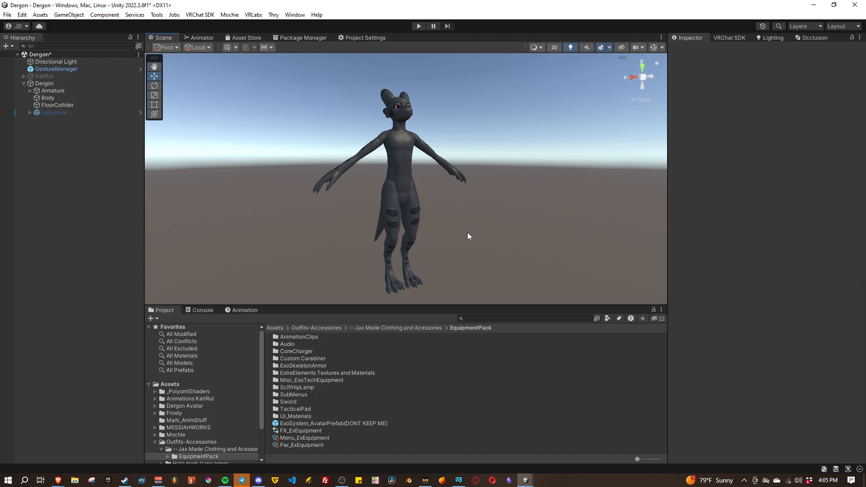
Add the ExoSystem_AvatarPrefab(DONT KEEP ME) prefab to the scene as a child of the Dergon avatar.
key("w")
right_click_drag(467, 232, 467, 233)
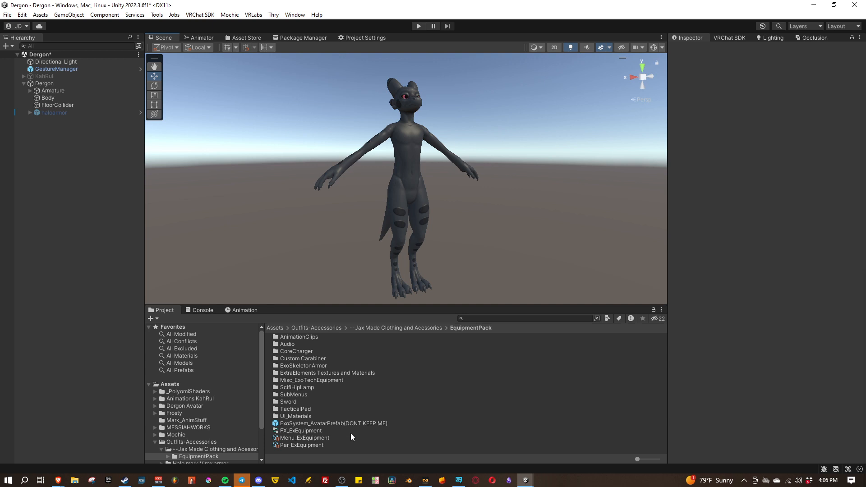
left_click_drag(334, 424, 55, 84)
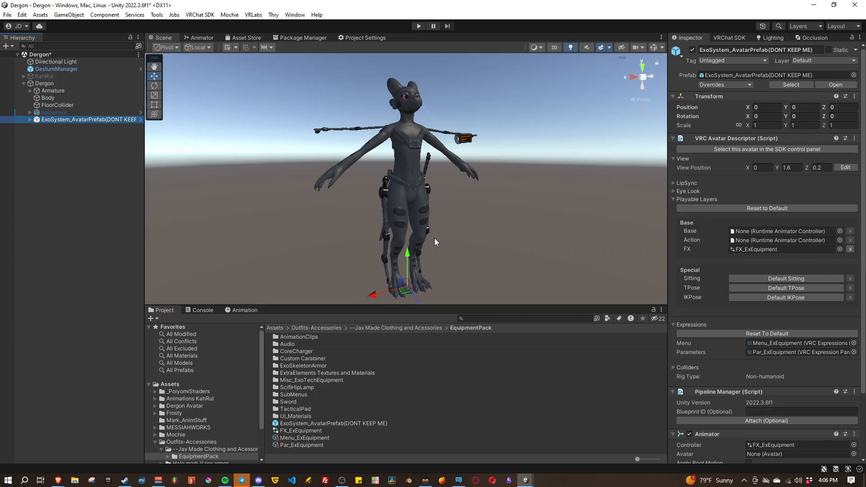
Scale the exo prefab uniformly to about 1.0088 and move it forward to about Z 0.026.
right_click_drag(409, 241, 563, 236)
key("r")
right_click_drag(464, 262, 450, 275)
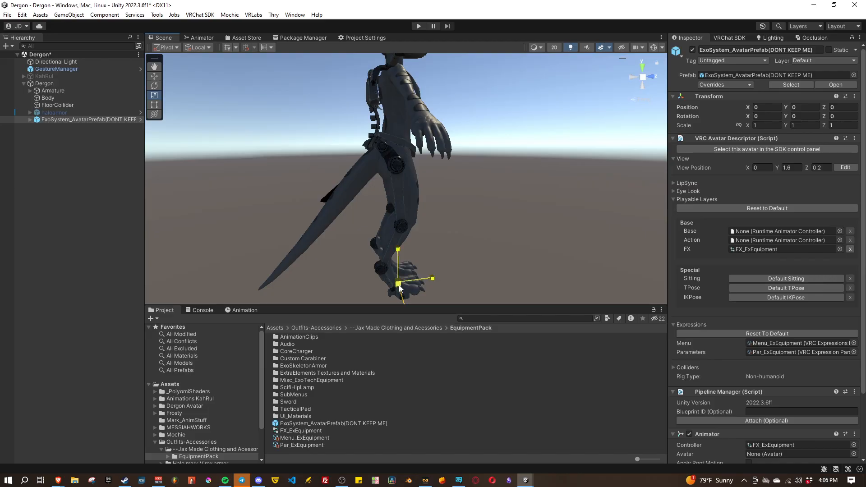
left_click_drag(400, 288, 399, 289)
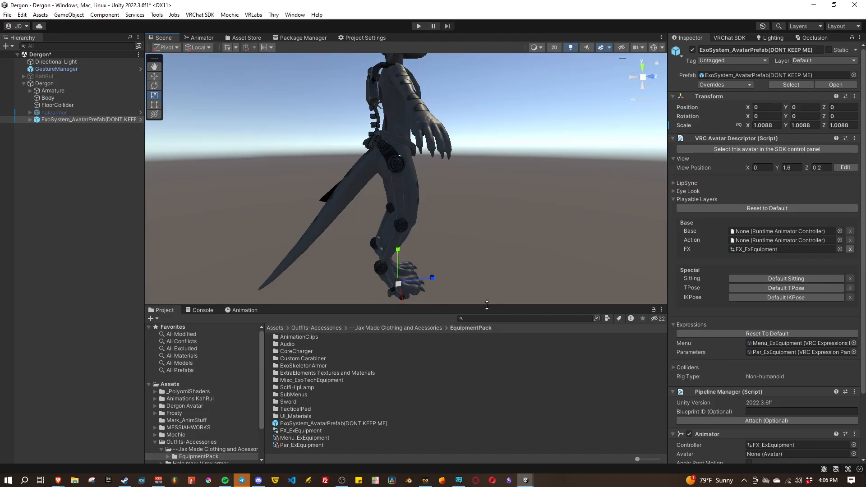
key("w")
left_click_drag(465, 251, 455, 238, "alt")
left_click_drag(424, 280, 436, 254)
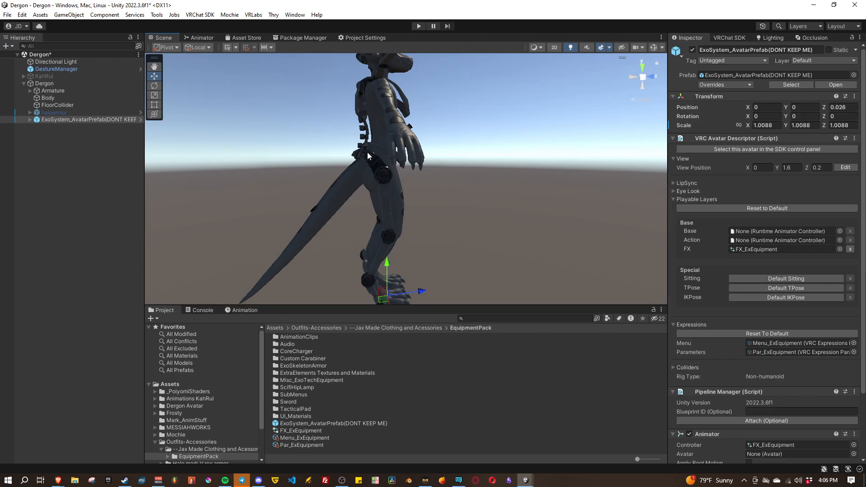
Examine how the exoskeleton fits around the avatar's back, hips, legs and front.
right_click_drag(395, 199, 405, 126)
key("w")
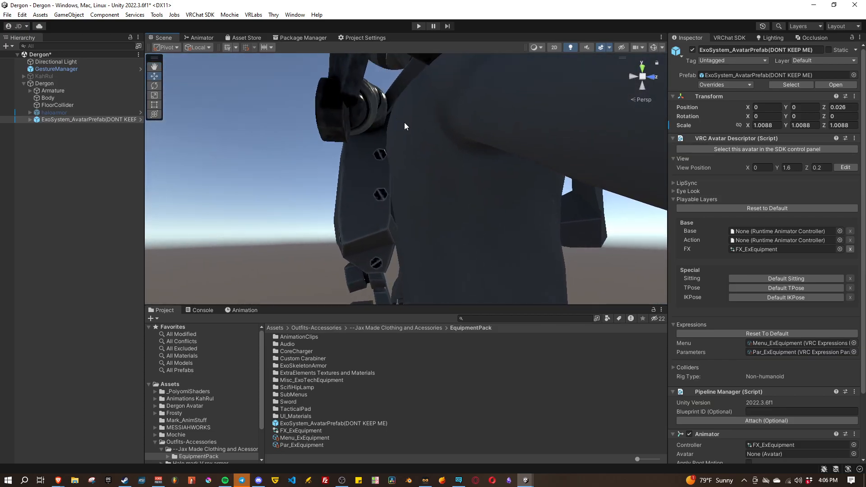
right_click_drag(430, 180, 451, 228)
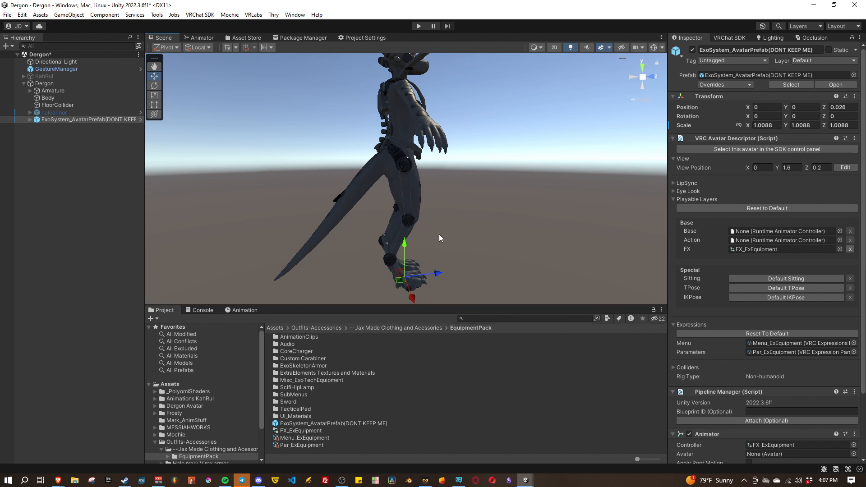
right_click_drag(439, 235, 301, 226)
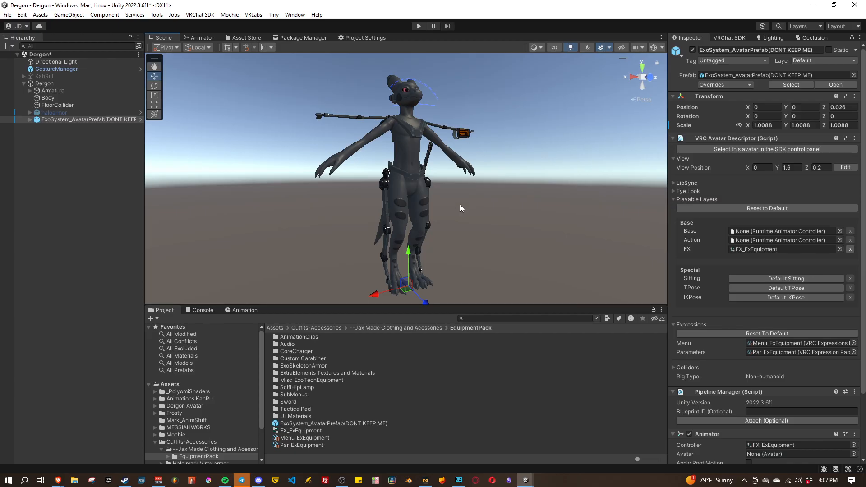
left_click_drag(457, 210, 342, 212, "alt")
scroll(430, 248, "down", 8)
scroll(323, 242, "up", 4)
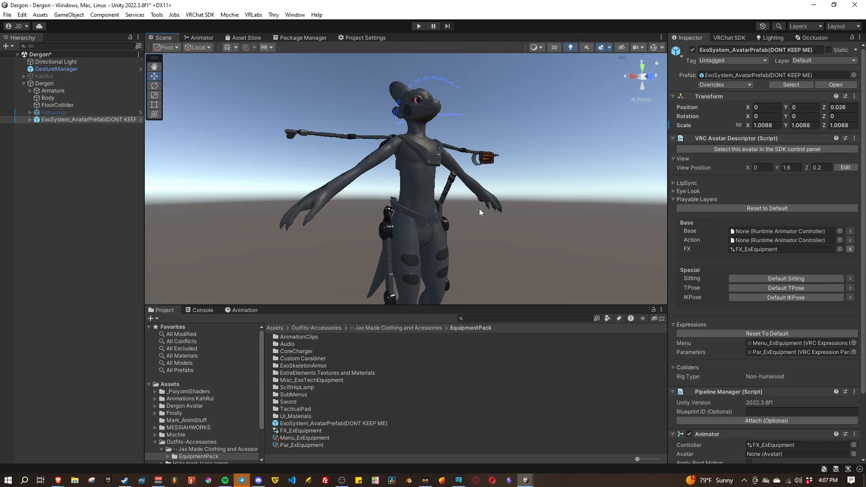
left_click_drag(479, 208, 483, 225, "alt")
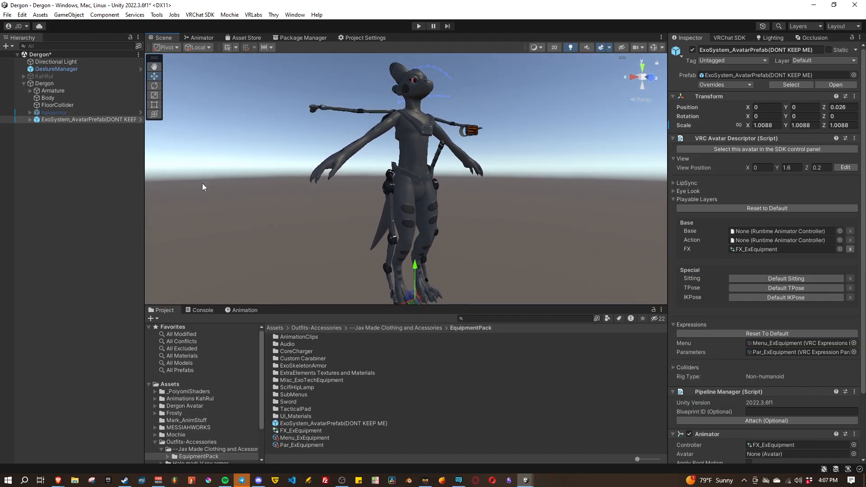
Expand the exo prefab down to ExoSkeletonArmor and inspect its Armature and Core_Armature objects.
left_click(29, 119)
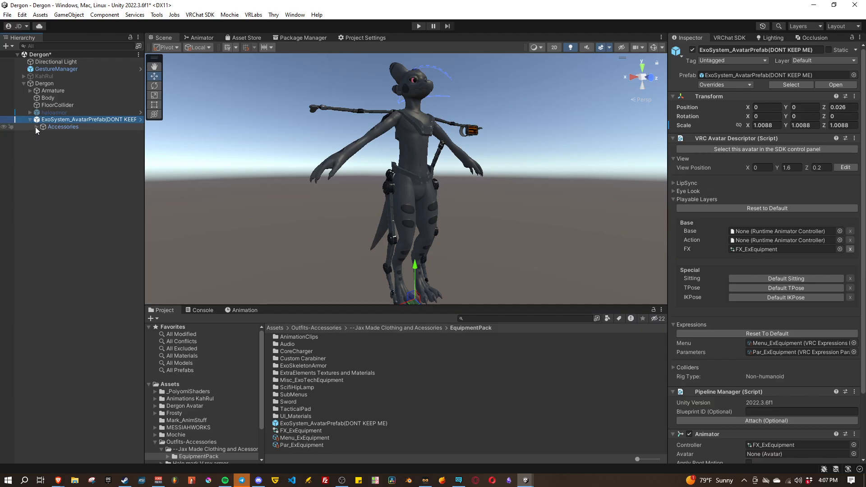
left_click(35, 126)
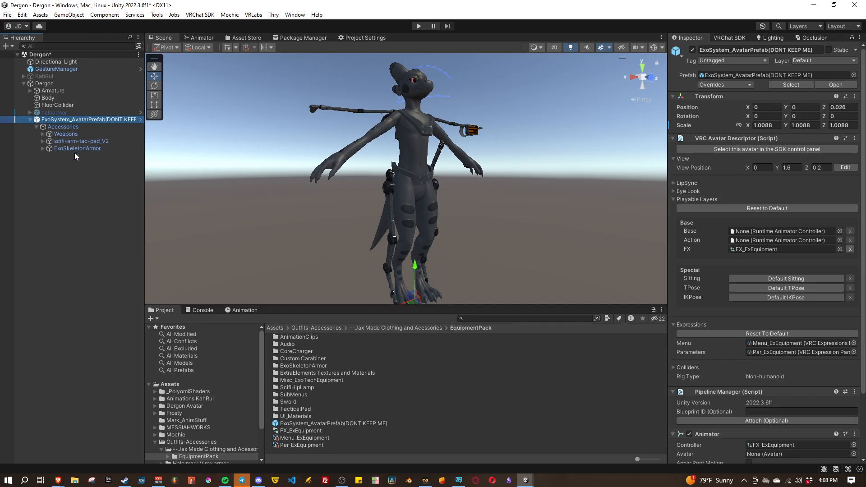
left_click(42, 148)
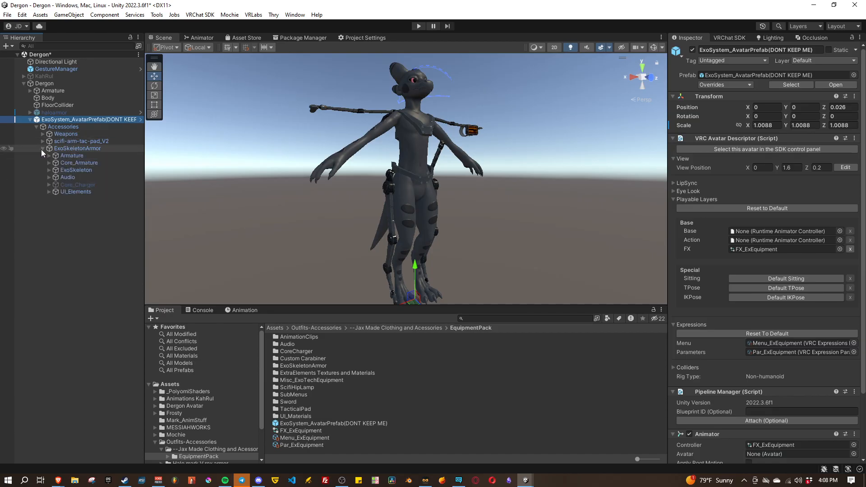
left_click(62, 164)
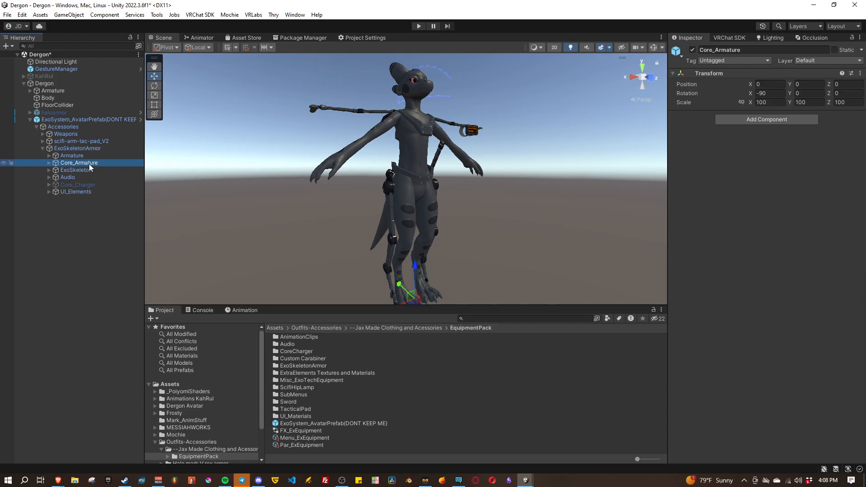
left_click(58, 156)
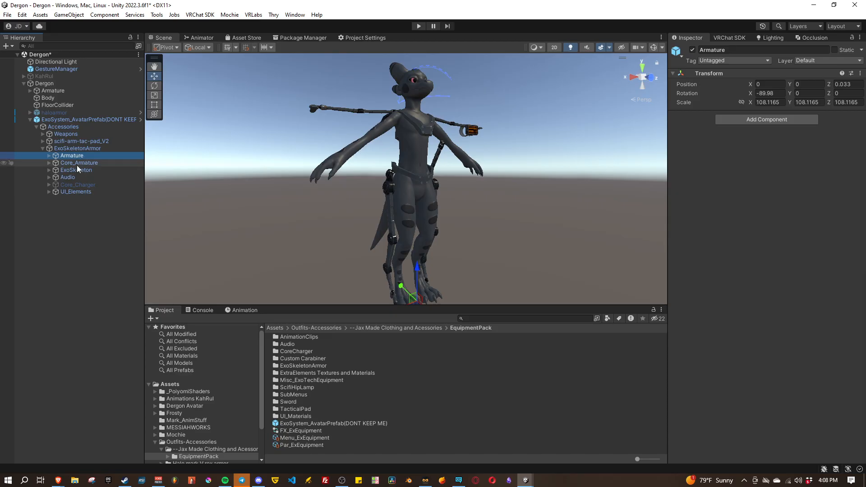
left_click(76, 165)
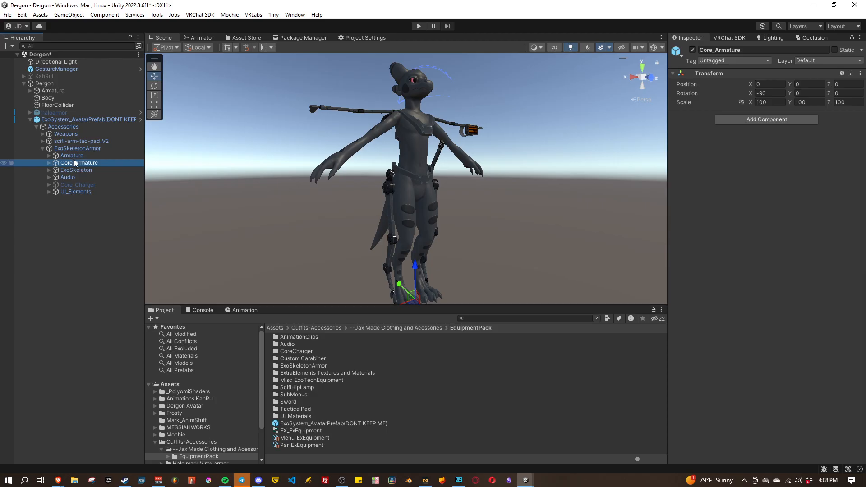
left_click(53, 156)
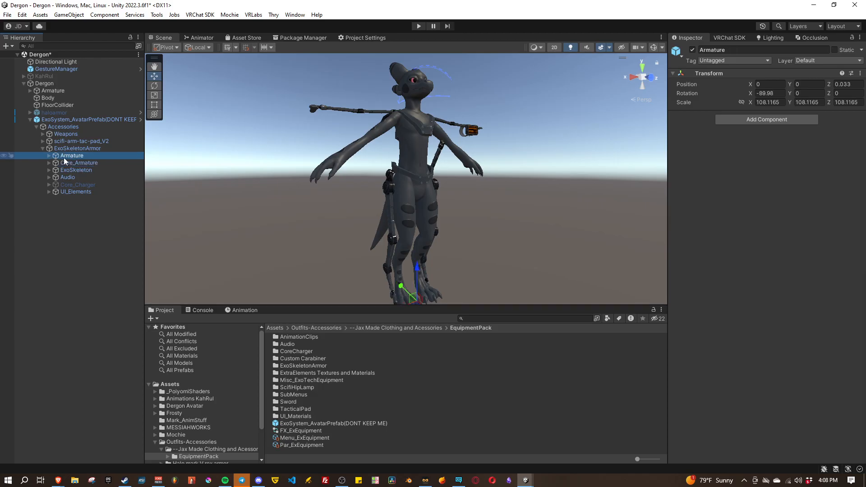
left_click(63, 163)
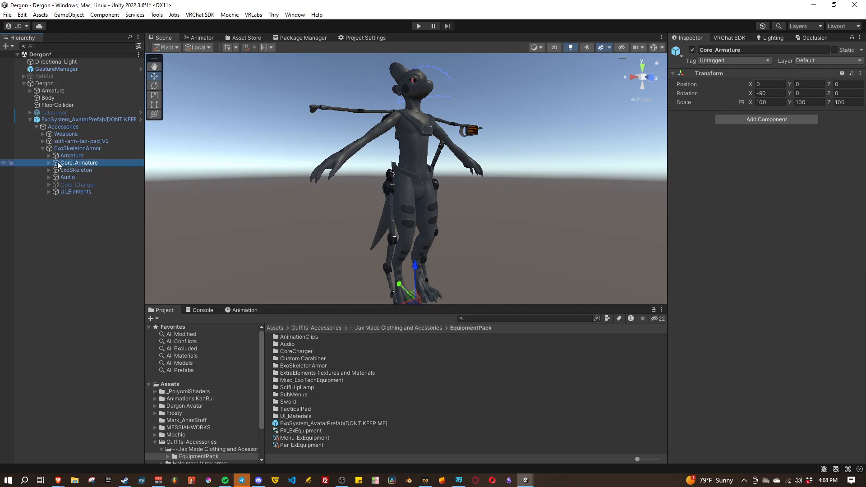
Expand Core_Armature to the Chest bone under Spine and raise that bone to about Y 0.002 to fit the shoulders.
left_click(49, 163)
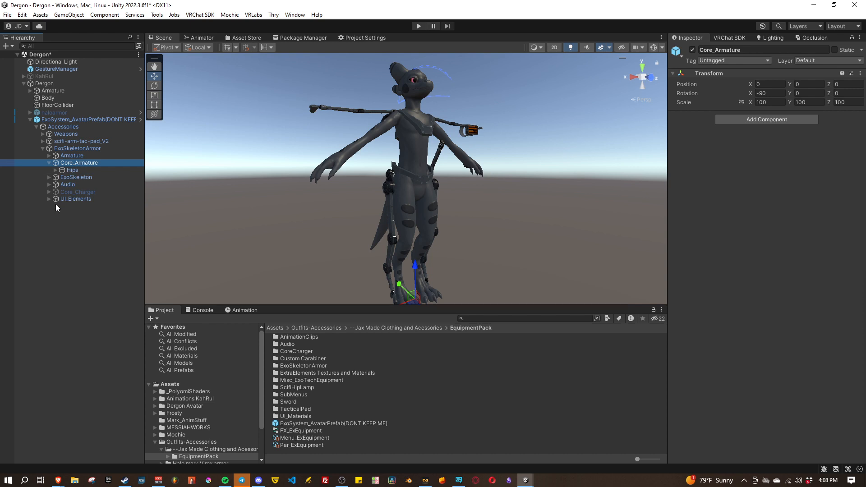
left_click(55, 170)
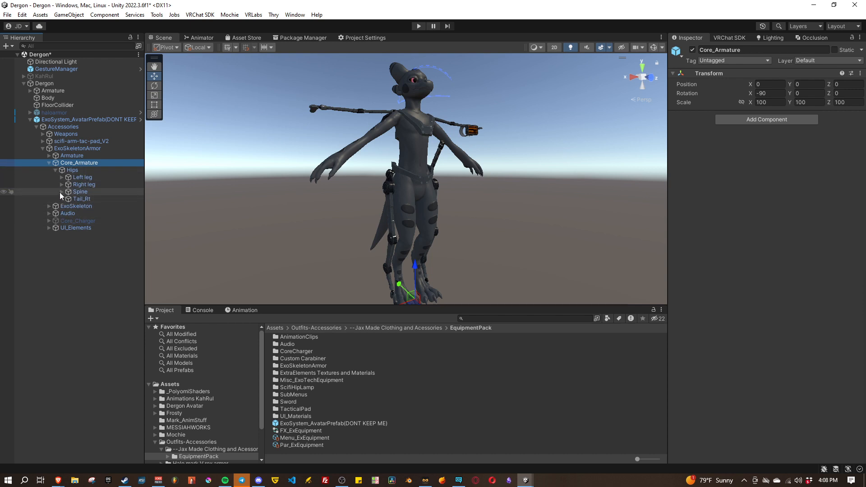
left_click(61, 192)
left_click(86, 199)
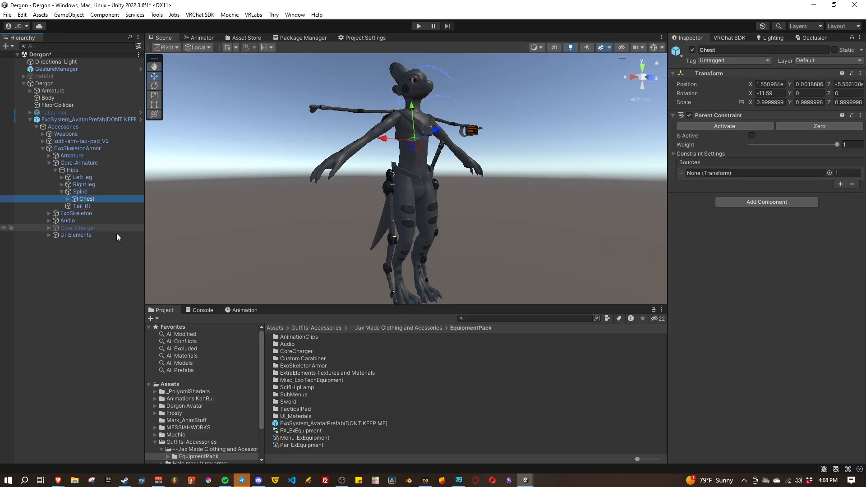
left_click_drag(374, 262, 379, 226, "alt")
key("a")
key("w")
right_click_drag(379, 225, 562, 324)
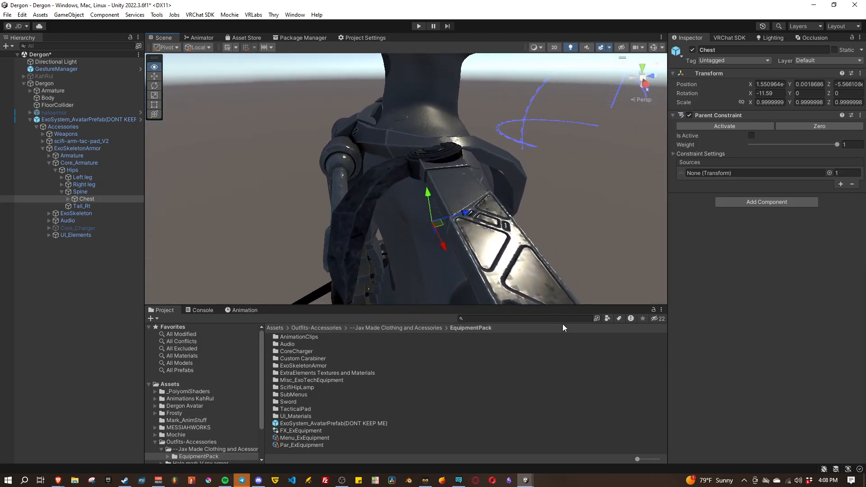
left_click_drag(428, 195, 427, 193)
left_click_drag(426, 193, 399, 184, "alt")
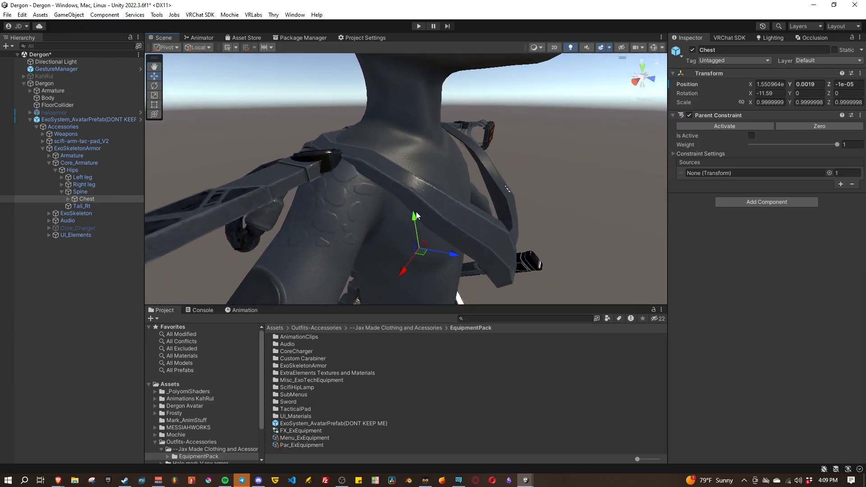
left_click_drag(415, 219, 415, 215)
Try further vertical positions for the armor's Chest bone and undo those moves.
left_click_drag(464, 204, 548, 212, "alt")
left_click_drag(408, 187, 301, 129)
scroll(182, 166, "up", 5)
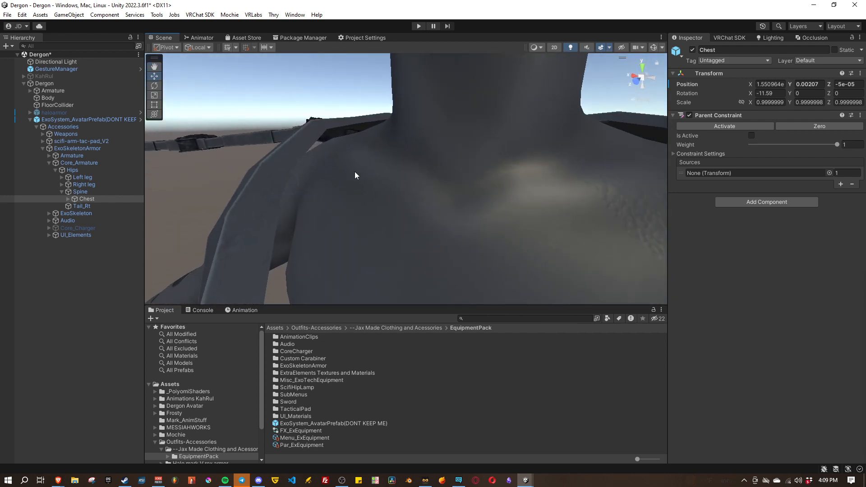
scroll(355, 171, "down", 3)
left_click_drag(354, 171, 246, 230, "alt")
left_click_drag(331, 216, 592, 152, "alt")
mouse_move(421, 144)
left_mouse_down()
mouse_move(402, 147)
mouse_move(452, 160)
mouse_move(418, 148)
mouse_move(430, 145)
mouse_move(429, 156)
mouse_move(442, 150)
mouse_move(411, 153)
mouse_move(434, 151)
mouse_move(421, 153)
left_mouse_up()
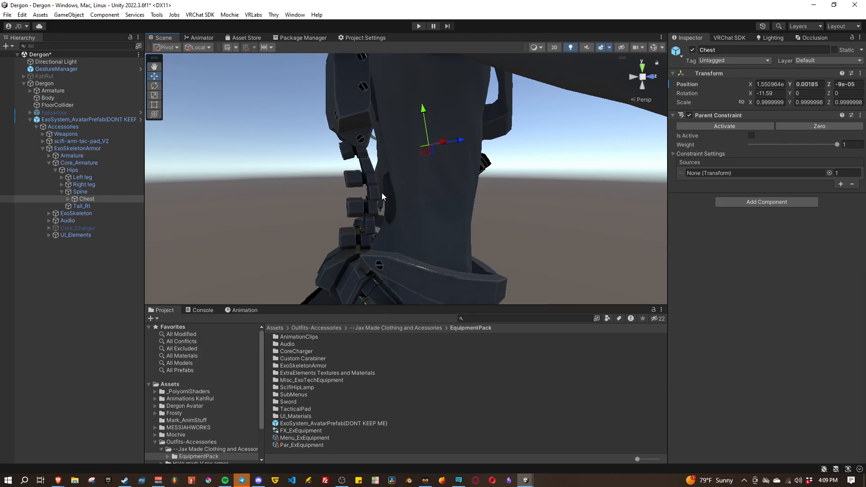
key("ctrl+z")
key("ctrl+z")
key("ctrl+z")
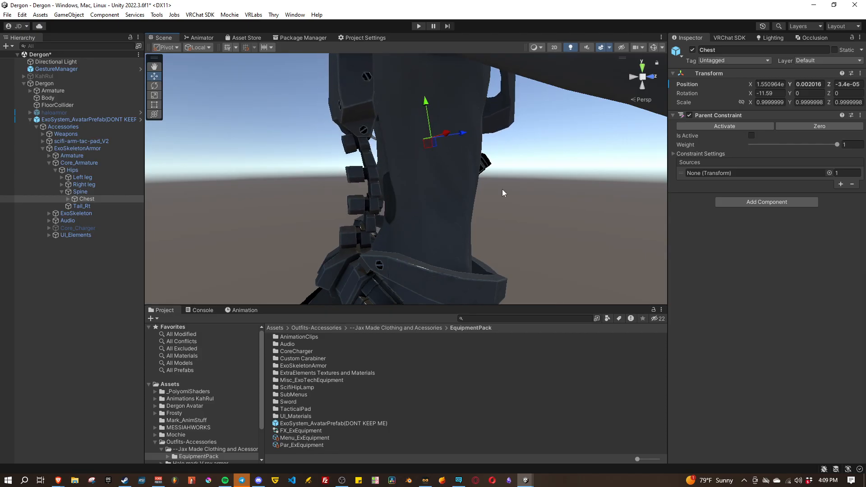
Raise the armor's Chest bone slightly to about Y 0.002089 and check the chest piece from the front.
right_click_drag(480, 194, 386, 208)
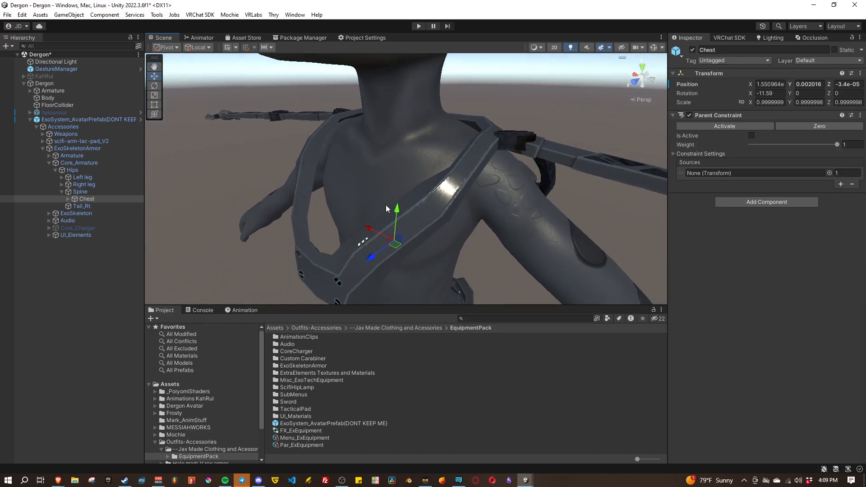
left_click_drag(397, 208, 398, 205)
right_click_drag(399, 207, 479, 187)
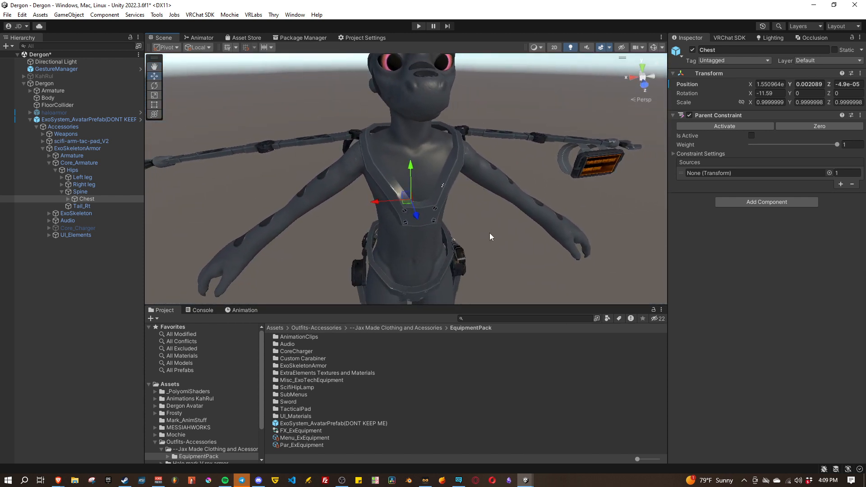
right_click_drag(491, 236, 492, 211)
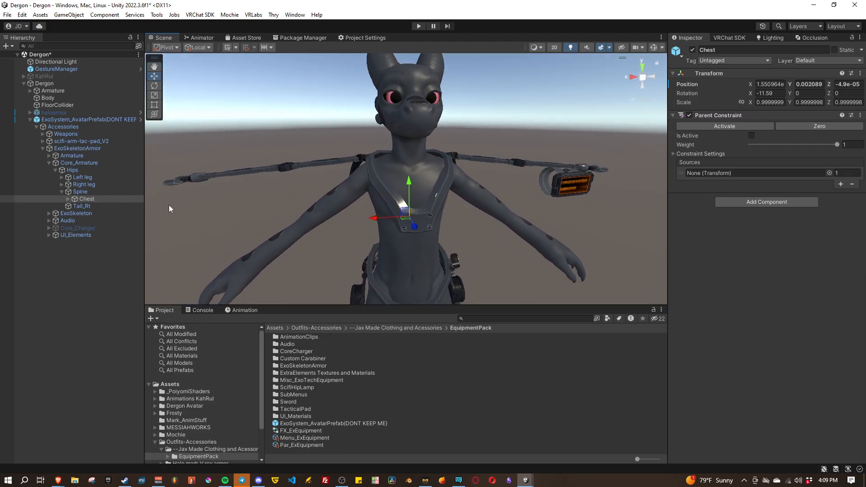
Select the Left arm and Right arm bones under the Chest's shoulders and set their X rotation to about -26.7.
left_click(68, 199)
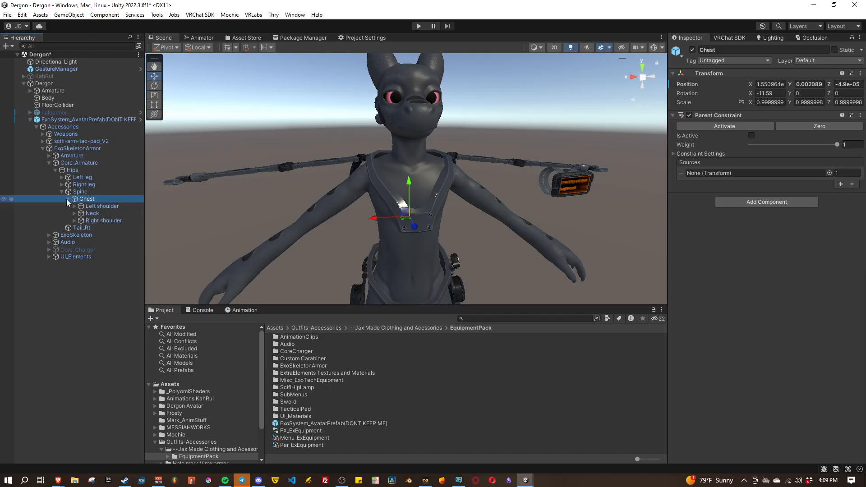
left_click(74, 206)
left_click(73, 228)
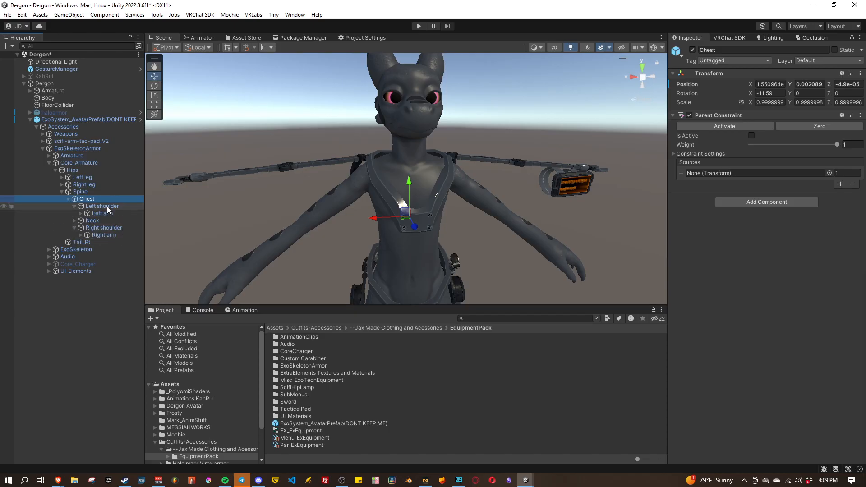
left_click(103, 213)
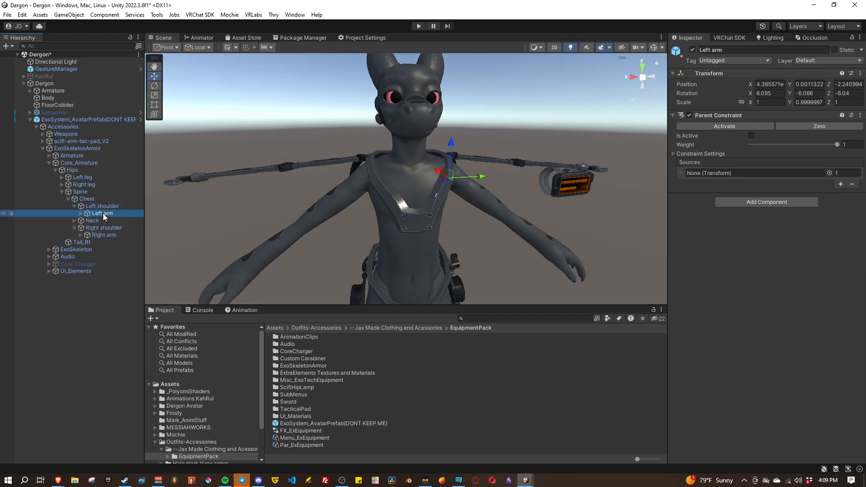
left_click(104, 235, "ctrl")
left_click_drag(448, 235, 518, 229, "alt")
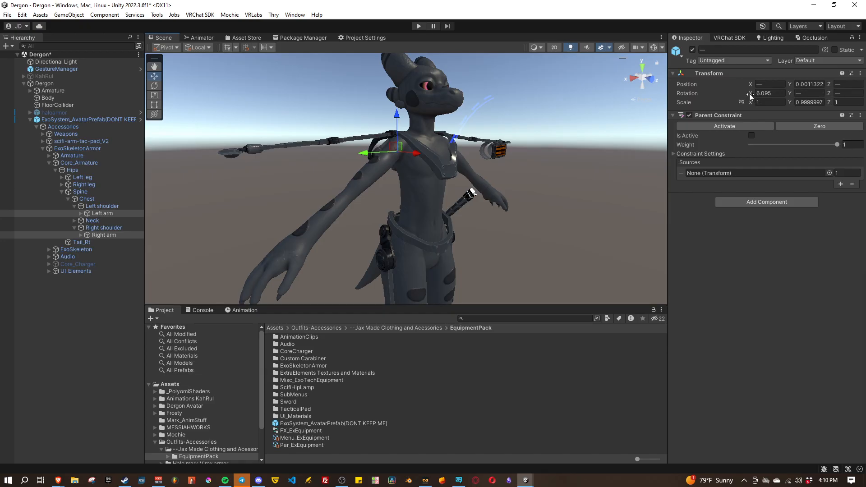
left_click_drag(751, 96, 687, 113)
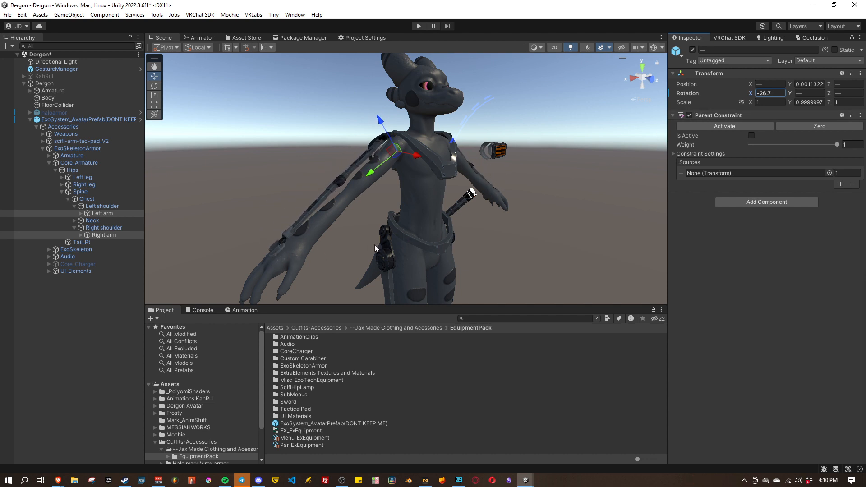
right_click_drag(424, 235, 470, 183)
key("w")
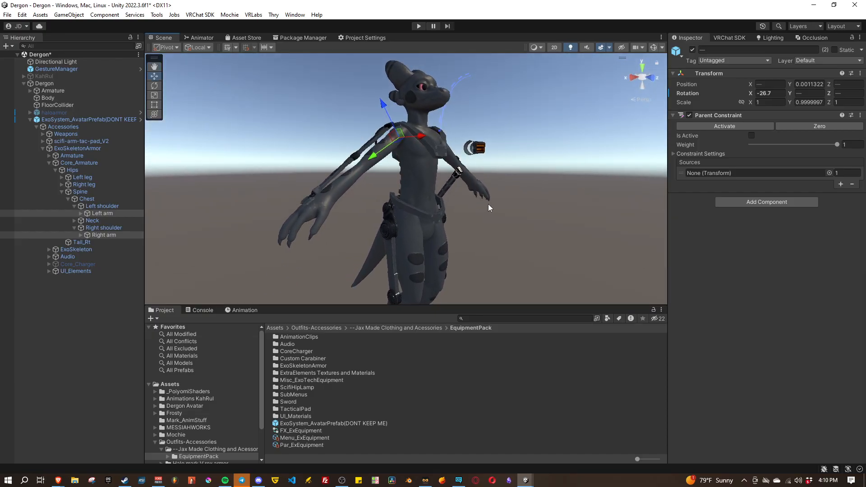
Set the X rotation of the Left arm and Right arm bones to about -24.32 and check the arm armor's fit.
right_click_drag(489, 227, 408, 196)
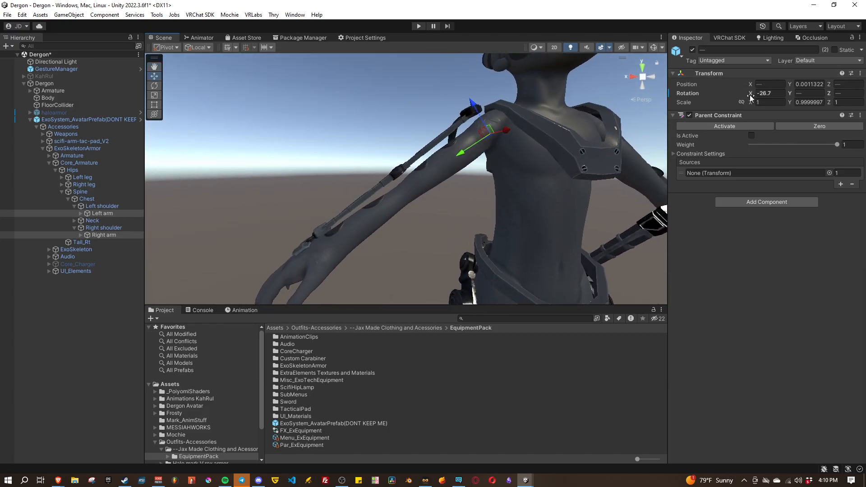
left_click_drag(751, 97, 768, 97)
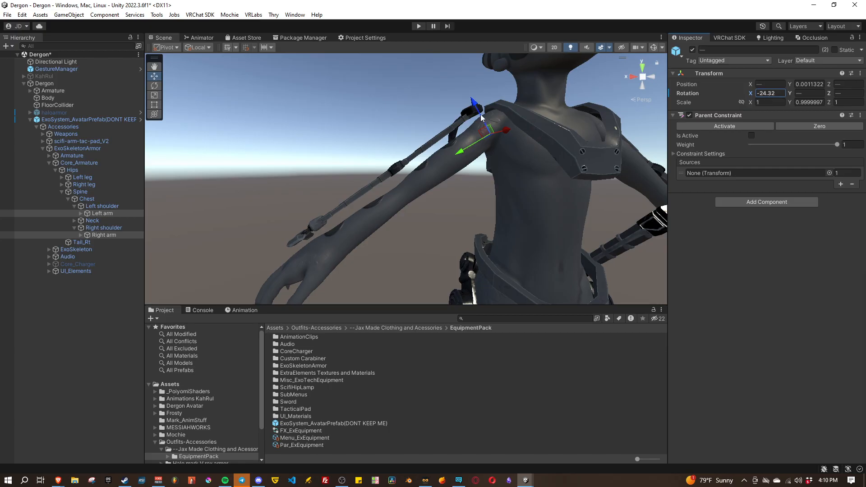
right_click_drag(501, 214, 525, 194)
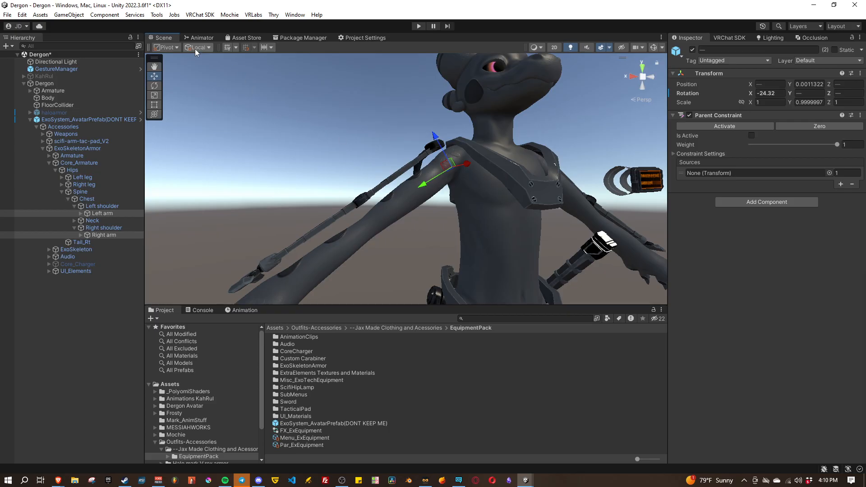
Switch the tool handles to Global and move both arm bones to about Y 0.00115, Z -0.00018 to fit the shoulders.
left_click(204, 57)
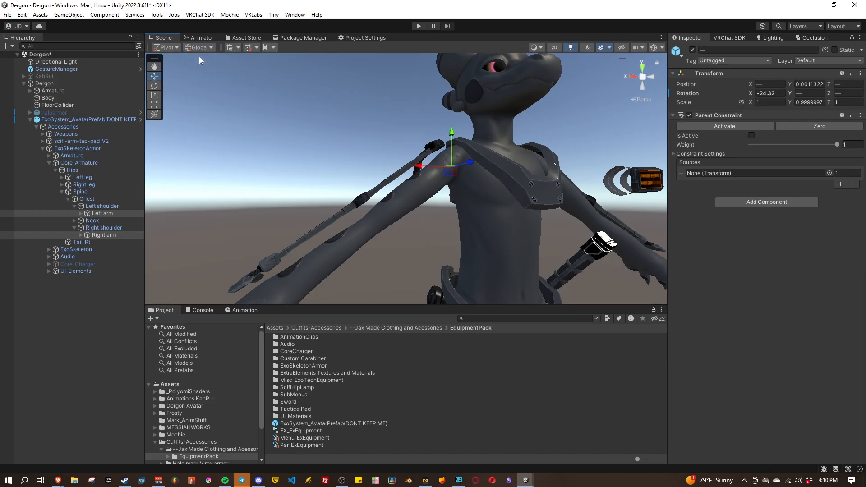
right_click_drag(477, 119, 471, 129)
mouse_move(464, 120)
left_mouse_down()
mouse_move(464, 127)
mouse_move(470, 121)
left_mouse_up()
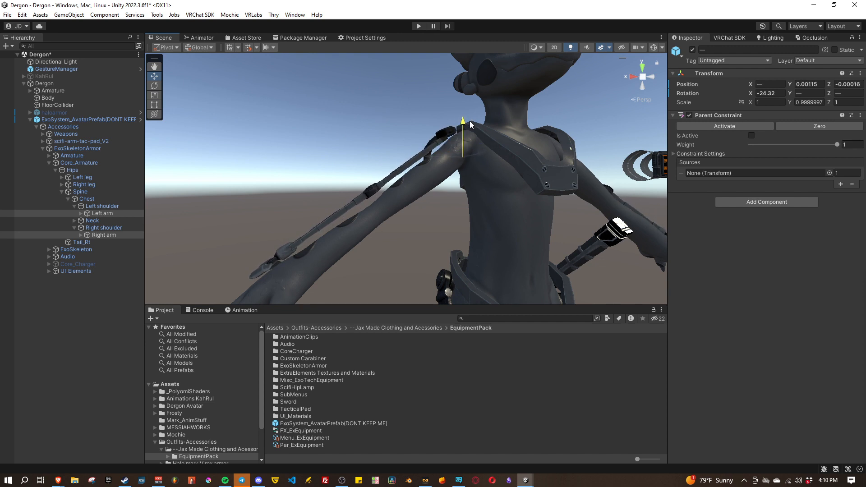
key("a")
right_click_drag(330, 165, 449, 164)
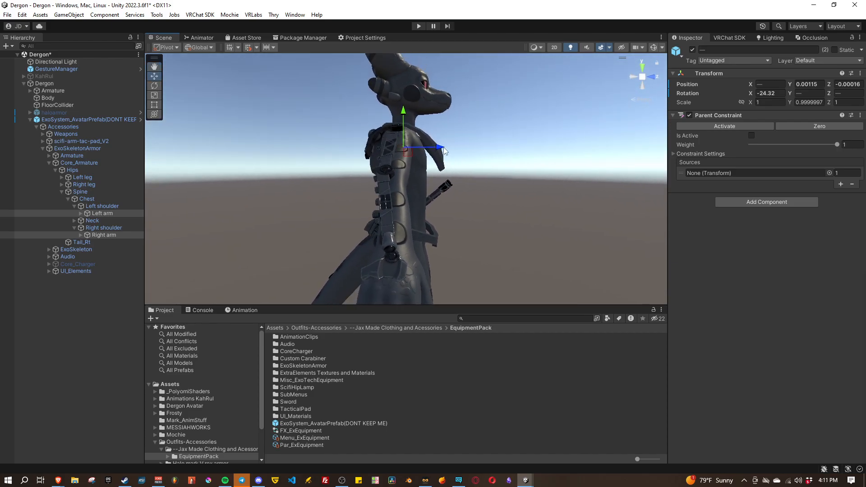
left_click_drag(440, 150, 445, 151)
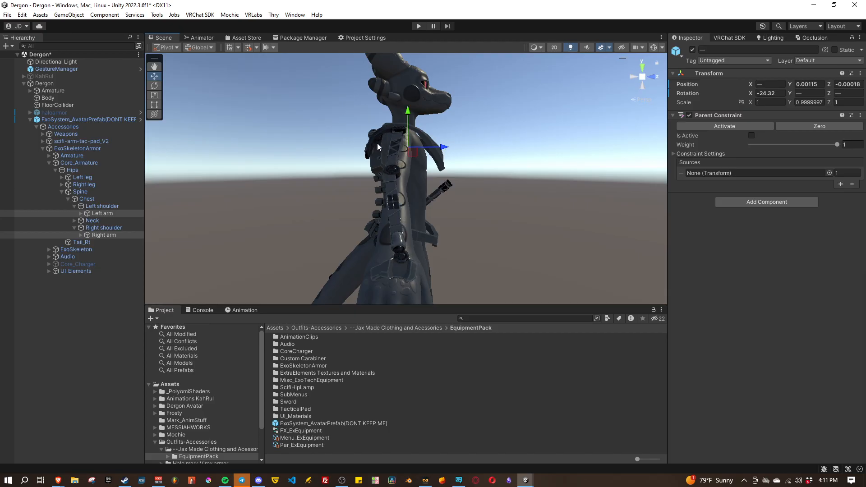
mouse_move(430, 170)
right_mouse_down()
mouse_move(425, 142)
mouse_move(442, 167)
right_mouse_up()
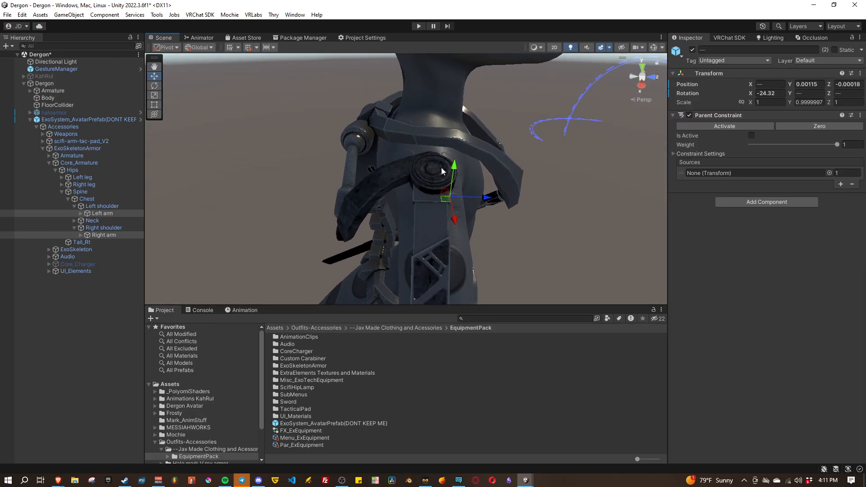
Collapse the armor's Spine branch and expand Left leg and Right leg down to their TopFut bones.
key("s")
right_click_drag(502, 225, 578, 153)
key("q")
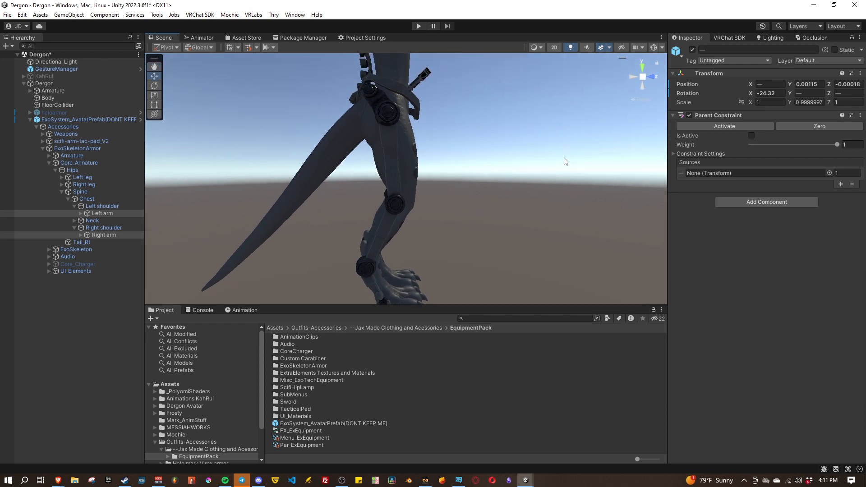
left_click(61, 192)
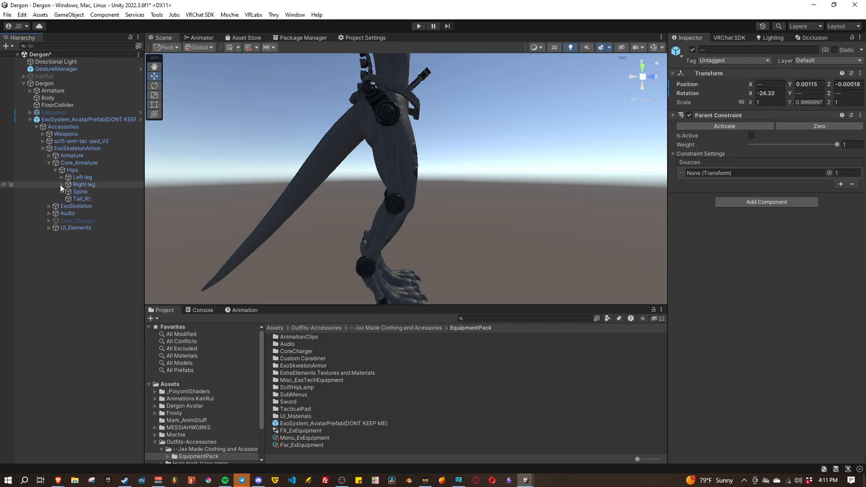
left_click(61, 185)
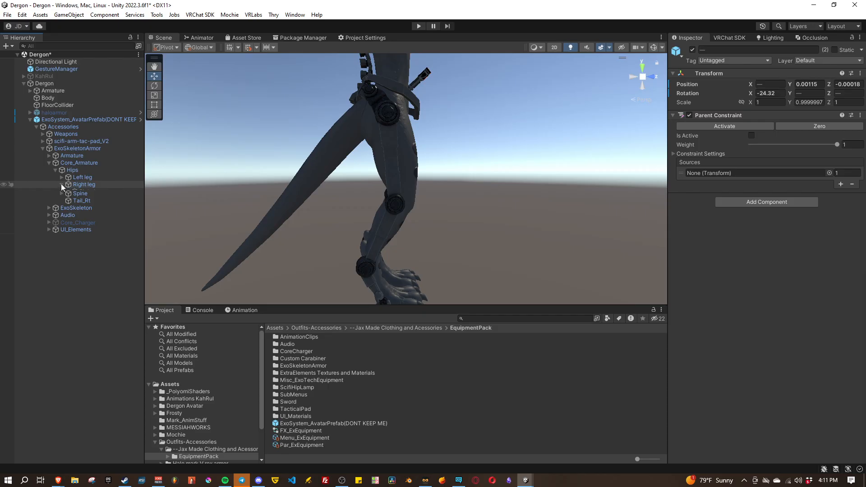
left_click(62, 177)
left_click(68, 185)
left_click(68, 206)
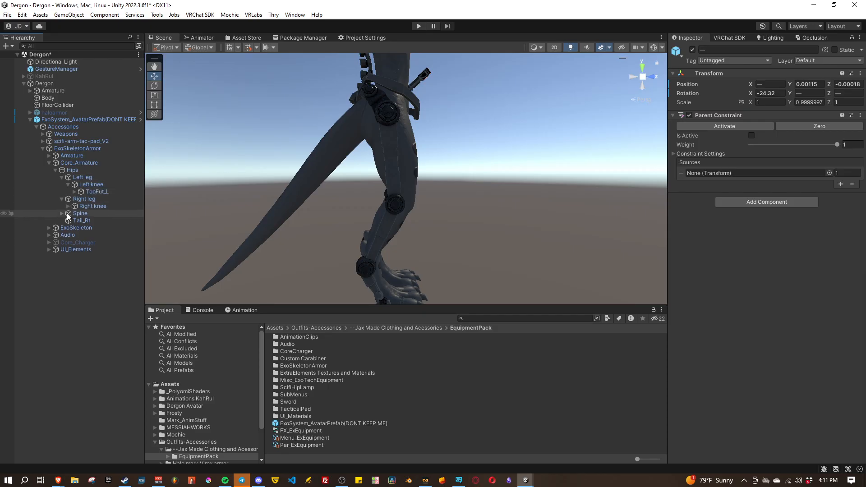
Select the armor's Left leg and Right leg bones and shift them forward to about Z -0.00016 at the hips.
left_click(82, 177)
left_click(93, 201, "ctrl")
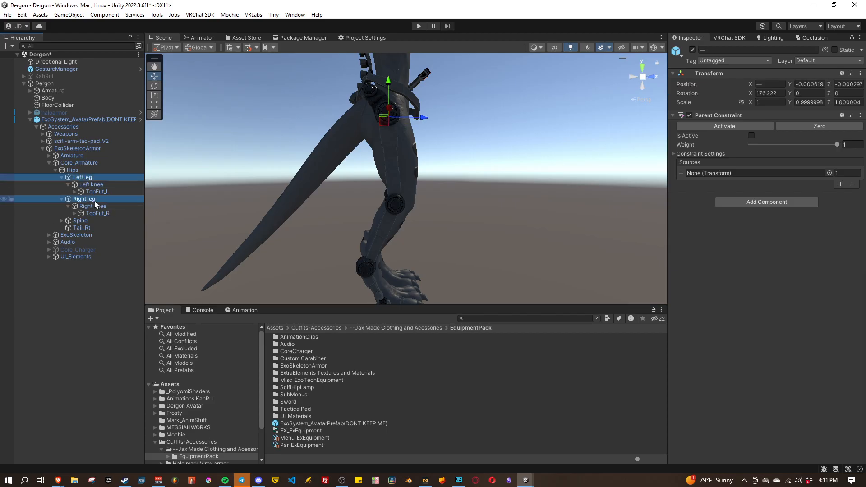
right_click_drag(558, 197, 477, 168)
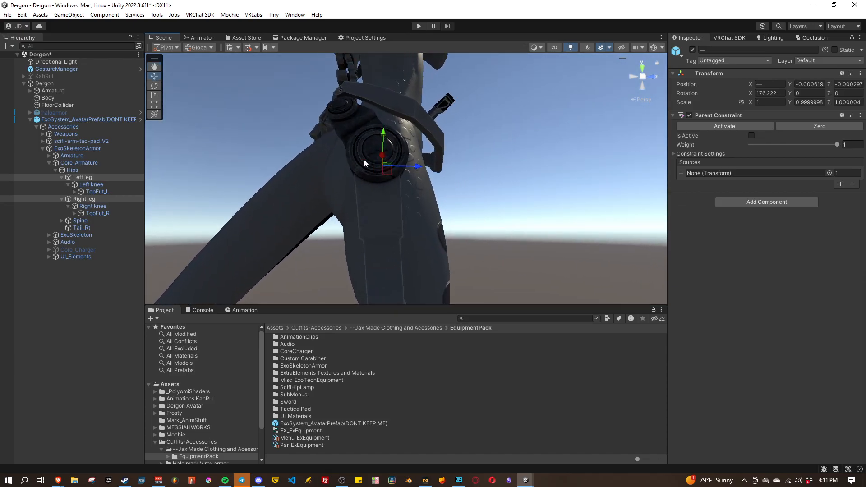
left_click_drag(419, 168, 426, 169)
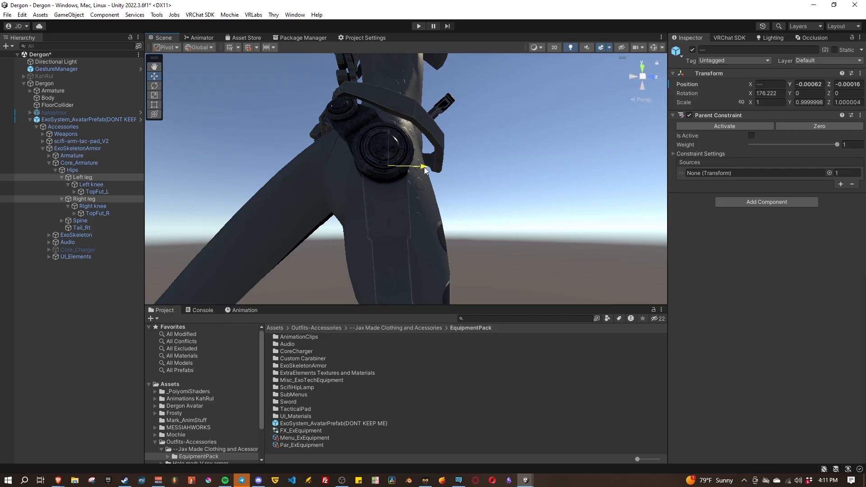
Rotate both leg bones to an X rotation of about 171.994 and check the leg armor from the side and front.
mouse_move(425, 170)
right_mouse_down()
mouse_move(453, 209)
mouse_move(457, 189)
mouse_move(430, 207)
mouse_move(433, 189)
mouse_move(395, 185)
mouse_move(402, 192)
mouse_move(413, 178)
mouse_move(396, 171)
mouse_move(418, 176)
mouse_move(384, 179)
mouse_move(445, 188)
mouse_move(450, 180)
mouse_move(442, 172)
right_mouse_up()
key("e")
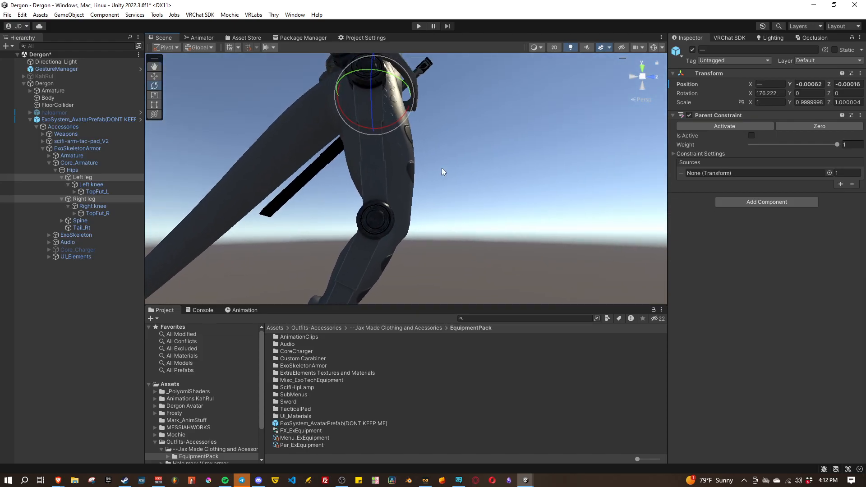
left_click_drag(357, 128, 359, 133)
right_click_drag(359, 133, 462, 209)
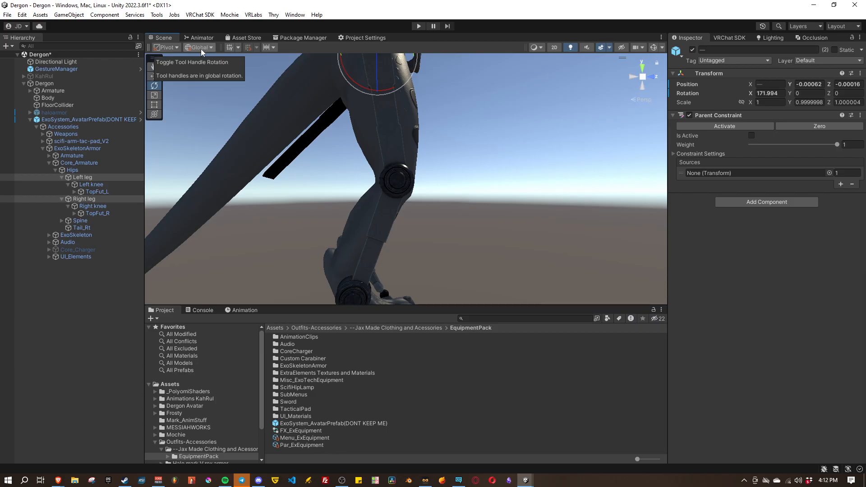
left_click_drag(453, 207, 252, 192, "alt")
right_click_drag(251, 191, 235, 205)
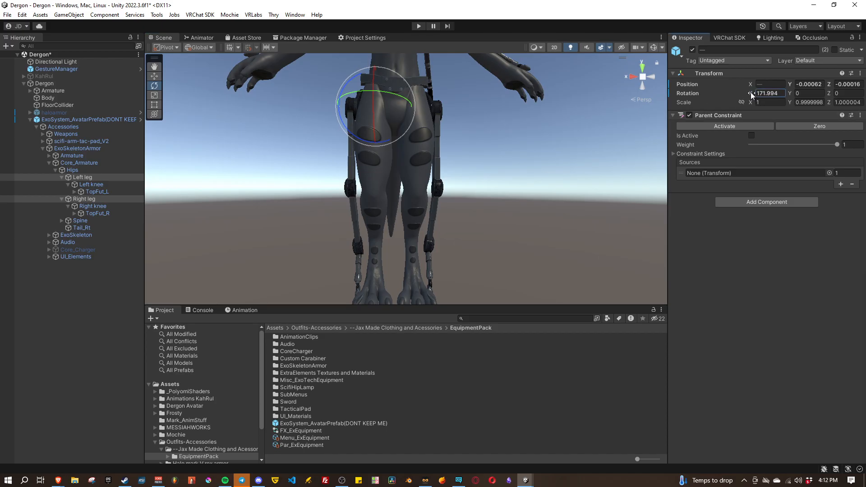
Try X rotations of about 170.7 and 169.1 and a Z rotation of -0.8 on both leg bones, and undo them.
key("BackSpace")
key("BackSpace")
key("BackSpace")
type("70.3")
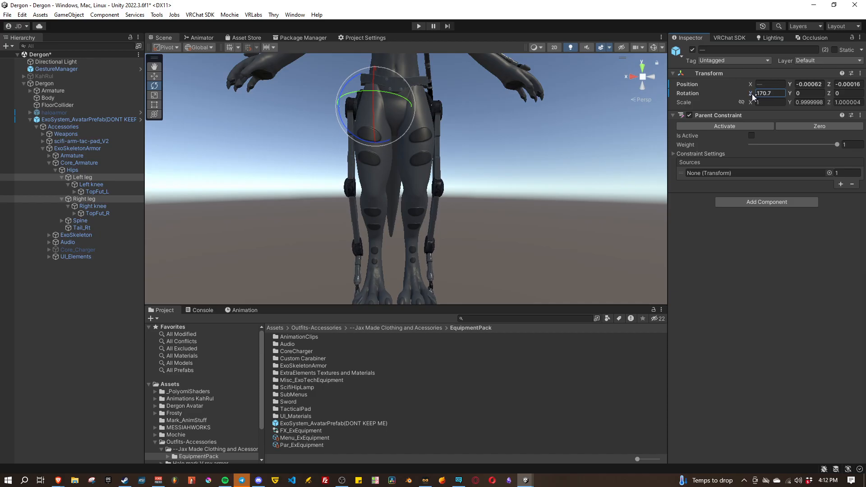
left_click_drag(752, 97, 750, 96)
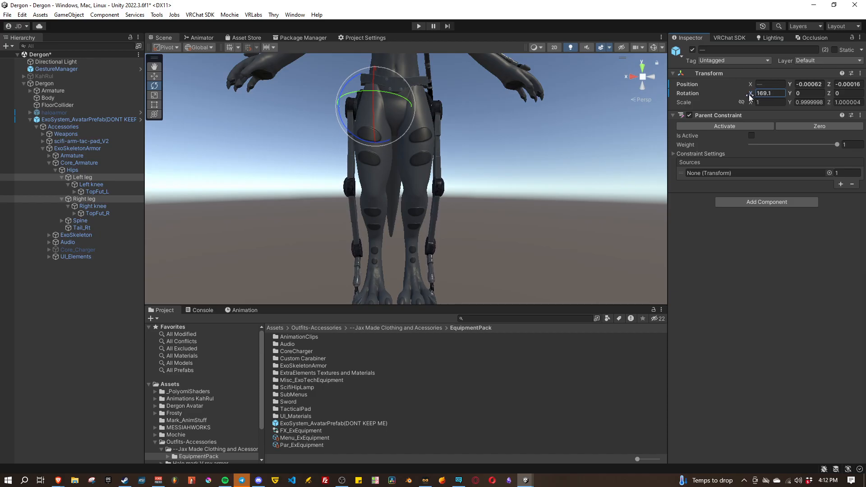
key("ctrl+z")
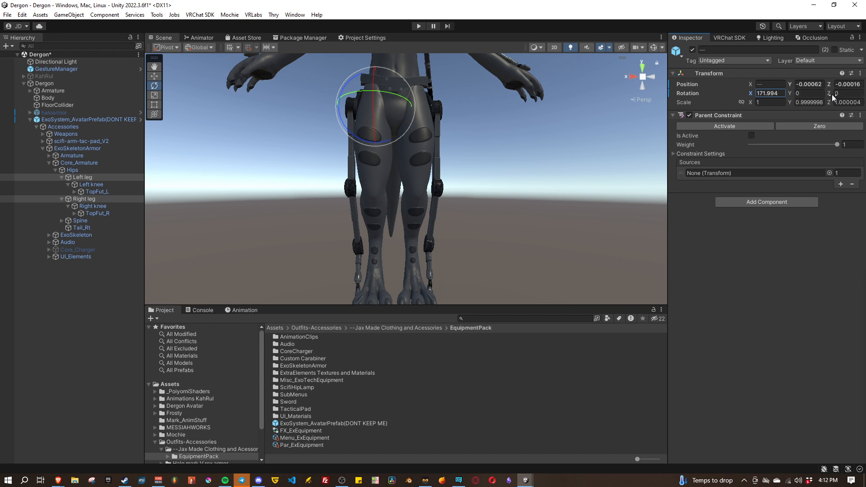
left_click_drag(831, 93, 830, 94)
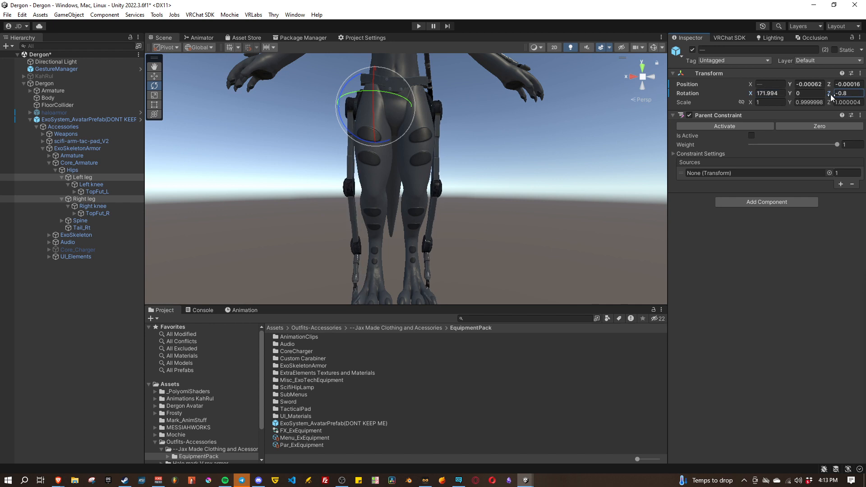
key("ctrl+z")
Rotate both leg bones to about Z 2.877, and set the Left leg's Z rotation to the negative, -2.876999.
right_click_drag(453, 161, 357, 130)
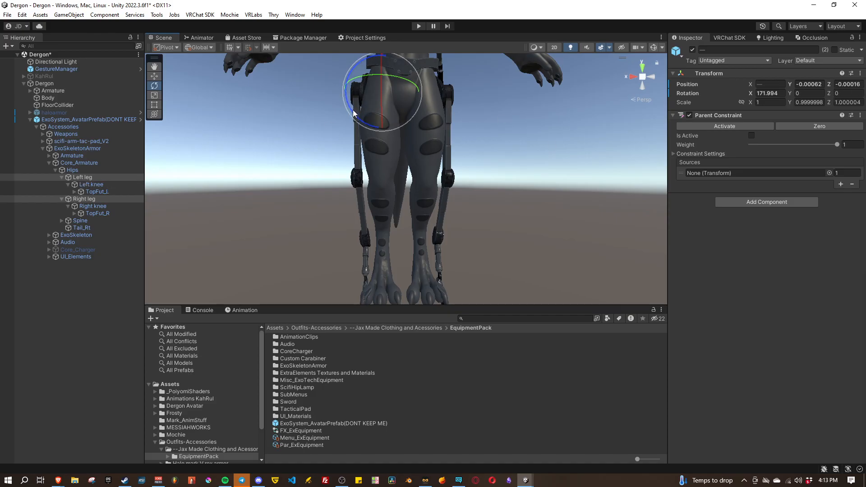
left_click_drag(353, 111, 353, 114)
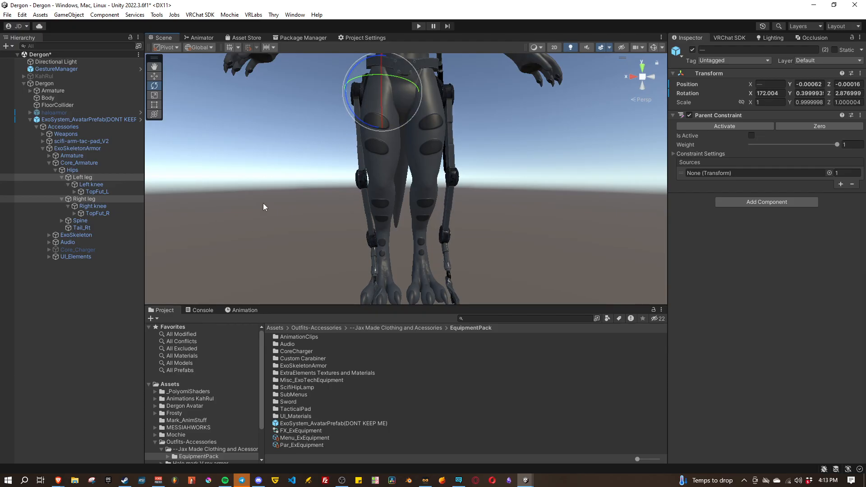
left_click(88, 179)
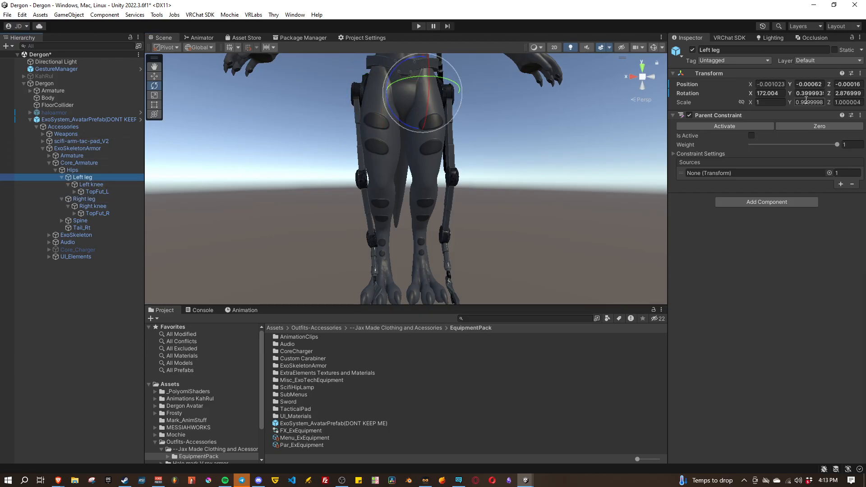
left_click(836, 93)
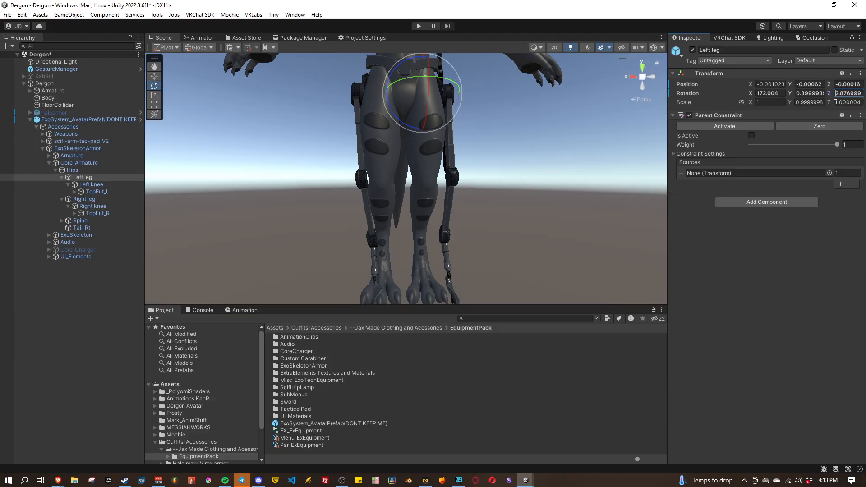
key("Home")
type("-")
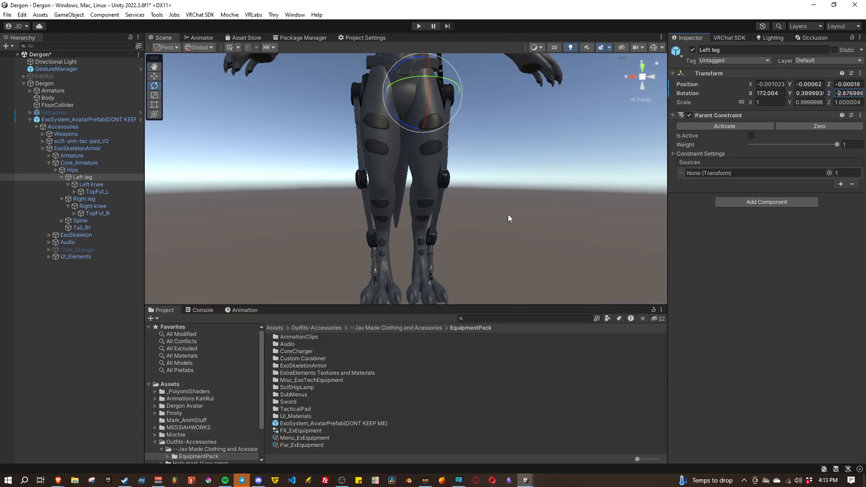
Select the Left knee and Right knee bones and rotate them together to fit the lower-leg armor to the shins.
right_click_drag(524, 245, 519, 221)
key("w")
key("s")
right_click_drag(446, 233, 564, 230)
left_click(101, 185)
left_click(94, 206, "ctrl")
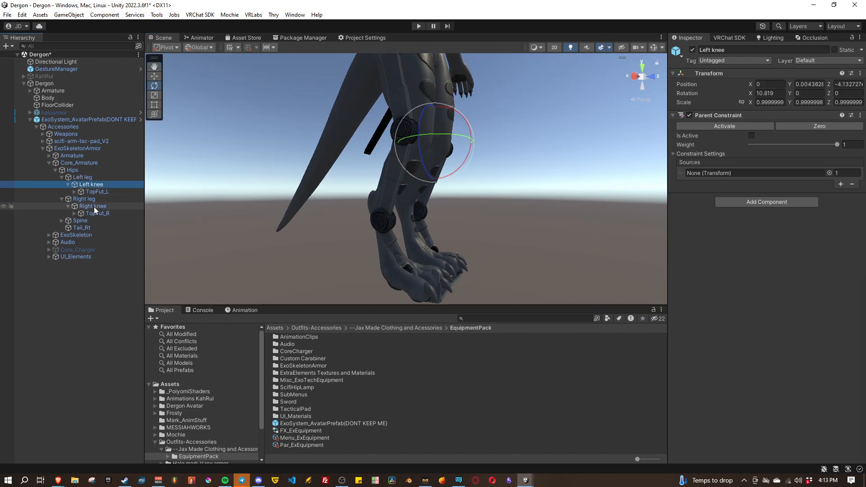
right_click_drag(461, 173, 507, 201)
left_click_drag(443, 138, 424, 148)
right_click_drag(424, 148, 333, 201)
Select the TopFut_L and TopFut_R bones and rotate them to about X -12.3 to follow the feet.
left_click(102, 191)
left_click(107, 214, "ctrl")
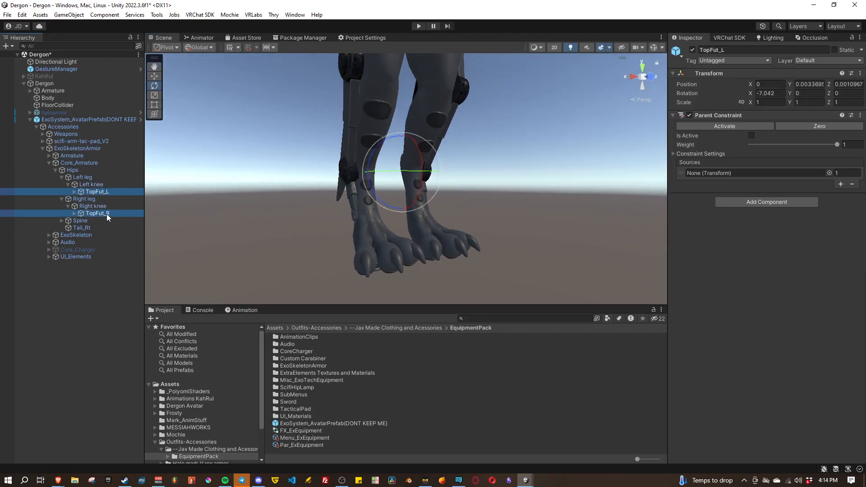
right_click_drag(433, 212, 431, 145)
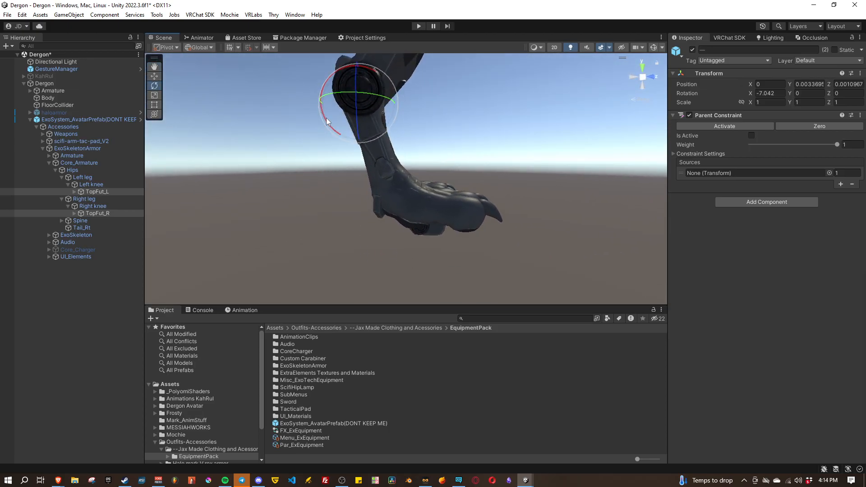
mouse_move(326, 118)
left_mouse_down()
mouse_move(326, 125)
mouse_move(335, 121)
left_mouse_up()
right_click_drag(519, 109, 480, 161)
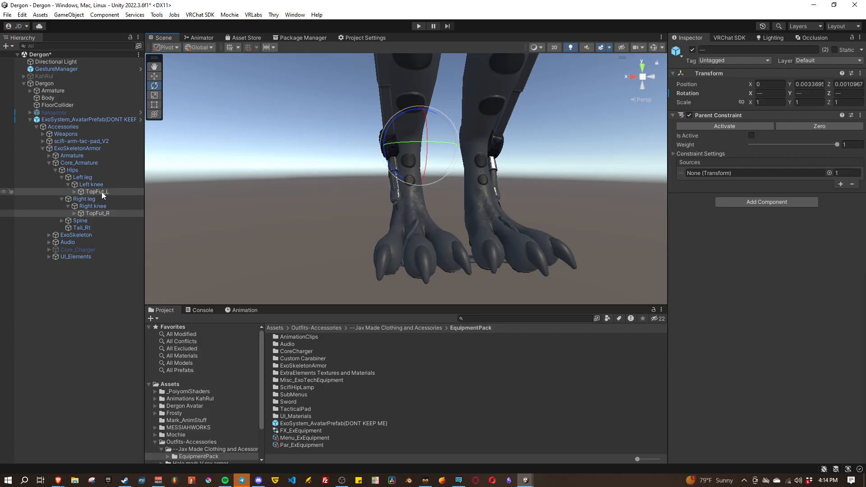
Tilt the TopFut_R bone alone sideways to a Z rotation of about -8.18 to align its foot plate with the foot.
left_click(98, 213)
right_click_drag(450, 180, 469, 203)
left_click_drag(429, 101, 440, 110)
right_click_drag(440, 109, 408, 198)
key("ctrl+z")
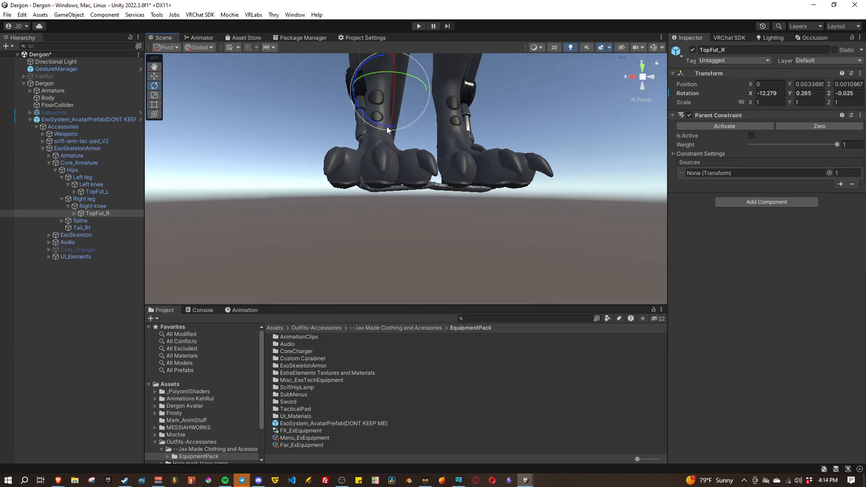
right_click_drag(397, 154, 424, 185)
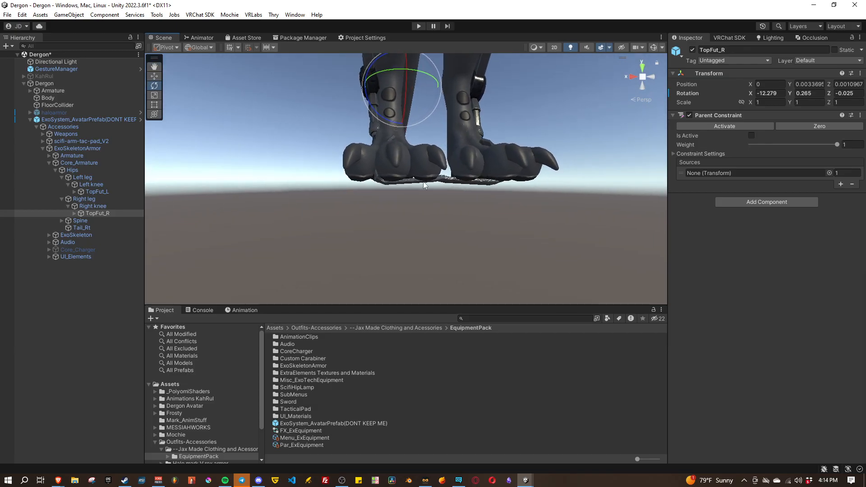
left_click_drag(384, 115, 366, 135)
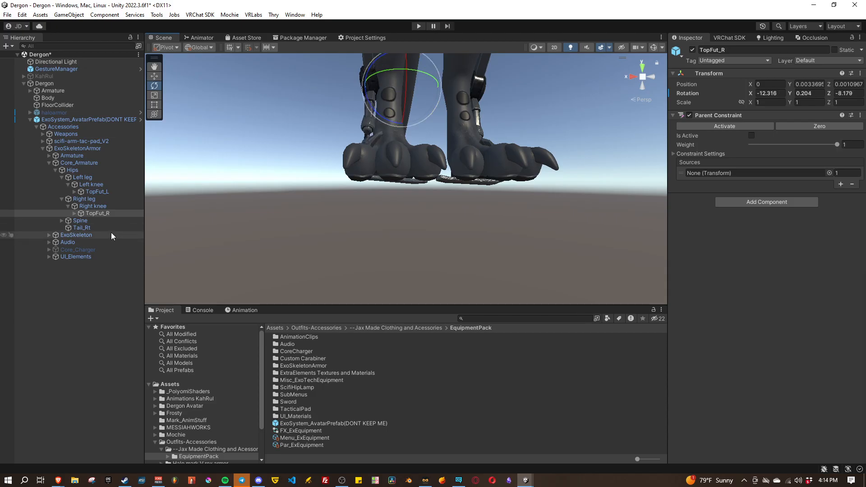
Tilt the TopFut_L bone sideways to a Z rotation of about 3.86 to align its foot plate with the foot.
left_click(97, 192)
right_click_drag(360, 209, 367, 207)
key("d")
key("a")
left_click_drag(380, 131, 378, 144)
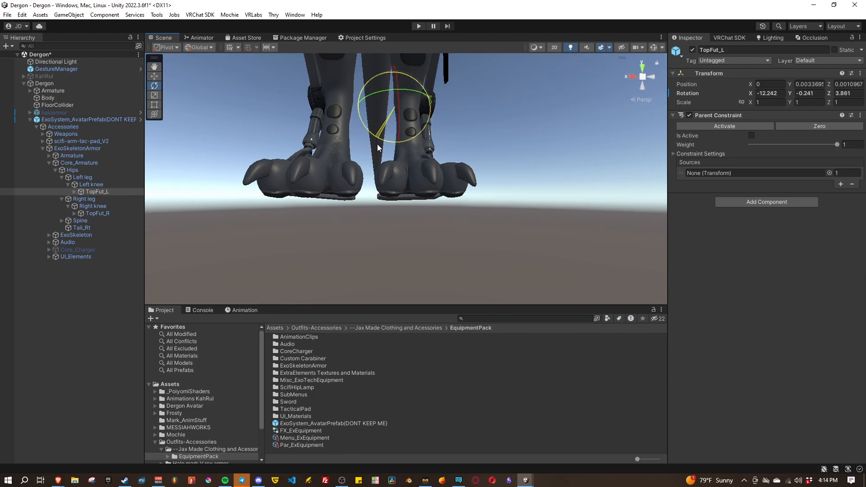
Tilt the TopFut_L bone further sideways to a Z rotation of about 10.29 to fit its armor around the foot.
key("d")
right_click_drag(444, 194, 490, 193)
key("e")
key("d")
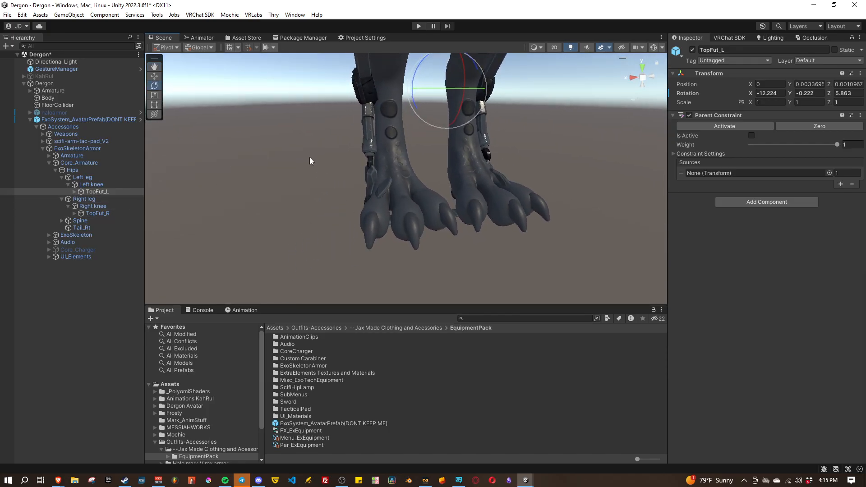
right_click_drag(478, 148, 435, 128)
left_click_drag(418, 107, 410, 111)
right_click_drag(488, 179, 516, 175)
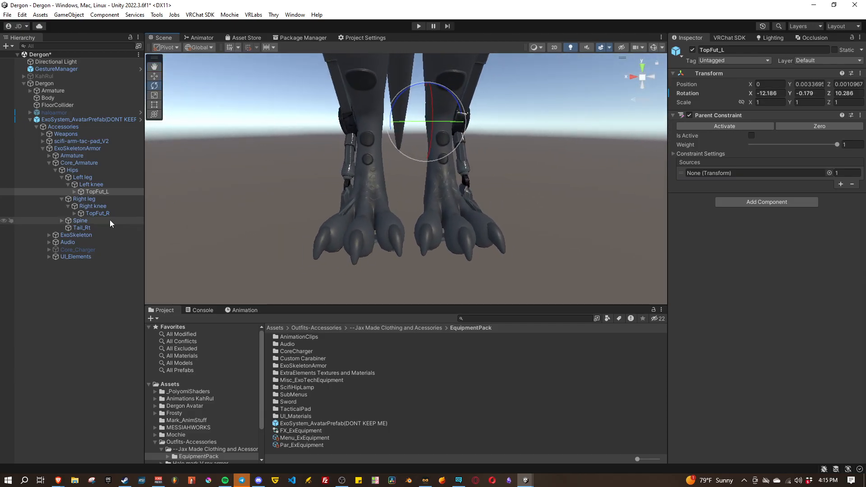
Tilt the TopFut_R bone further sideways to a Z rotation of about -12.94 to match the other foot.
left_click(97, 213)
left_click_drag(413, 101, 414, 108)
right_click_drag(414, 107, 616, 210)
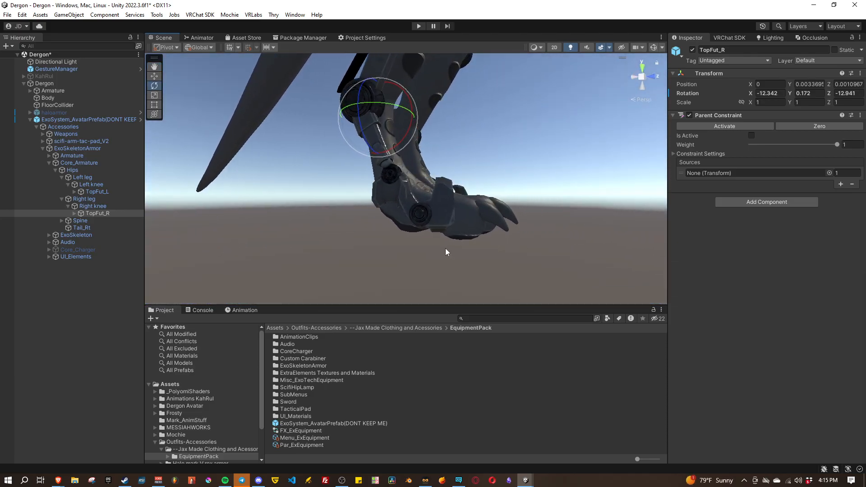
Expand both TopFut bones, select Left ankle and Right ankle, and rotate them together to follow the pitch of the feet.
left_click(95, 191, "ctrl")
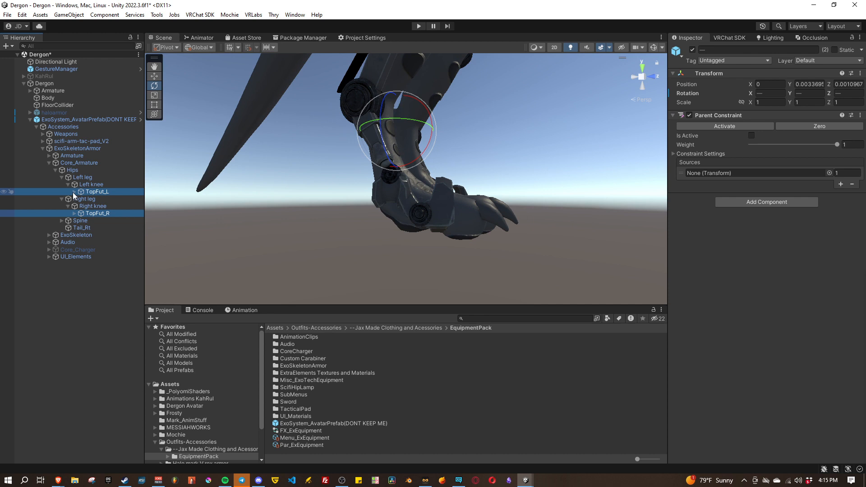
left_click(73, 192)
left_click(107, 199)
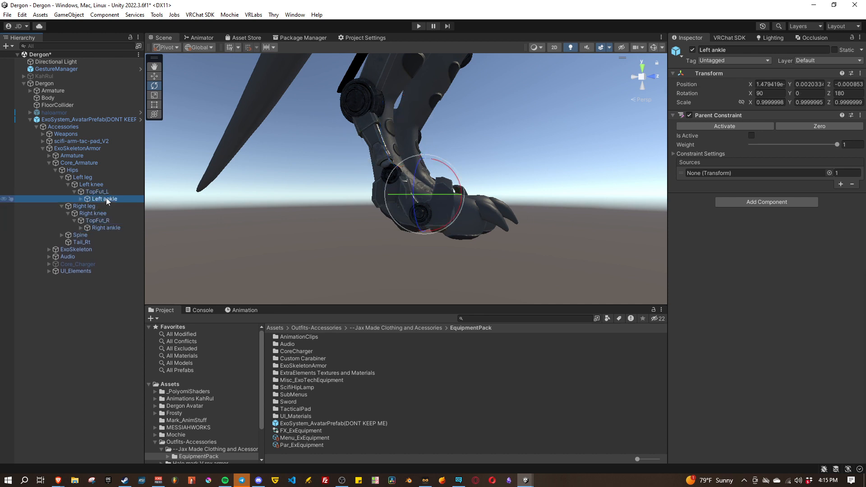
left_click(115, 228, "ctrl")
right_click_drag(478, 255, 535, 256)
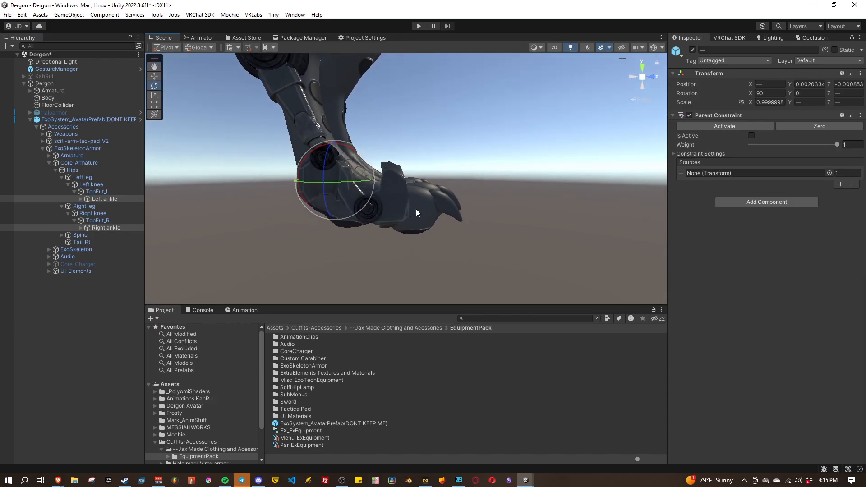
mouse_move(349, 148)
left_mouse_down()
mouse_move(355, 155)
mouse_move(355, 144)
left_mouse_up()
Rotate the Right ankle bone alone sideways to level its foot plate under the sole.
right_click_drag(505, 198, 323, 188)
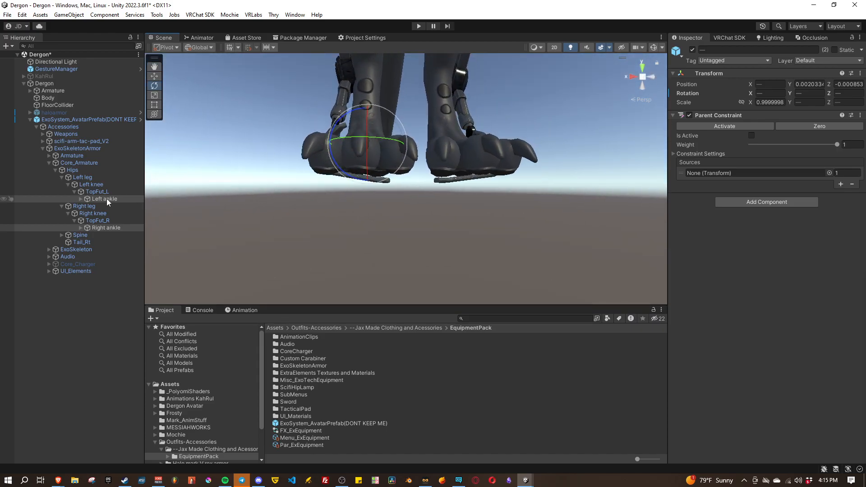
left_click(106, 227)
left_click_drag(354, 112, 346, 109)
key("a")
right_click_drag(340, 195, 336, 217)
key("s")
key("d")
key("e")
key("q")
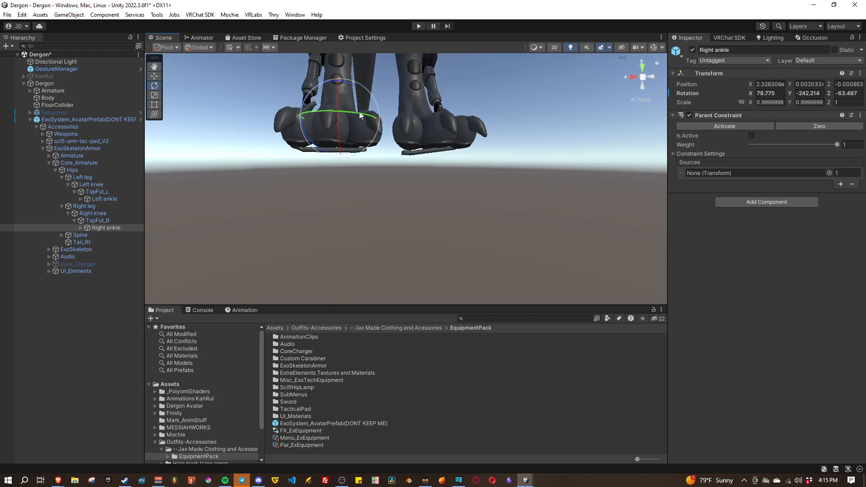
left_click_drag(352, 87, 386, 92)
Rotate the Left ankle bone to about X 81.64, Y -124.1, Z 56.85 to level its foot plate under the sole.
left_click(105, 199)
right_click_drag(418, 199, 432, 228)
key("e")
key("s")
key("w")
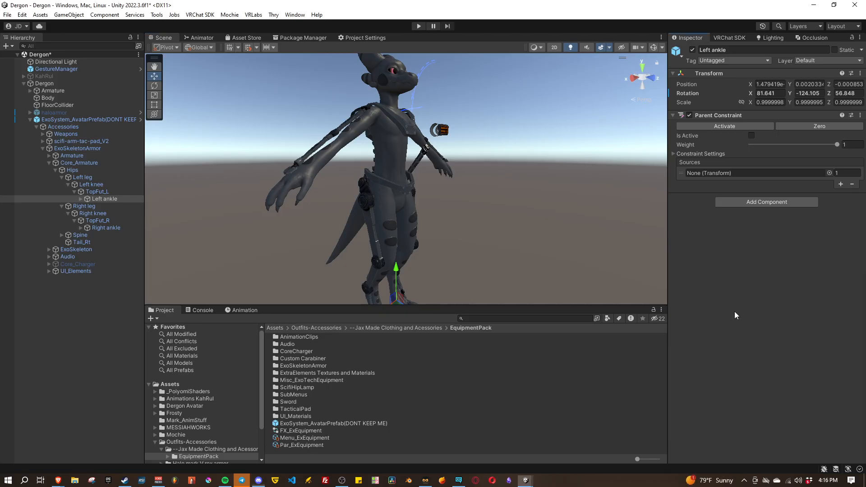
Collapse Core_Armature and expand the Armature's Hips and Chest bones to reach the FrontChest bone.
mouse_move(471, 217)
left_mouse_down("alt")
mouse_move(478, 239)
mouse_move(469, 225)
left_mouse_up("alt")
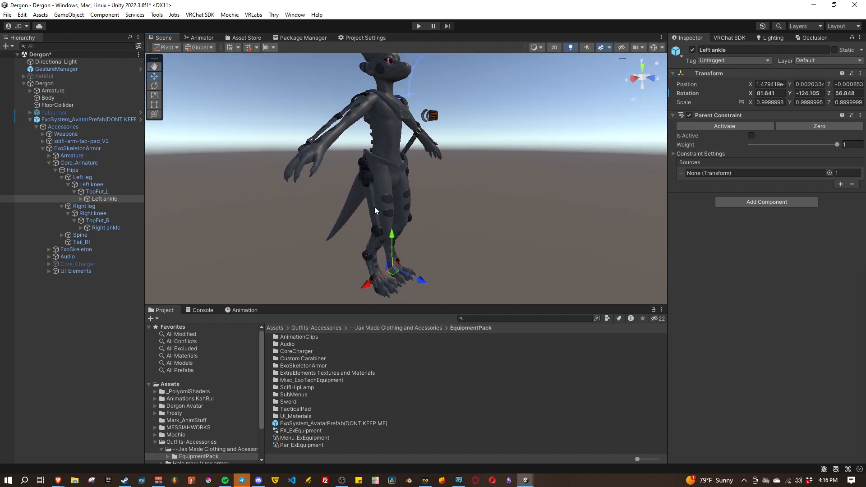
left_click(48, 162)
left_click(48, 156)
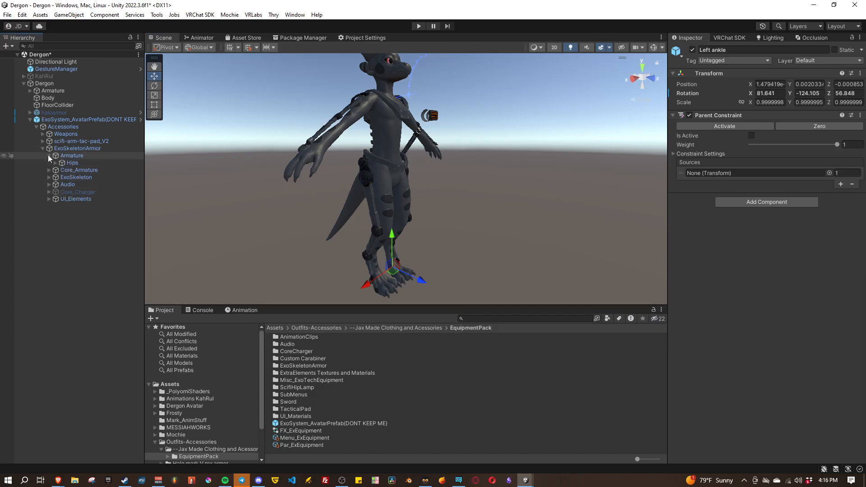
left_click(56, 163)
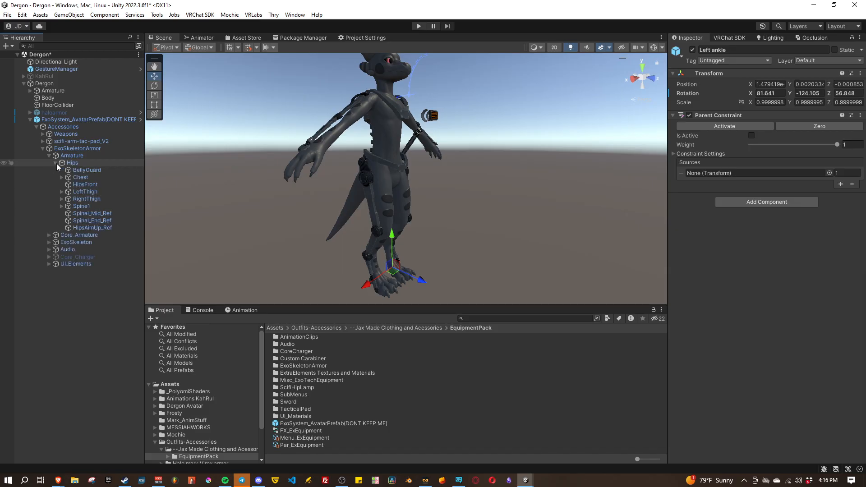
left_click_drag(451, 219, 538, 211, "alt")
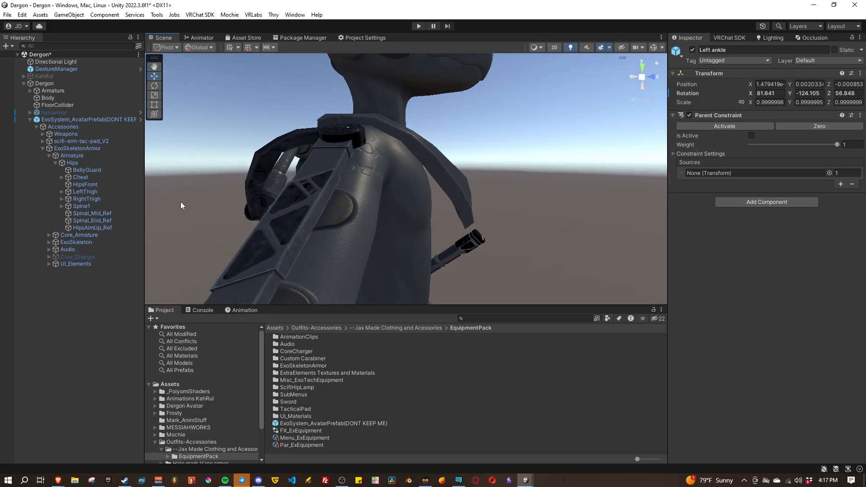
left_click(62, 178)
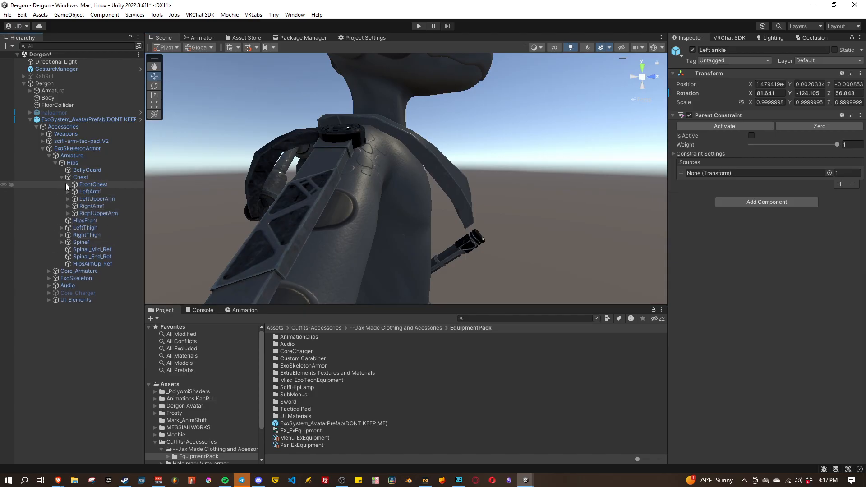
left_click(68, 185)
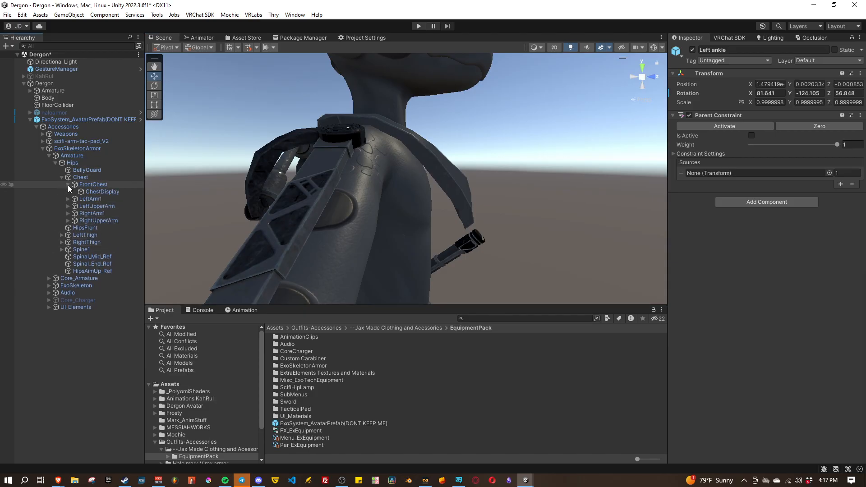
left_click(68, 185)
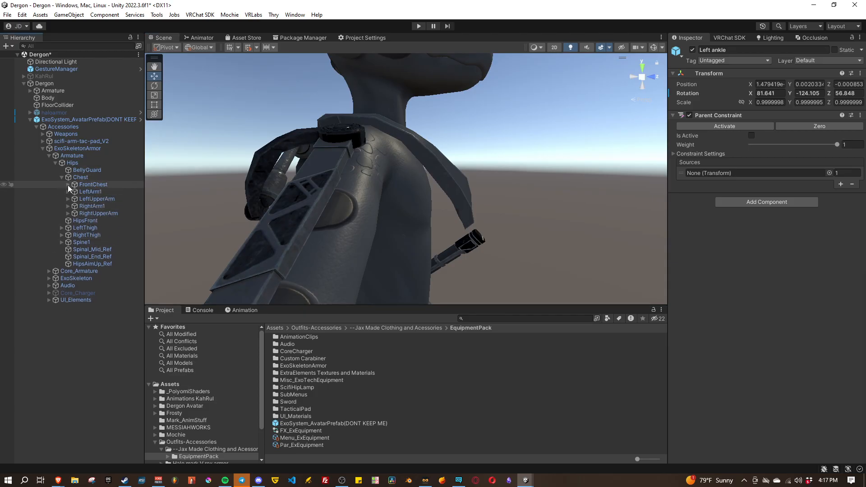
Scale the FrontChest bone to about X 0.721, Y 0.785, Z 0.760 so the harness fits the avatar's chest.
left_click(96, 183)
right_click_drag(373, 180, 383, 156)
key("r")
middle_click_drag(362, 160, 361, 166)
scroll(361, 167, "up", 2)
left_click_drag(329, 143, 327, 145)
key("d")
right_click_drag(503, 213, 368, 158)
left_click_drag(385, 136, 382, 139)
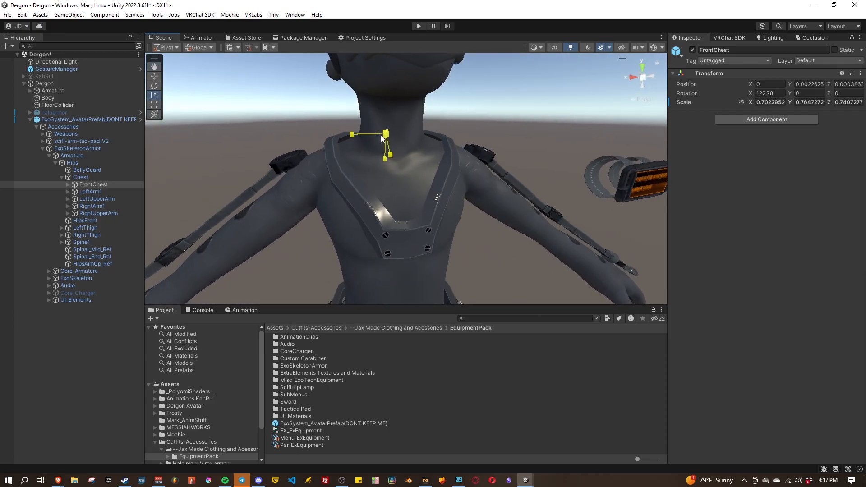
right_click_drag(382, 138, 344, 180)
left_click_drag(398, 150, 404, 147)
right_click_drag(404, 148, 497, 217)
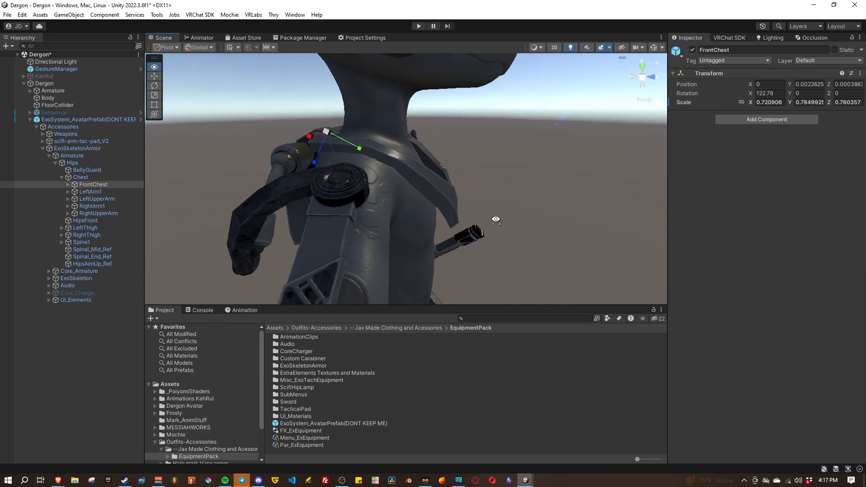
Rotate FrontChest to about X 124.39 and reduce its Y scale to about 0.765 so the harness hugs the chest.
key("e")
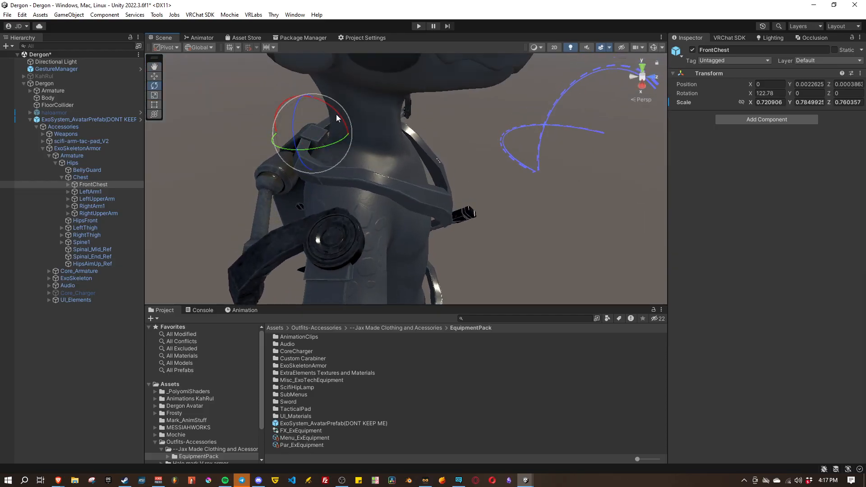
left_click_drag(336, 115, 338, 118)
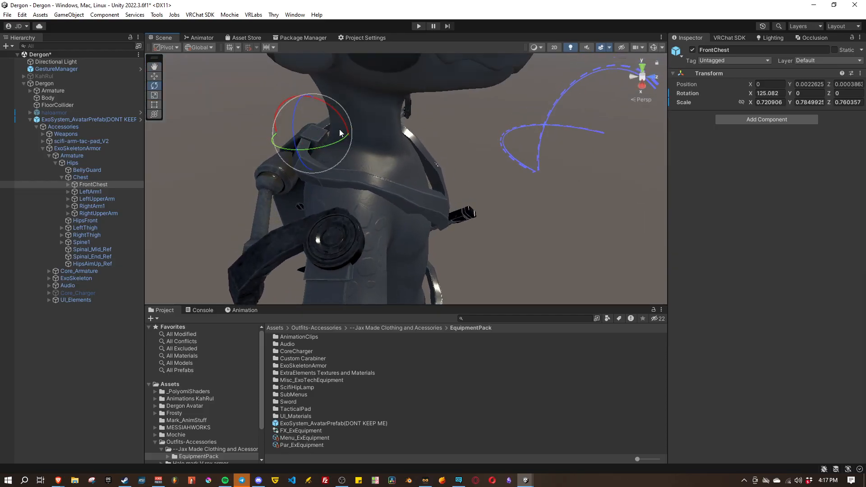
key("r")
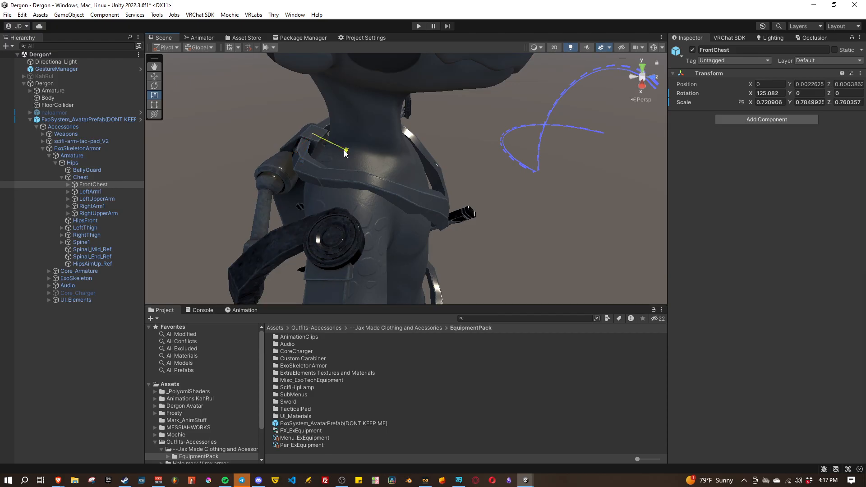
left_click_drag(345, 153, 344, 152)
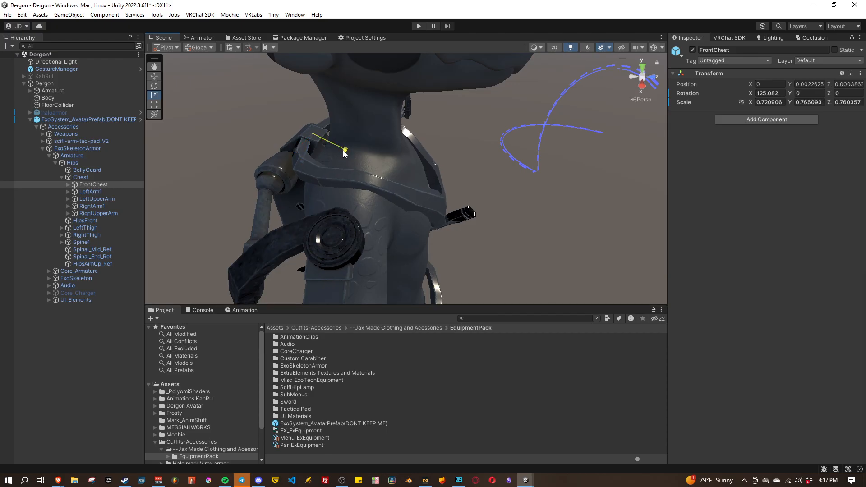
key("e")
left_click_drag(342, 124, 343, 126)
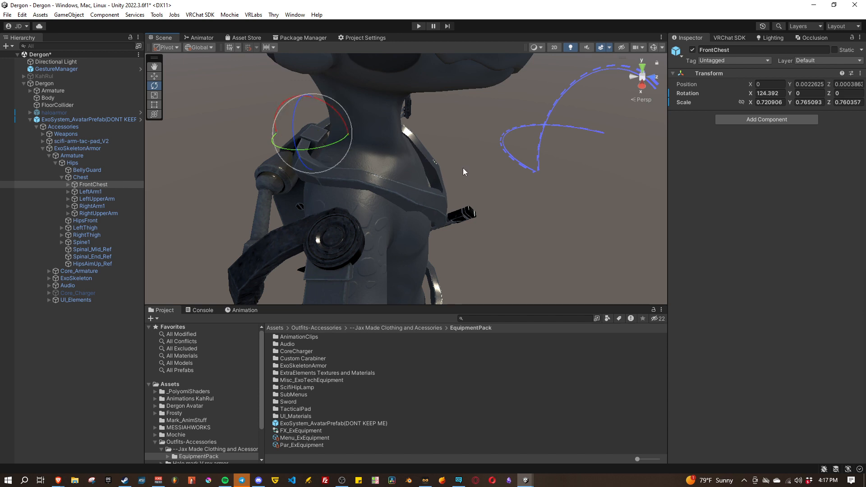
Scale the HipsFront bone to about 0.80, 0.87, 0.78 and rotate it to X 101.86 to fit the belt to the waist.
right_click_drag(463, 168, 549, 206)
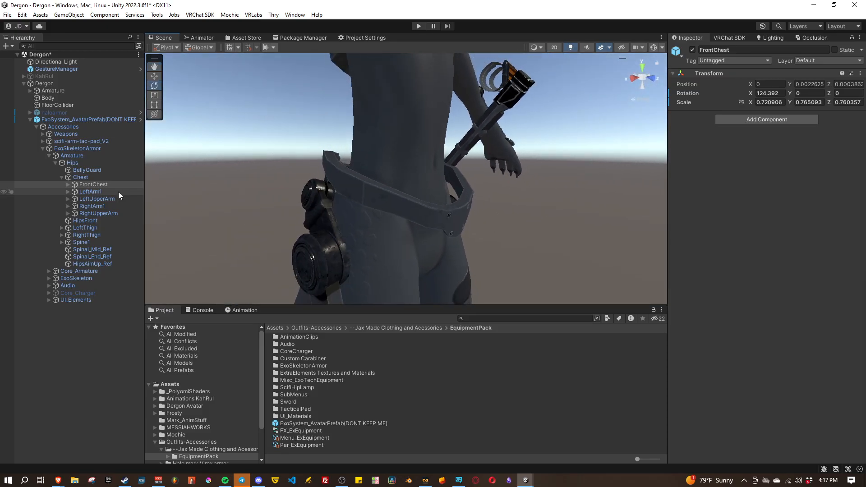
left_click(61, 178)
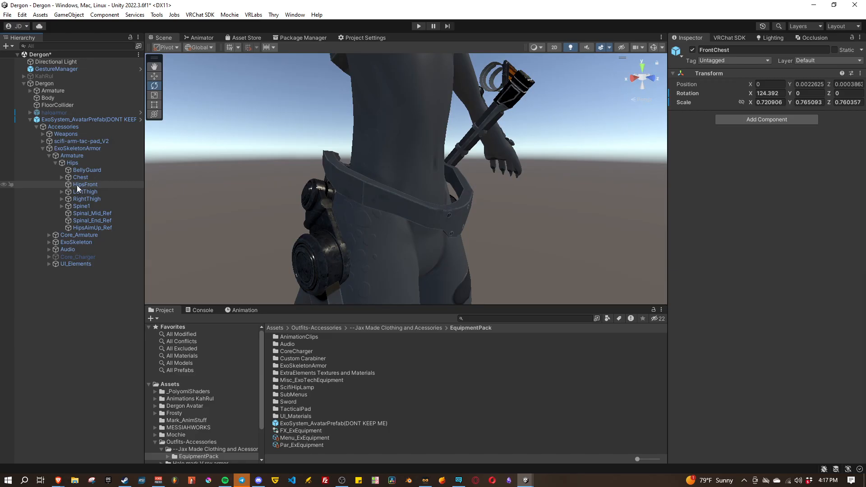
left_click(77, 185)
key("w")
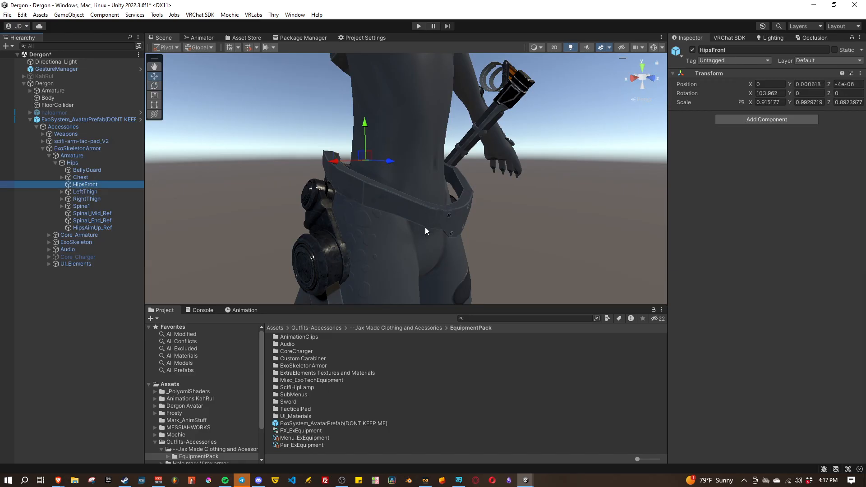
key("e")
key("r")
left_click_drag(366, 159, 487, 212)
key("e")
left_click_drag(329, 139, 386, 154)
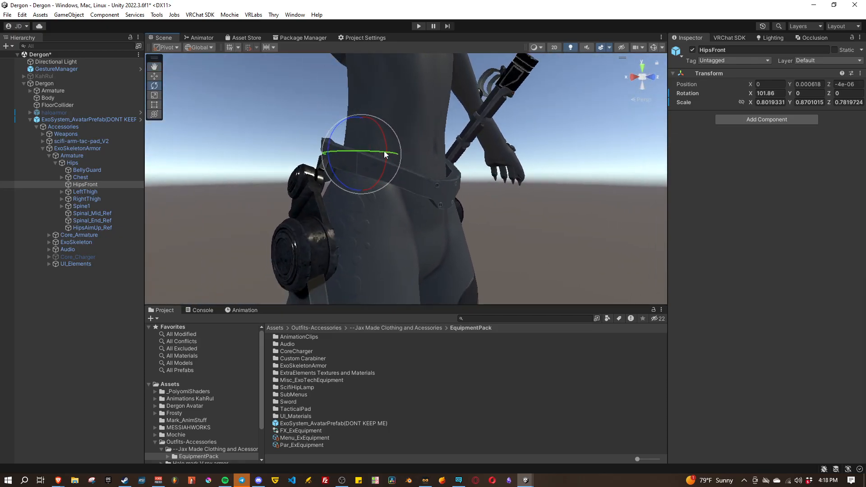
Expand the ExoSkeleton object and enable its Armor mesh to check the armor's fit on the legs and feet.
left_click_drag(369, 212, 372, 234, "alt")
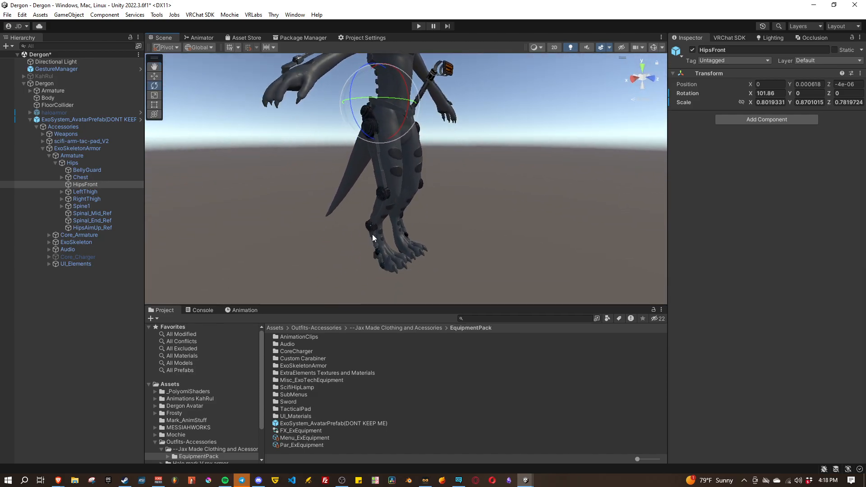
right_click_drag(465, 223, 432, 223)
key("d")
key("w")
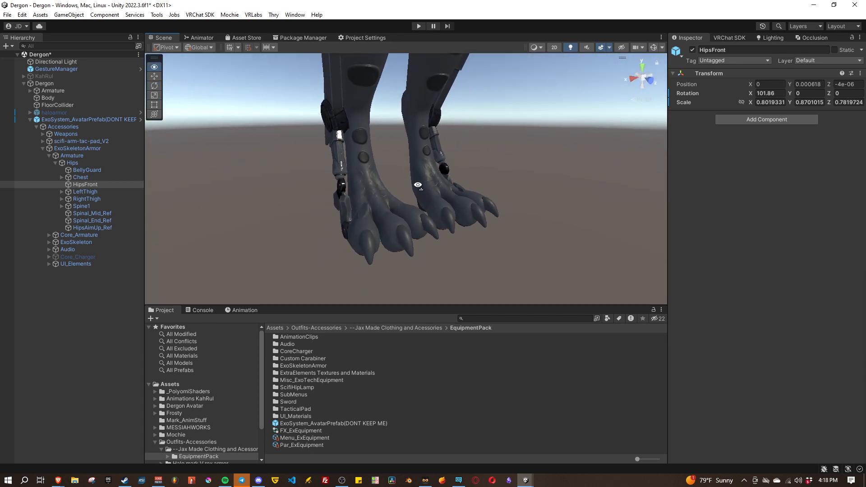
right_click_drag(425, 189, 401, 211)
key("s")
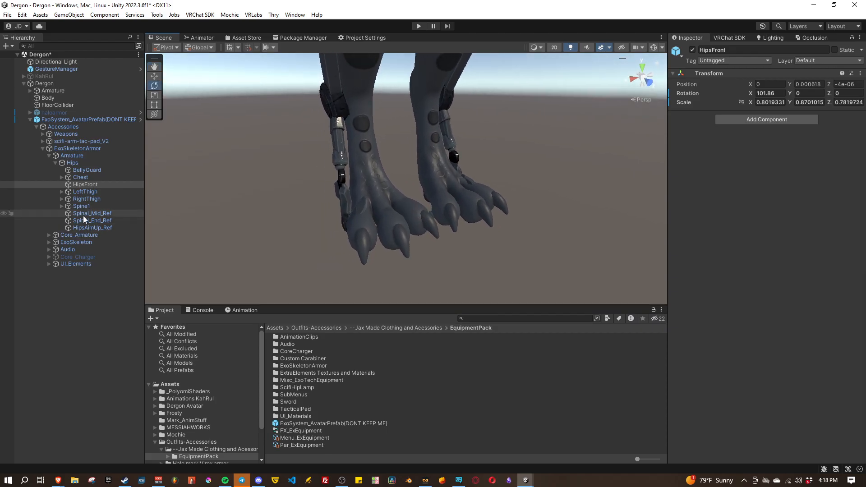
left_click(73, 243)
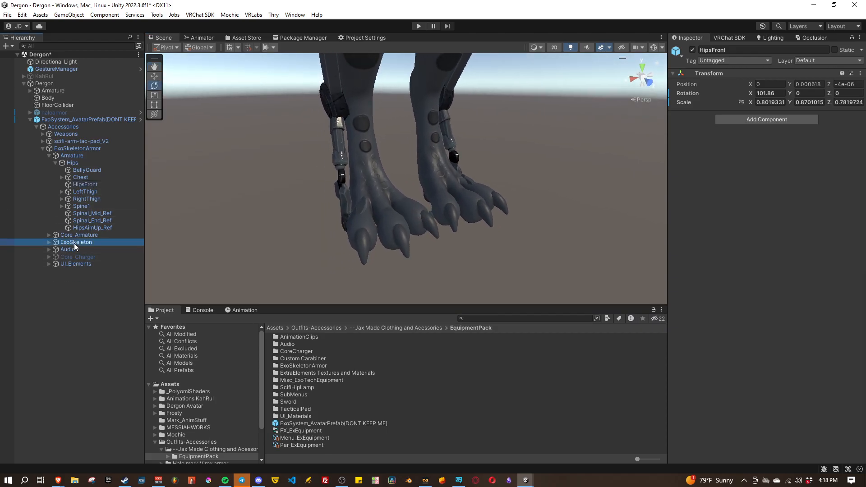
left_click(48, 242)
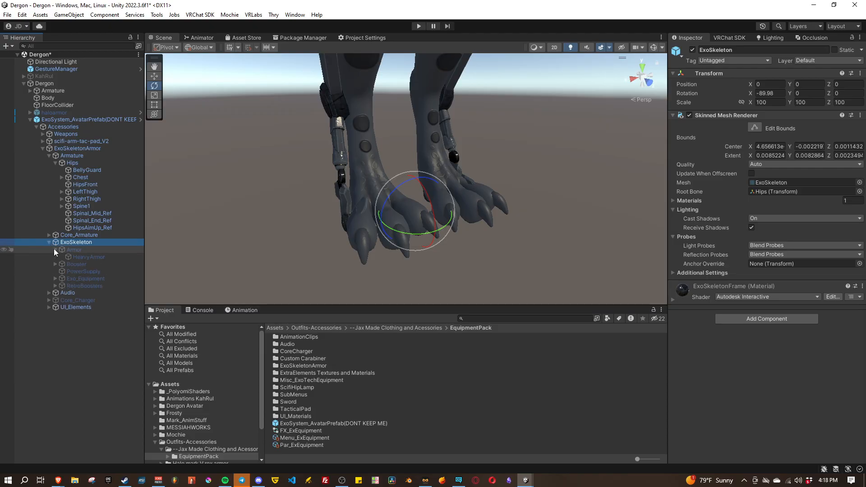
left_click(74, 250)
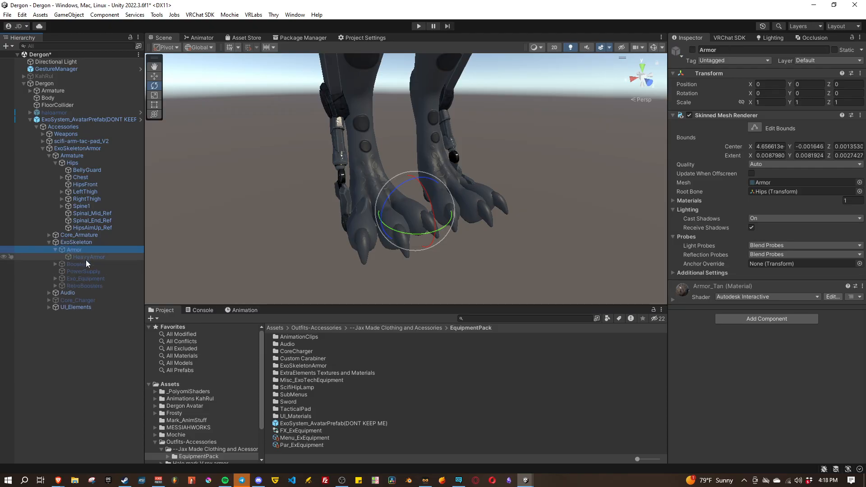
key("alt+shift+a")
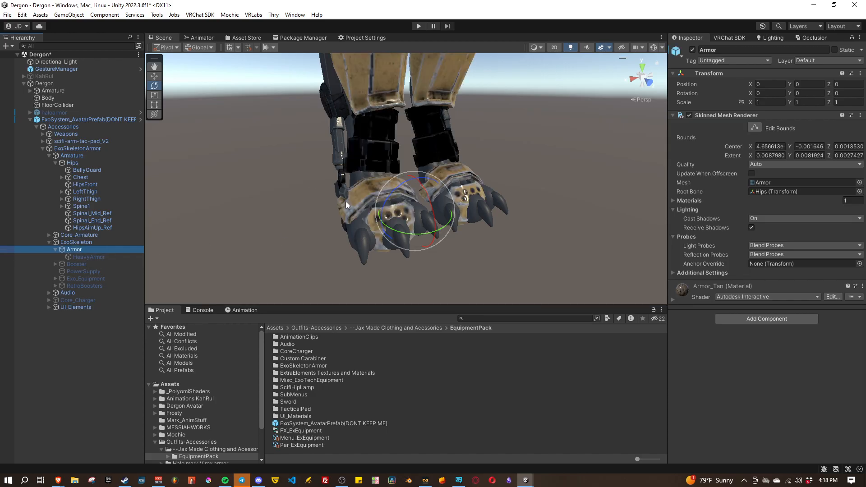
mouse_move(345, 201)
left_mouse_down("alt")
mouse_move(338, 222)
mouse_move(406, 235)
mouse_move(456, 207)
mouse_move(470, 226)
mouse_move(341, 212)
mouse_move(315, 230)
mouse_move(347, 236)
mouse_move(353, 216)
left_mouse_up("alt")
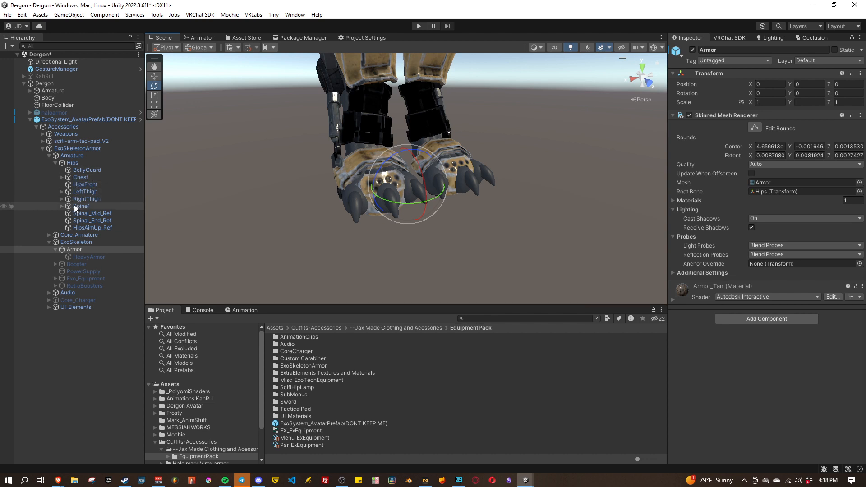
Expand the exoskeleton's LeftThigh bone chain down to LeftToeArmor, widen the hierarchy, and check the LeftTopArmor and LeftToeArmor bones.
left_click(61, 199)
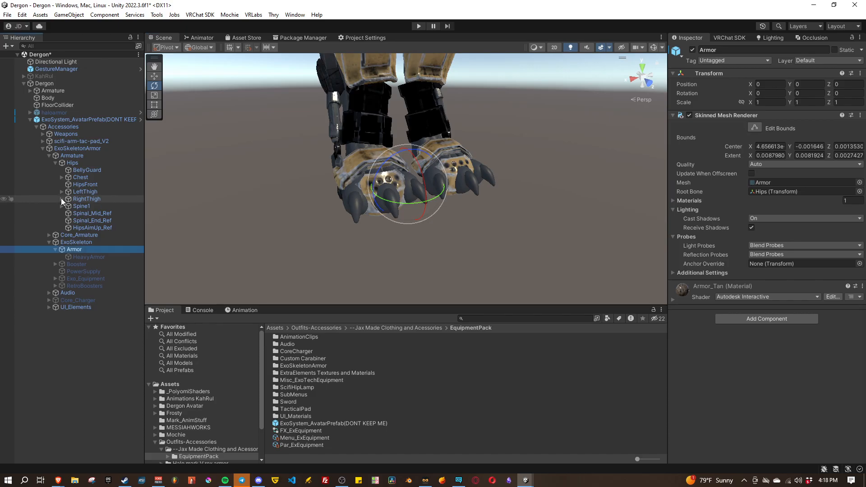
left_click(61, 192)
left_click(67, 199)
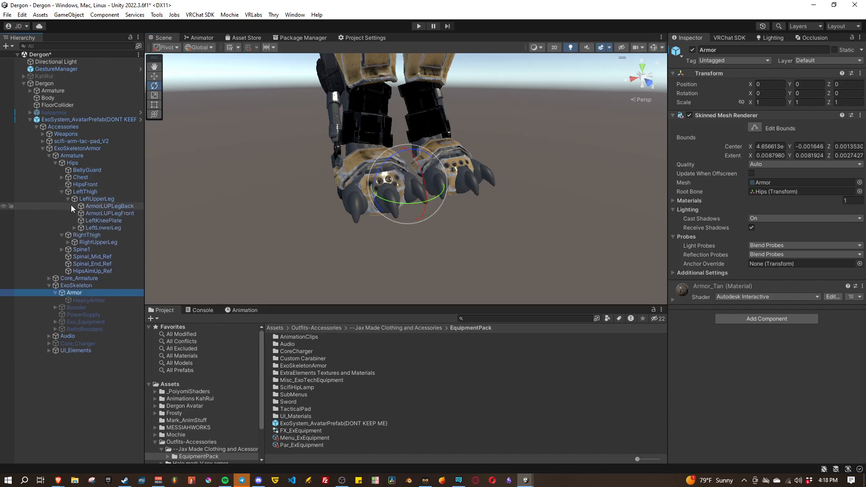
left_click(75, 228)
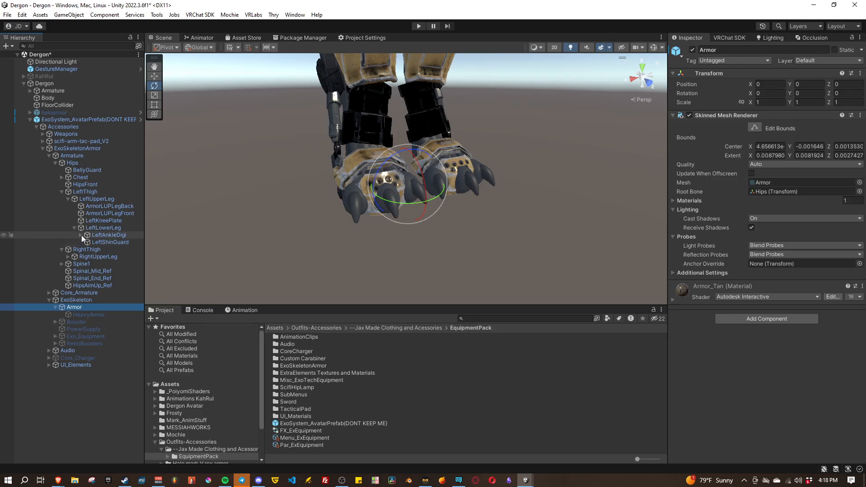
left_click(80, 235)
left_click(87, 242)
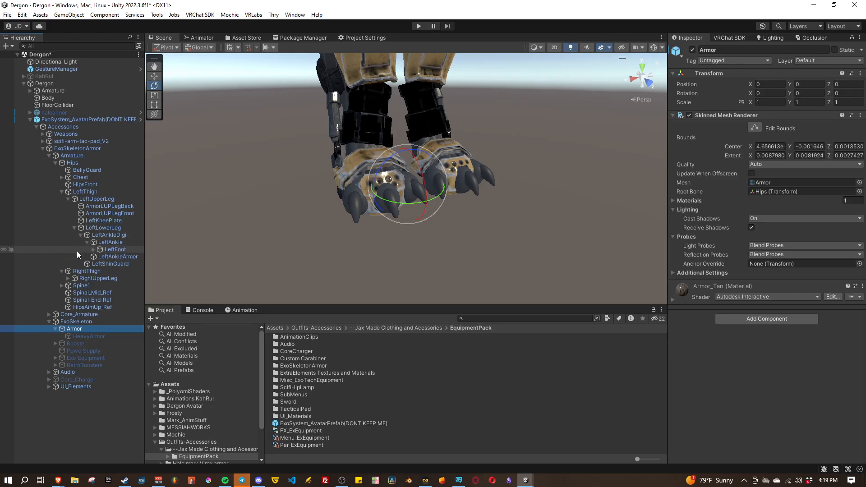
left_click(94, 249)
left_click(100, 256)
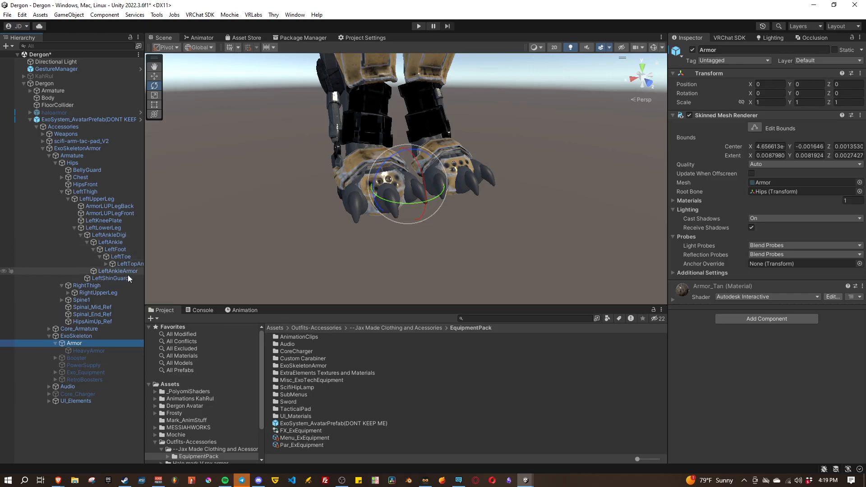
left_click_drag(145, 305, 194, 305)
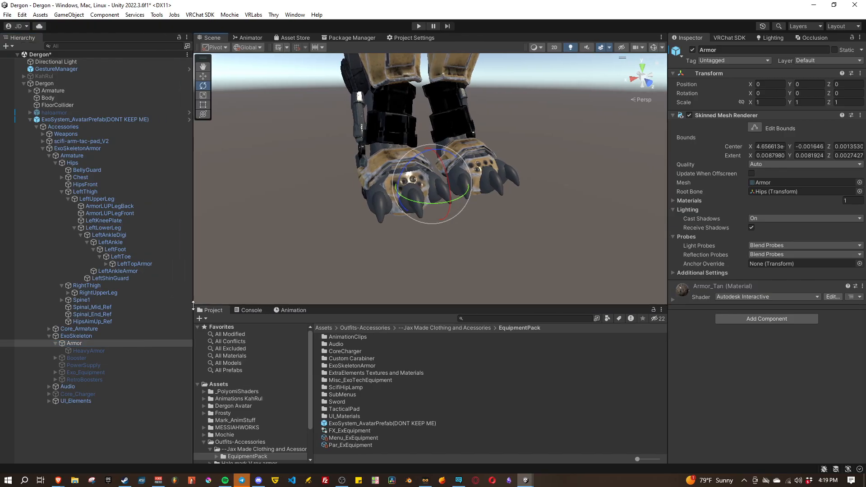
left_click(105, 264)
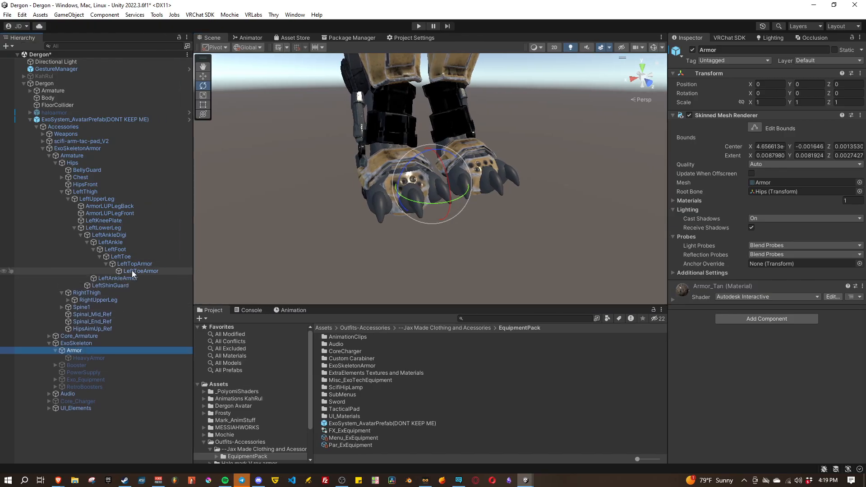
left_click(141, 264)
left_click(143, 271)
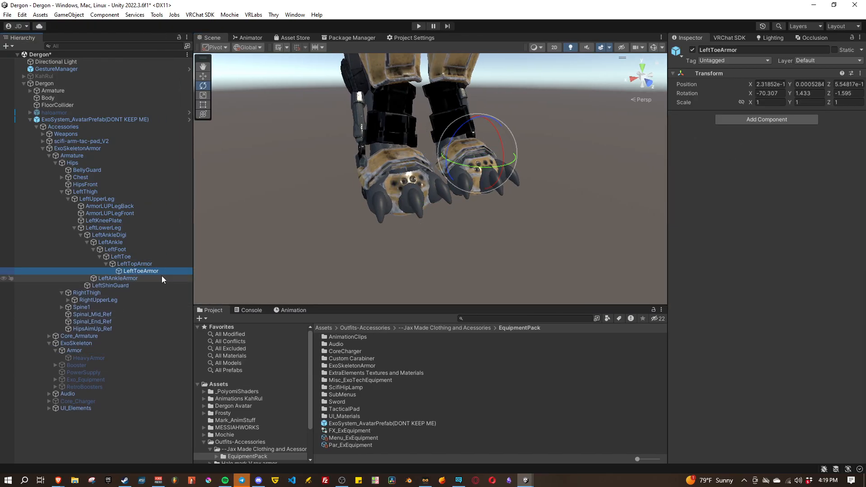
Expand the matching RightUpperLeg bone chain down to RightToeArmor.
left_click(68, 300)
left_click(74, 329)
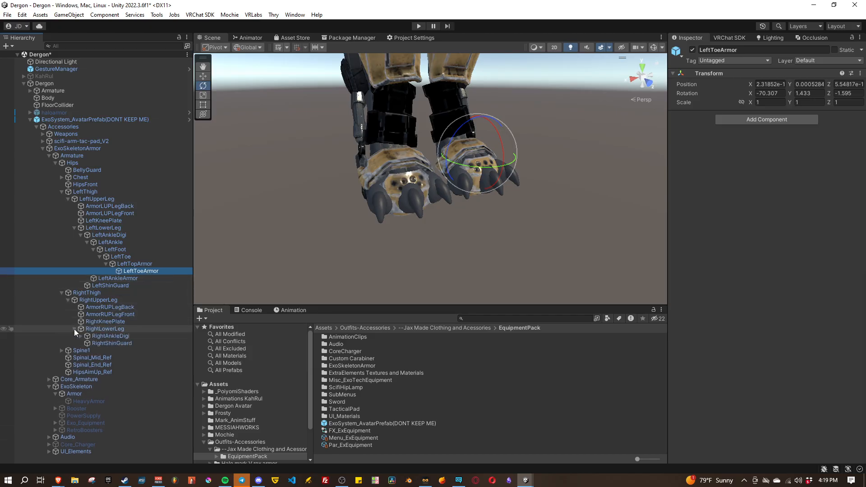
left_click(79, 337)
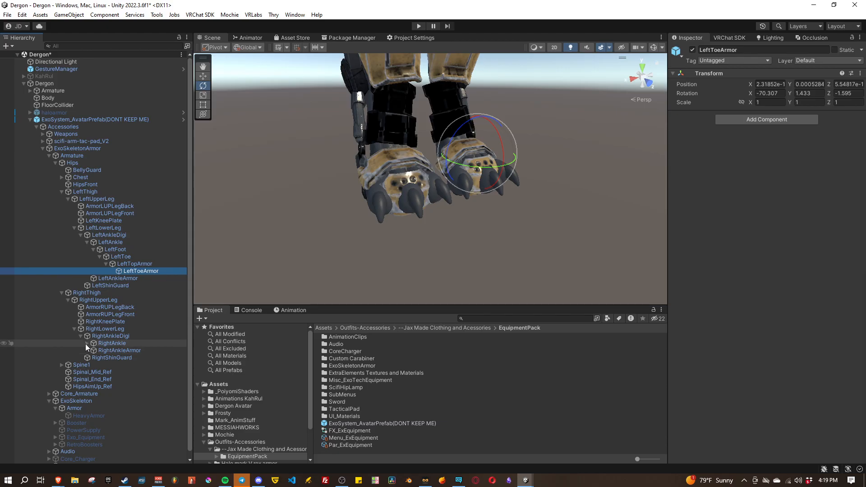
left_click(87, 343)
left_click(93, 351)
left_click(99, 358)
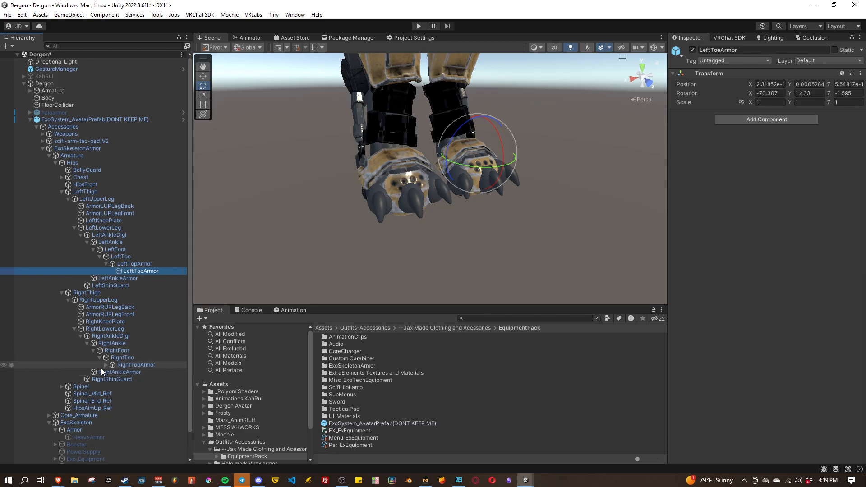
left_click(106, 365)
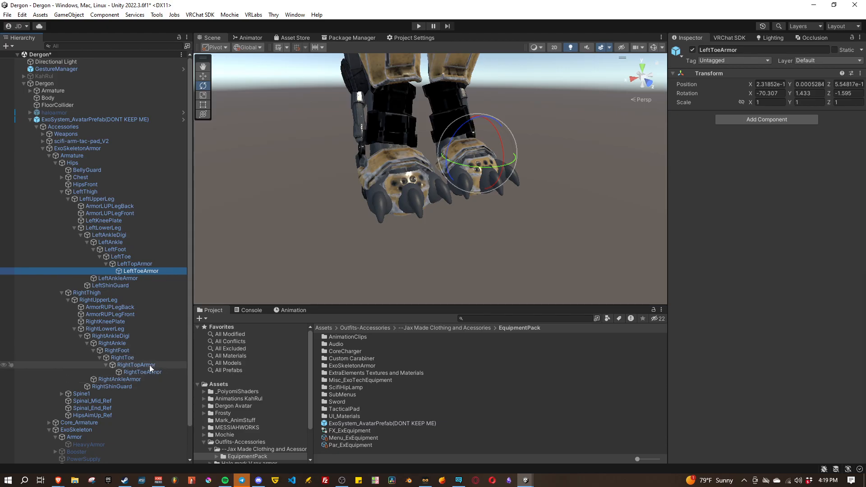
Move LeftTopArmor and RightTopArmor together so the upper foot plates sit properly on the avatar's feet.
left_click(136, 263)
left_click(141, 366, "ctrl")
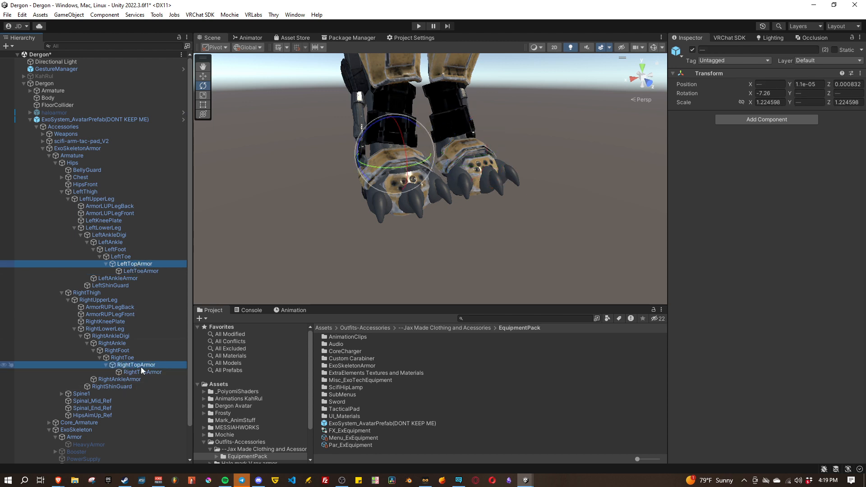
right_click_drag(427, 282, 548, 238)
key("w")
left_click_drag(374, 182, 379, 180)
right_click_drag(498, 195, 418, 181)
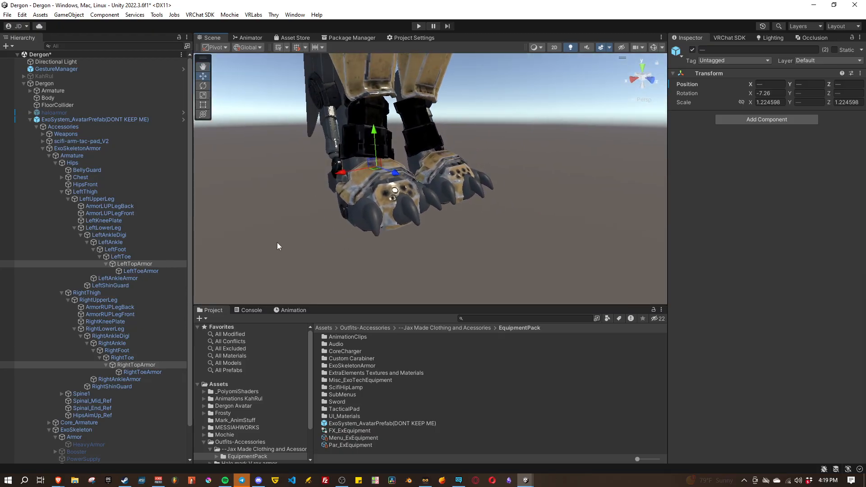
Rotate LeftToeArmor and RightToeArmor together so the toe plates follow the slope of the avatar's claws.
left_click(149, 272)
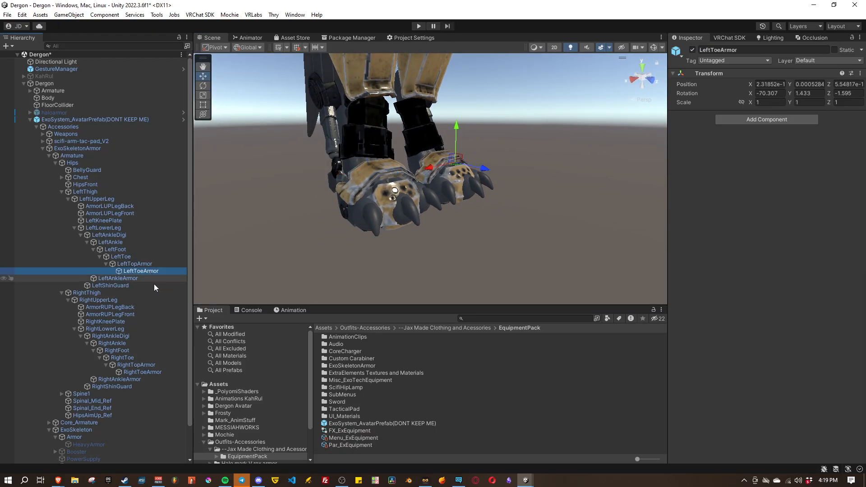
left_click(137, 371, "ctrl")
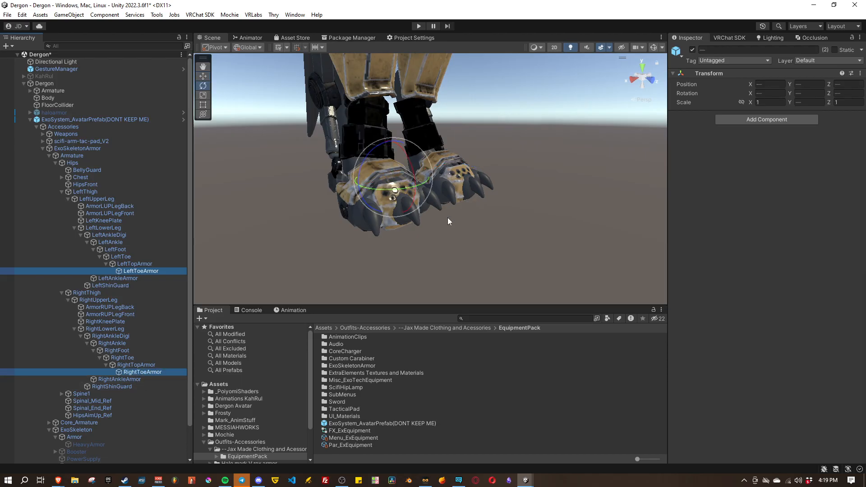
right_click_drag(418, 238, 513, 233)
key("w")
key("a")
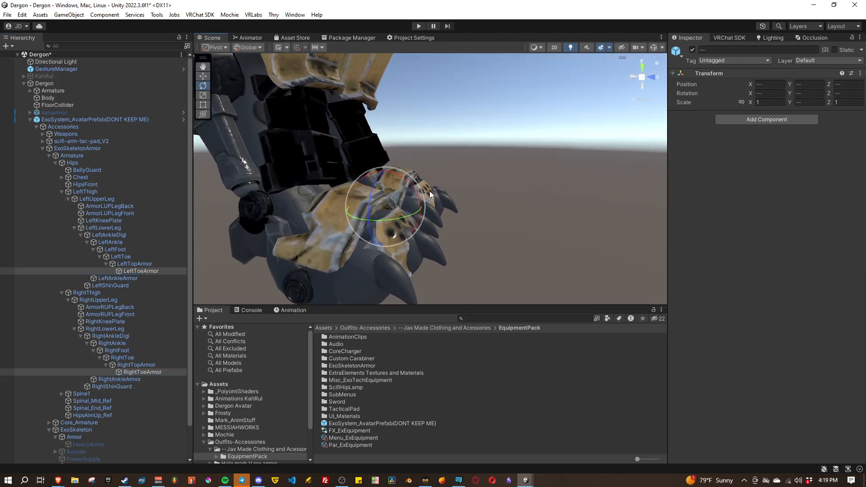
right_click_drag(430, 195, 418, 175)
left_click_drag(415, 170, 422, 125)
right_click_drag(482, 180, 370, 188)
Scale both toe armor bones up to about X 1.28 and Z 1.097 to cover the claws.
key("r")
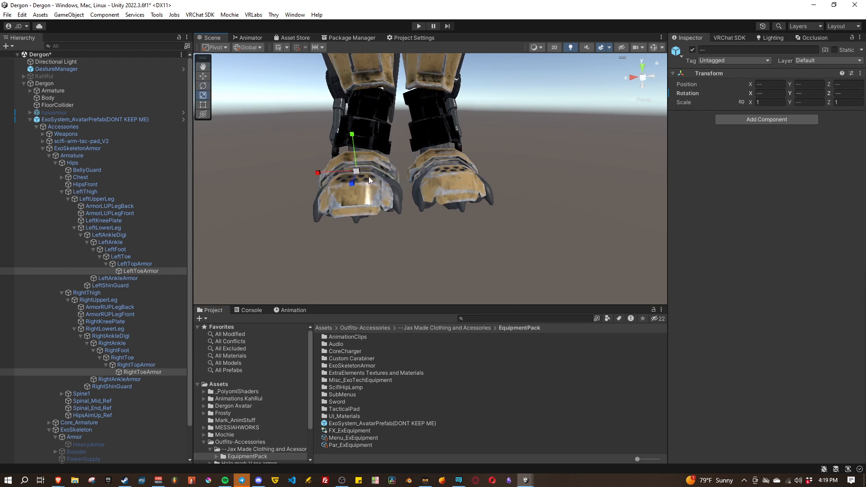
left_click_drag(358, 169, 312, 174)
key("w")
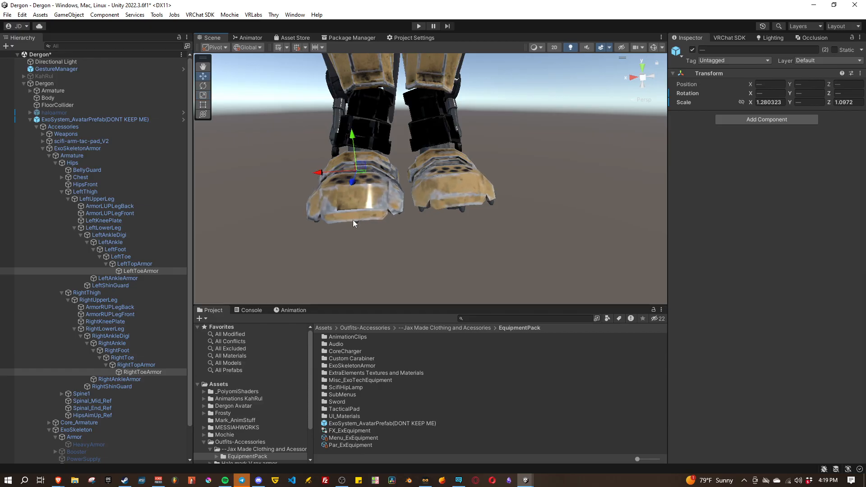
Fine-tune the rotation of both toe armor bones from the side so the plates lie closer to the toes.
key("a")
right_click_drag(354, 221, 551, 211)
key("w")
key("d")
key("e")
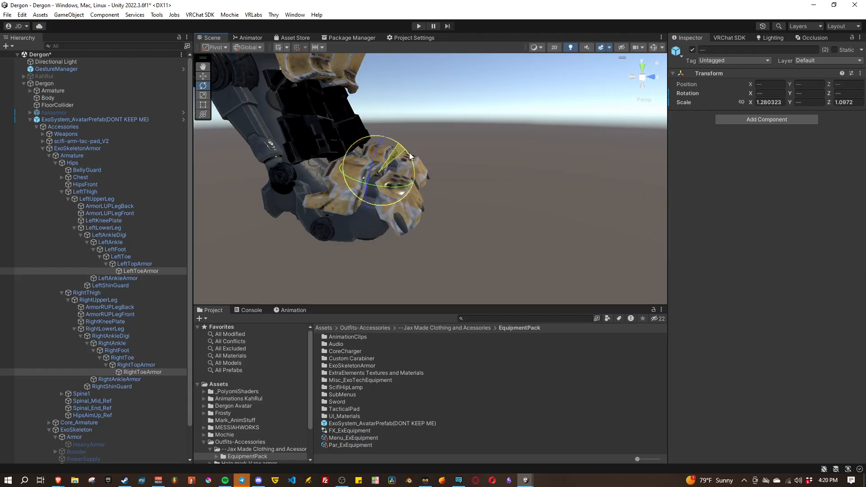
key("w")
key("d")
Reduce the X scale of both toe armor bones to about 1.15 to narrow the toe plates.
right_click_drag(505, 183, 316, 249)
key("s")
key("e")
key("w")
key("w")
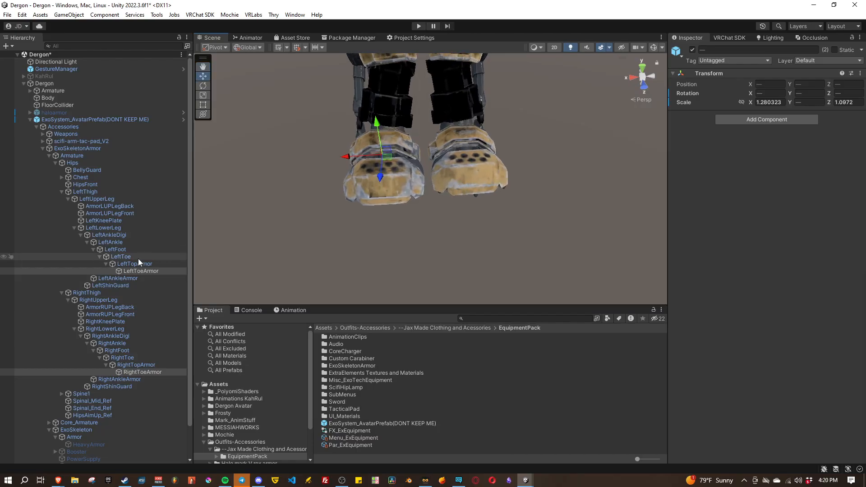
left_click_drag(347, 156, 199, 304)
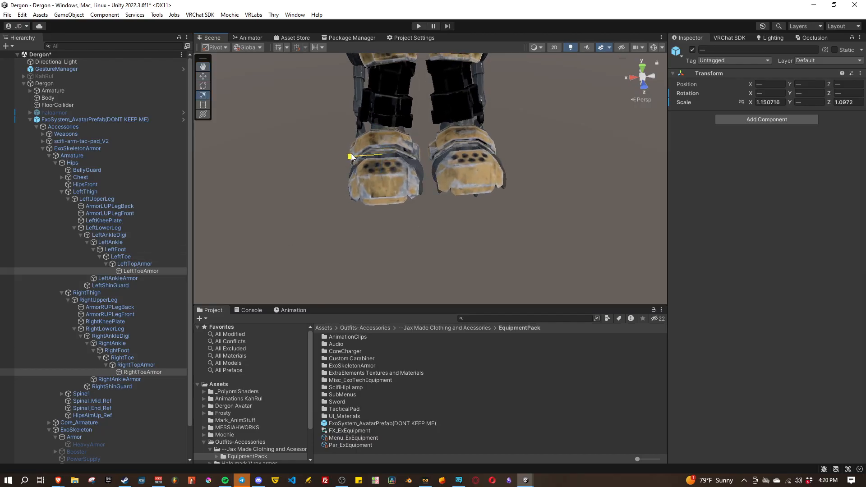
Widen LeftTopArmor and RightTopArmor together to an X scale of about 1.296.
left_click(131, 265)
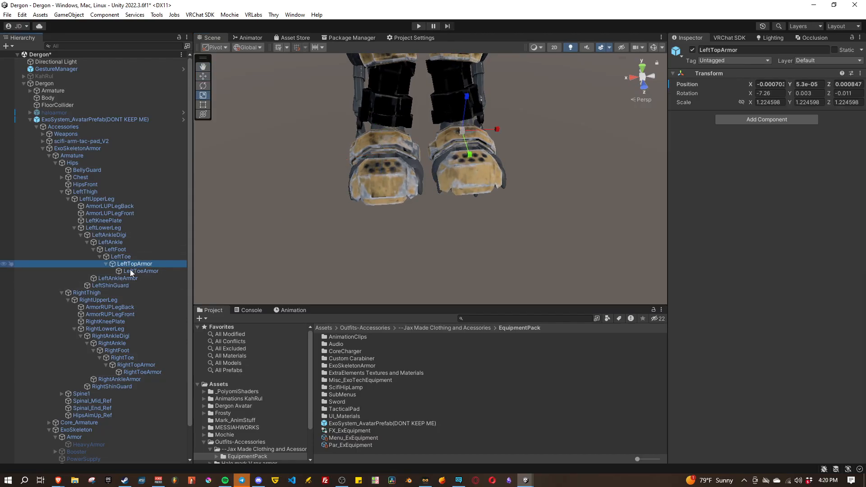
left_click(136, 364, "ctrl")
left_click_drag(346, 137, 344, 139)
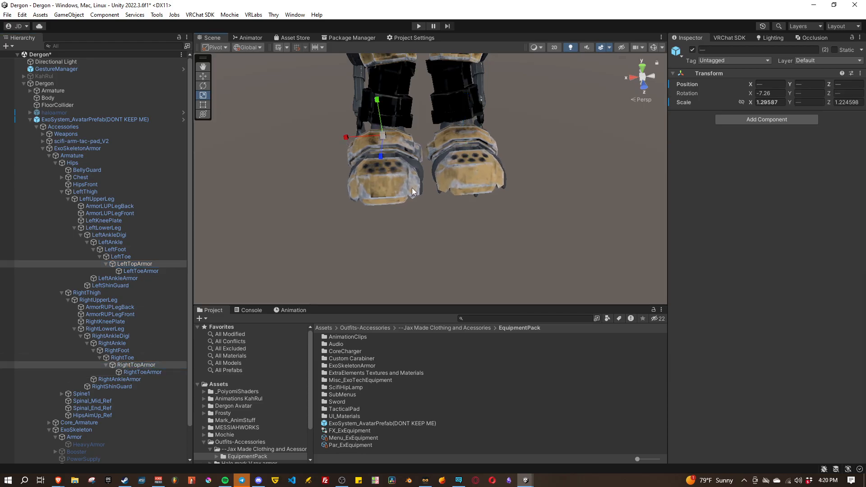
Shift the LeftAnkleArmor bone sideways to center the left ankle armor on the avatar's ankle.
left_click_drag(412, 192, 445, 158, "alt")
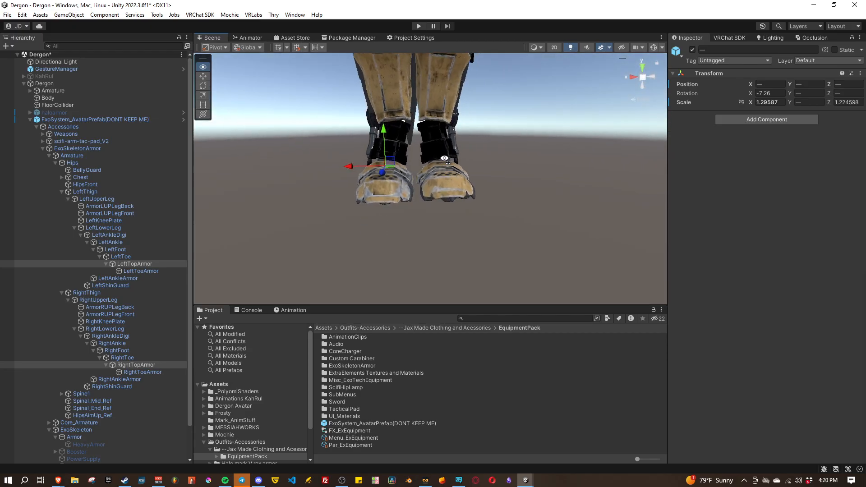
scroll(445, 158, "up", 6, "alt")
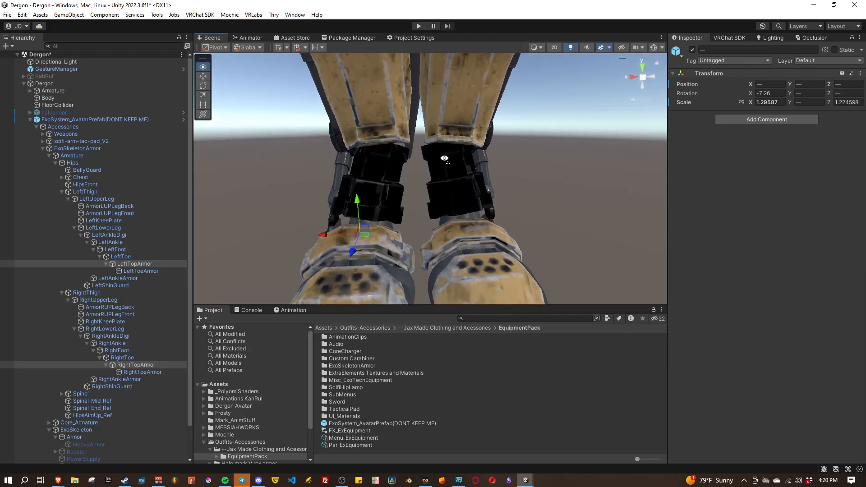
scroll(444, 158, "up", 3)
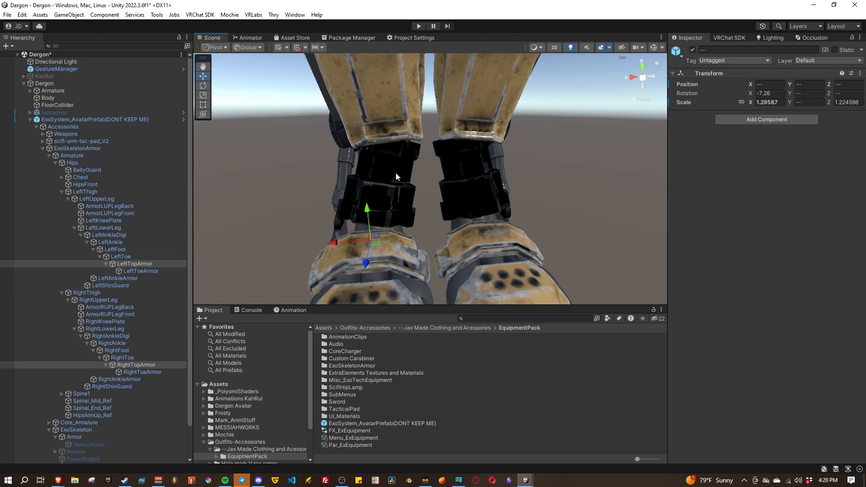
left_click_drag(396, 176, 416, 206, "alt")
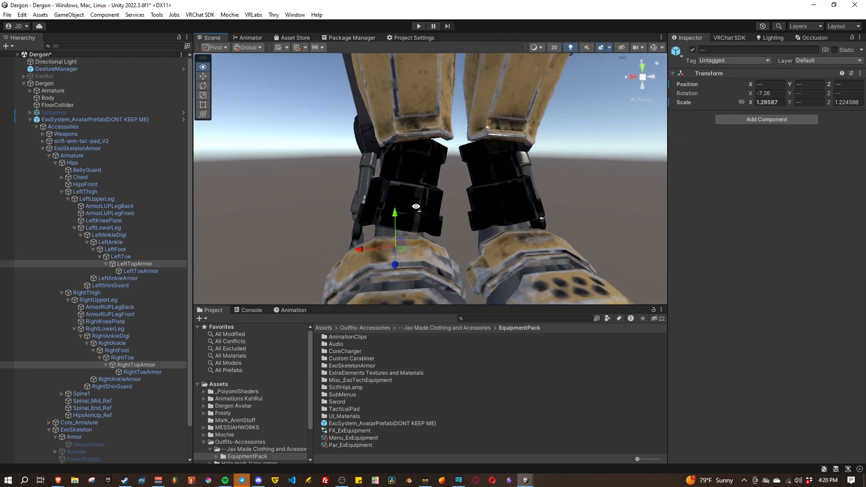
key("s")
key("d")
key("a")
key("d")
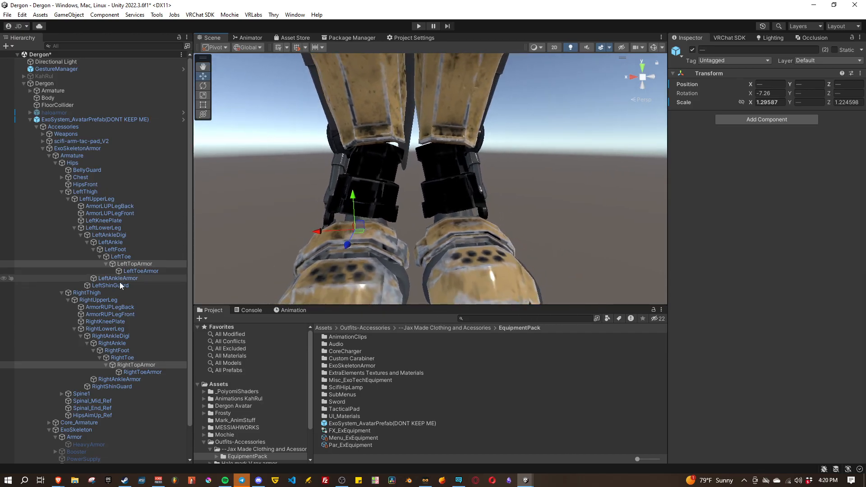
left_click(130, 278)
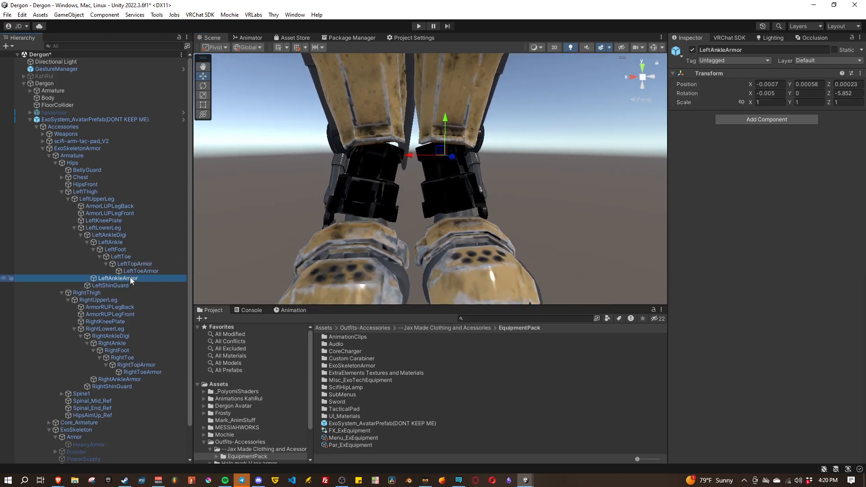
right_click_drag(420, 193, 418, 187)
key("d")
mouse_move(388, 167)
left_mouse_down()
mouse_move(399, 177)
mouse_move(388, 176)
mouse_move(394, 170)
left_mouse_up()
right_click_drag(394, 171, 378, 202)
Move RightAnkleArmor to about X 0.000591 and rotate it to about -0.067, -2.785, -0.664 to align it with the right ankle.
left_click(131, 379)
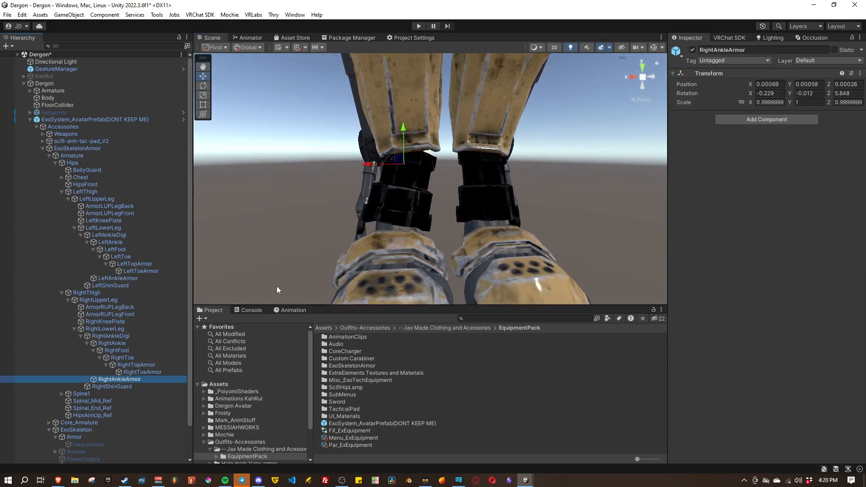
left_click_drag(369, 162, 365, 165)
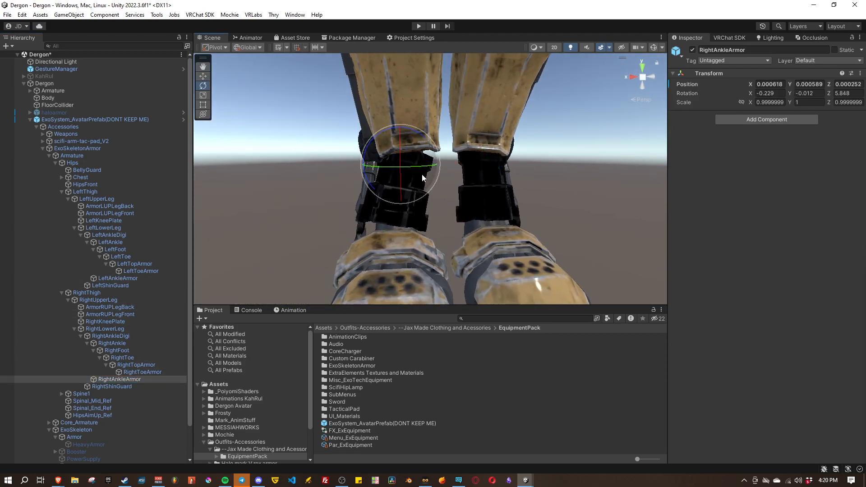
left_click_drag(423, 139, 420, 132)
key("w")
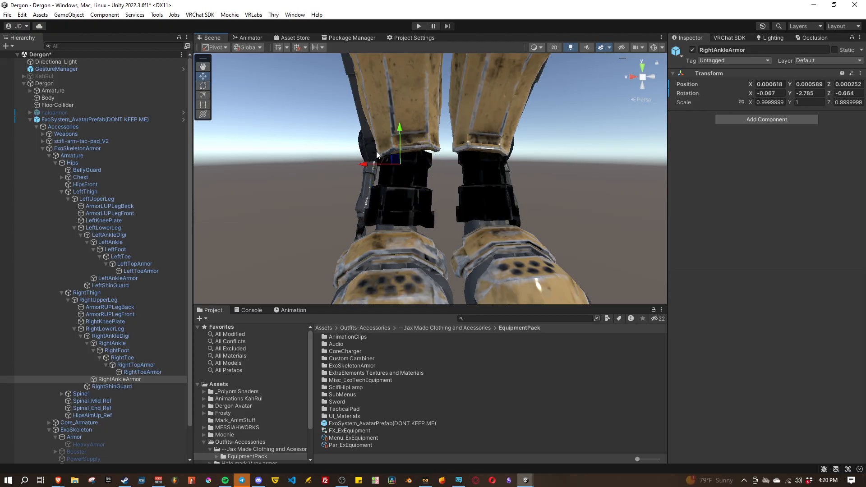
left_click_drag(364, 166, 366, 166)
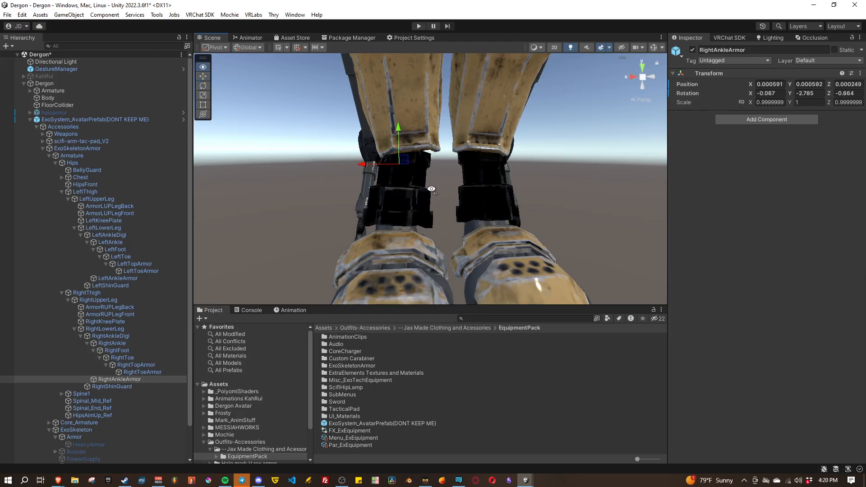
right_click_drag(431, 188, 498, 221)
key("a")
right_click_drag(530, 246, 544, 269)
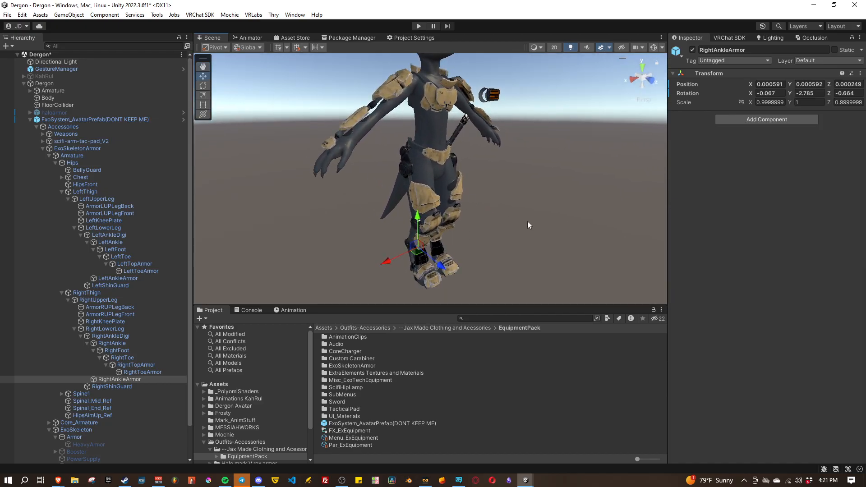
Enable the HeavyArmor mesh object under ExoSkeleton > Armor to show the heavy armor plates on the avatar.
right_click_drag(529, 225, 550, 212)
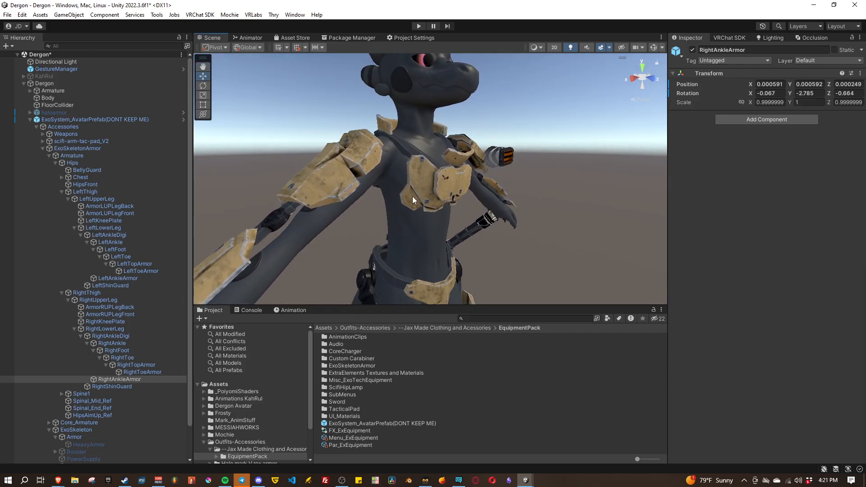
right_click_drag(474, 225, 489, 194)
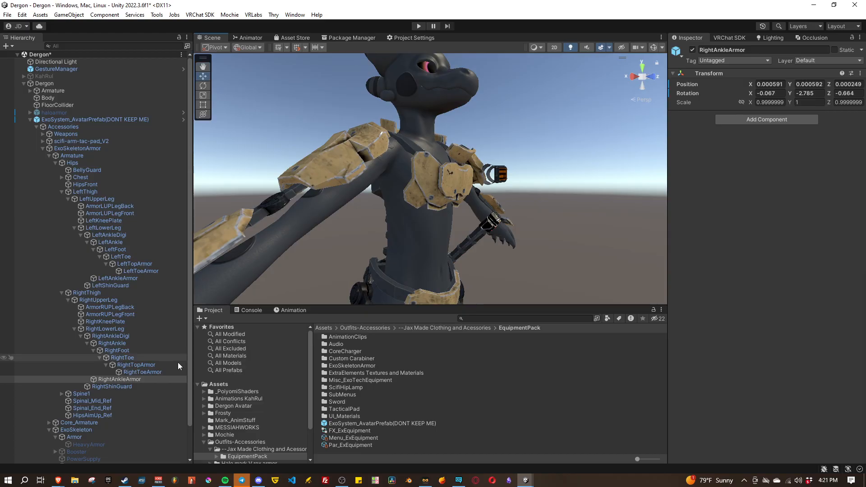
scroll(115, 334, "down", 2)
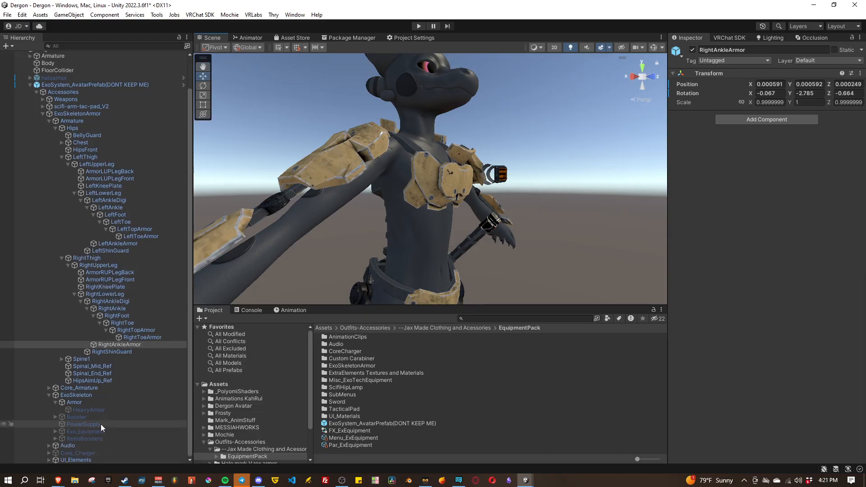
left_click(82, 409)
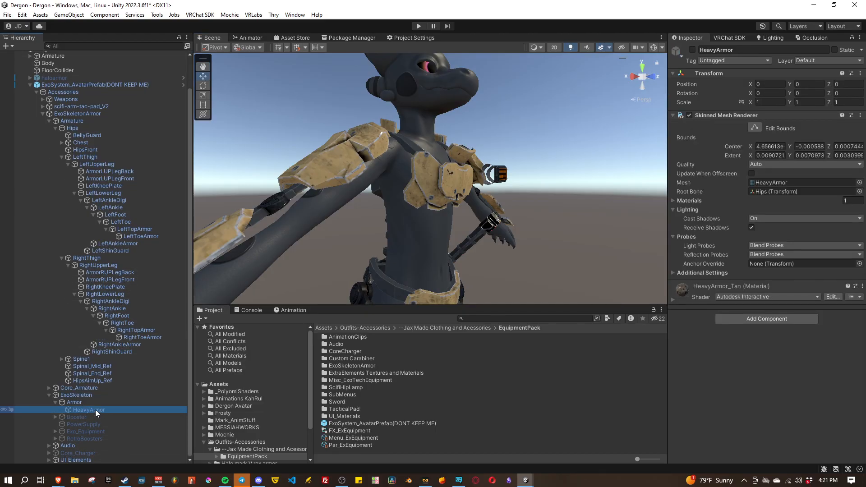
key("alt+shift+a")
mouse_move(501, 224)
right_mouse_down()
mouse_move(434, 221)
mouse_move(491, 217)
right_mouse_up()
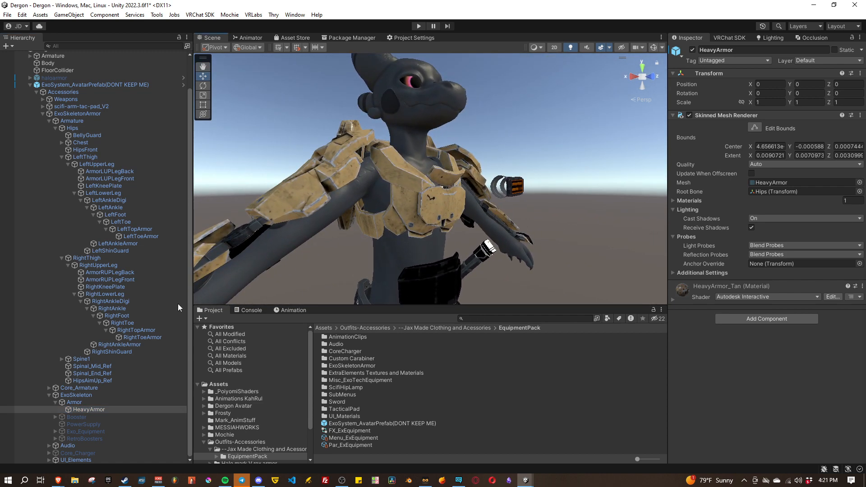
Enlarge the FrontChest bone under Chest to a scale of about 0.753, 0.799, 0.794 to fit the avatar's chest.
left_click(61, 157)
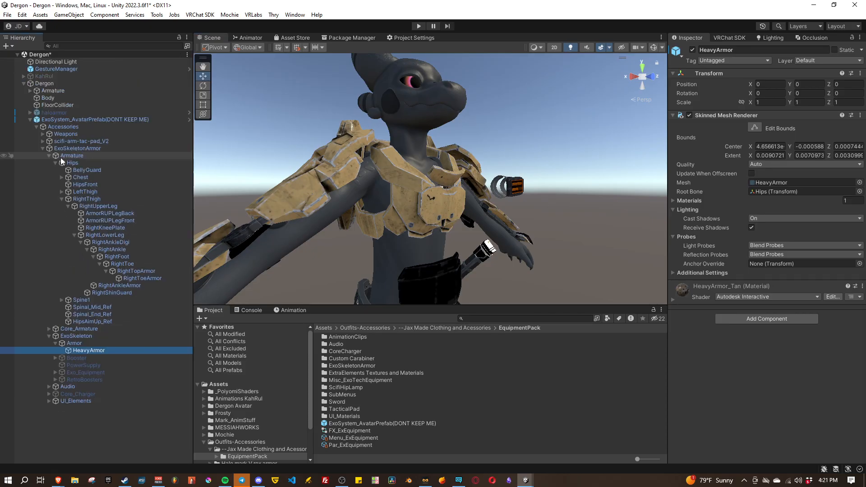
left_click(62, 199)
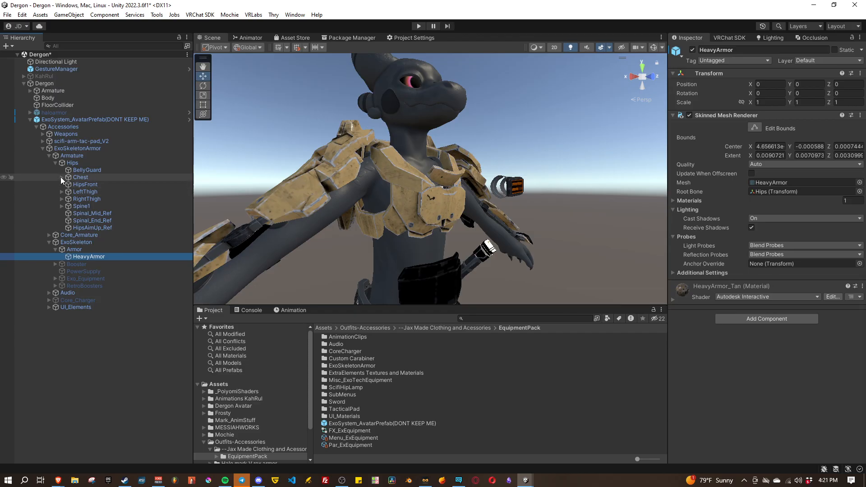
left_click(61, 177)
left_click(96, 184)
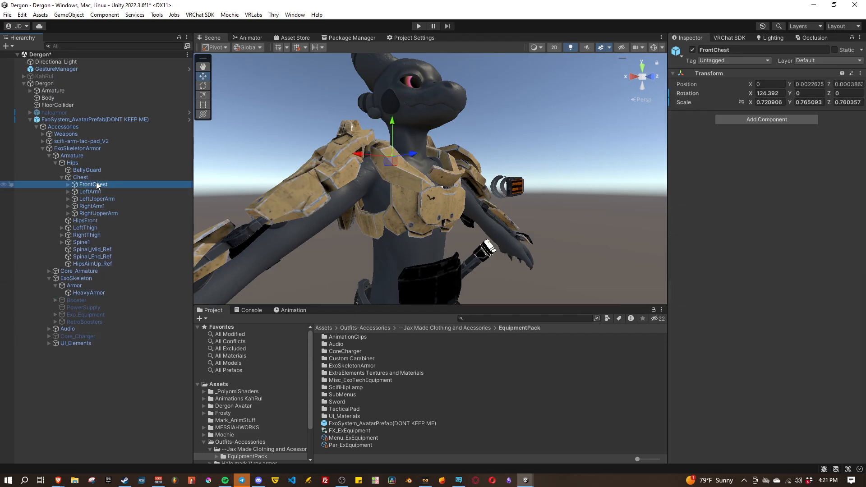
left_click_drag(383, 220, 425, 244, "alt")
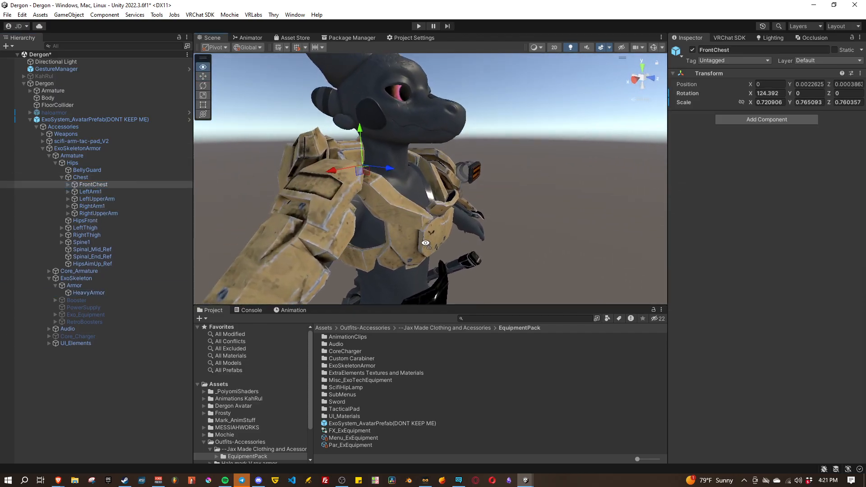
key("w")
right_click_drag(426, 244, 417, 235)
left_click_drag(365, 163, 366, 162)
right_click_drag(507, 224, 458, 173)
key("s")
key("d")
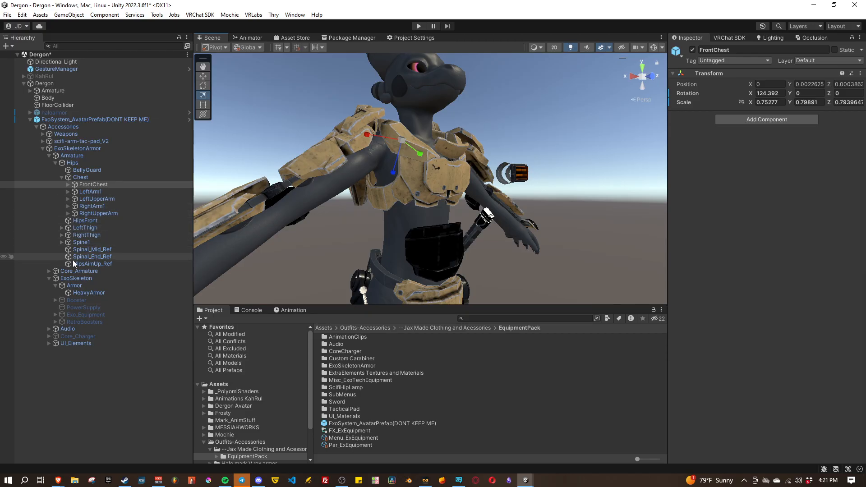
Unlock the constraint settings of the BellyGuard bone's Parent Constraint.
left_click(62, 243)
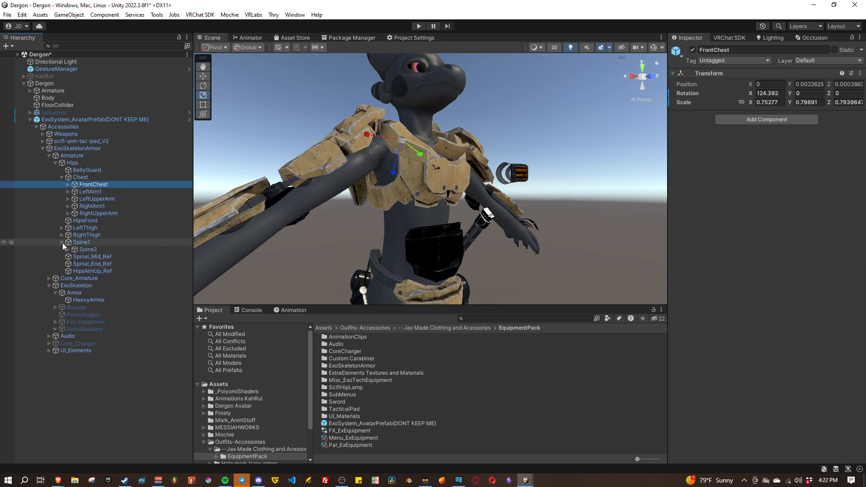
left_click(62, 242)
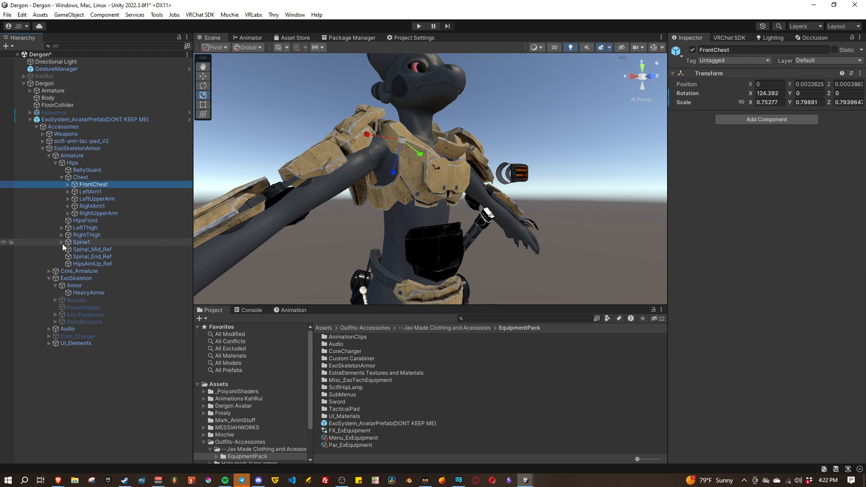
left_click(62, 177)
left_click(86, 170)
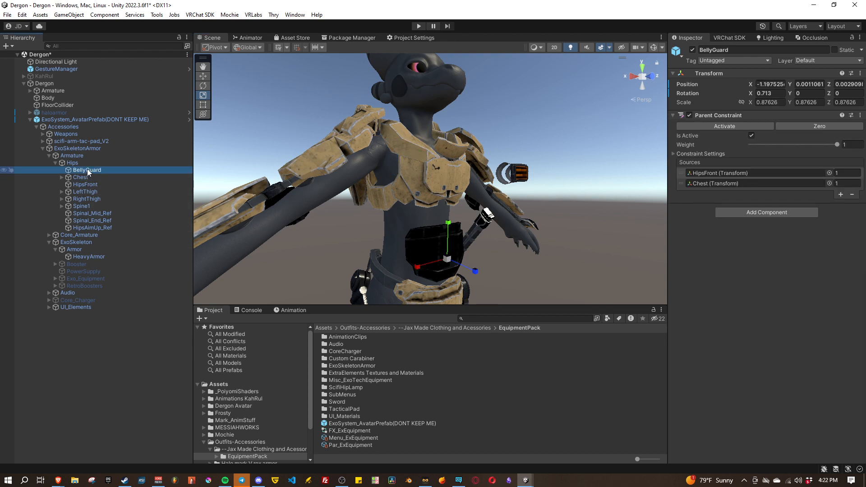
middle_click_drag(539, 257, 483, 226)
scroll(483, 227, "up", 3)
left_click_drag(483, 226, 515, 220, "alt")
middle_click_drag(515, 220, 516, 196)
key("w")
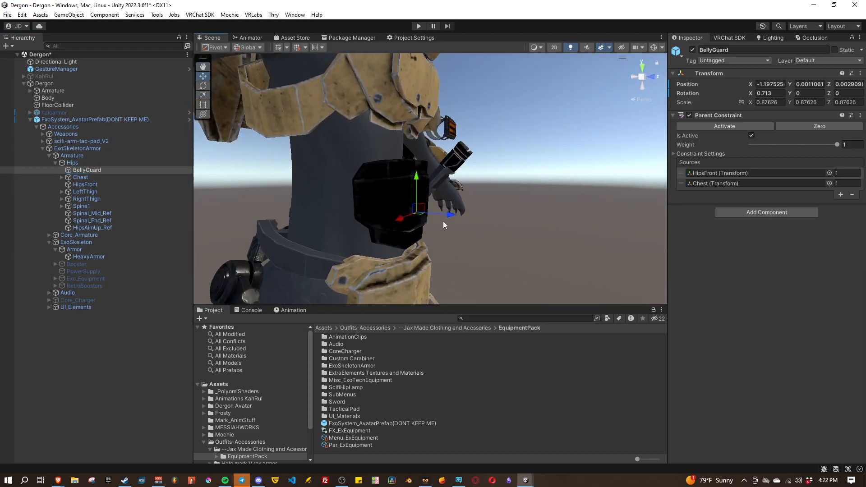
left_click_drag(443, 221, 409, 198, "alt")
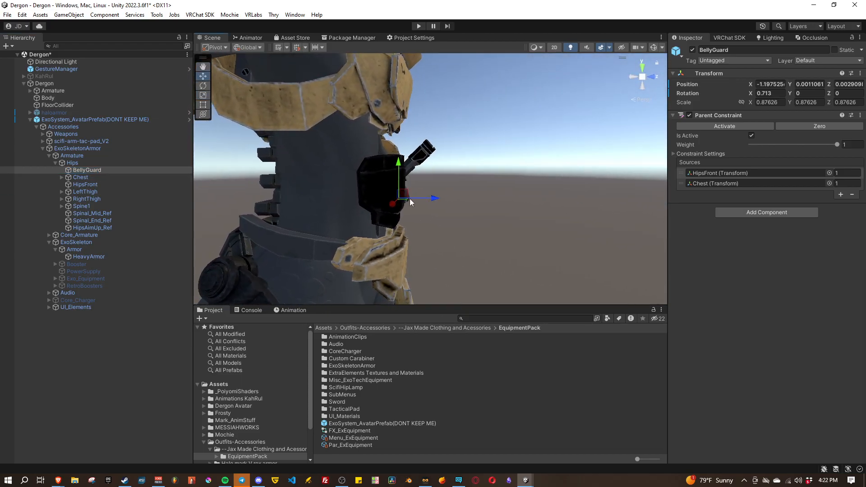
left_click(673, 154)
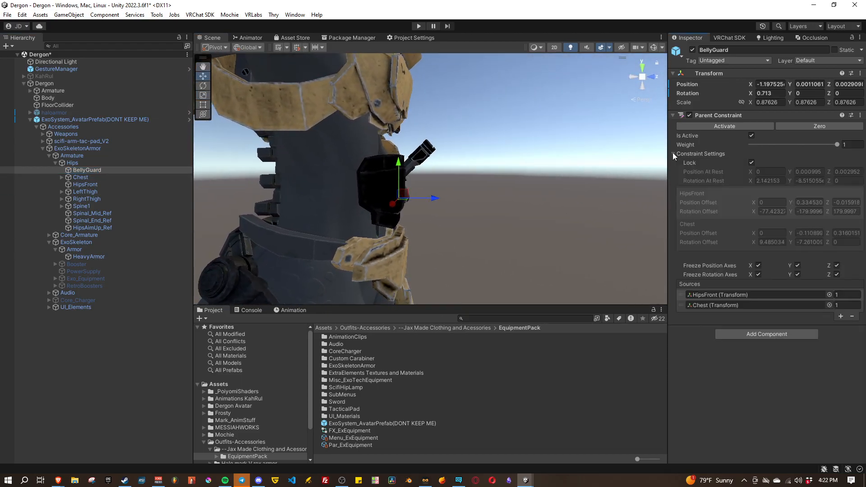
left_click(752, 162)
Move BellyGuard against the avatar's belly to about Y 0.001318, Z 0.002544, and lock its Parent Constraint again.
mouse_move(406, 194)
left_mouse_down()
mouse_move(372, 184)
mouse_move(419, 190)
left_mouse_up()
right_click_drag(316, 192, 297, 197)
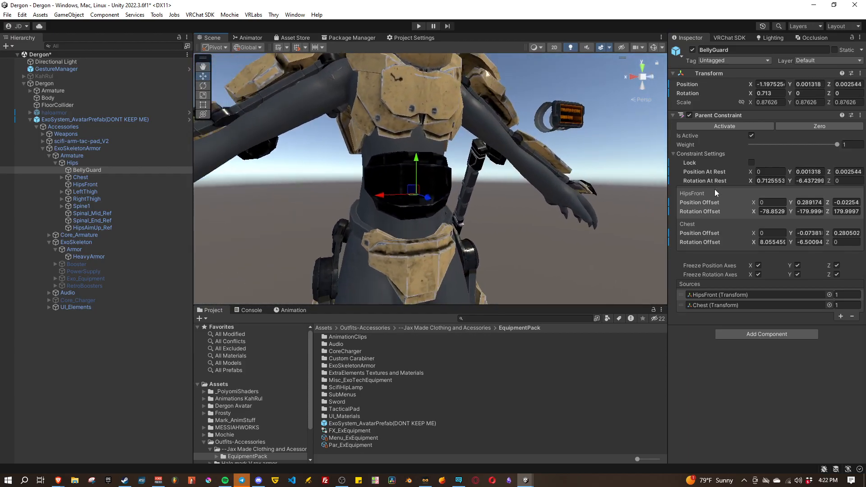
left_click(751, 163)
right_click_drag(428, 131, 465, 228)
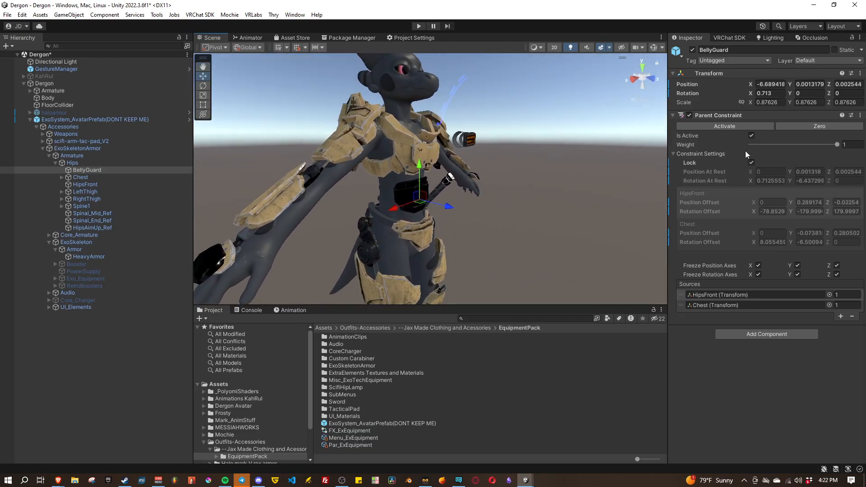
left_click(675, 153)
Scale BellyGuard up uniformly to about 0.938.
right_click_drag(500, 194, 447, 185)
key("r")
left_click_drag(420, 170, 420, 172)
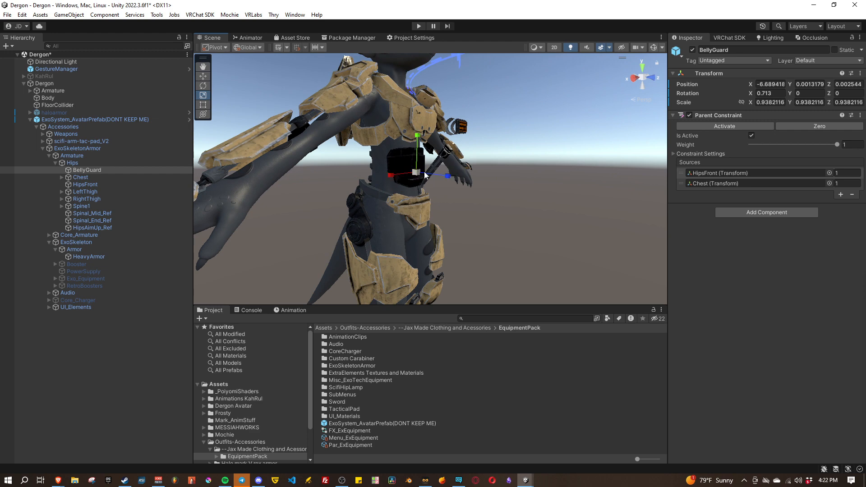
right_click_drag(497, 217, 526, 147)
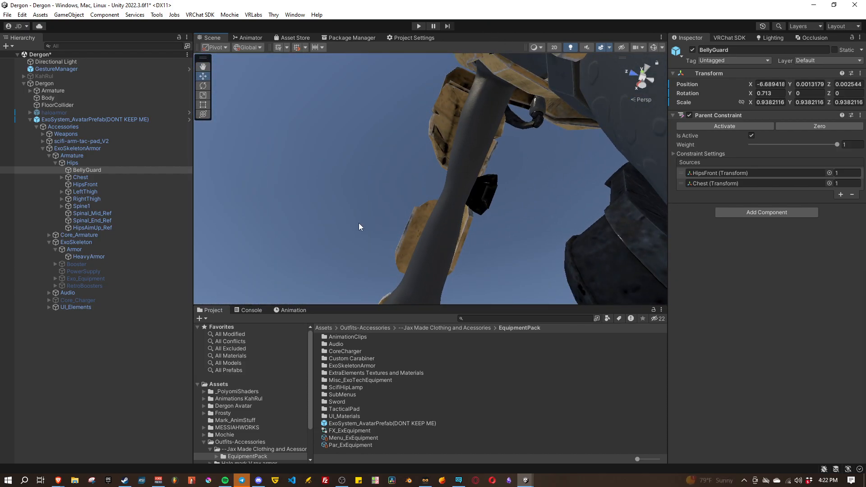
Move the Left shoulder and Right shoulder bones of Core_Armature together to about Y 0.00161, Z 6e-05.
right_click_drag(359, 227, 429, 262)
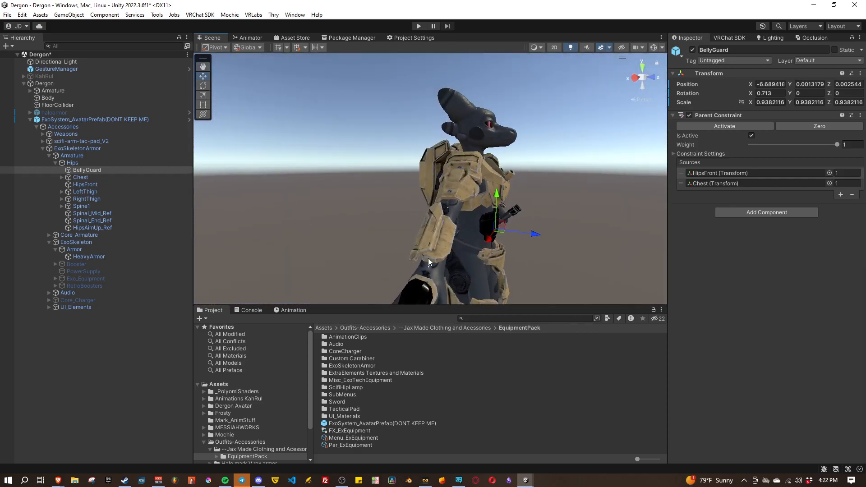
key("f")
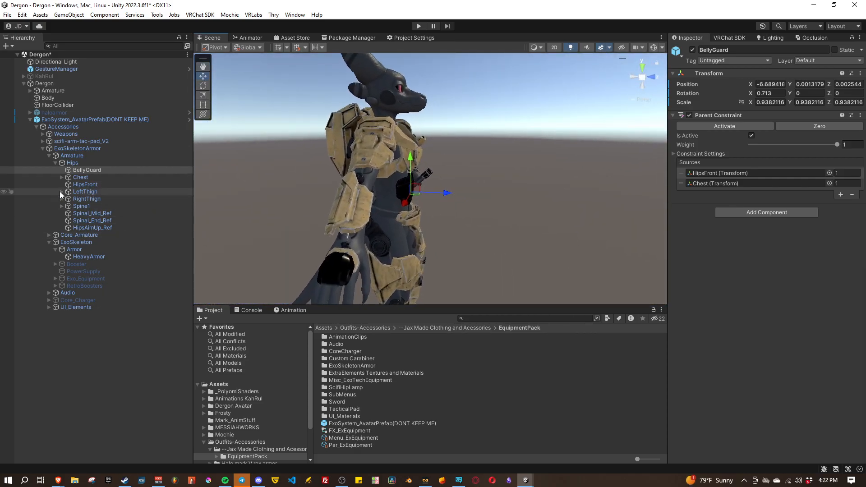
left_click(61, 177)
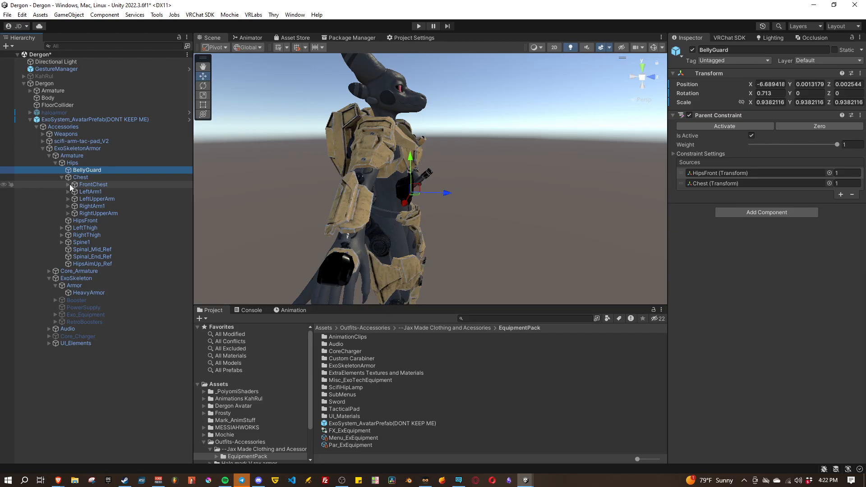
left_click(48, 155)
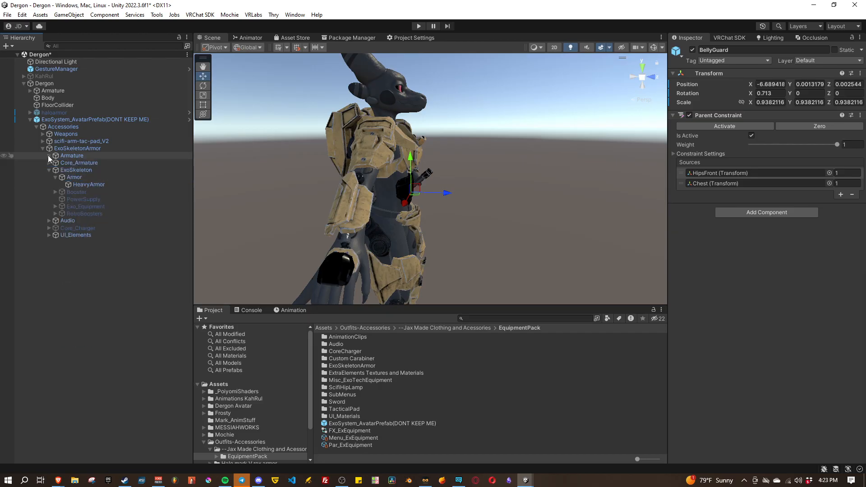
left_click(49, 163)
left_click(48, 163)
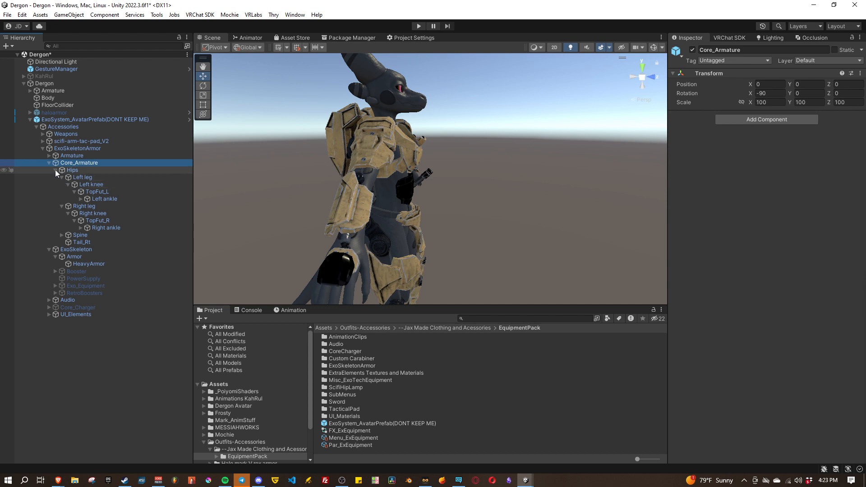
left_click(62, 177)
left_click(62, 184)
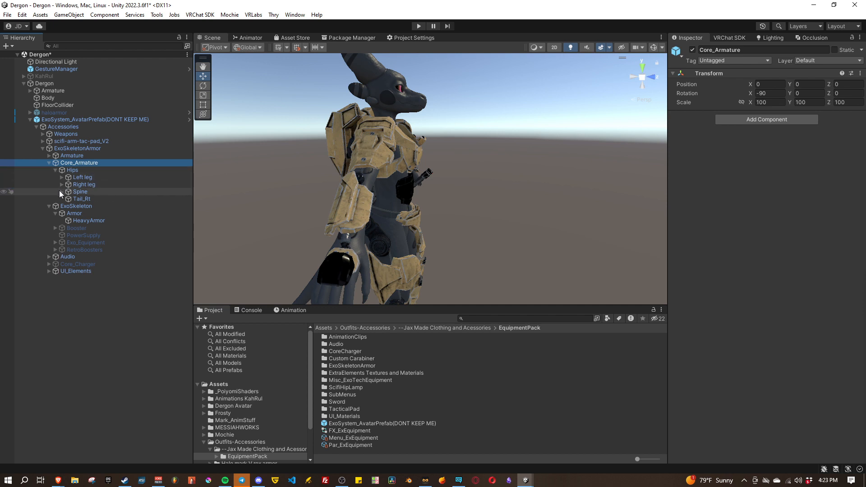
left_click(61, 192)
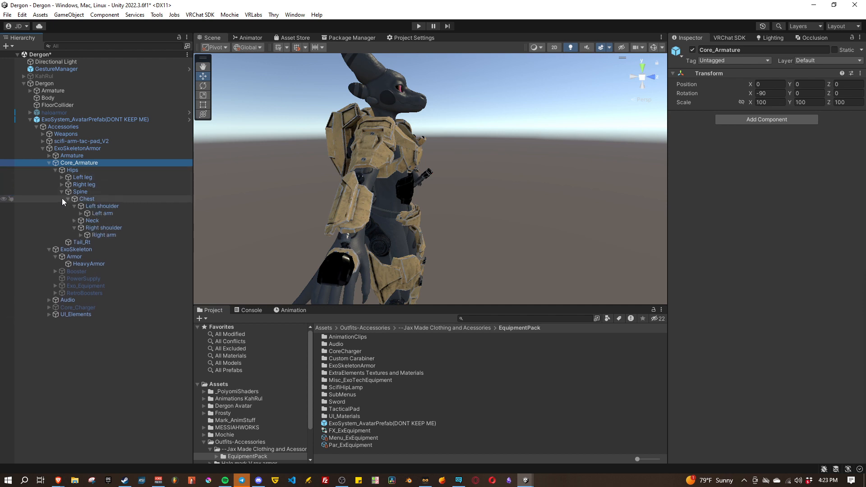
left_click(104, 207)
left_click(107, 226, "ctrl")
left_click_drag(394, 188, 432, 158, "alt")
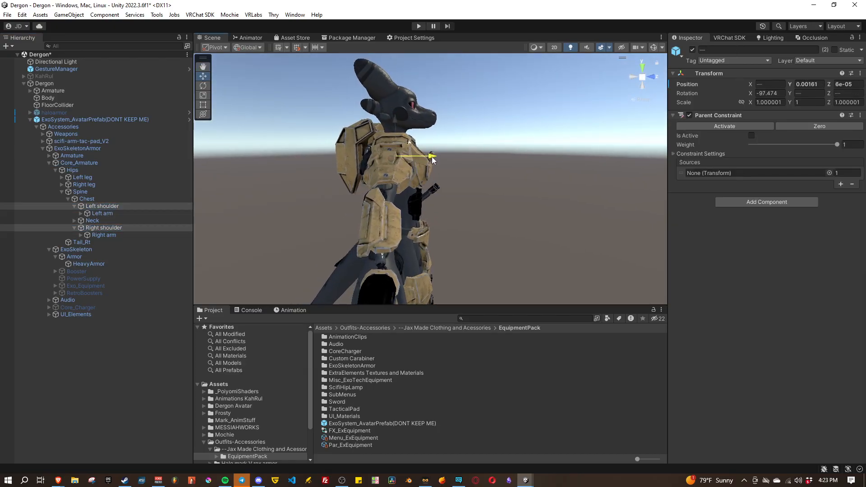
right_click_drag(513, 190, 366, 161)
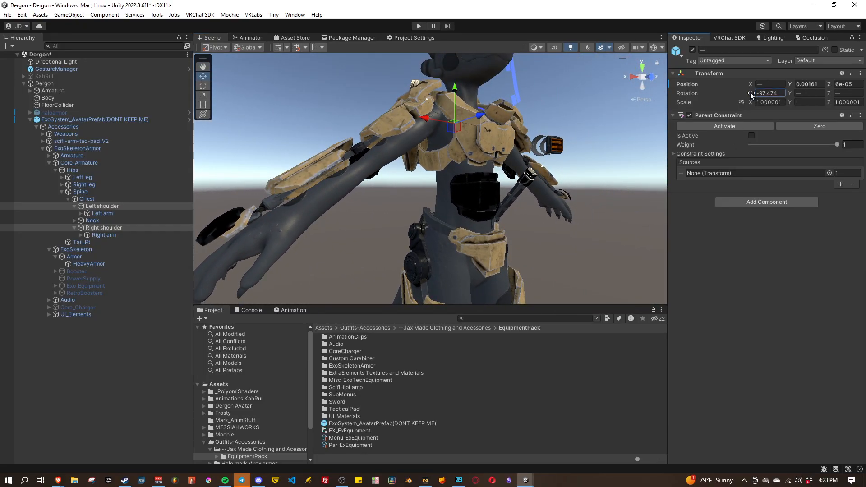
Rotate both shoulder bones to X -98.92 and shift them to about Y 0.00163, Z -4e-05.
left_click_drag(750, 95, 738, 111)
key("w")
right_click_drag(406, 218, 464, 116)
left_click_drag(464, 116, 455, 112)
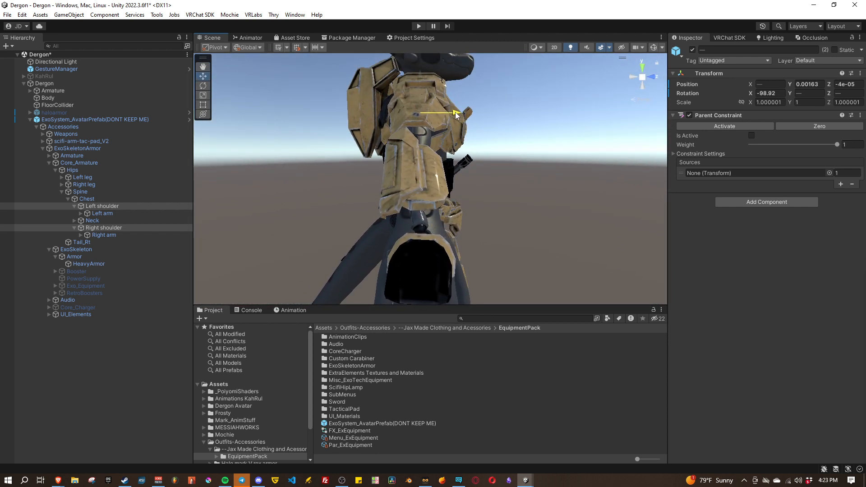
right_click_drag(456, 112, 340, 202)
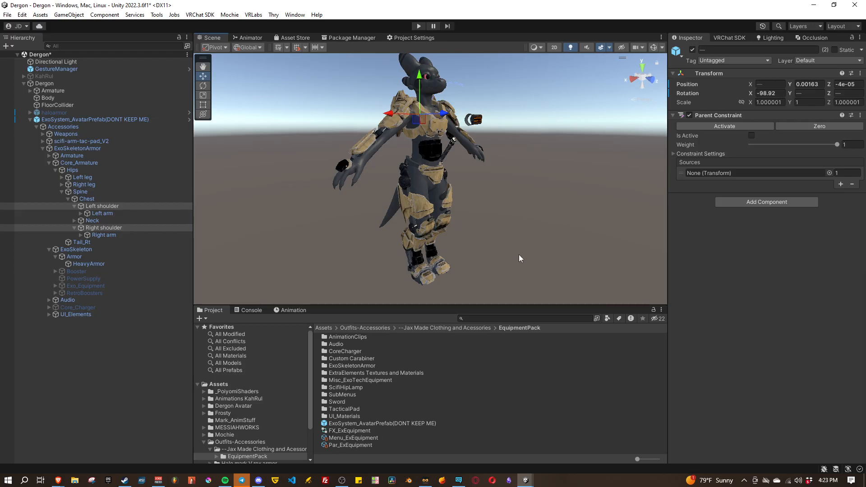
right_click_drag(518, 255, 527, 243)
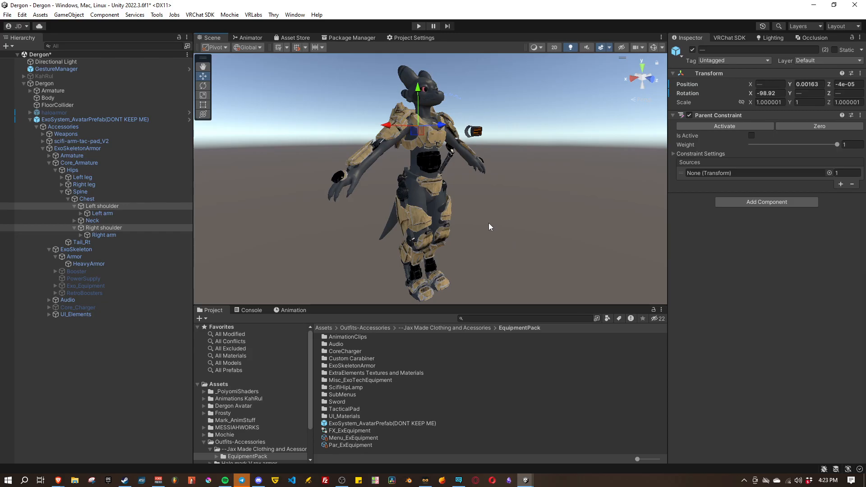
mouse_move(489, 223)
right_mouse_down()
mouse_move(470, 212)
mouse_move(499, 221)
right_mouse_up()
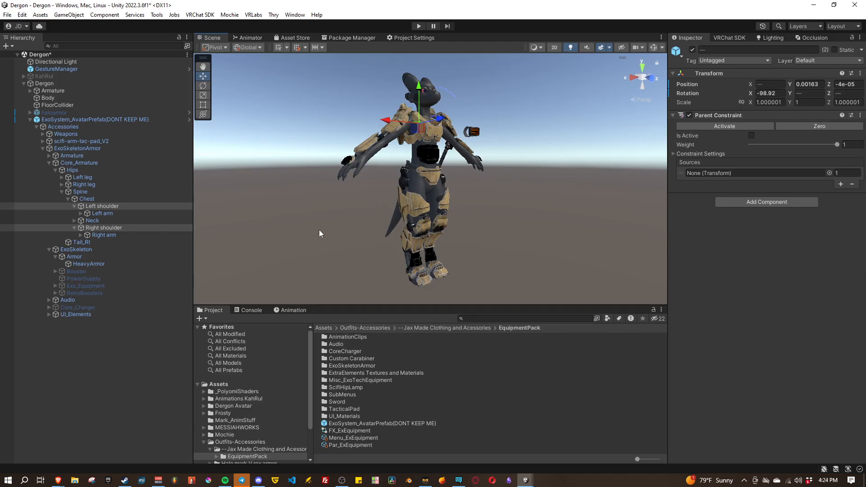
Move scifi-arm-tac-pad_V2 onto the avatar's left forearm at about X -0.53, Y 1.291, Z 0.0166.
key("w")
right_click_drag(484, 230, 480, 127)
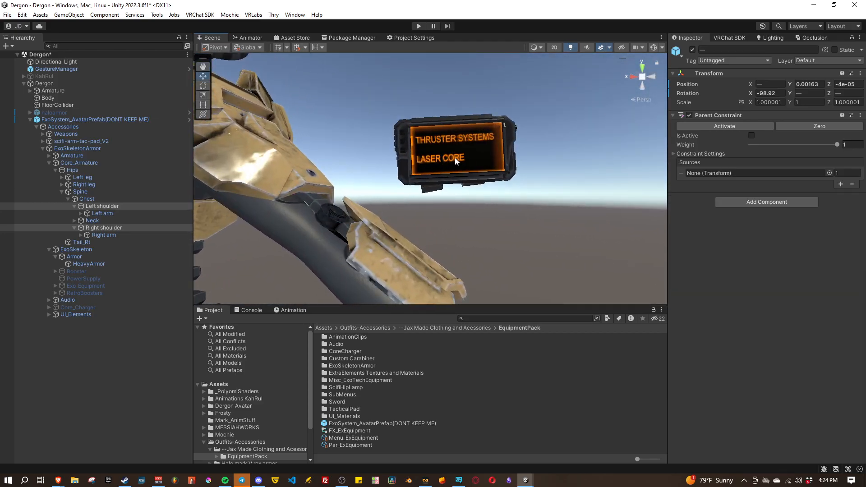
left_click(43, 141)
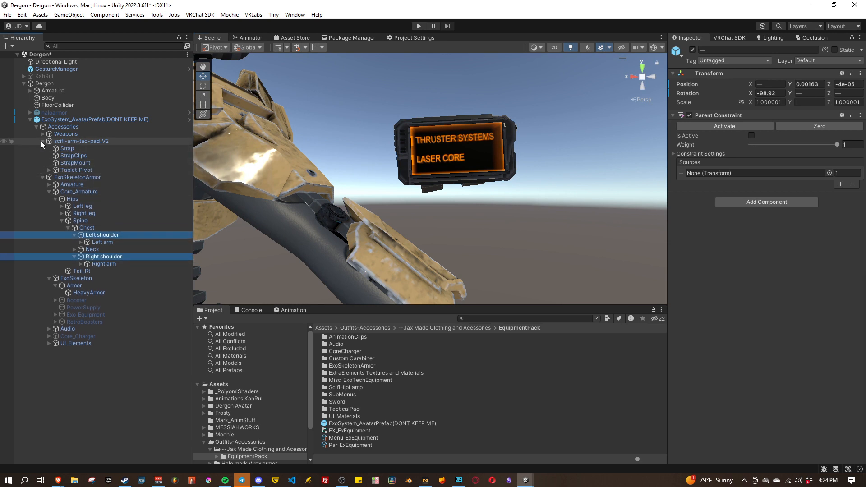
left_click(42, 141)
left_click(66, 144)
right_click_drag(433, 185, 348, 218)
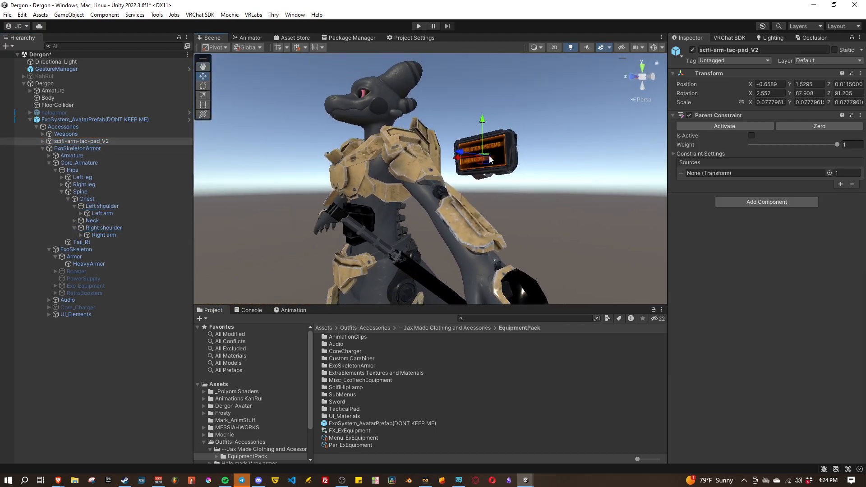
right_click_drag(429, 209, 559, 149)
right_click_drag(508, 159, 519, 162)
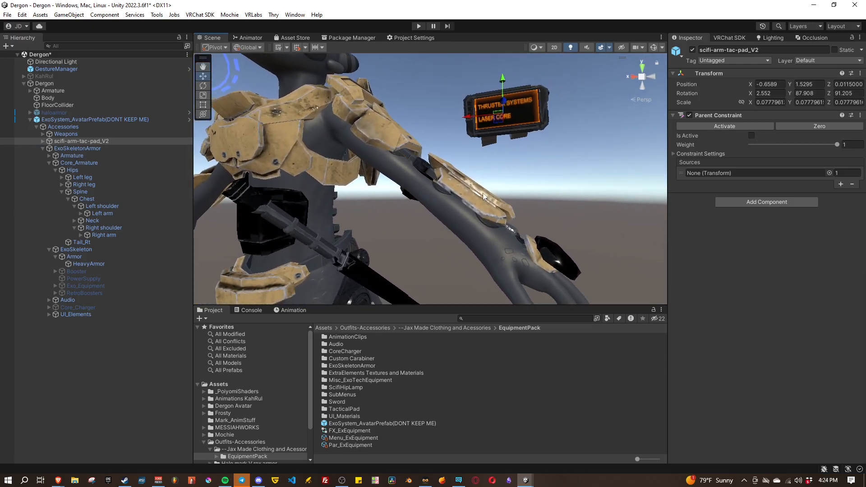
right_click_drag(483, 194, 513, 193)
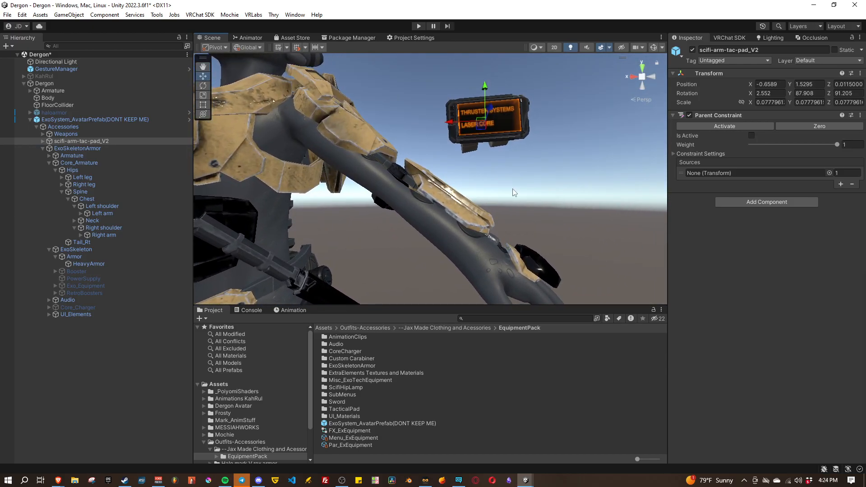
left_click(673, 154)
left_click(673, 153)
left_click_drag(481, 128, 420, 236)
left_click_drag(550, 229, 408, 237, "alt")
left_click_drag(401, 193, 402, 196)
left_click_drag(409, 223, 489, 225, "alt")
Rotate the tac-pad along the forearm to about X -31.13, Y 98.49, Z 86.9 using local handles, shifting it to about X -0.5025, Y 1.3135, Z 0.013.
key("e")
left_click_drag(451, 157, 461, 201)
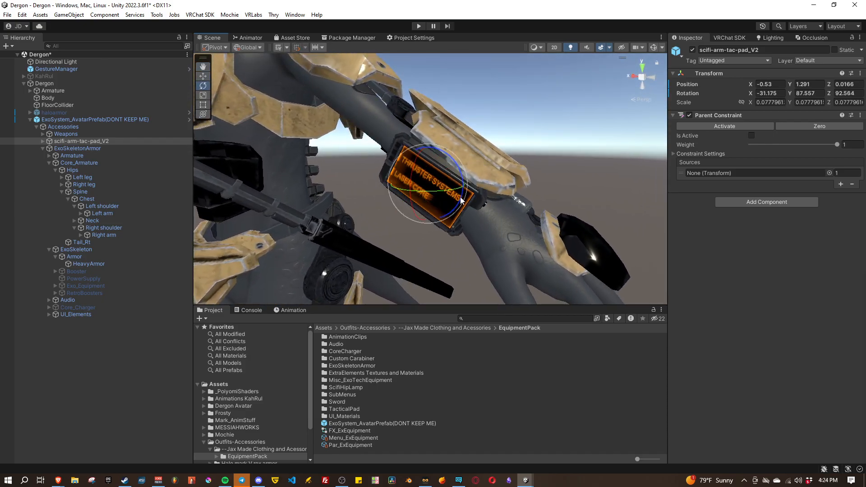
left_click(251, 48)
left_click(251, 68)
left_click_drag(429, 198, 506, 243)
key("w")
left_click_drag(434, 155, 412, 137)
right_click_drag(558, 215, 455, 191)
key("e")
left_click_drag(456, 191, 451, 199)
key("w")
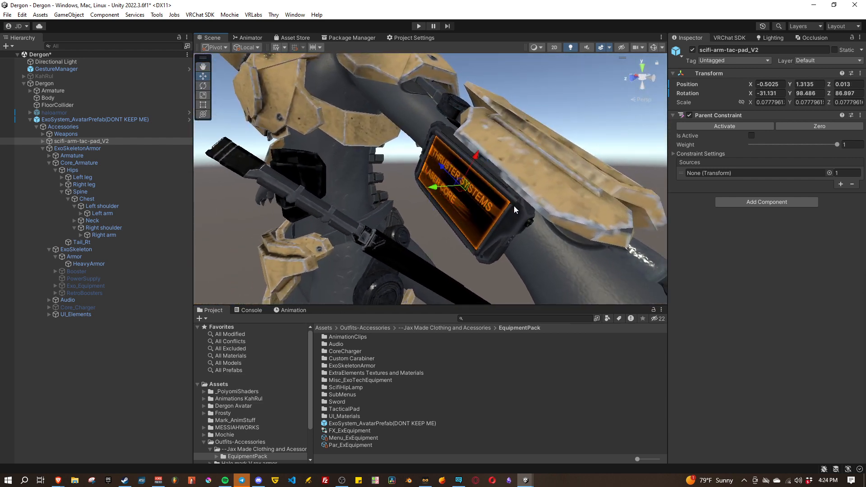
Refine the tac-pad's fit on the forearm to about position -0.5091, 1.312, 0.0199 and rotation -36.815, 98.87, 86.682.
right_click_drag(513, 205, 408, 183)
left_click_drag(369, 174, 368, 180)
right_click_drag(367, 180, 423, 188)
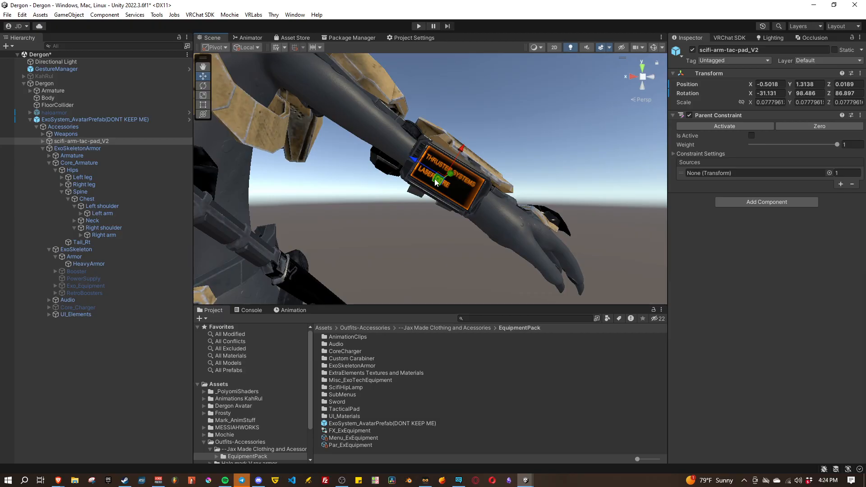
left_click_drag(435, 183, 398, 199)
key("e")
key("w")
right_click_drag(469, 199, 462, 131)
Adjust the tac-pad Strap's BlendShapes to LeanDown 10.5, RightLeanUp 28.1 and RightLorg 7.3.
left_click(412, 145)
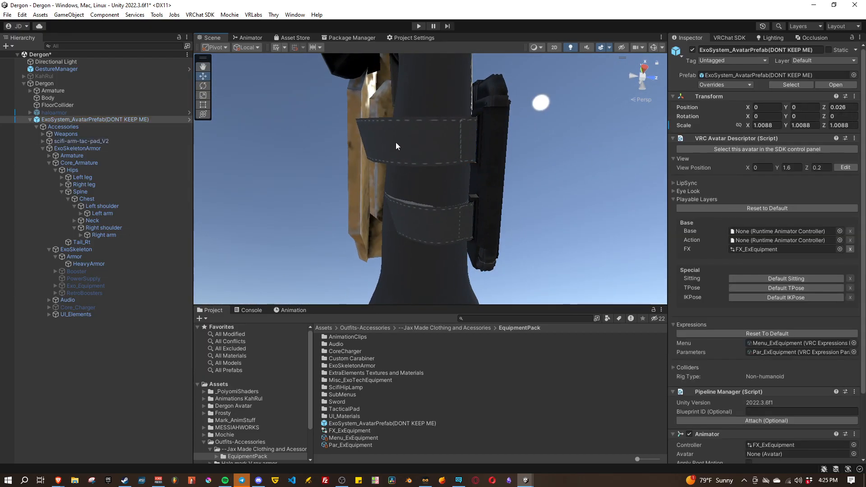
left_click(396, 143)
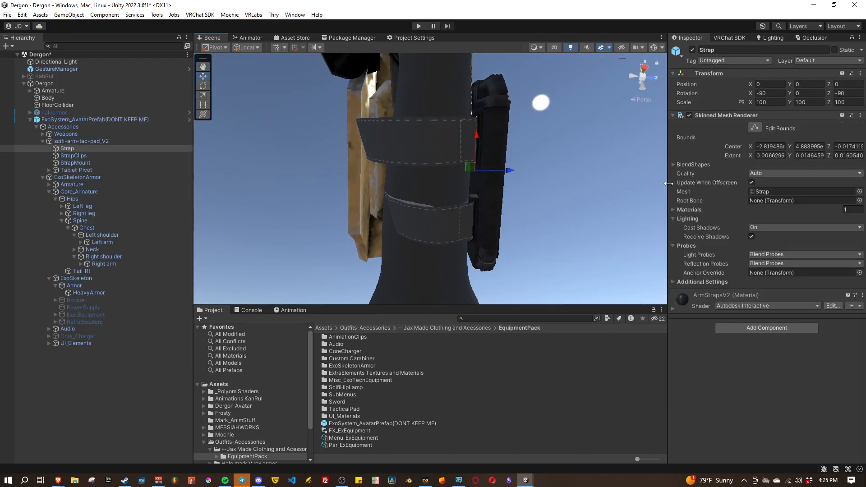
left_click(673, 165)
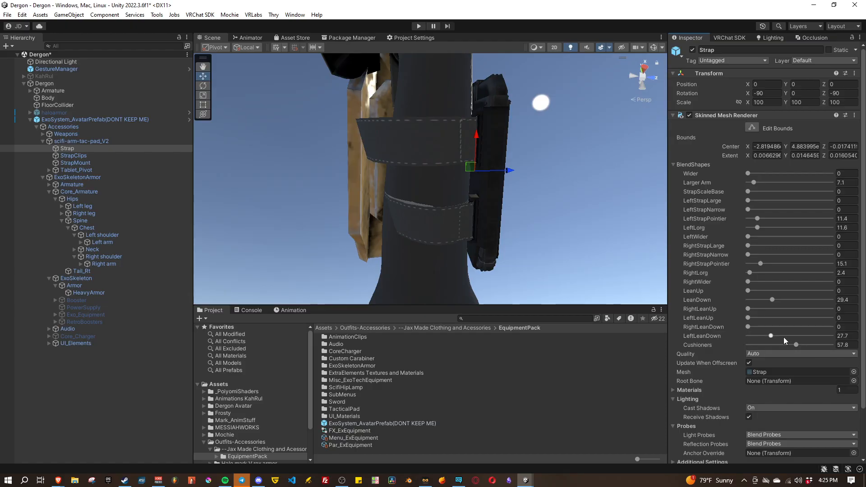
left_click_drag(772, 300, 726, 303)
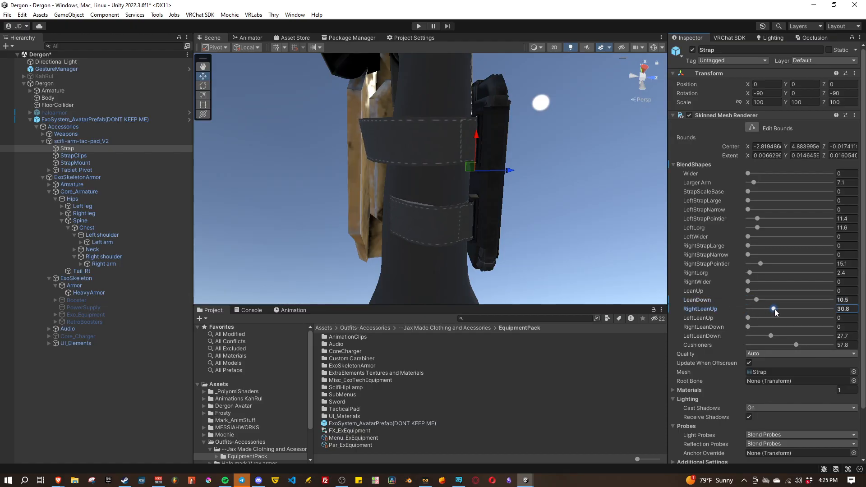
left_click_drag(768, 312, 770, 340)
left_click_drag(749, 272, 757, 276)
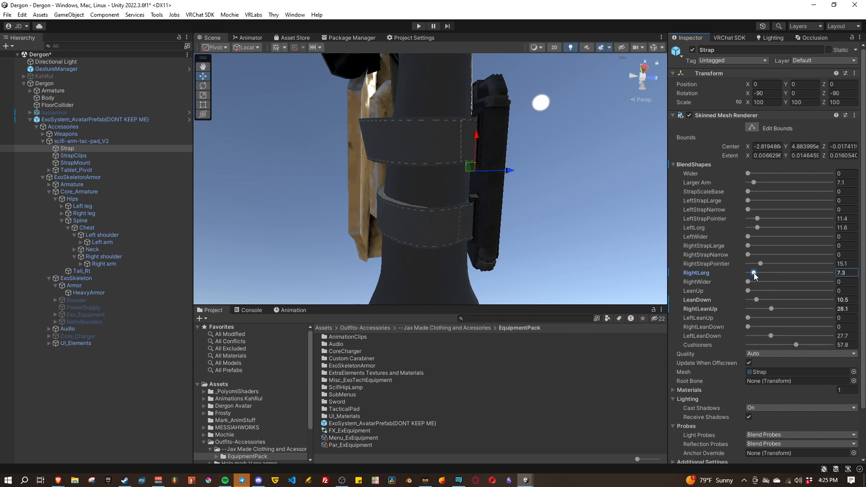
left_click(747, 282)
Tighten the Strap's BlendShapes to LeftStrapPointier 12.5, LeftLorg 3.5, LeanDown 0, RightLeanUp 13.5, LeftLeanDown 0 and LeftLeanUp 39.9.
mouse_move(751, 232)
left_mouse_down()
mouse_move(756, 220)
mouse_move(761, 226)
left_mouse_up()
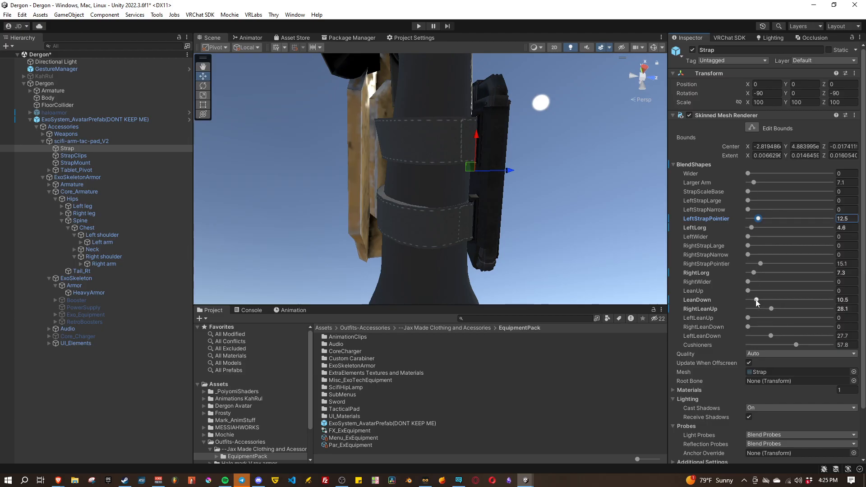
mouse_move(757, 300)
left_mouse_down()
mouse_move(737, 302)
mouse_move(755, 311)
left_mouse_up()
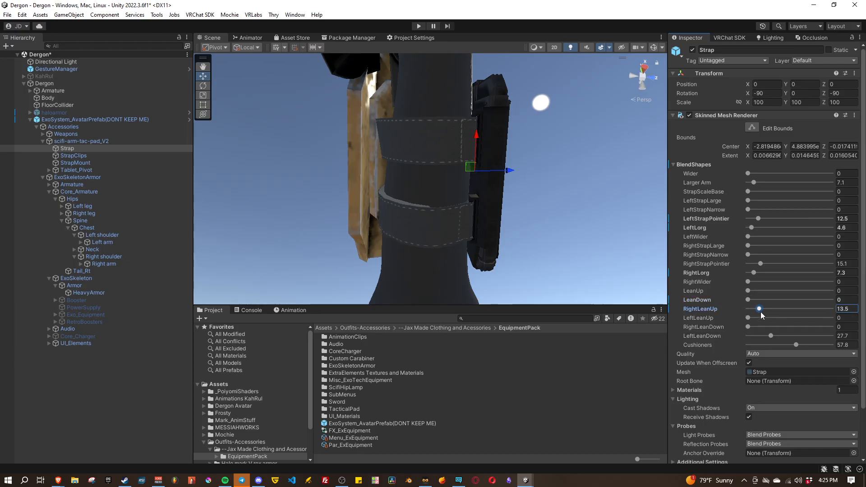
left_click_drag(771, 336, 784, 323)
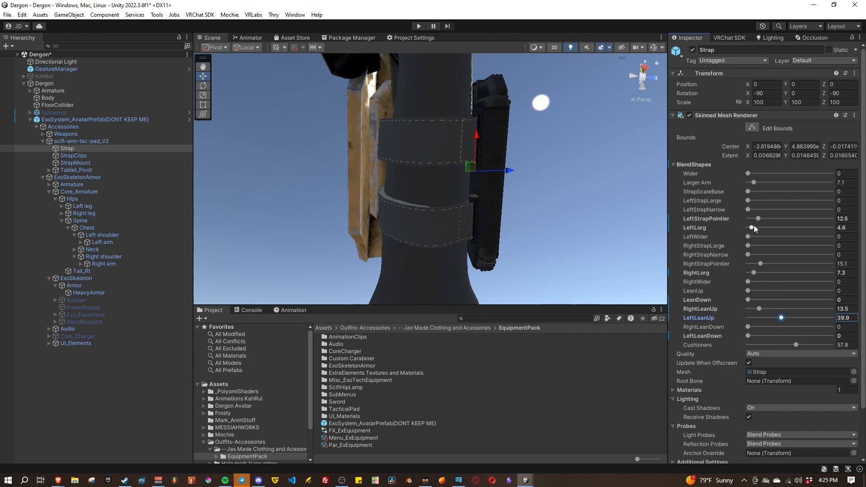
left_click_drag(754, 227, 753, 227)
Inspect the strap and tac-pad fit on the arm and review the tac-pad's Parent Constraint settings.
left_click_drag(551, 195, 218, 240, "alt")
right_click_drag(218, 240, 217, 240)
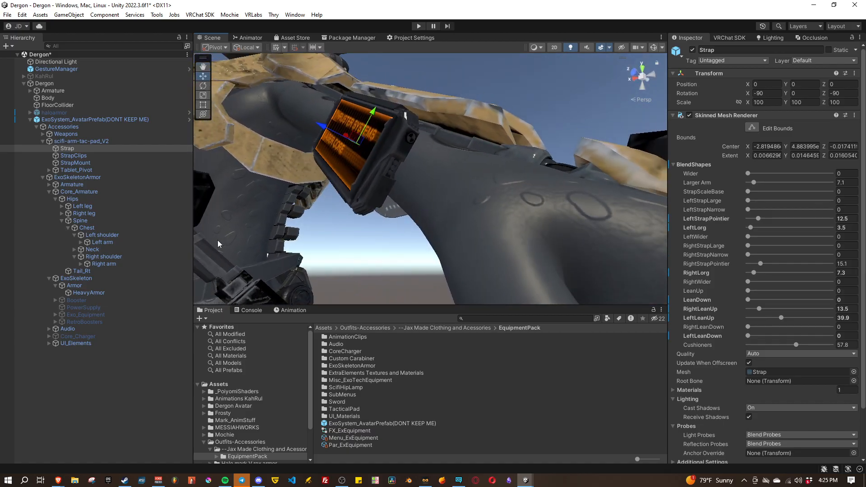
right_click_drag(415, 189, 452, 262)
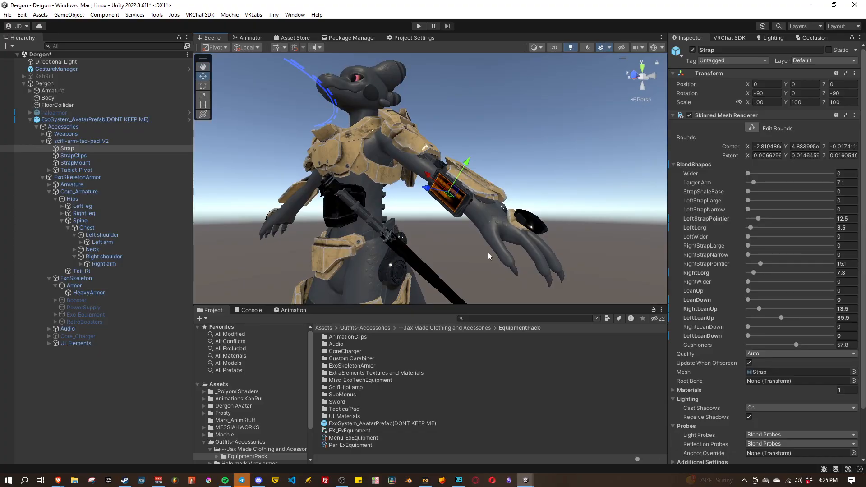
mouse_move(488, 253)
right_mouse_down()
mouse_move(506, 266)
mouse_move(500, 244)
right_mouse_up()
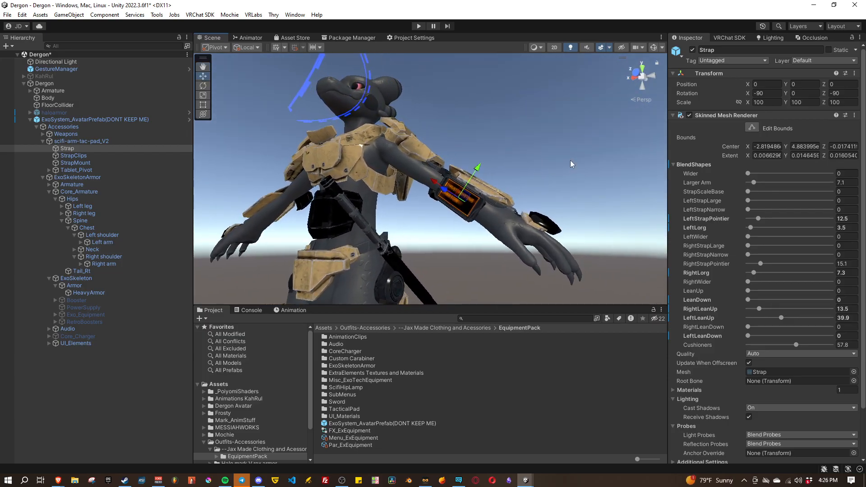
left_click(64, 142)
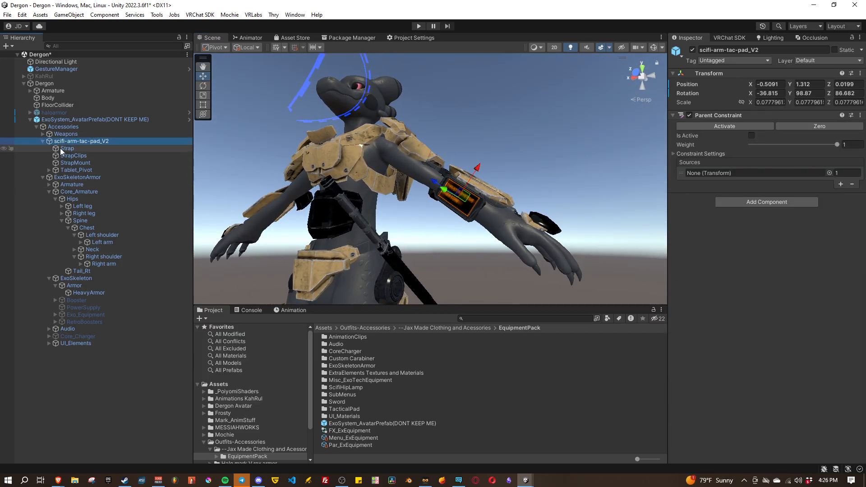
left_click(675, 153)
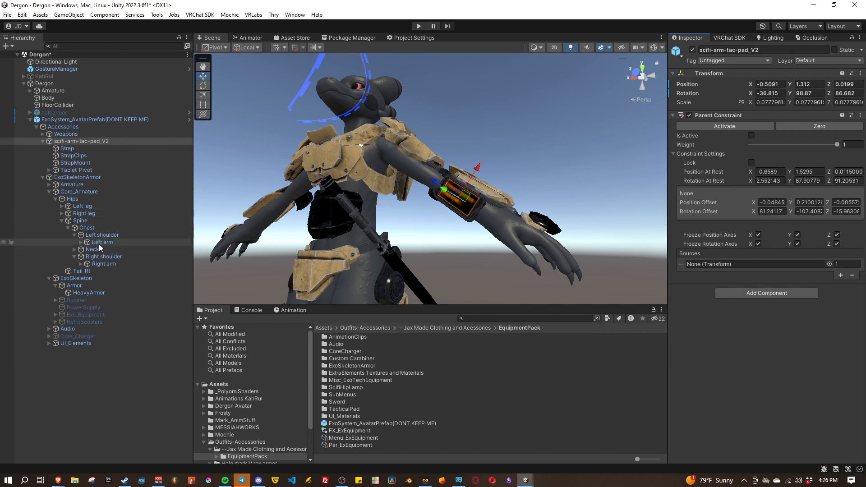
left_click(62, 220)
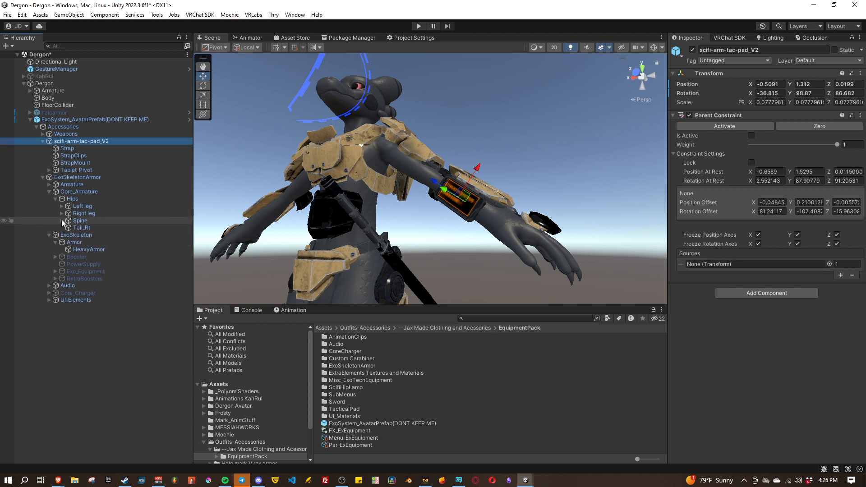
left_click(61, 221)
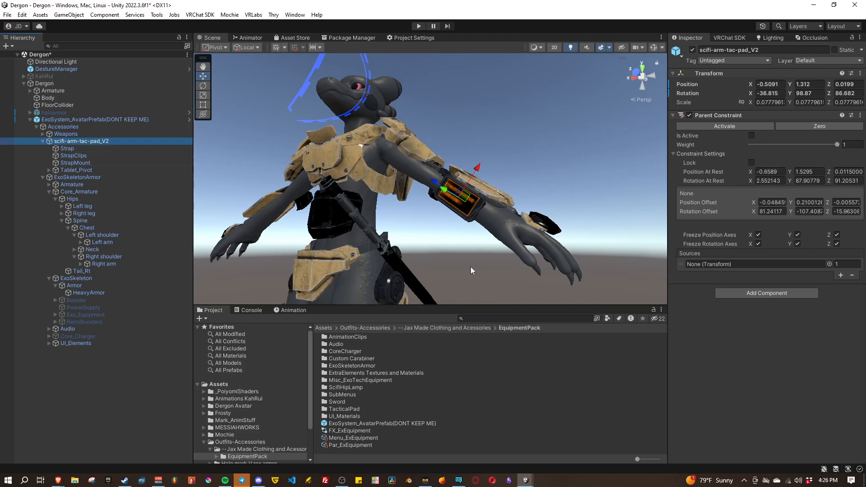
mouse_move(489, 215)
left_mouse_down("alt")
mouse_move(470, 219)
mouse_move(479, 210)
left_mouse_up("alt")
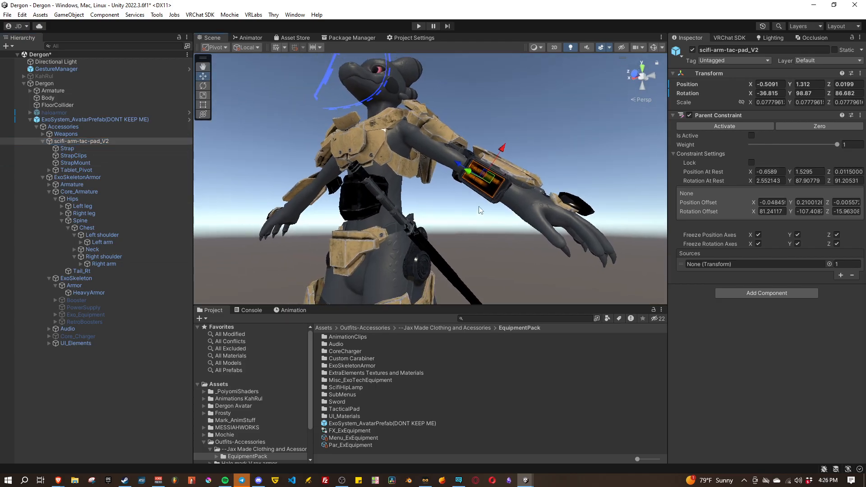
left_click(469, 214)
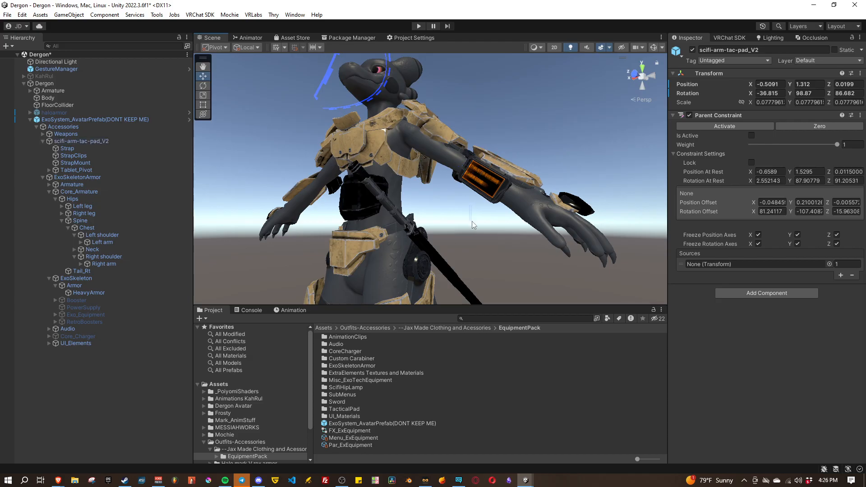
left_click(75, 142)
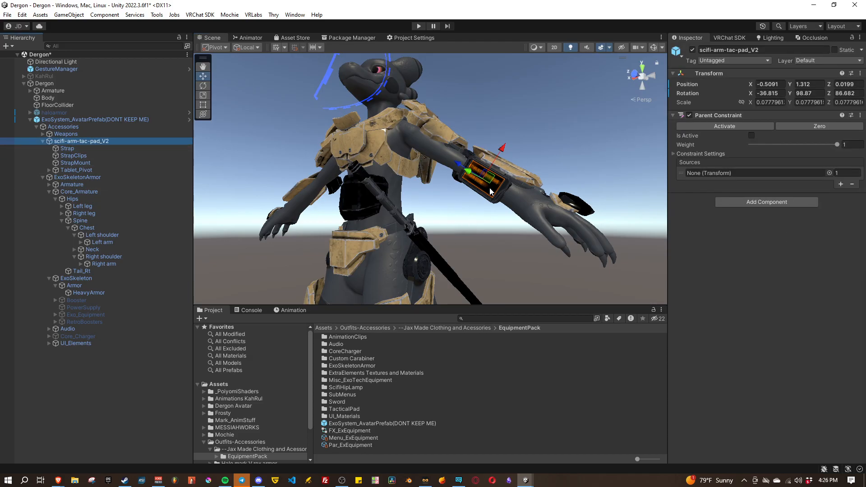
left_click_drag(479, 197, 353, 120, "alt")
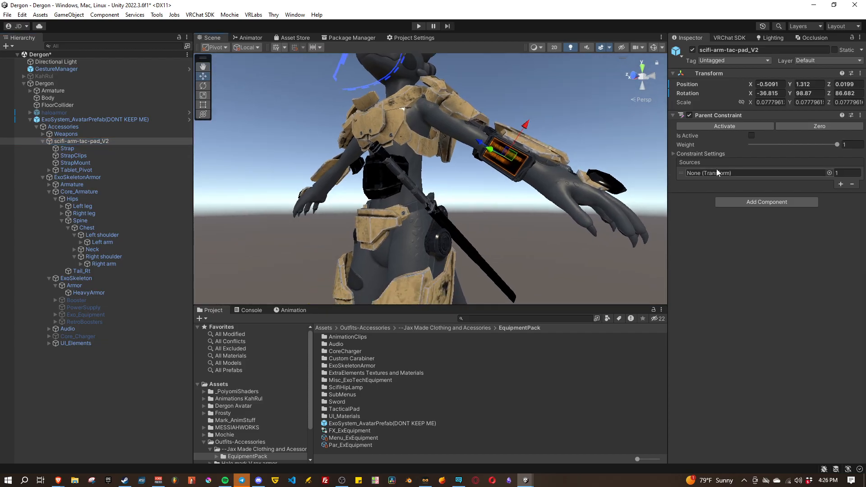
left_click_drag(520, 245, 473, 235, "alt")
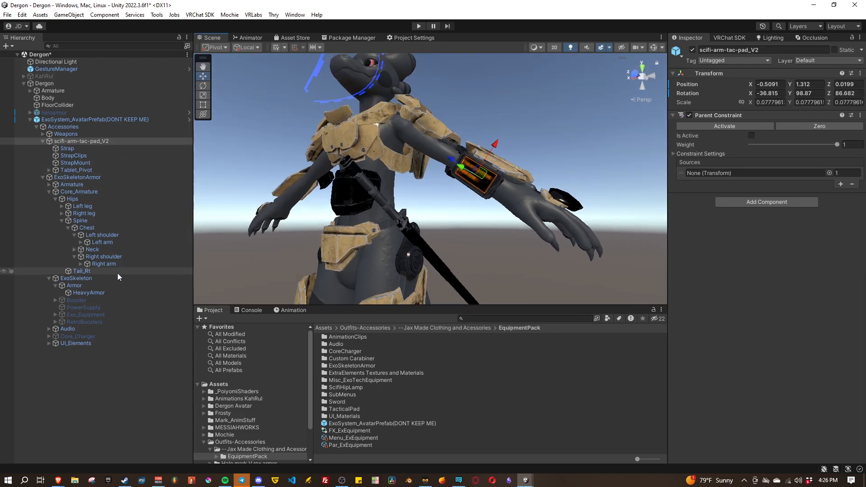
Assign Left elbow of Core_Armature as the tac-pad's Parent Constraint source, then activate and lock the constraint.
left_click(81, 243)
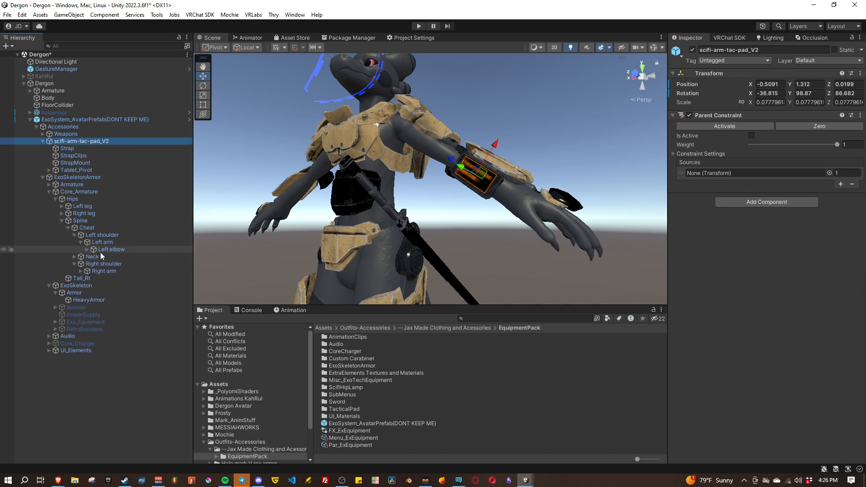
left_click(87, 249)
left_click(86, 249)
left_click_drag(111, 250, 714, 172)
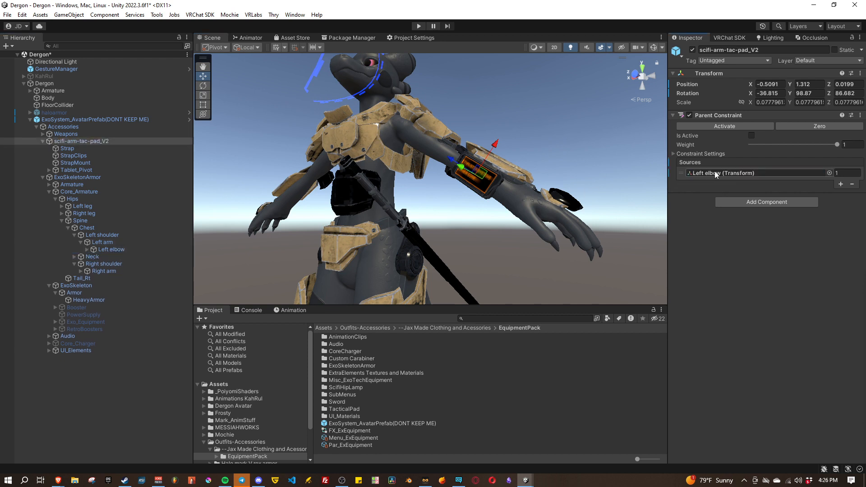
left_click(684, 153)
left_click(751, 135)
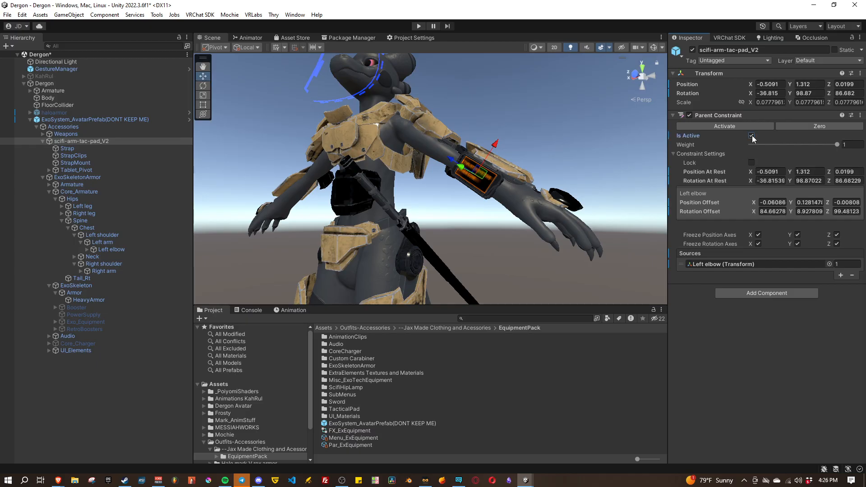
left_click(752, 163)
left_click(674, 154)
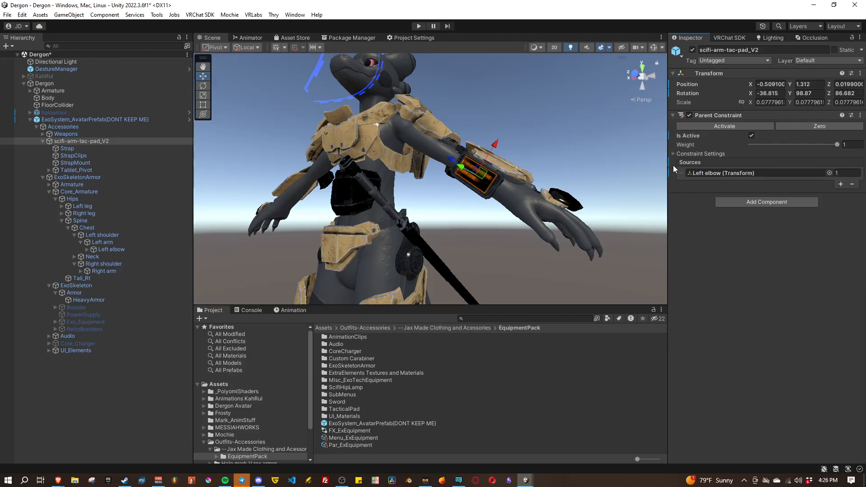
Assign Hips of Core_Armature as the Tac_Sword's Parent Constraint source, then activate and lock the constraint.
left_click_drag(526, 232, 628, 237, "alt")
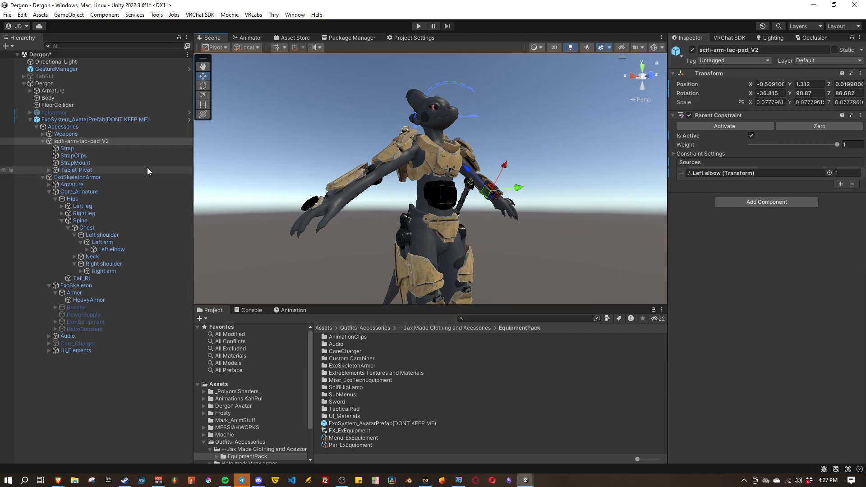
left_click(42, 177)
left_click(42, 140)
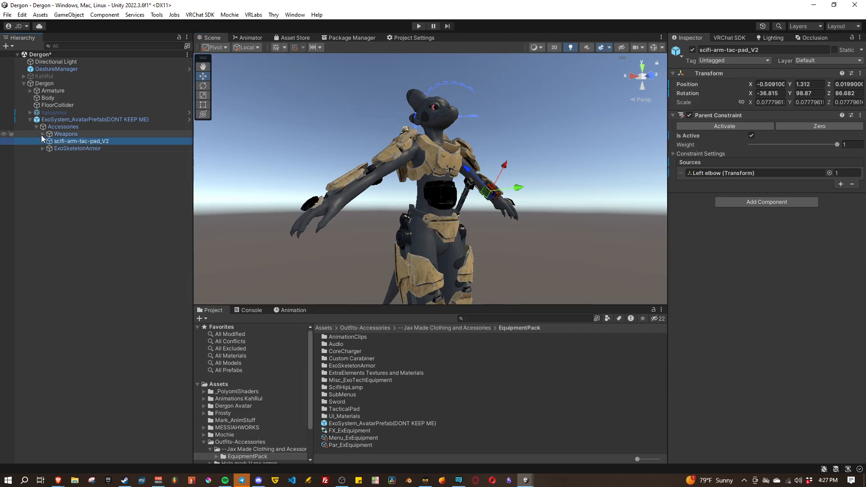
left_click(42, 134)
left_click(48, 141)
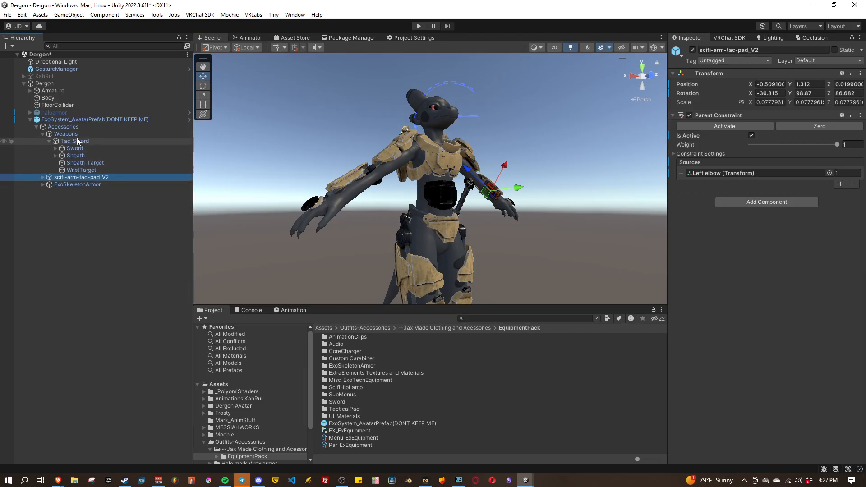
left_click(76, 141)
left_click_drag(262, 228, 206, 170, "alt")
scroll(396, 179, "up", 3)
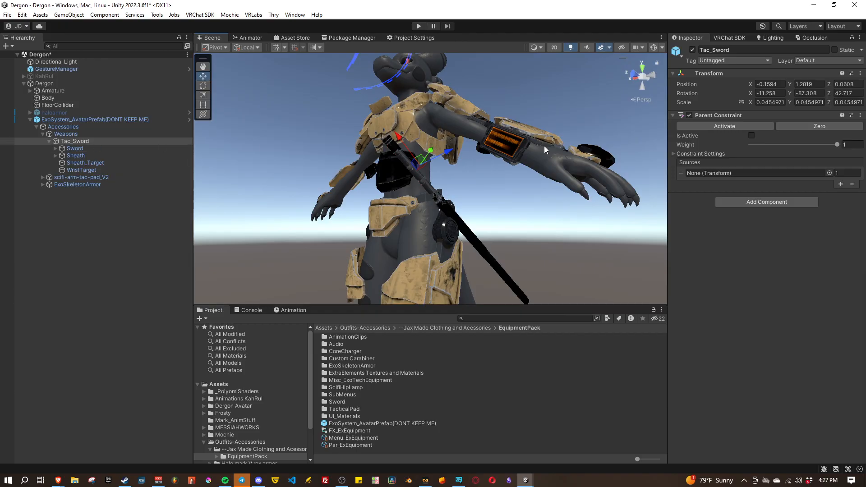
left_click(697, 153)
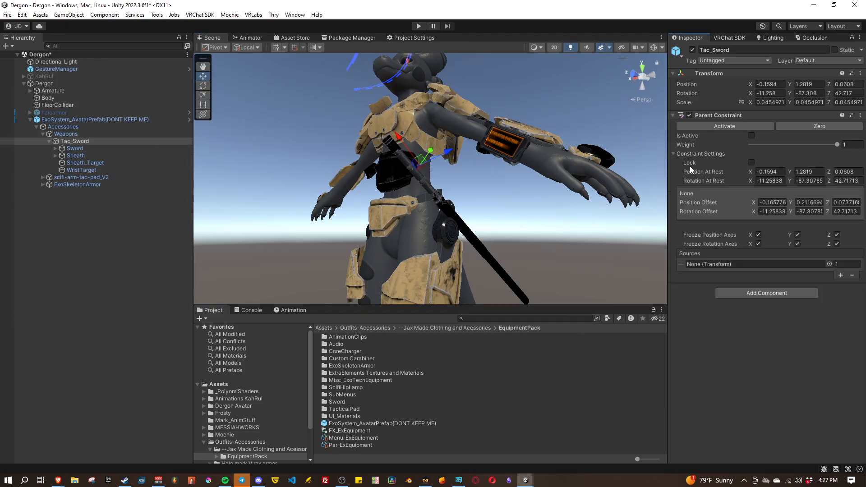
left_click(42, 184)
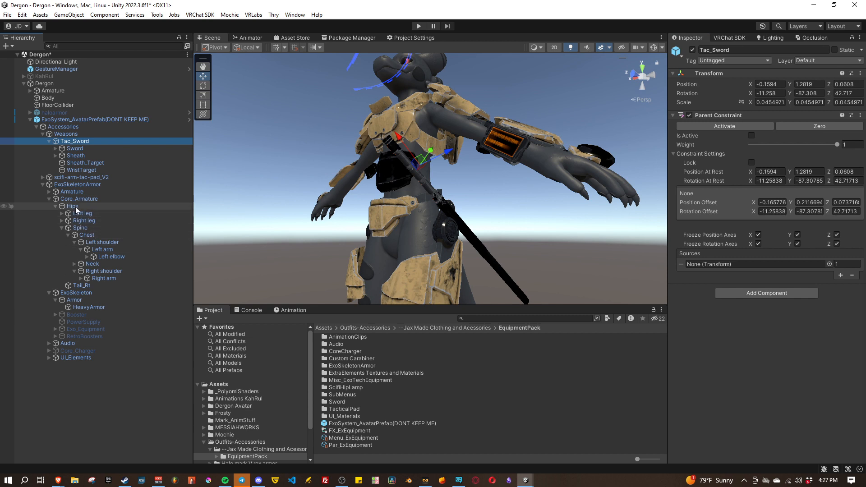
left_click_drag(74, 207, 702, 264)
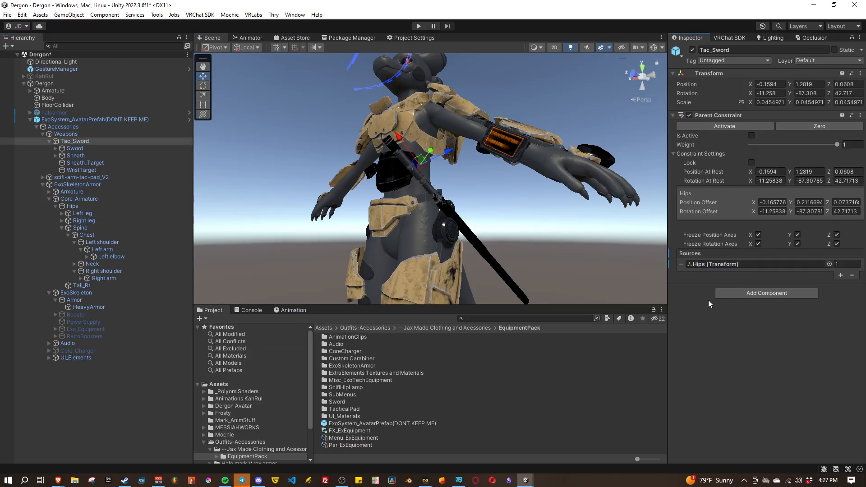
left_click(751, 135)
left_click(752, 161)
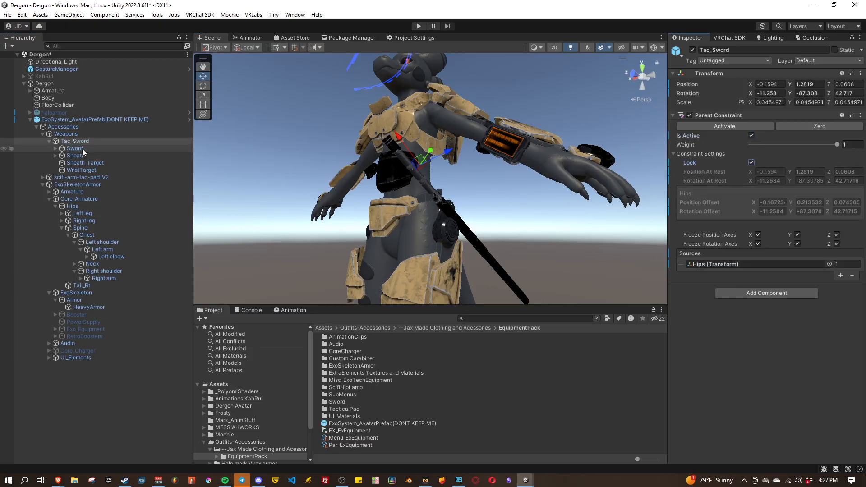
Move the sword's WristTarget onto the avatar's left hand at about -0.23, 1.63, -18.9, rotated to about -17.3, 31.7, -220.9.
left_click(81, 164)
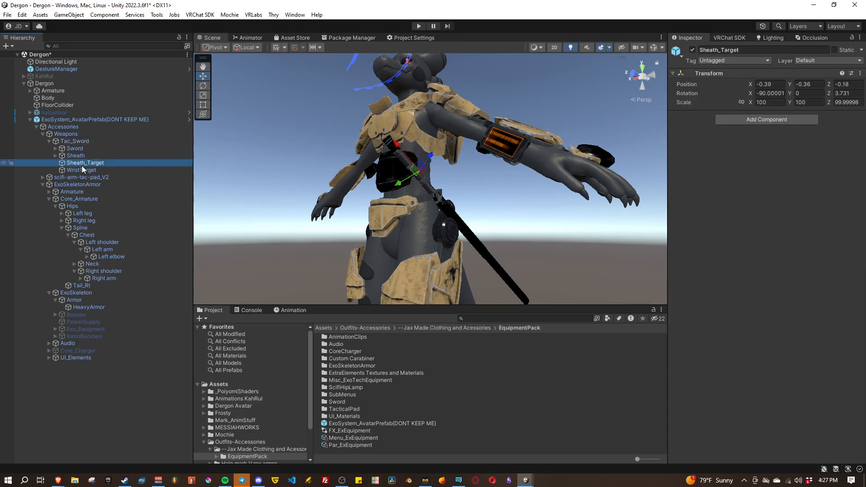
left_click(78, 169)
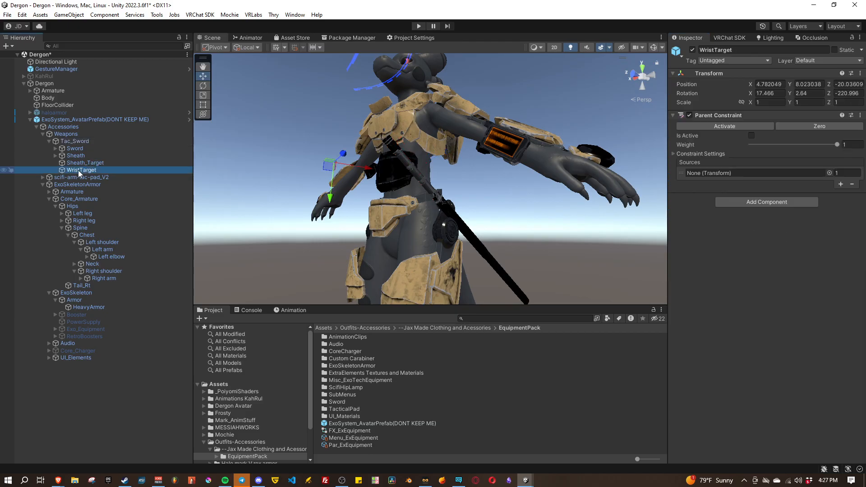
left_click_drag(322, 171, 466, 196, "alt")
middle_click_drag(466, 196, 471, 167)
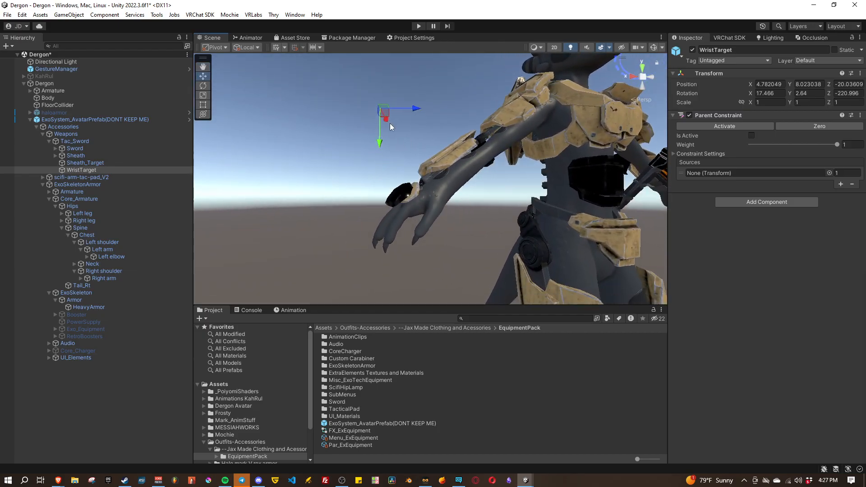
left_click_drag(390, 114, 486, 240)
key("e")
key("w")
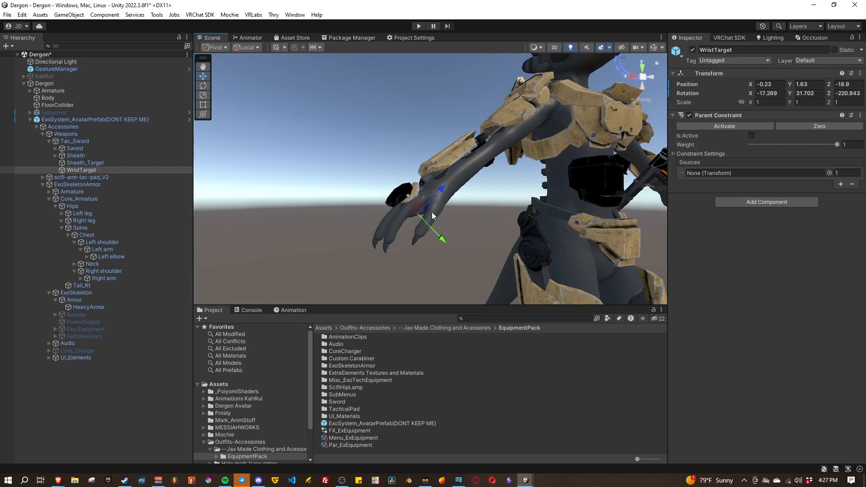
left_click_drag(431, 212, 469, 189, "alt")
Assign Left wrist of Core_Armature as the WristTarget's Parent Constraint source, then activate and lock the constraint.
left_click(674, 154)
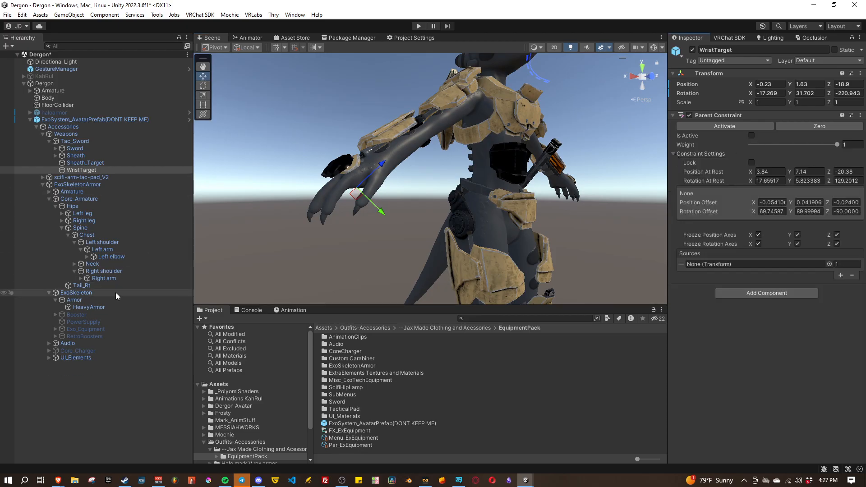
left_click(86, 257)
left_click_drag(107, 264, 718, 265)
left_click(751, 135)
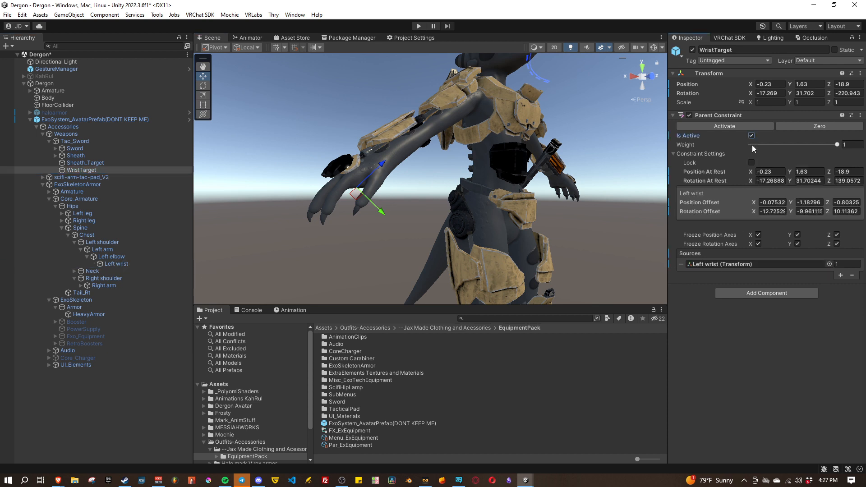
left_click(751, 163)
mouse_move(447, 244)
left_mouse_down("alt")
mouse_move(483, 251)
mouse_move(459, 249)
left_mouse_up("alt")
Set the Sword's Parent Constraint weights to Sheath_Target 0 and WristTarget 1, and inspect its placement in the hand.
left_click(75, 149)
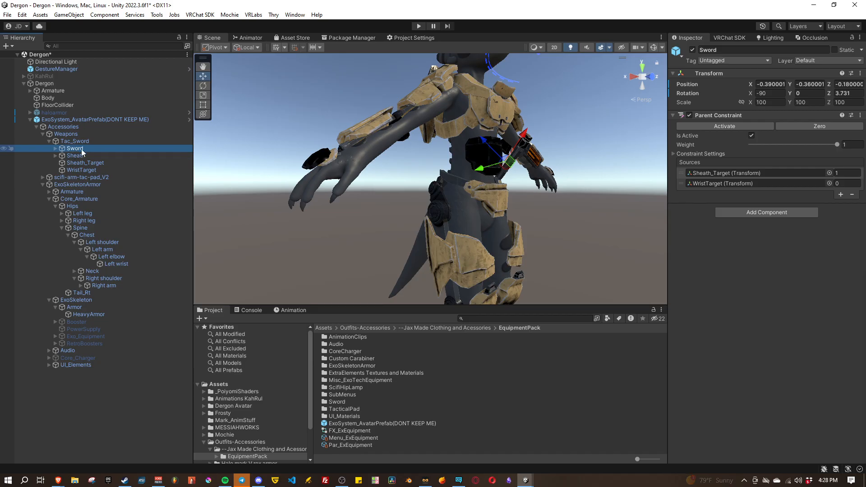
left_click(843, 173)
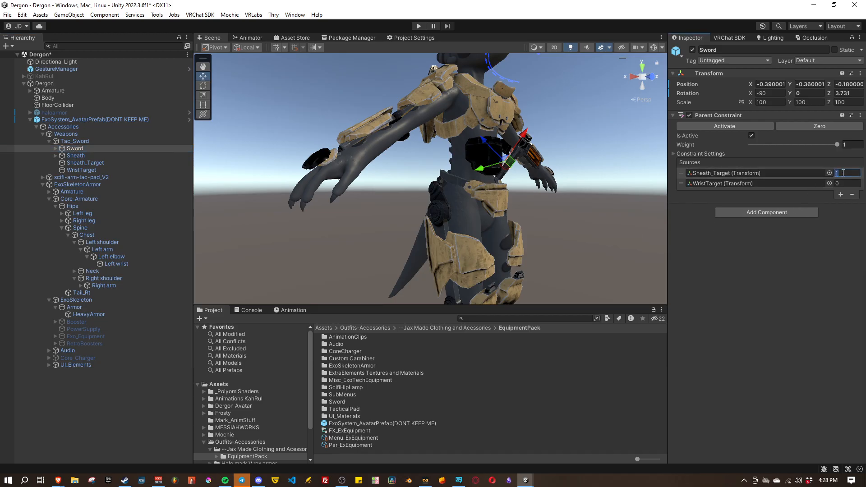
type("0")
key("Return")
left_click(842, 183)
type("1")
key("Return")
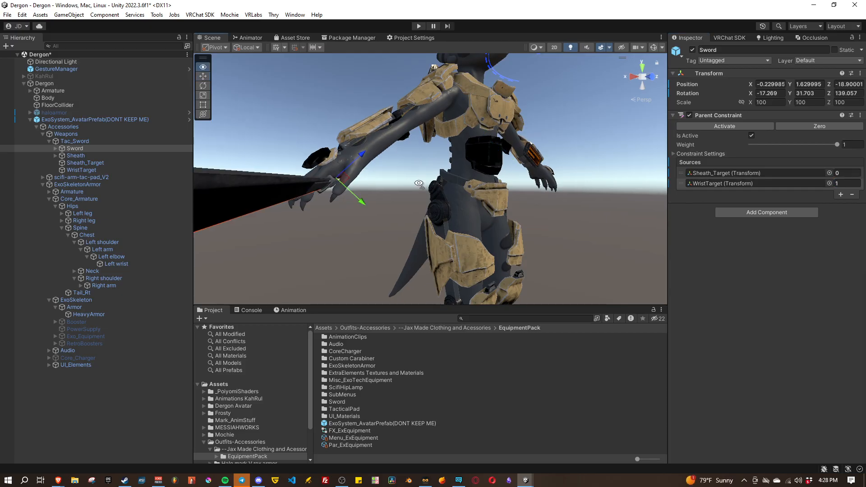
right_click_drag(492, 216, 582, 283)
right_click_drag(442, 244, 290, 202)
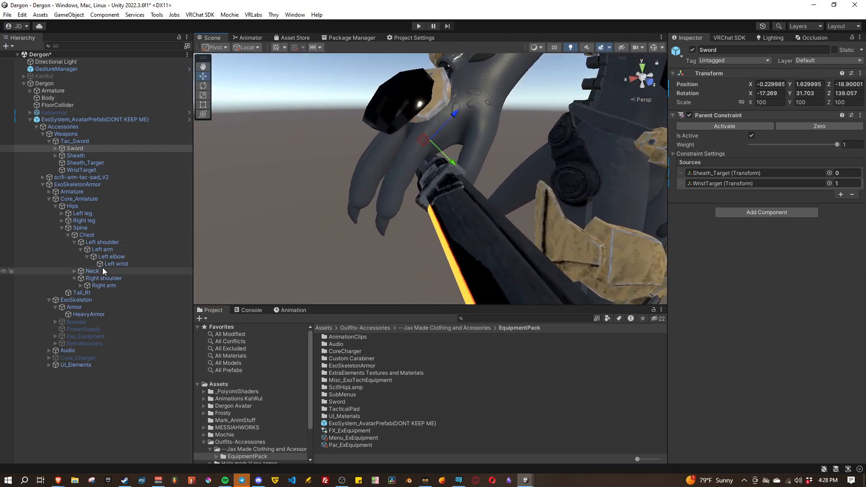
Unlock the WristTarget's Parent Constraint, move it to about 0.23, 1.9, -18.15 to fit the grip, and lock the constraint again.
left_click(87, 171)
left_click(720, 153)
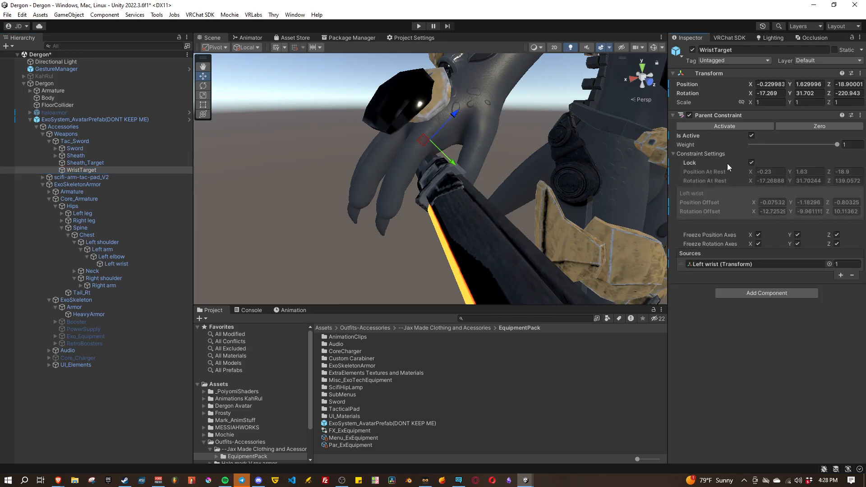
left_click(752, 163)
left_click_drag(569, 168, 406, 145, "alt")
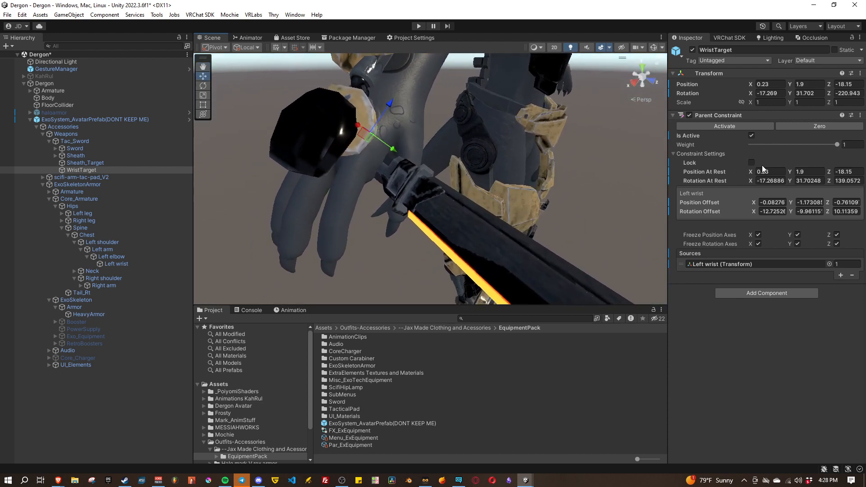
left_click(752, 163)
key("s")
right_click_drag(514, 231, 465, 199)
Return the Sword to its sheath by setting its Parent Constraint weights to Sheath_Target 1 and WristTarget 0.
left_click(72, 148)
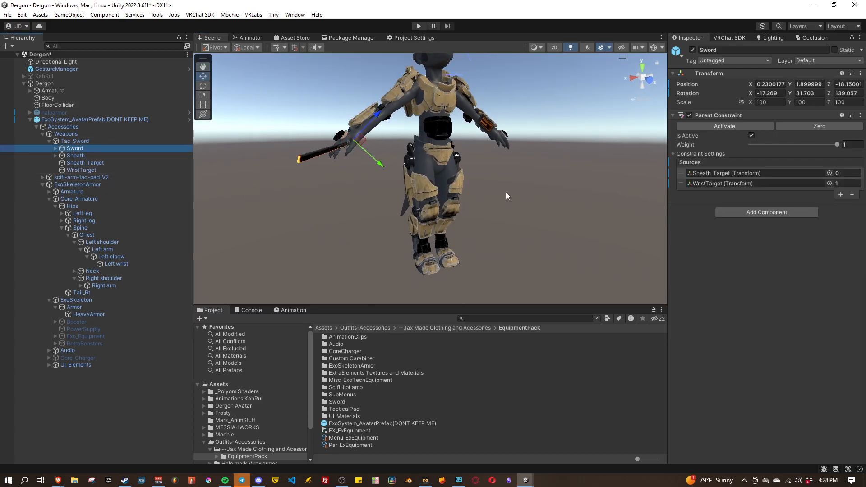
left_click(839, 172)
left_click(848, 173)
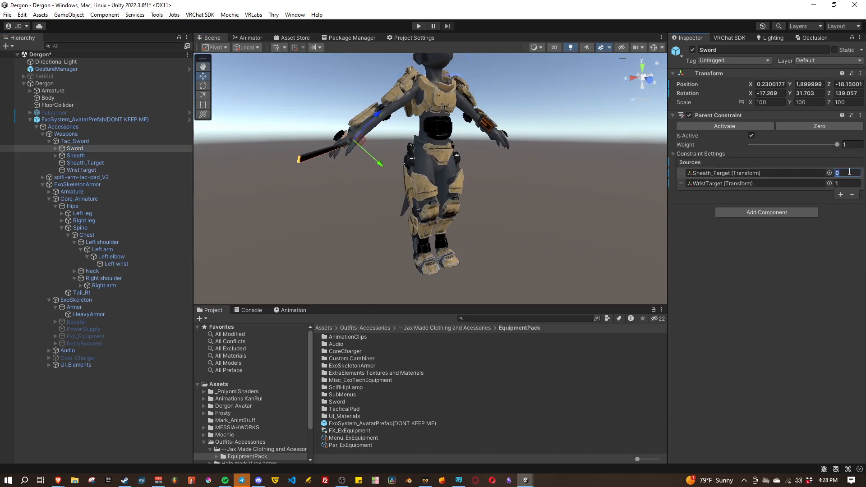
type("1")
left_click(845, 183)
type("0")
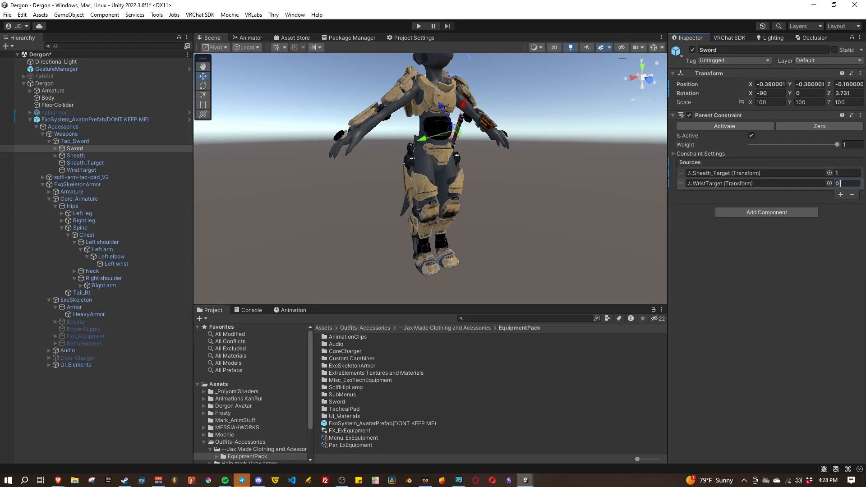
right_click_drag(510, 187, 382, 197)
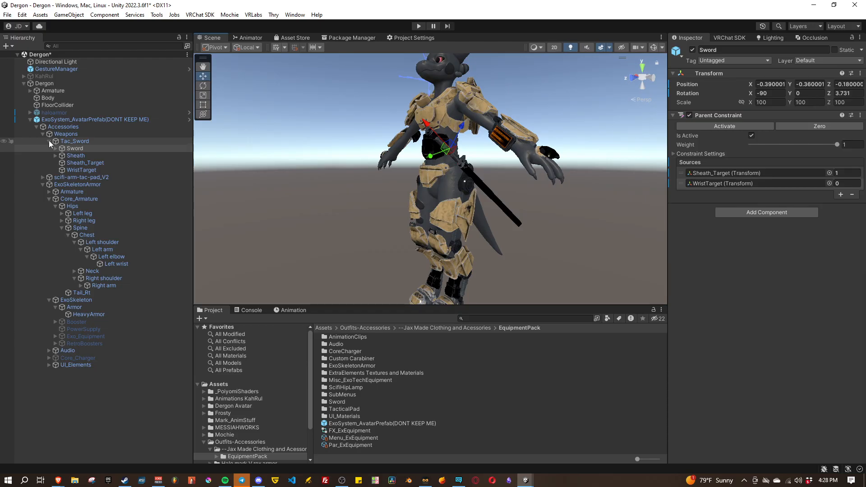
Disable the Armor and HeavyArmor objects under ExoSkeleton and inspect the bare exoskeleton on the avatar.
left_click(50, 141)
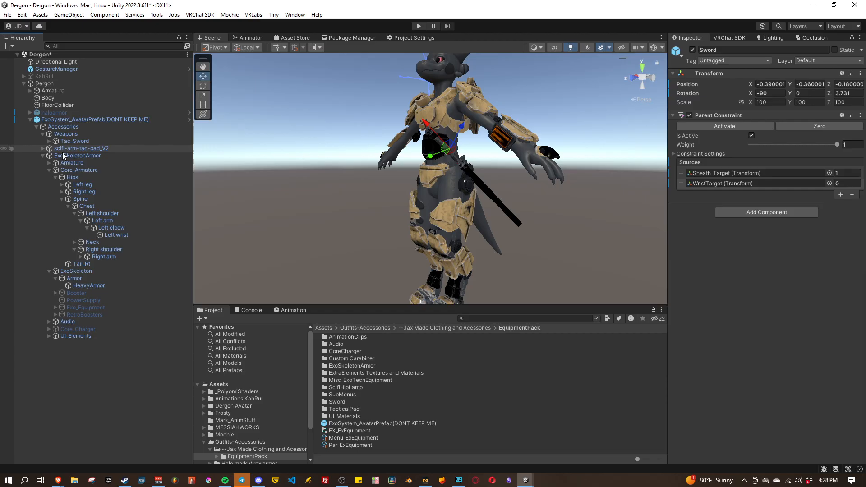
left_click(42, 134)
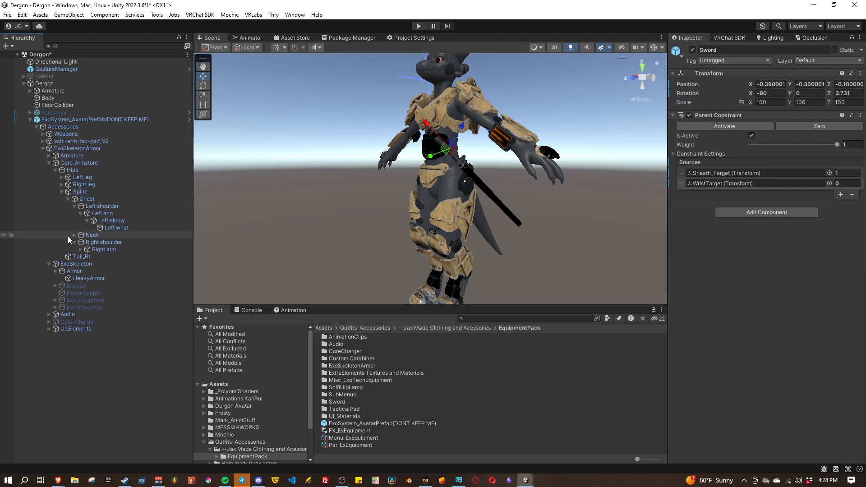
left_click(85, 279)
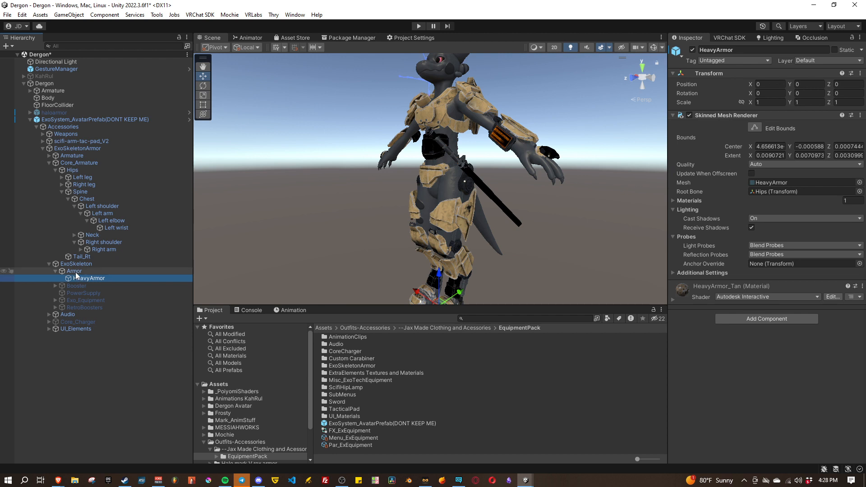
left_click(75, 272, "ctrl")
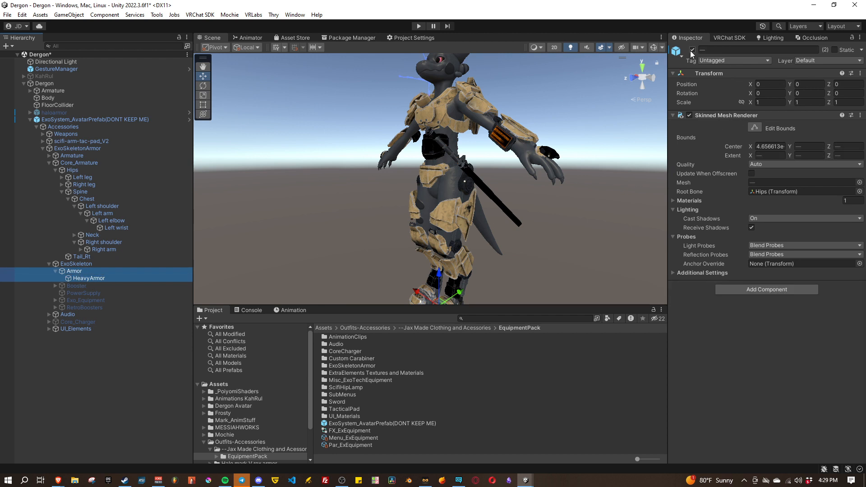
left_click(693, 50)
left_click_drag(393, 203, 462, 199, "alt")
left_click(90, 278)
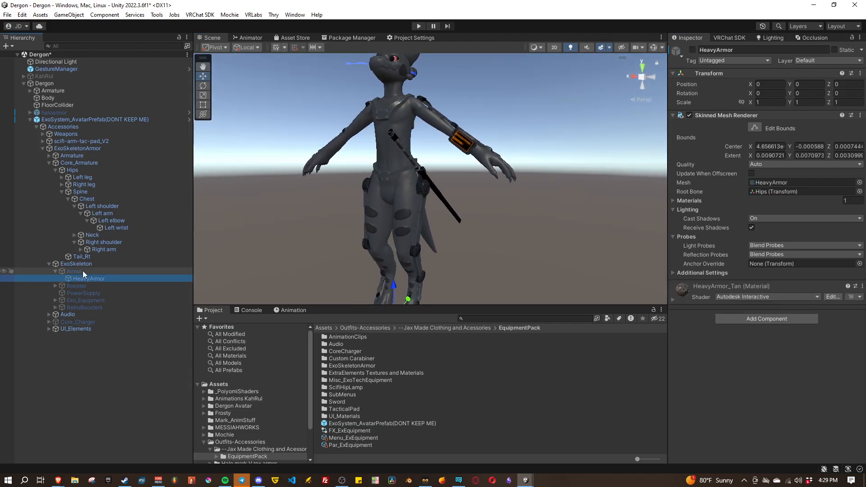
left_click(83, 271)
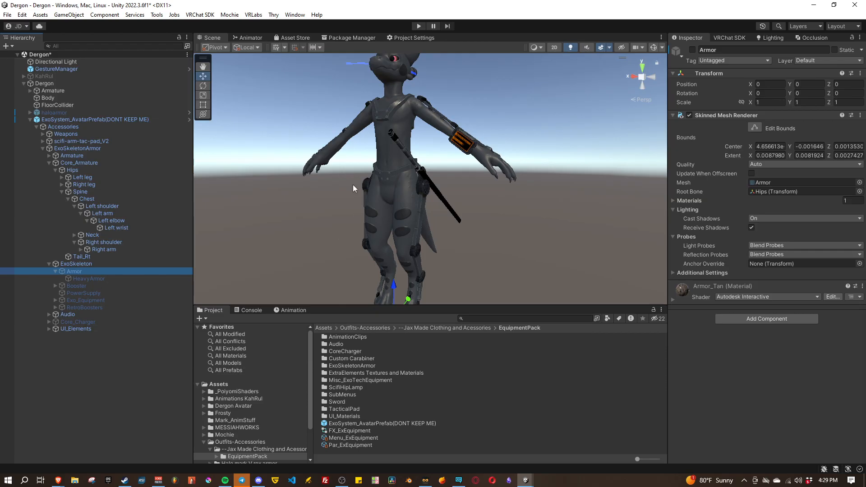
left_click_drag(352, 185, 277, 221, "alt")
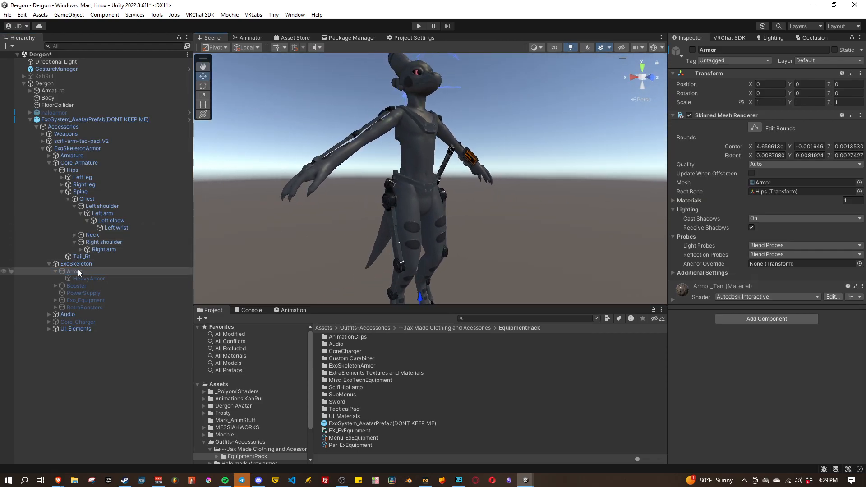
Inspect the parent constraint of the Head_UI object inside UI_Elements, with the ExoSkeleton group collapsed.
left_click(49, 264)
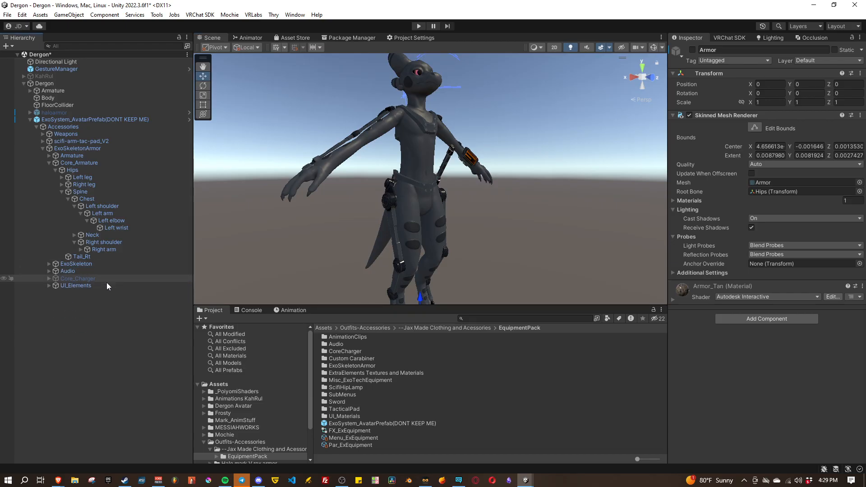
left_click(48, 285)
left_click(75, 292)
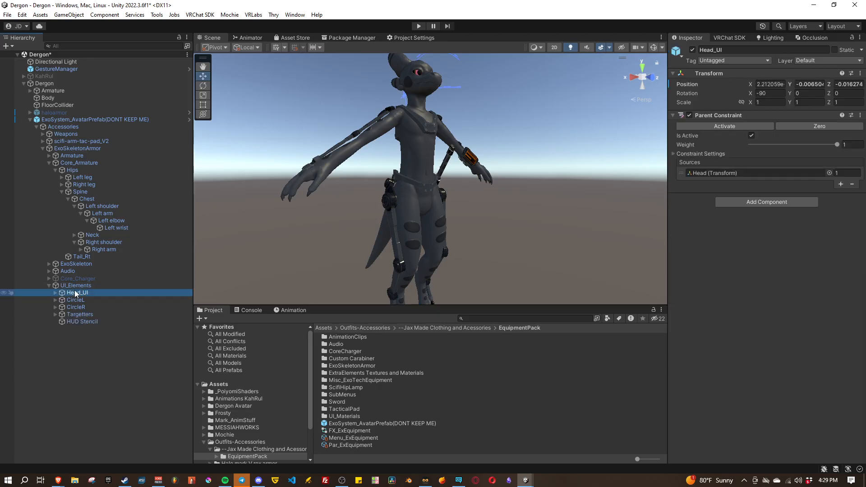
left_click(48, 285)
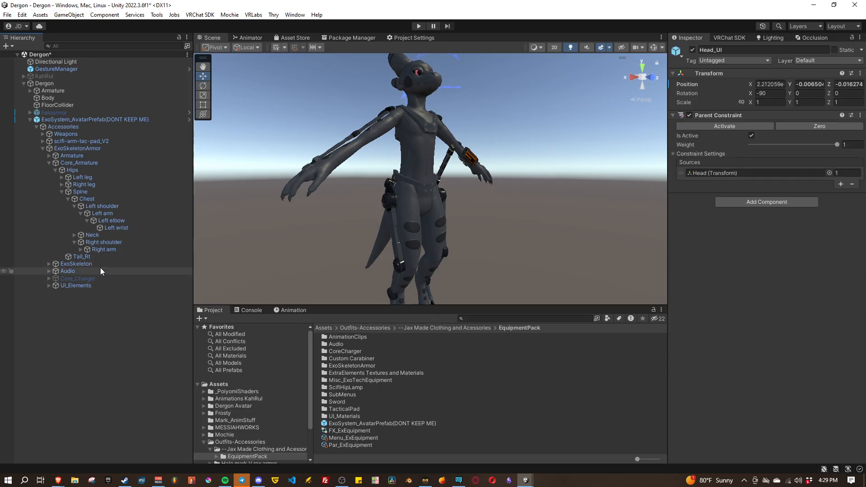
Expand the remaining right arm, neck and both leg bone chains under Core_Armature down to the wrist, head and toes.
left_click(80, 249)
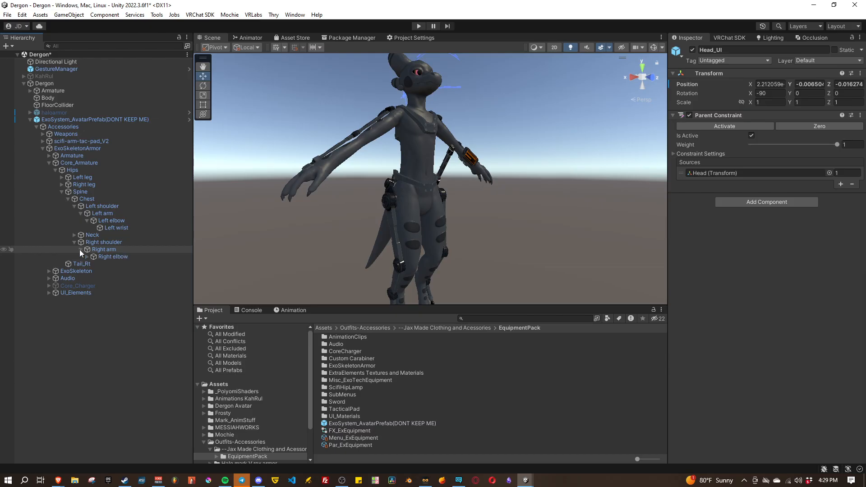
left_click(87, 256)
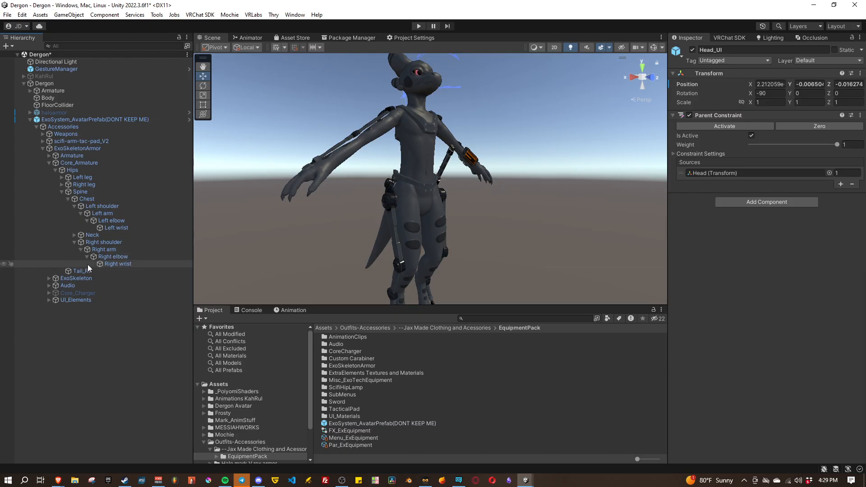
left_click(74, 235)
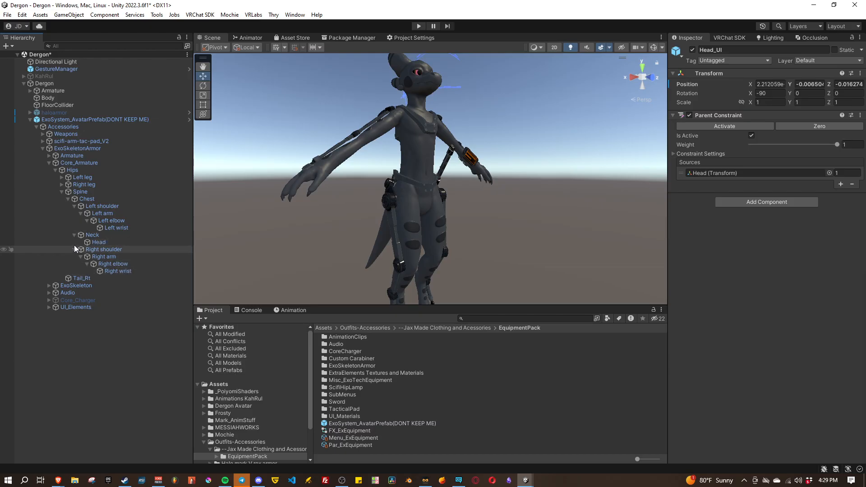
left_click(61, 184)
left_click(61, 176)
left_click(81, 199)
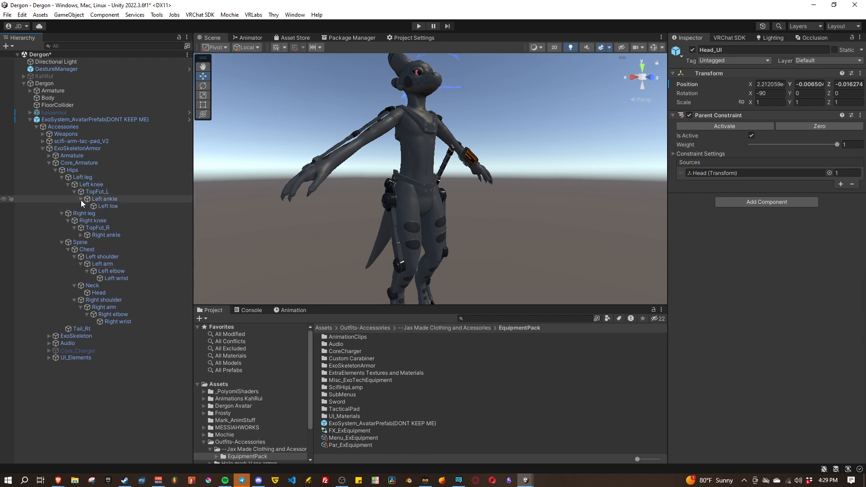
left_click(81, 235)
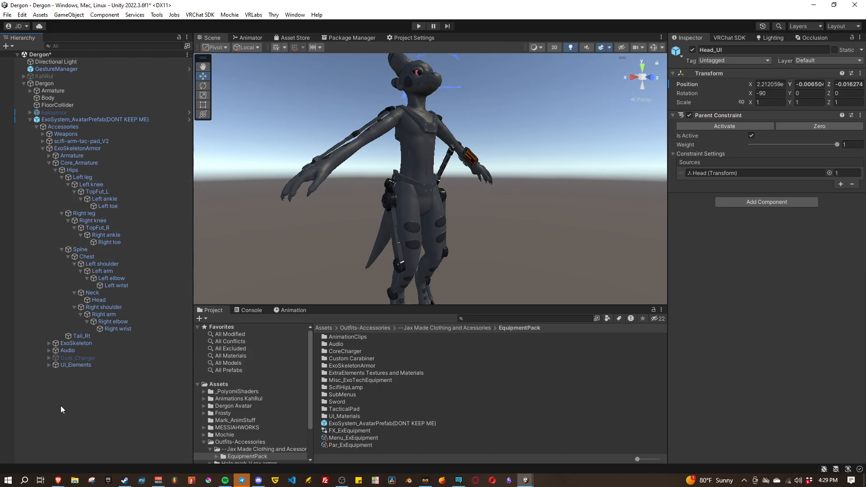
Examine the contents of UI_Elements, including Head_UI and the Target object inside the Targetters group.
left_click(49, 364)
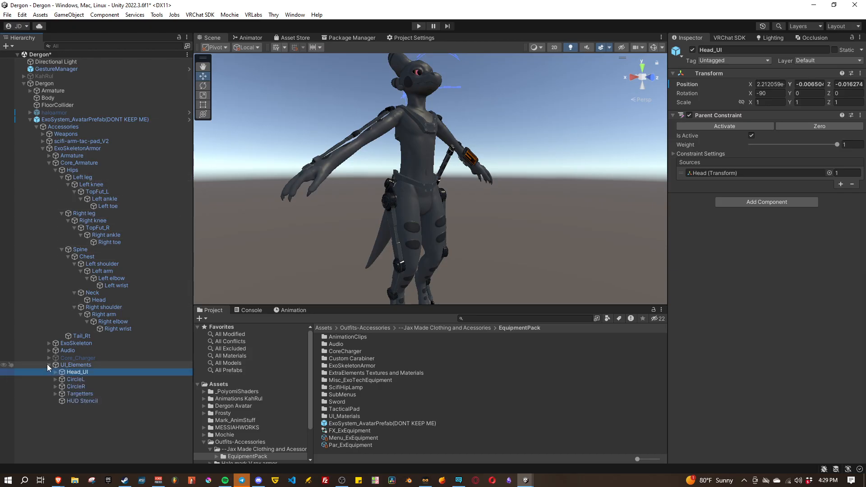
left_click(55, 394)
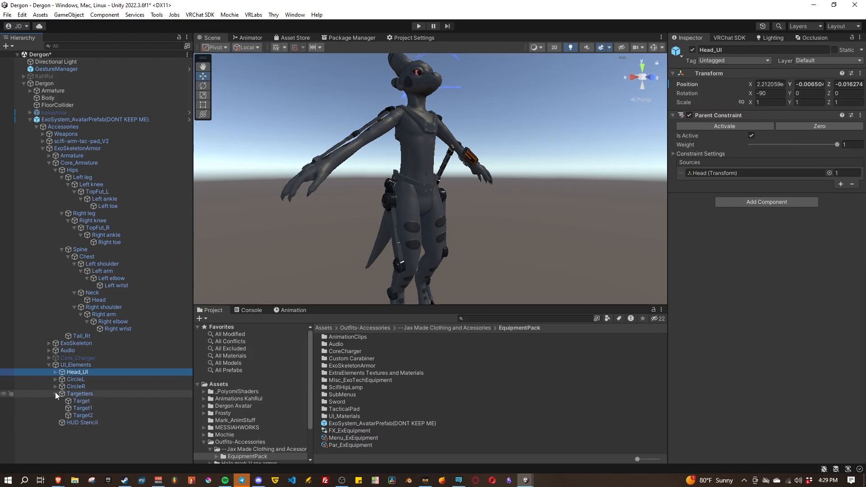
left_click(78, 402)
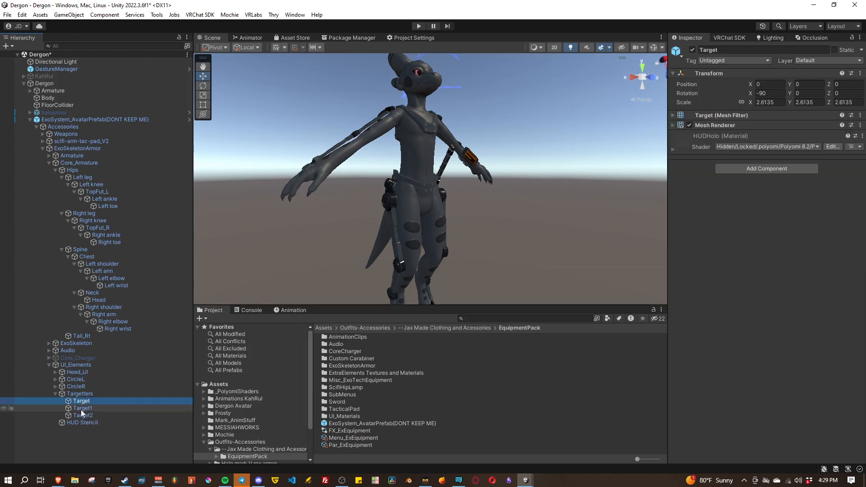
left_click(55, 394)
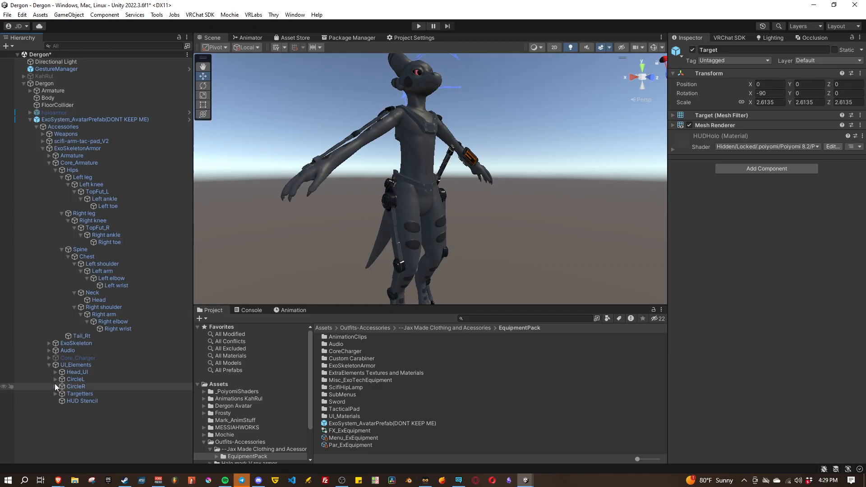
left_click(48, 365)
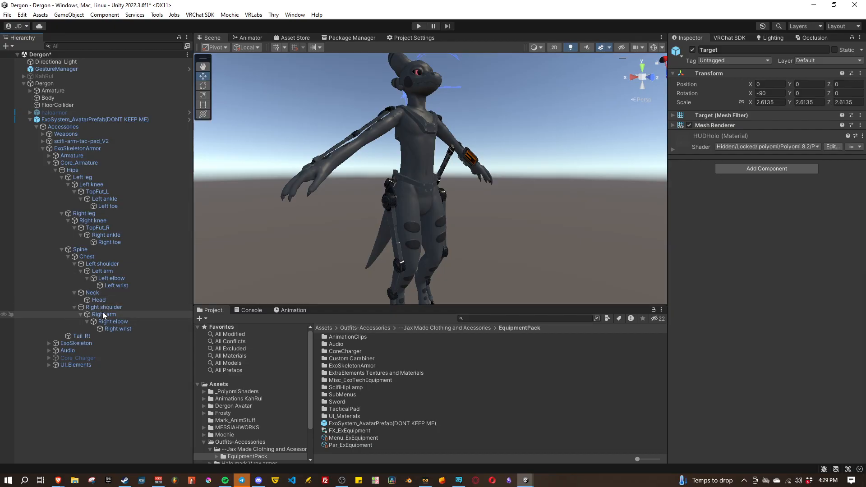
left_click(49, 364)
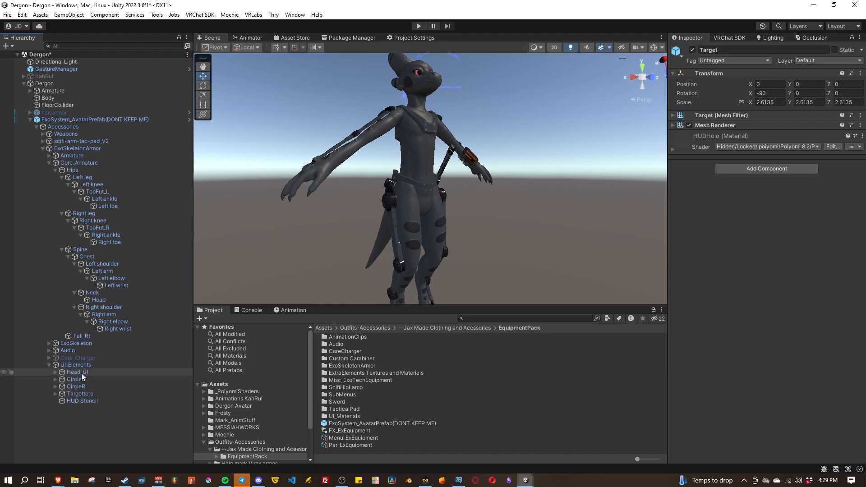
left_click(55, 372)
left_click(50, 365)
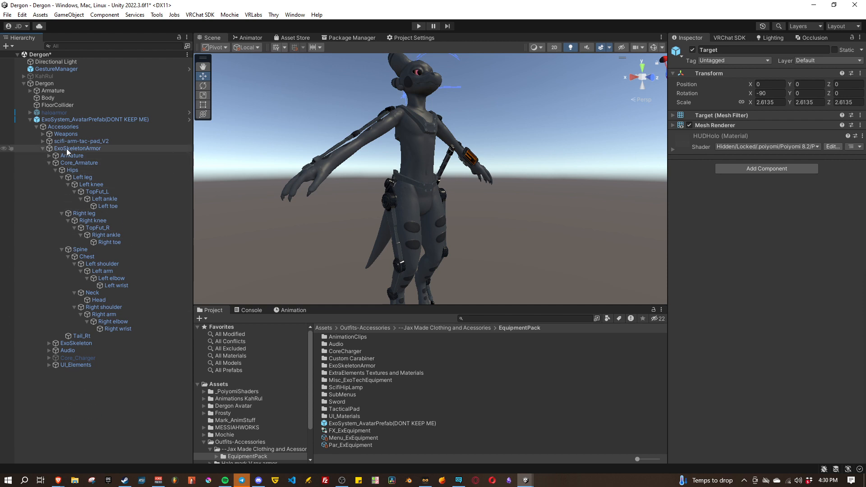
Select the FingerTip object under Tablet_Pivot, TabV2 and Wrist_UI of scifi-arm-tac-pad_V2 and bring its gizmo into view.
left_click(43, 142)
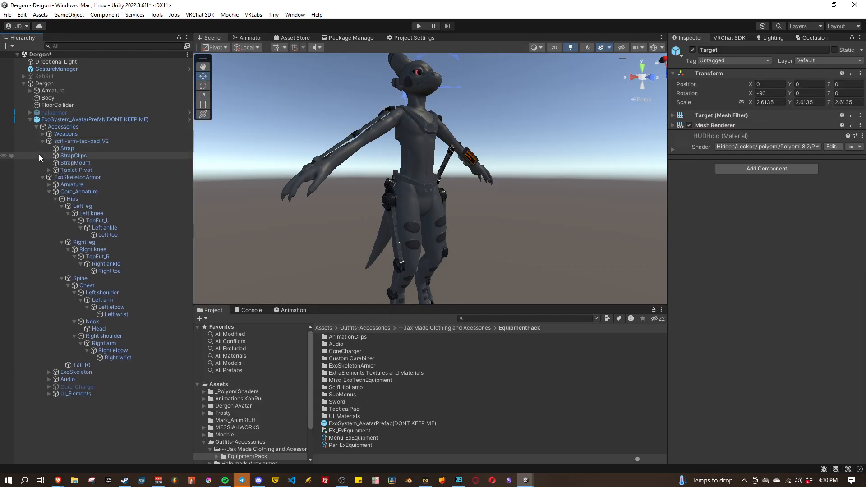
left_click(49, 170)
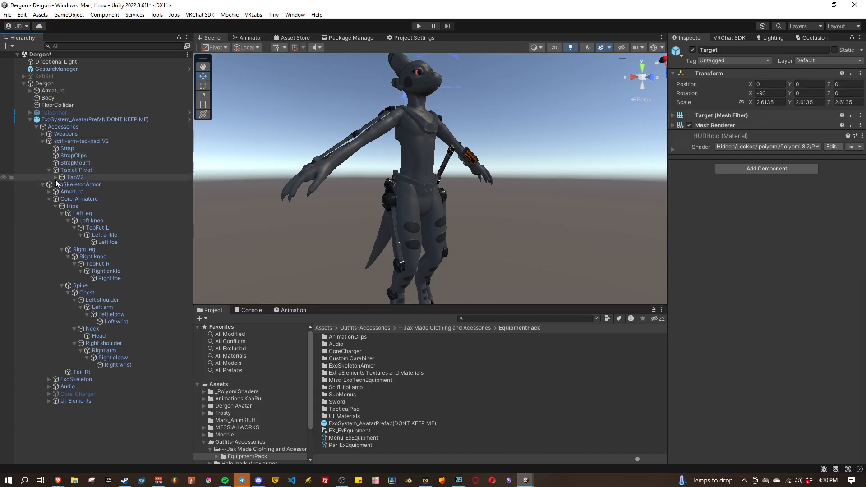
left_click(55, 178)
left_click(62, 192)
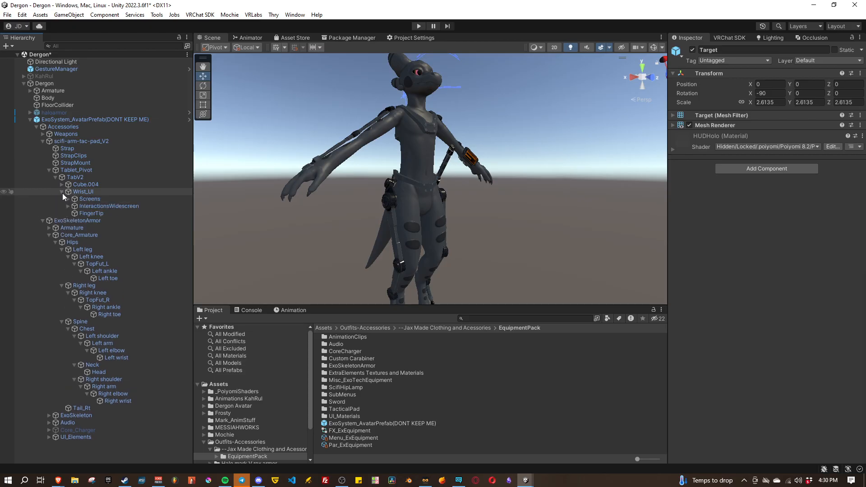
left_click(79, 213)
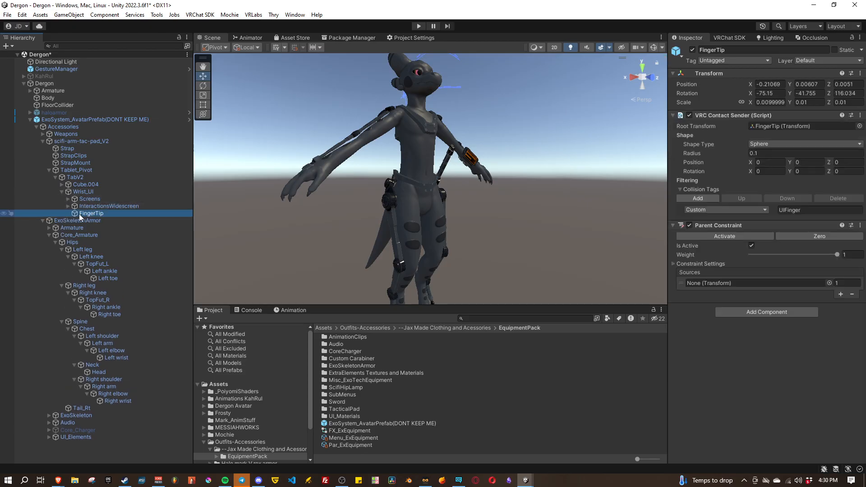
right_click_drag(477, 240, 473, 209)
key("s")
key("w")
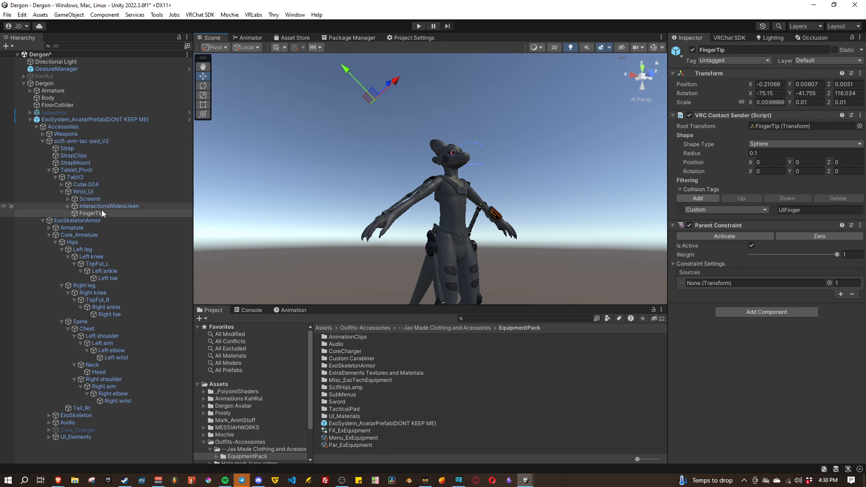
left_click(81, 215)
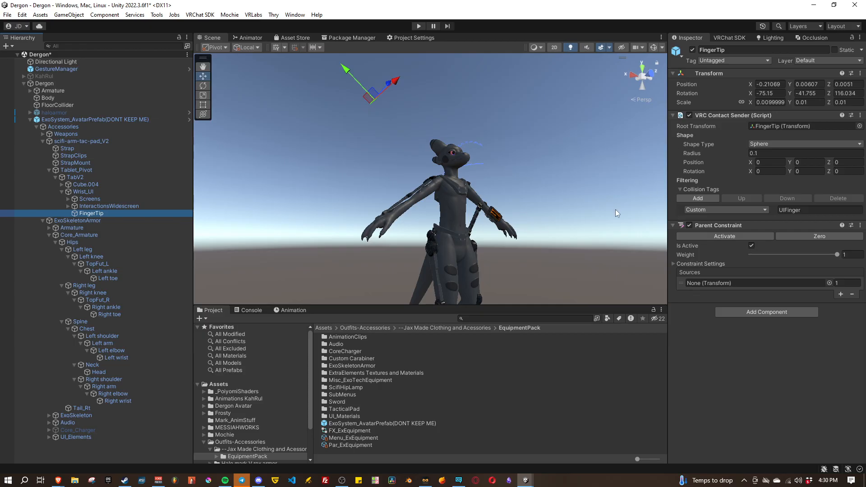
Unlock FingerTip's parent constraint and move the object close to the right hand's index claw, at about -0.108, -0.121, -0.019.
left_click(674, 263)
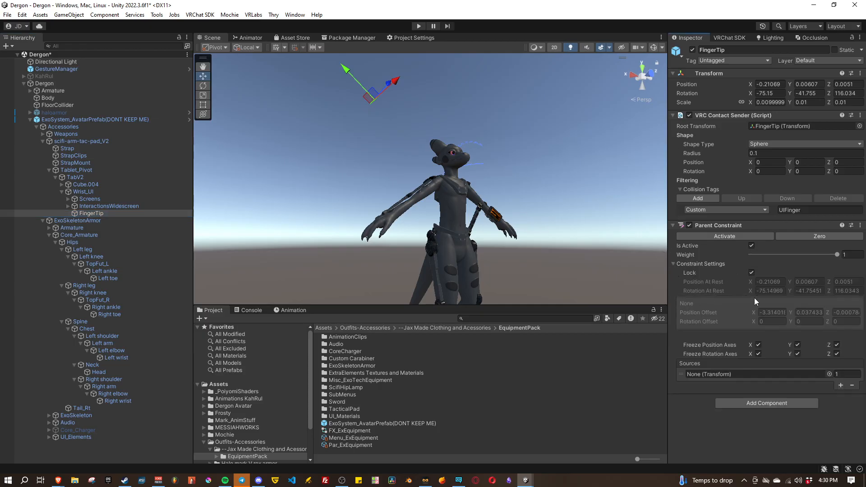
left_click(751, 273)
right_click_drag(438, 100, 398, 105)
left_click_drag(410, 98, 411, 241)
right_click_drag(435, 211, 635, 247)
key("w")
key("a")
left_click_drag(335, 193, 463, 189)
key("d")
Fine-tune FingerTip's position onto the tip of the right index claw, at about X -0.114, Y -0.126, Z -0.020.
right_click_drag(545, 220, 289, 225)
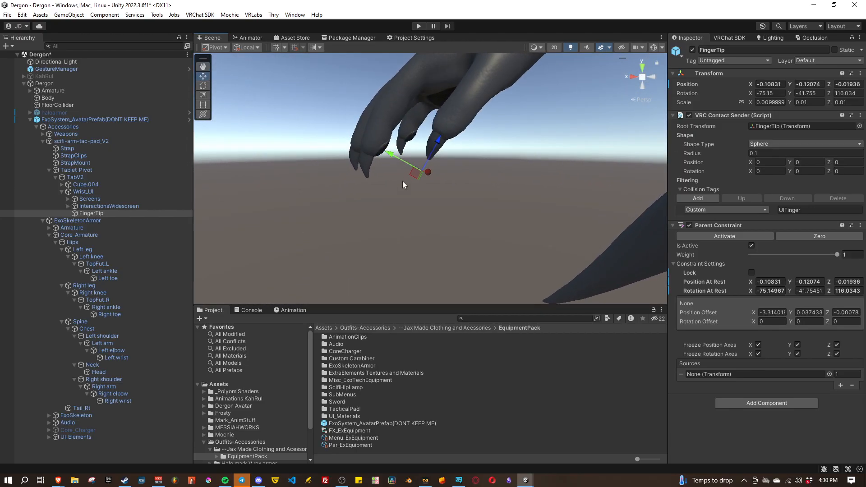
left_click_drag(413, 174, 358, 173)
right_click_drag(357, 173, 526, 175)
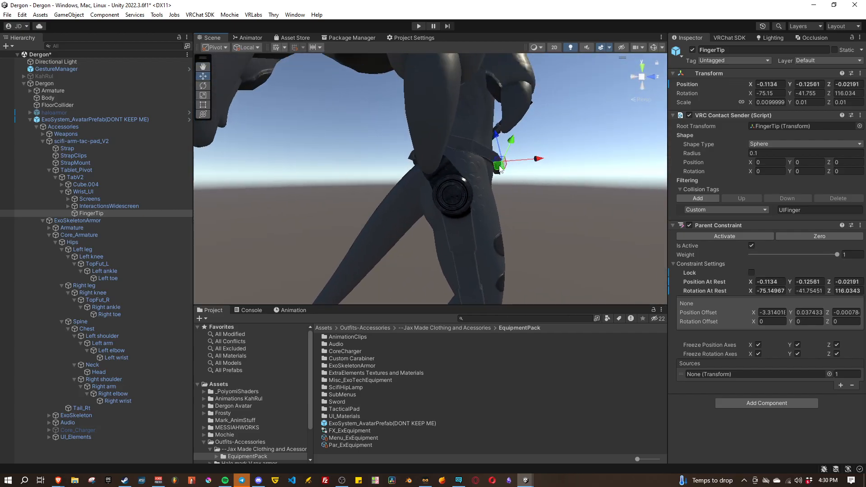
left_click_drag(506, 159, 433, 192)
right_click_drag(433, 193, 491, 232)
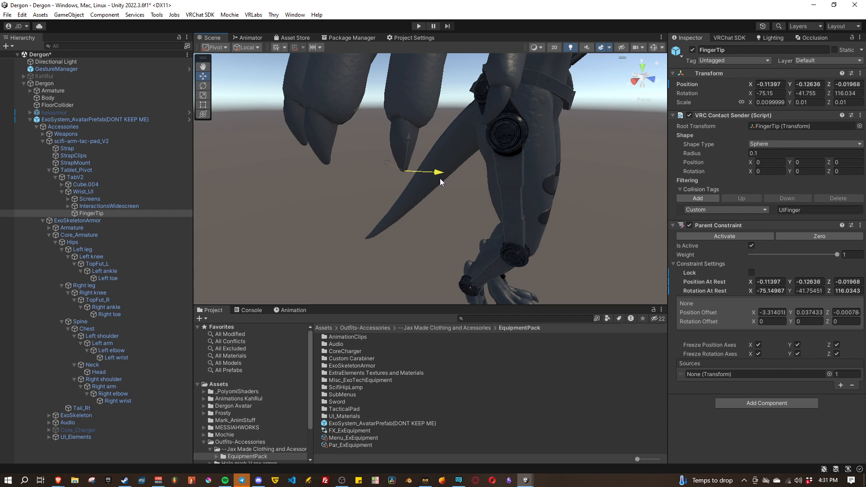
Examine the arm tablet's touchscreen and reselect FingerTip at the right index claw.
right_click_drag(438, 180, 374, 192)
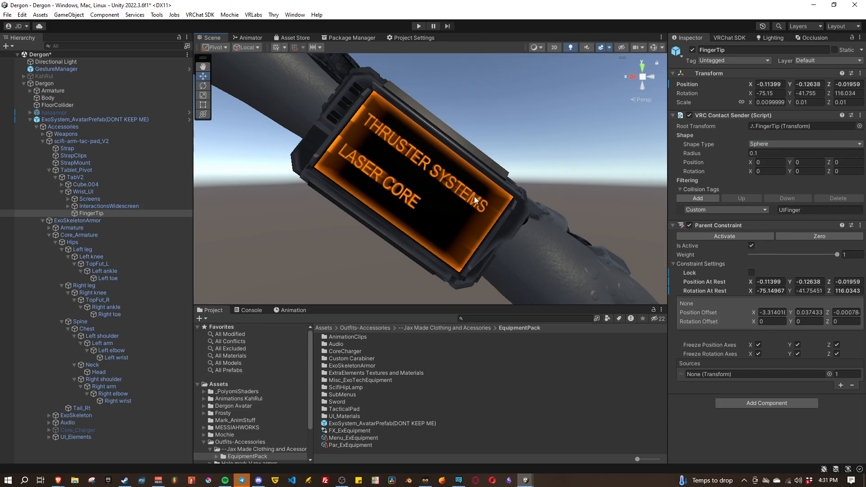
left_click(497, 218)
right_click_drag(464, 205, 530, 221)
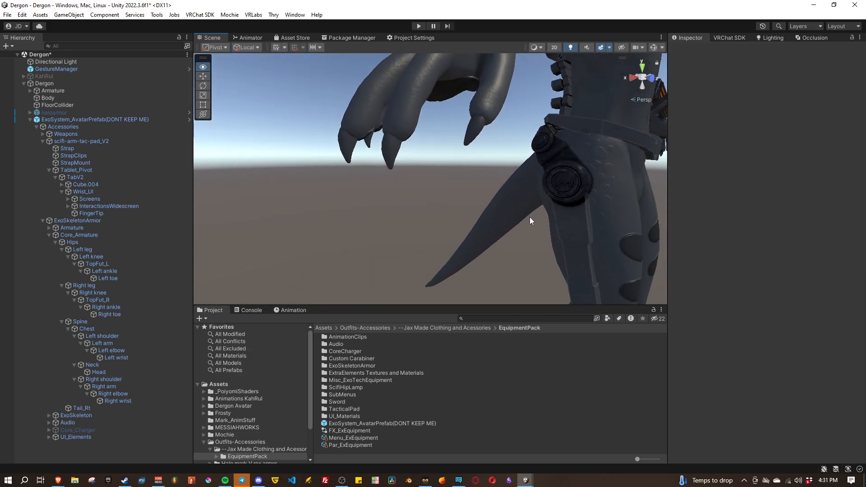
left_click(105, 213)
right_click_drag(454, 192, 407, 205)
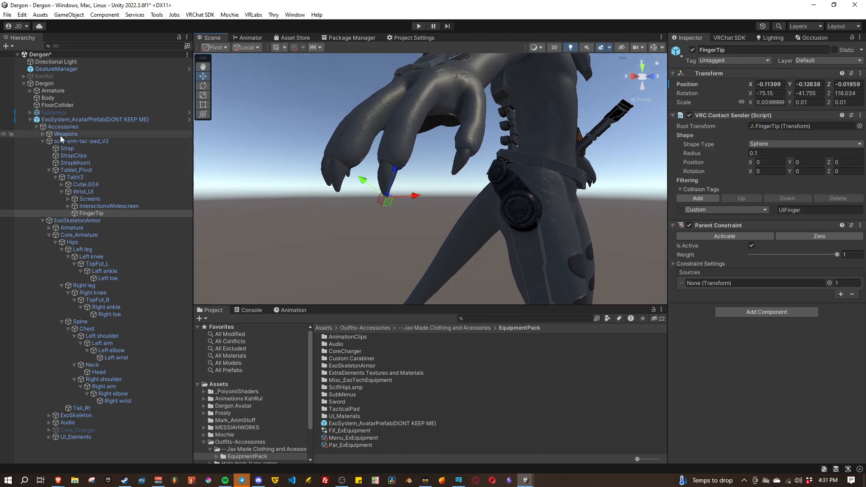
Assign the avatar's pointer3.R_end bone as the source of FingerTip's parent constraint and lock the constraint.
left_click(30, 91)
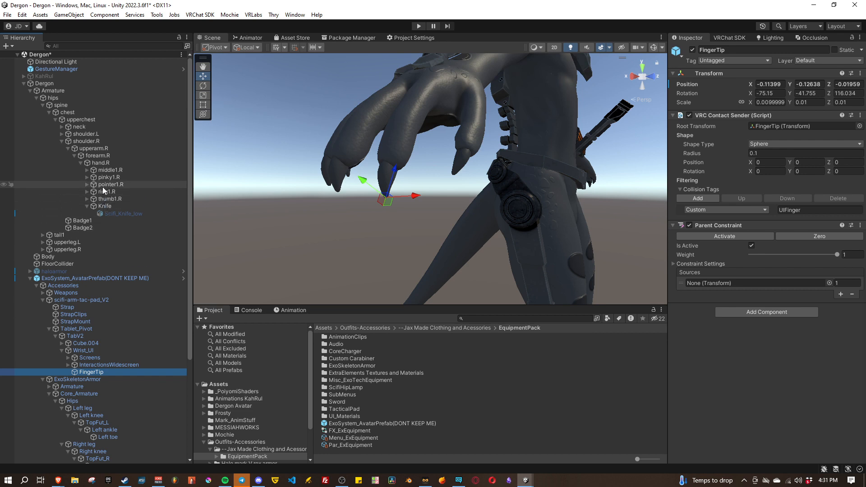
left_click(87, 185)
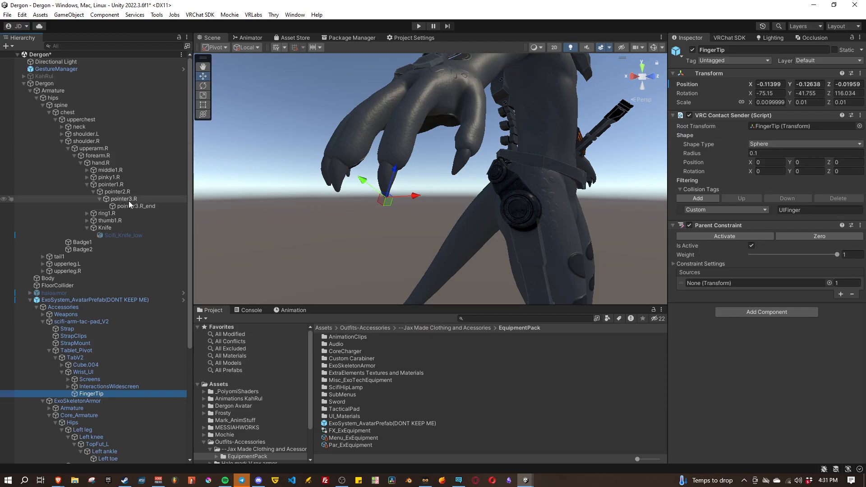
left_click(131, 200)
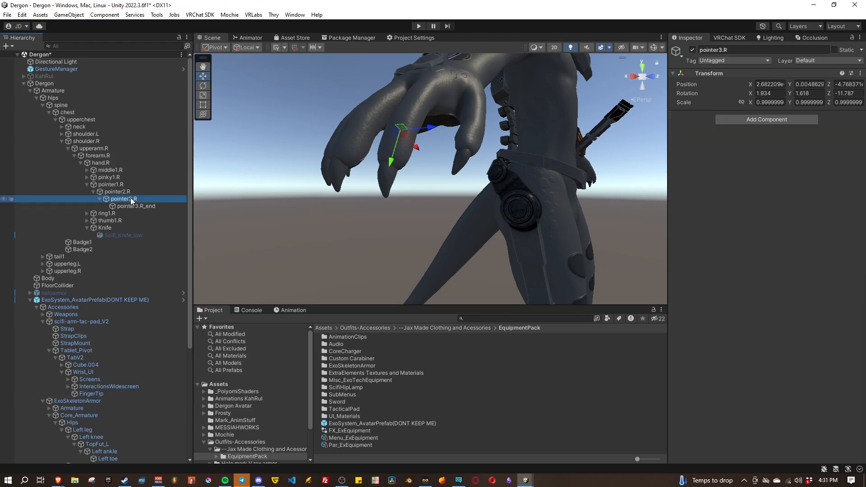
left_click(82, 392)
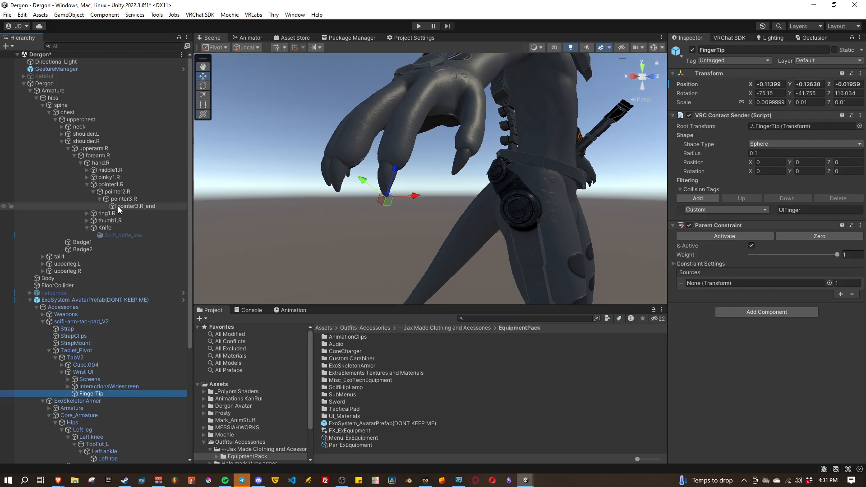
left_click_drag(134, 204, 699, 283)
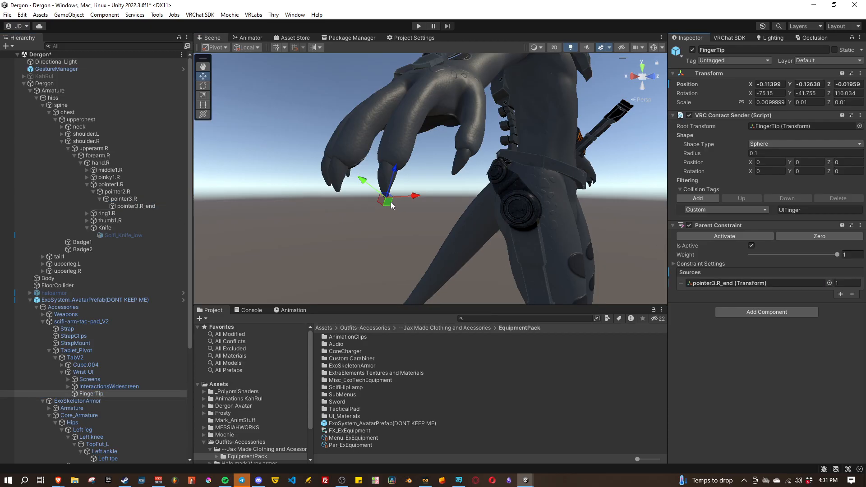
left_click(675, 264)
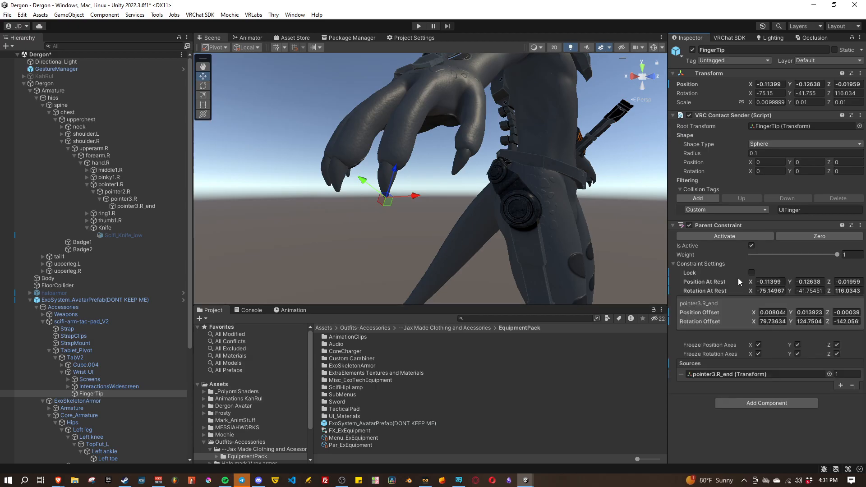
left_click(751, 273)
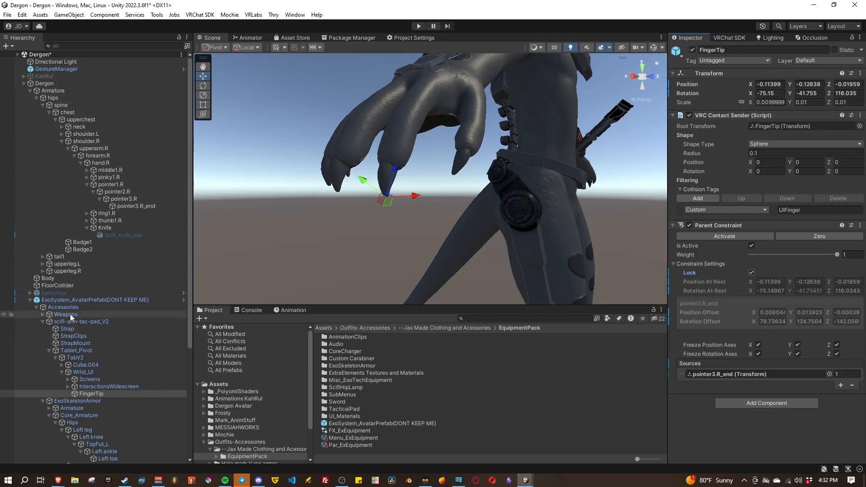
Collapse the scifi-arm-tac-pad_V2 and hand.R branches in the hierarchy and bring the whole avatar into view.
left_click(42, 321)
scroll(135, 358, "down", 3)
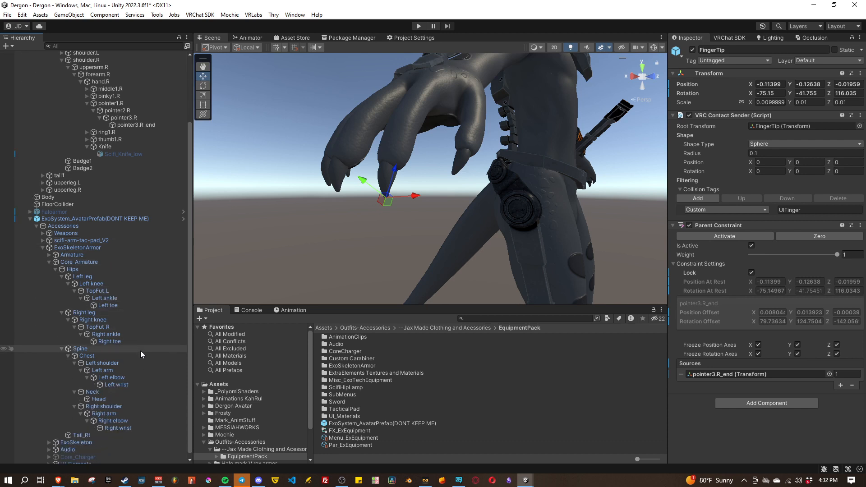
scroll(124, 343, "up", 3)
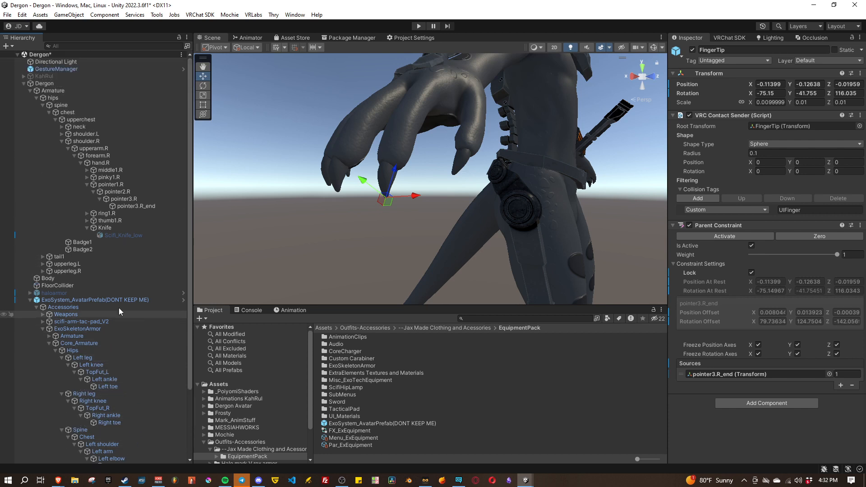
scroll(136, 316, "down", 3)
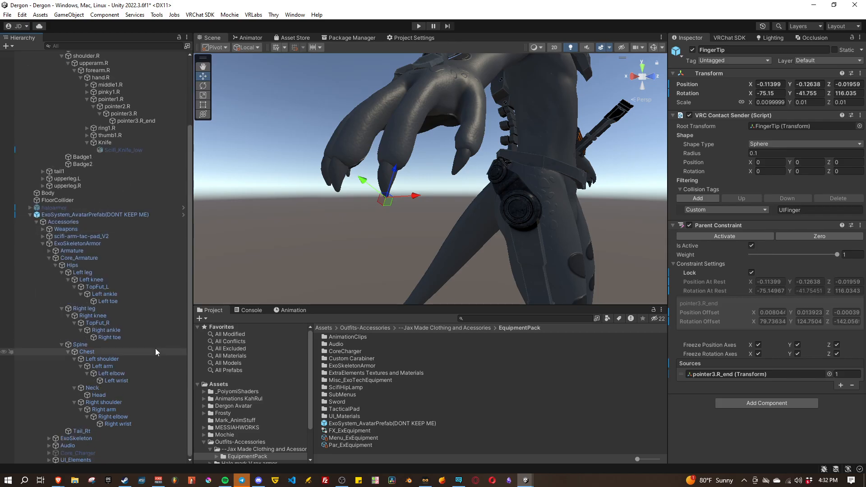
scroll(143, 332, "up", 3)
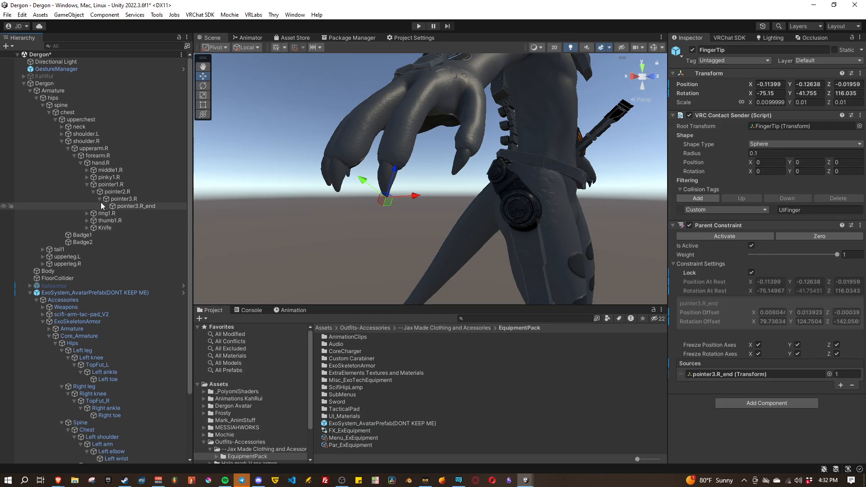
left_click(87, 184)
left_click(80, 162)
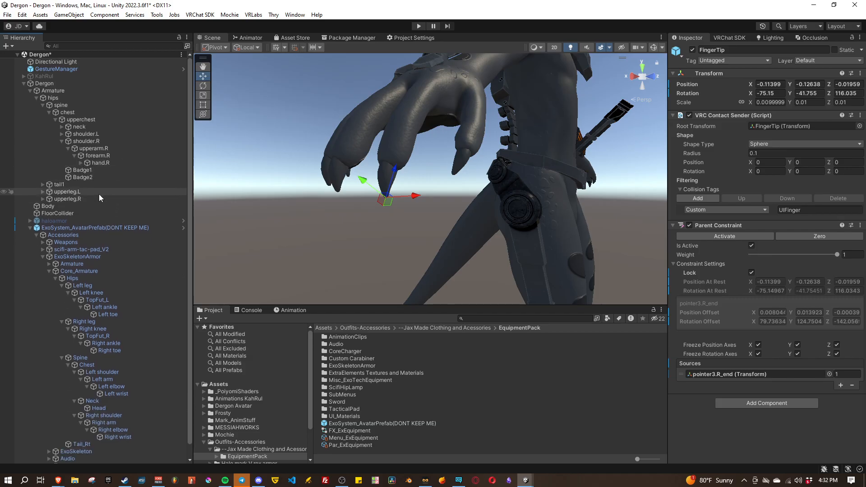
right_click_drag(469, 217, 491, 236)
key("s")
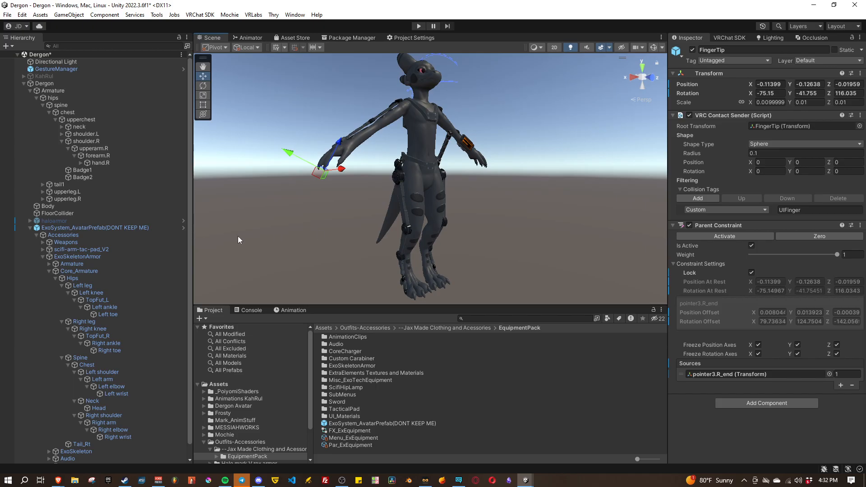
right_click_drag(326, 235, 331, 235)
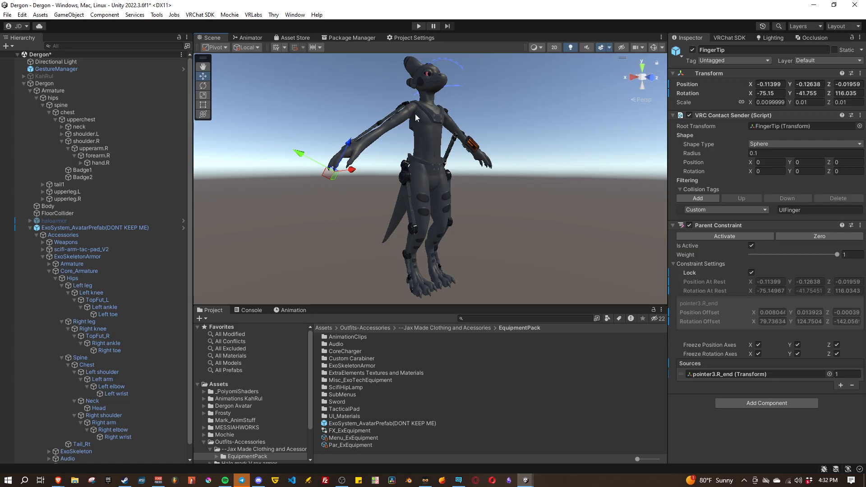
Select the exoskeleton's Hips and all its children except Tail_Rt and inspect their shared parent constraint settings.
left_click(72, 278)
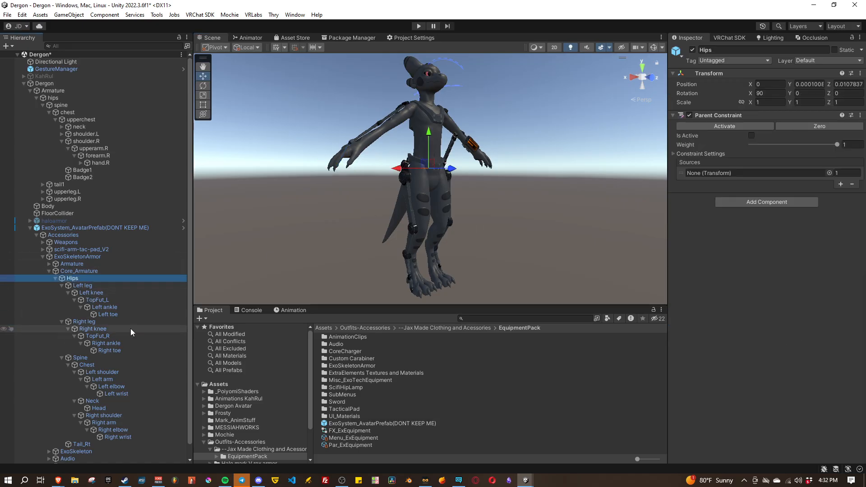
scroll(131, 329, "down", 1)
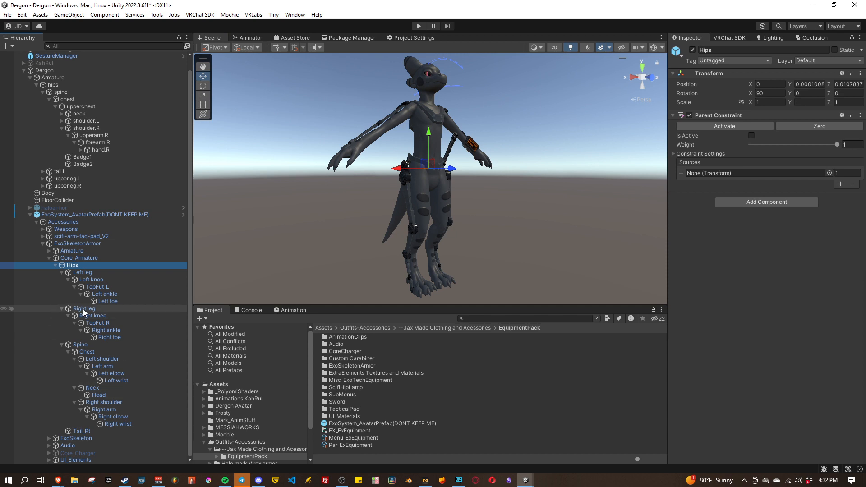
right_click(82, 267)
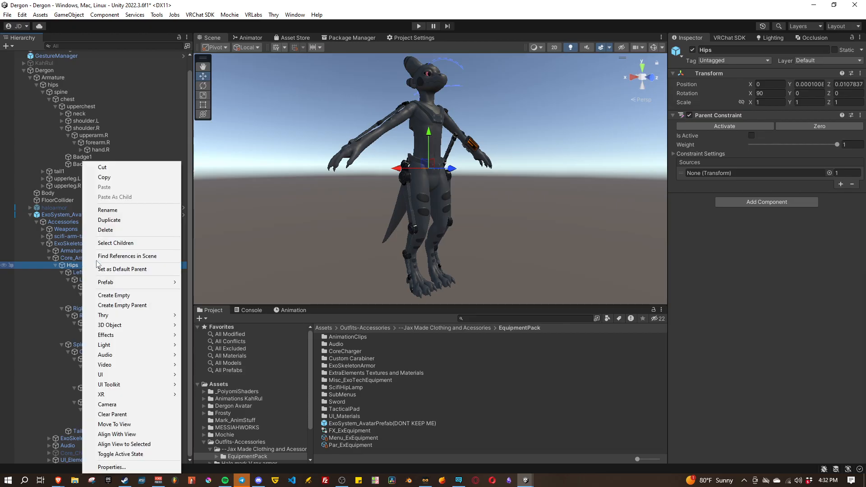
left_click(132, 243)
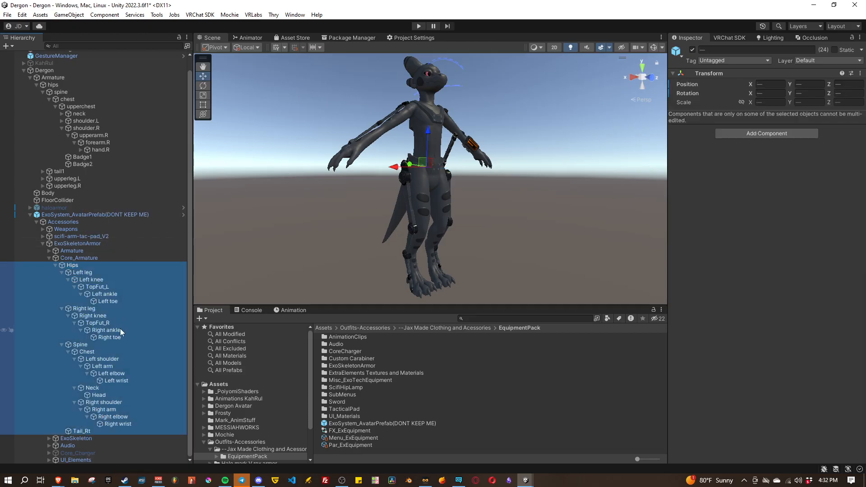
left_click(79, 431, "ctrl")
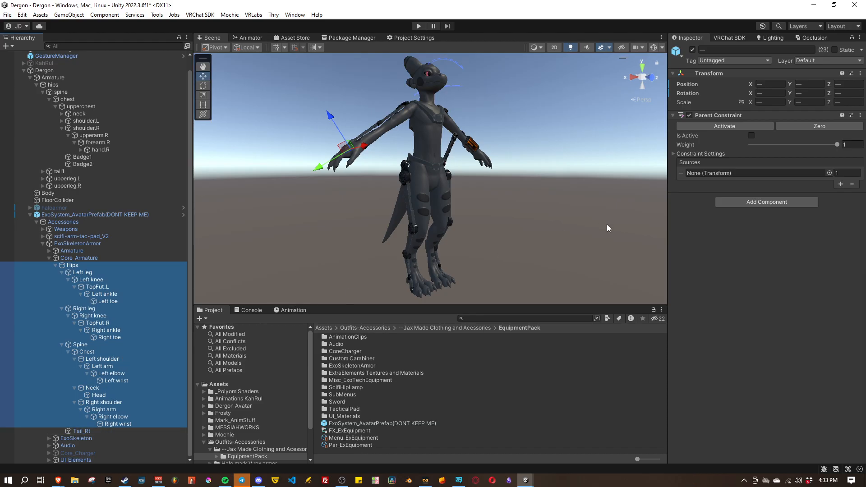
left_click(673, 154)
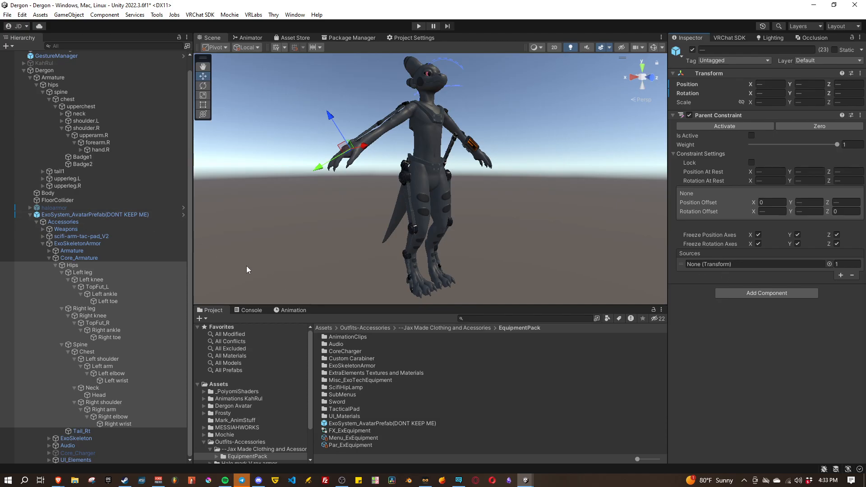
Assign the avatar's hips bone as the source of the parent constraint on the exoskeleton's Hips.
left_click(72, 265)
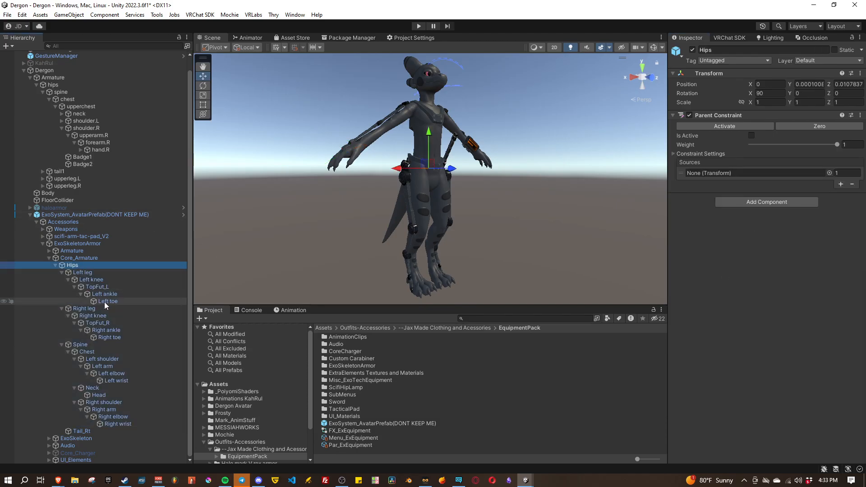
scroll(77, 270, "up", 1)
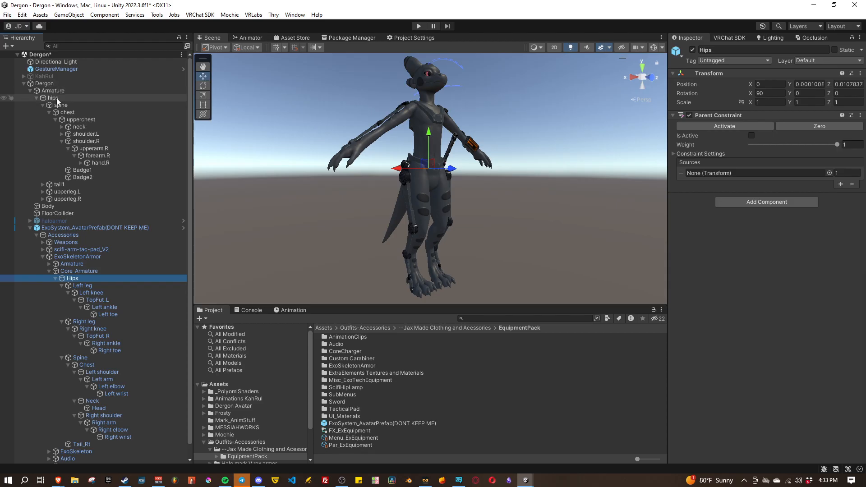
left_click_drag(60, 99, 715, 172)
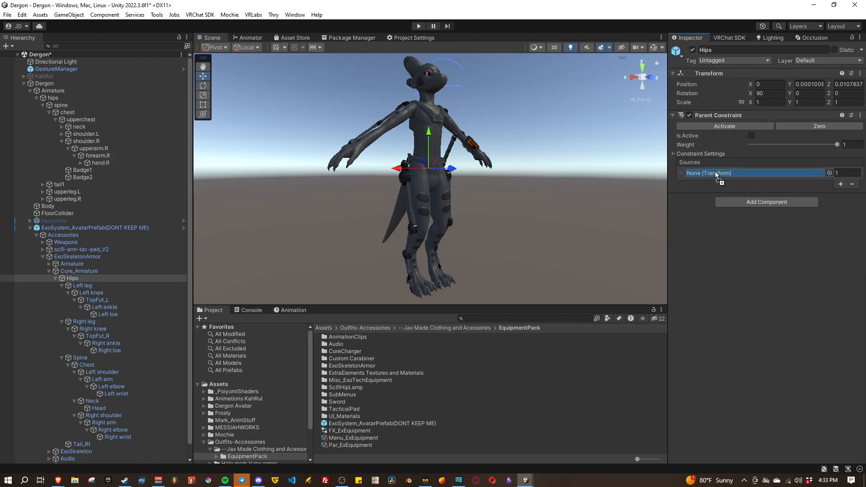
left_click_drag(715, 172, 716, 171)
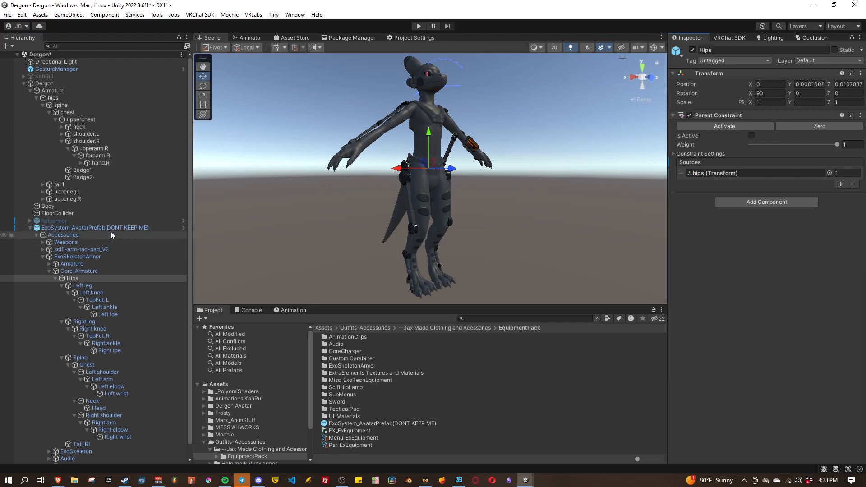
Expose the avatar's left leg bones and assign upperleg.L as the source of Left leg's parent constraint.
scroll(115, 260, "down", 1)
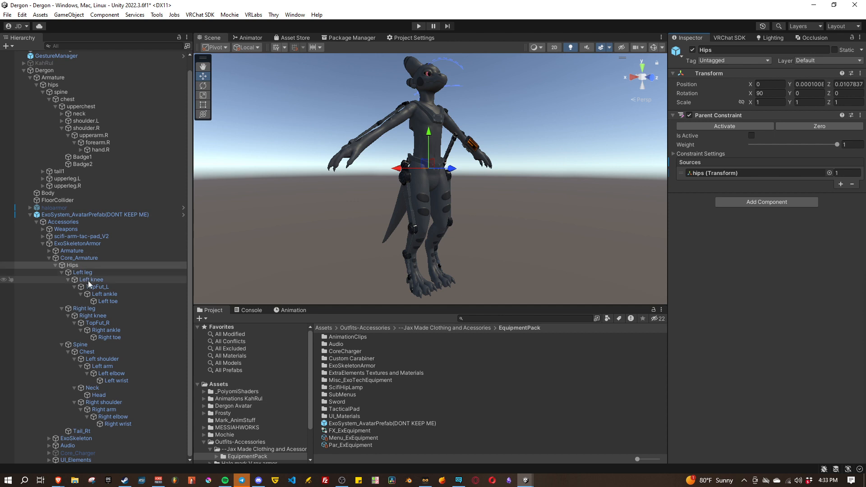
left_click(87, 272)
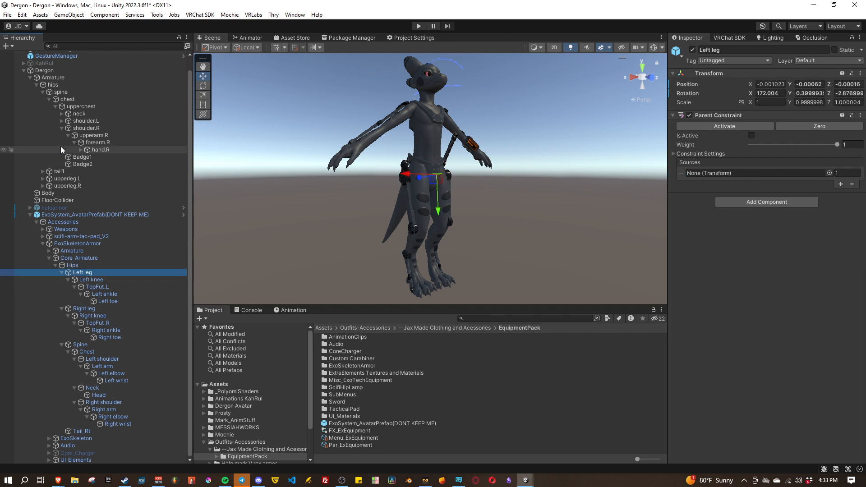
left_click(43, 91)
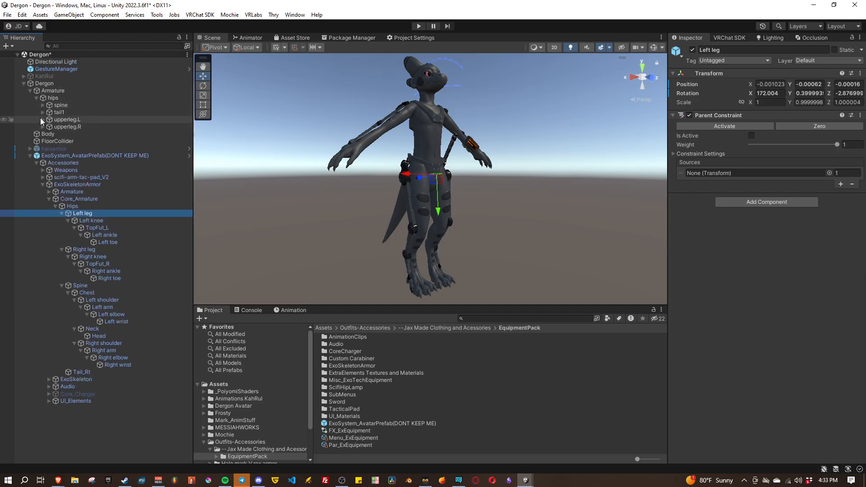
left_click(43, 119)
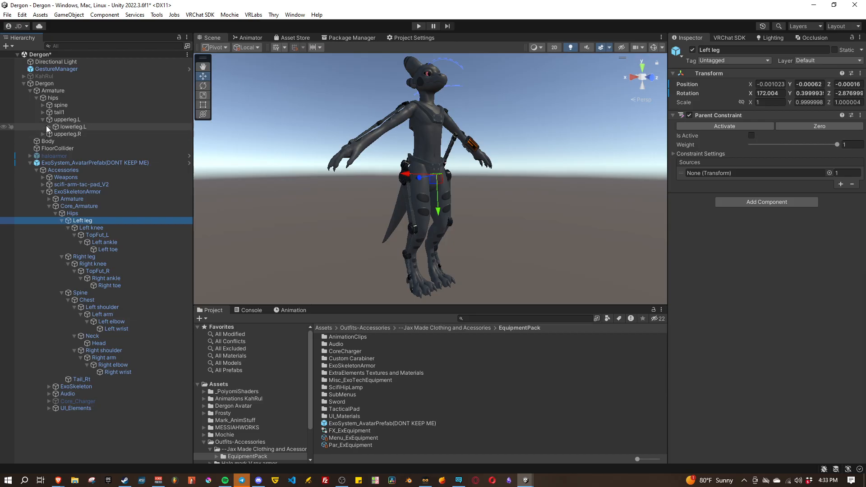
left_click(49, 127)
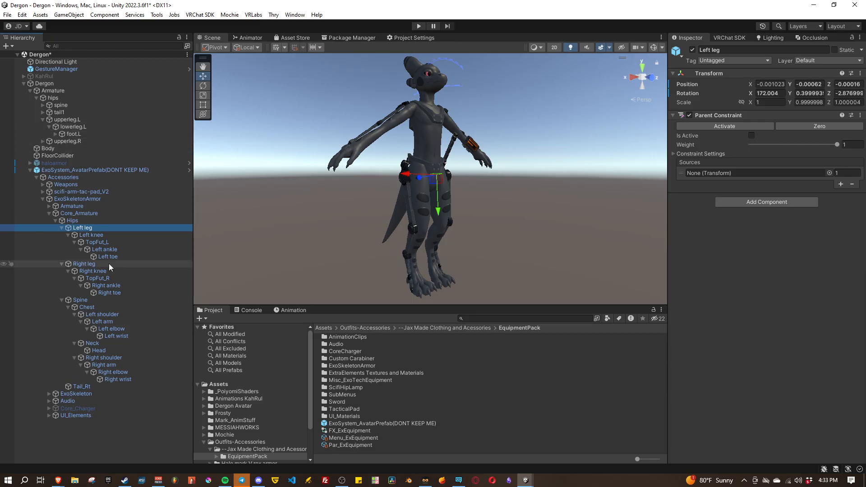
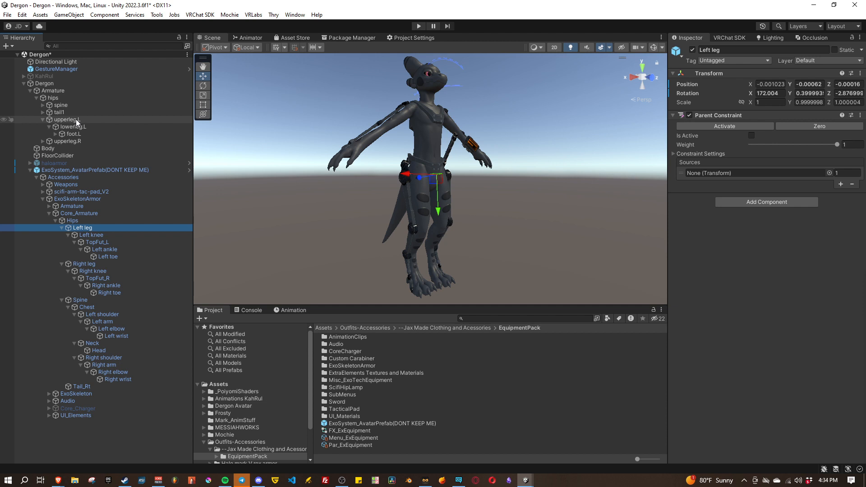
left_click_drag(76, 119, 708, 170)
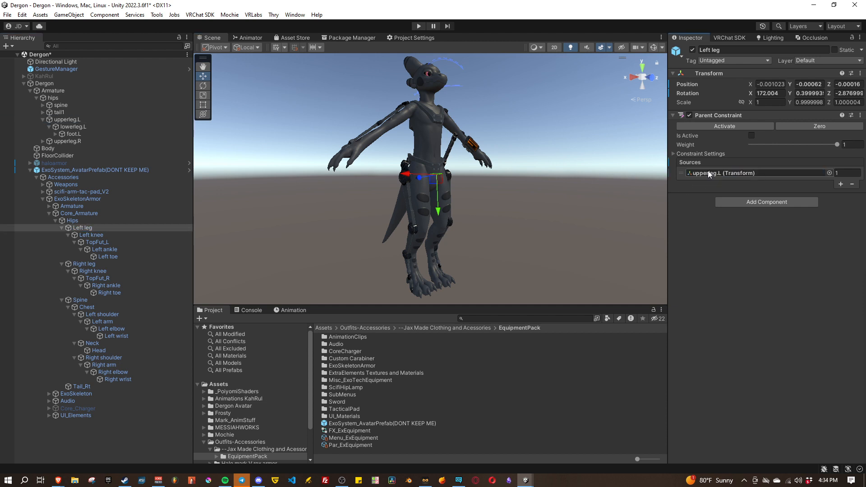
Assign the avatar's lowerleg.L bone as the source of Left knee's parent constraint.
left_click(92, 235)
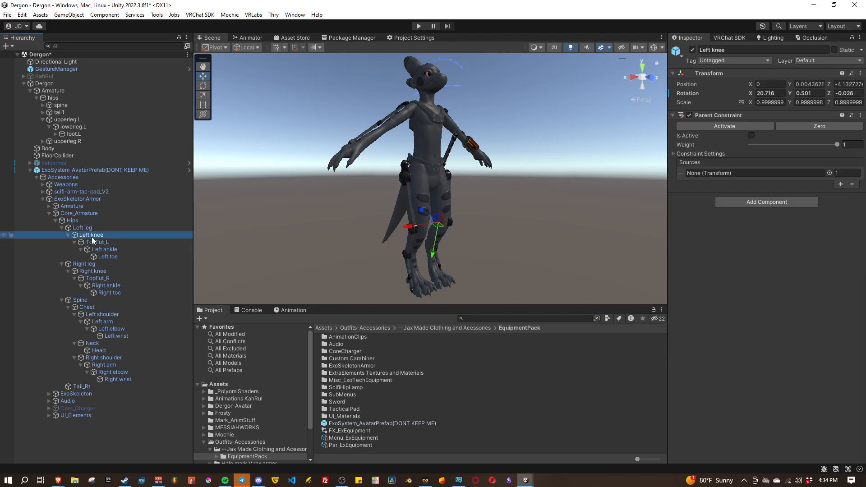
left_click(71, 126)
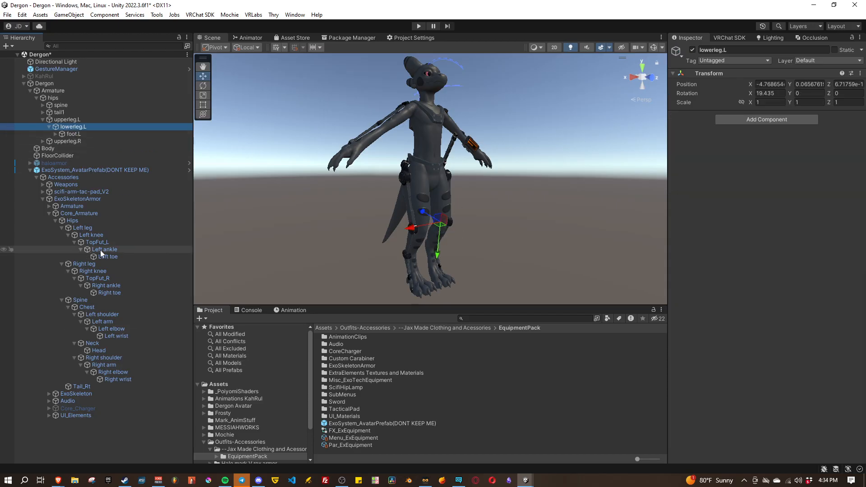
left_click(91, 236)
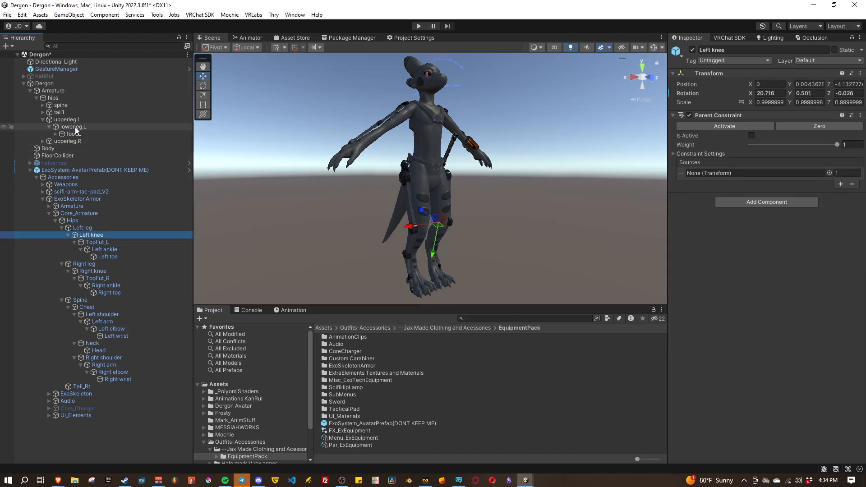
left_click_drag(76, 126, 713, 176)
Check the exoskeleton's lower left leg joints and assign lowerleg.L as the source of TopFut_L's parent constraint.
left_click(103, 241)
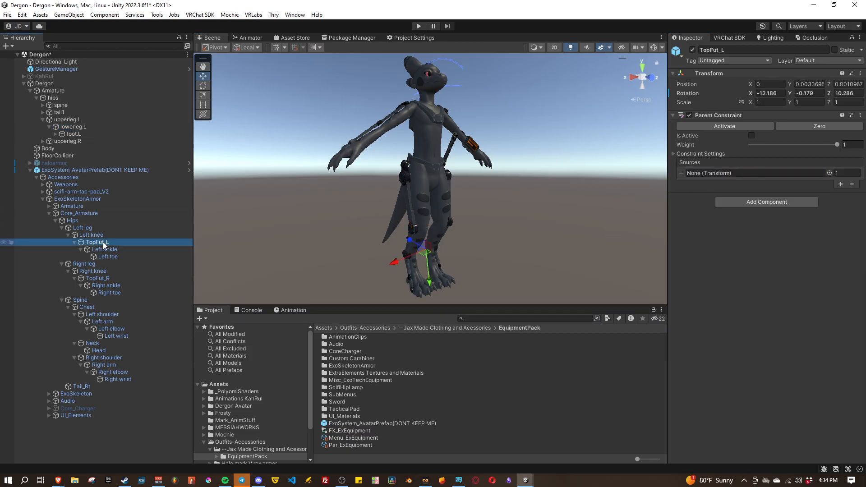
right_click_drag(518, 193, 543, 221)
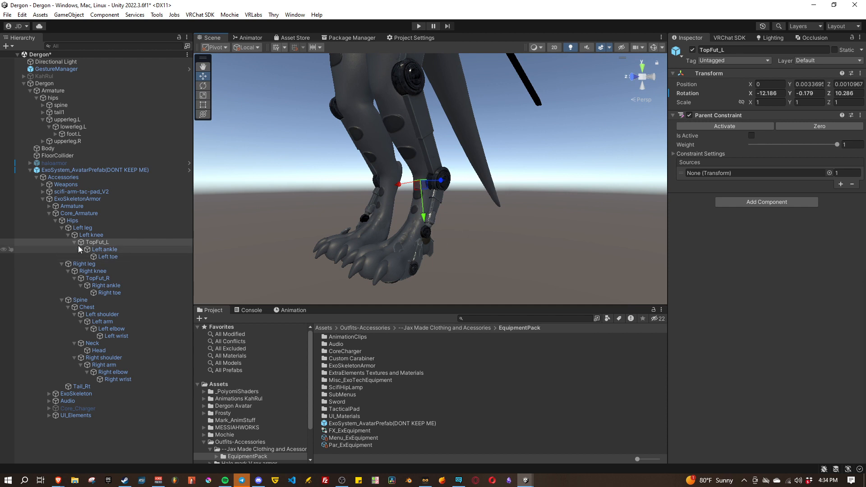
left_click(123, 243)
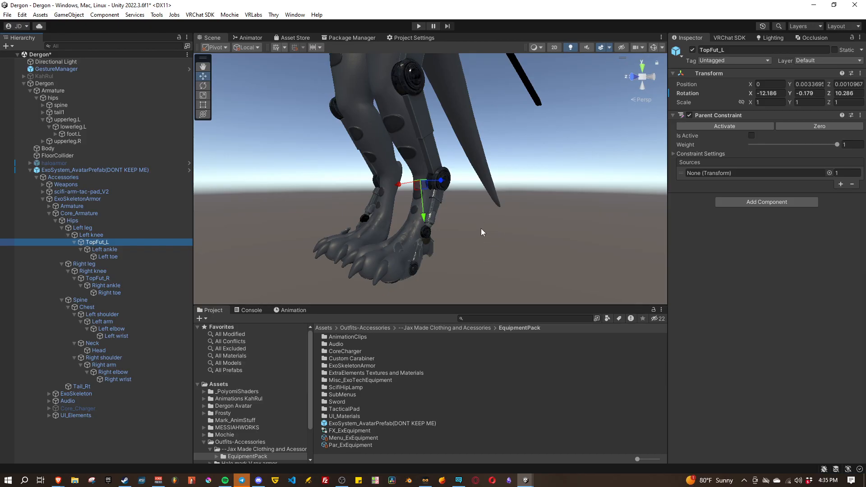
left_click(107, 251)
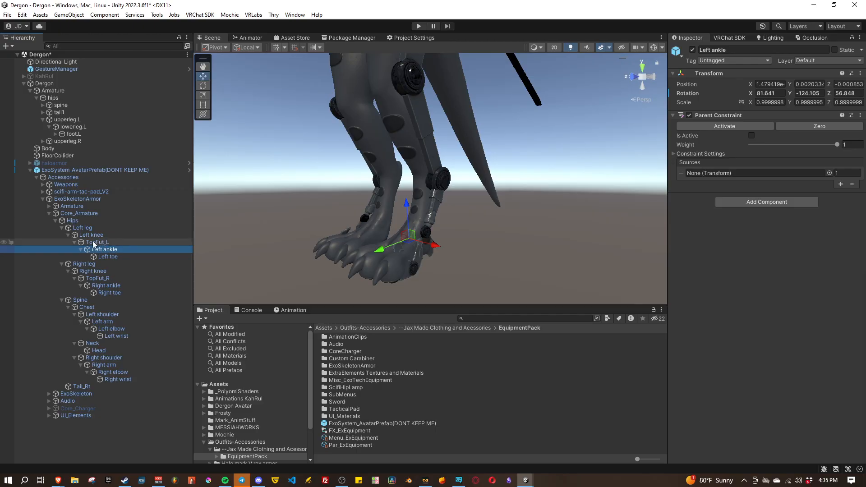
left_click(95, 243)
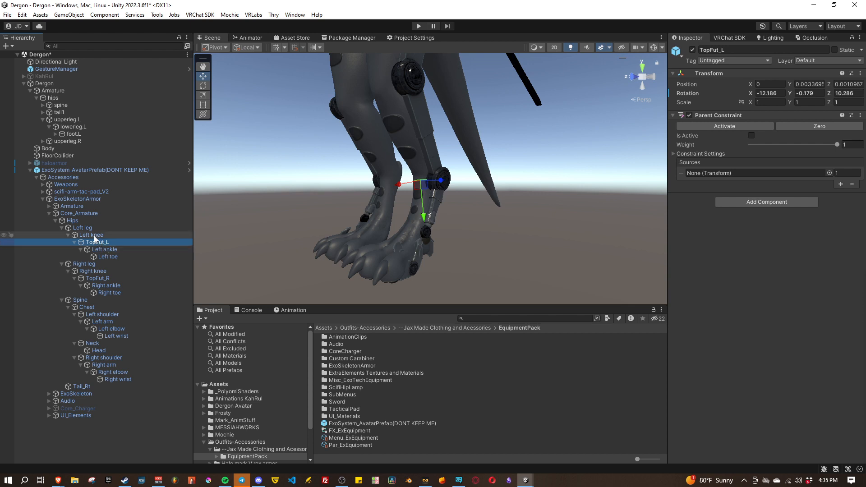
left_click(97, 236)
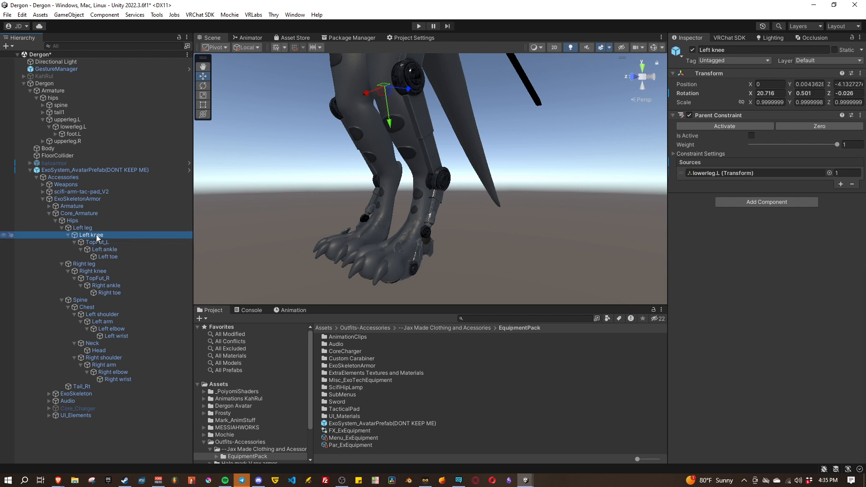
left_click(102, 243)
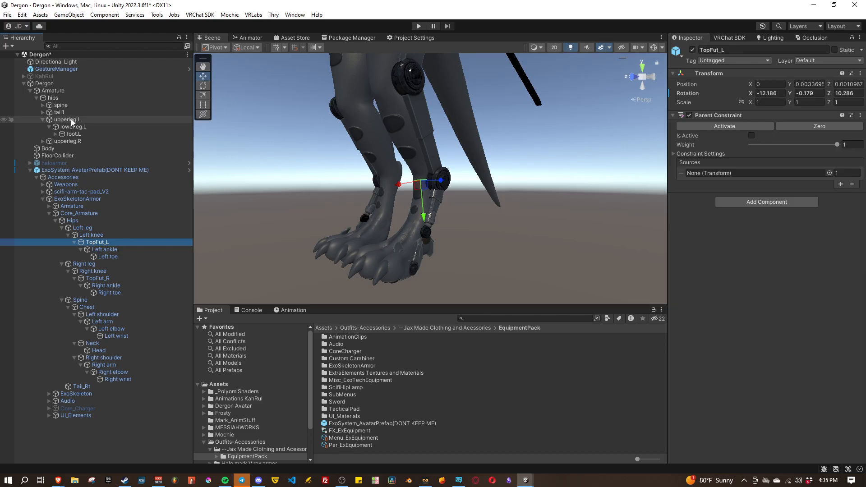
left_click_drag(80, 126, 706, 173)
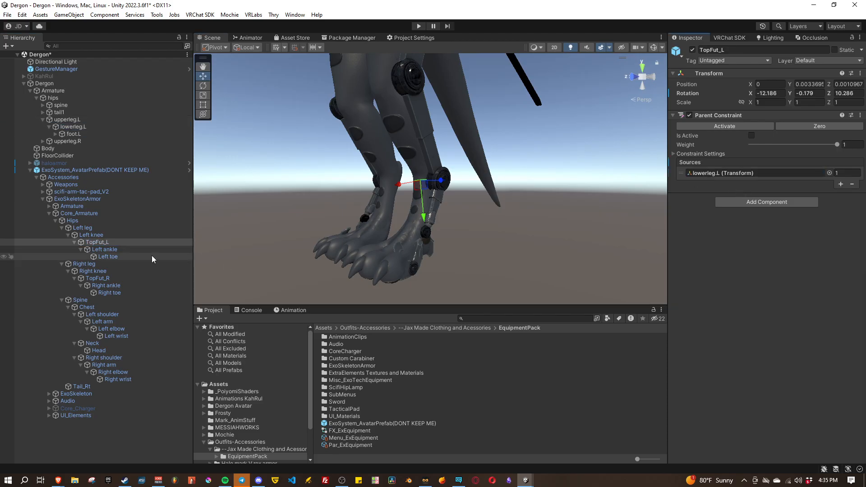
Assign the avatar's foot.L bone as the source of the parent constraint on the exoskeleton's Left ankle.
left_click(92, 235)
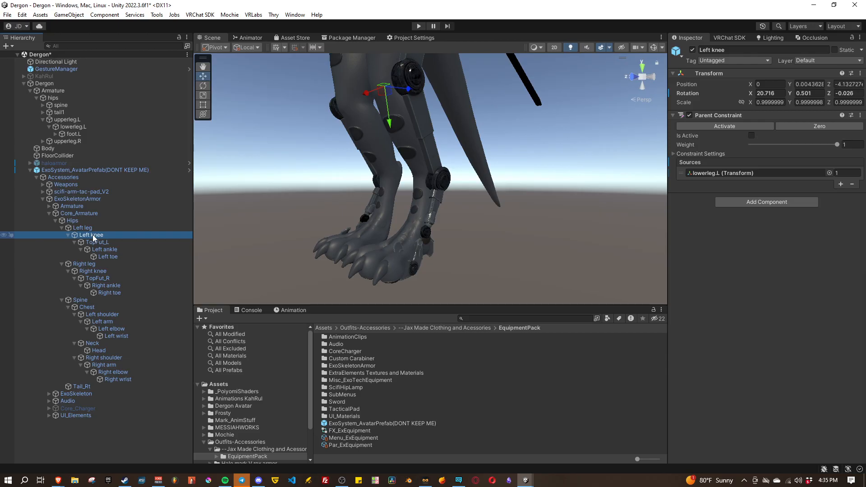
left_click(116, 251)
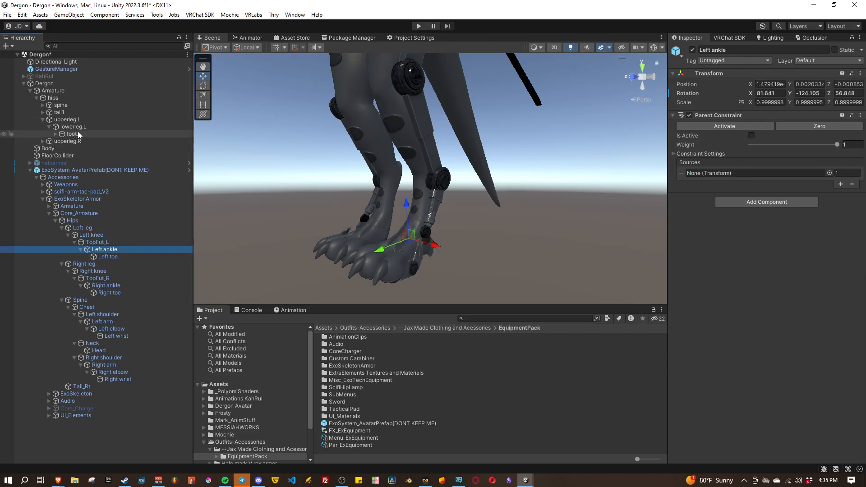
left_click(55, 135)
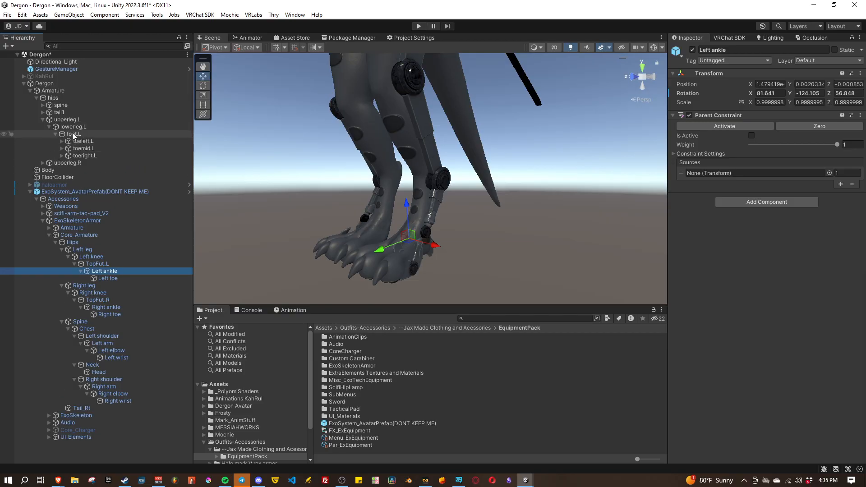
left_click(54, 134)
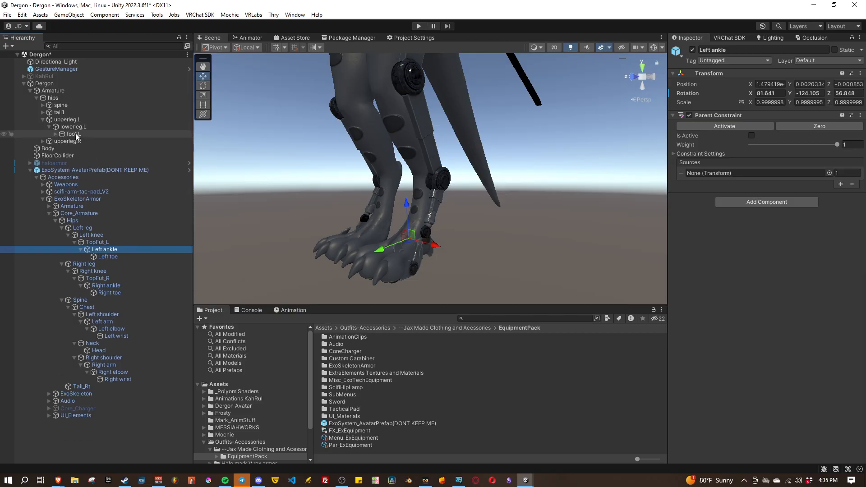
left_click_drag(482, 172, 711, 172)
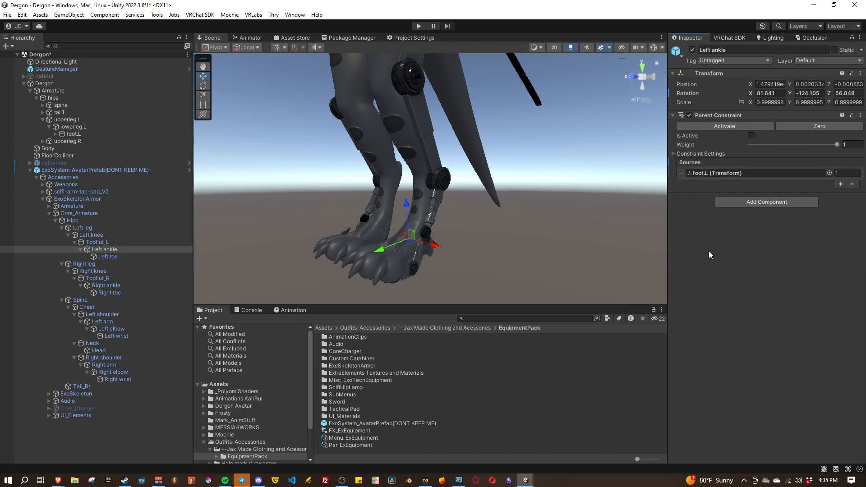
Compare the exoskeleton's Left toe with the toe bones under the avatar's foot.L.
left_click(116, 256)
right_click_drag(466, 210, 474, 259)
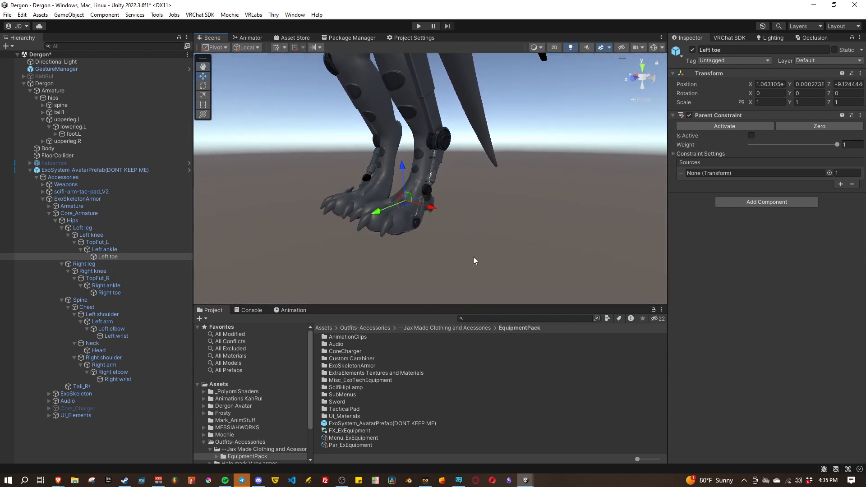
left_click(55, 134)
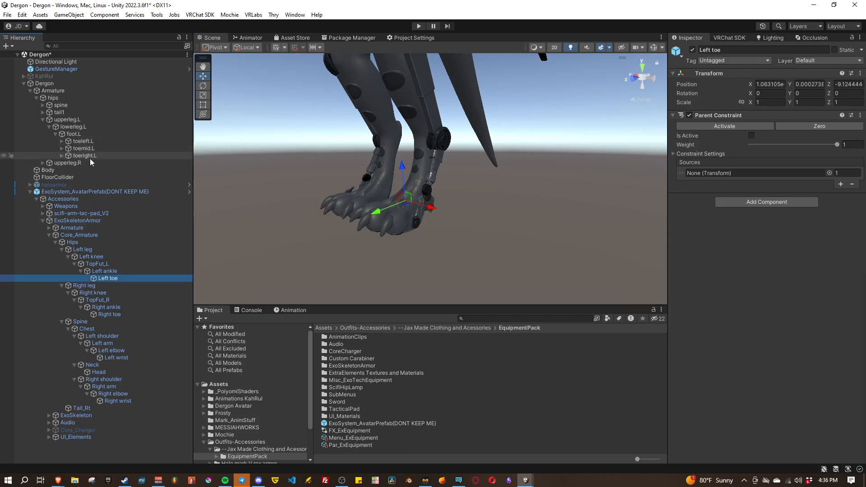
left_click(55, 134)
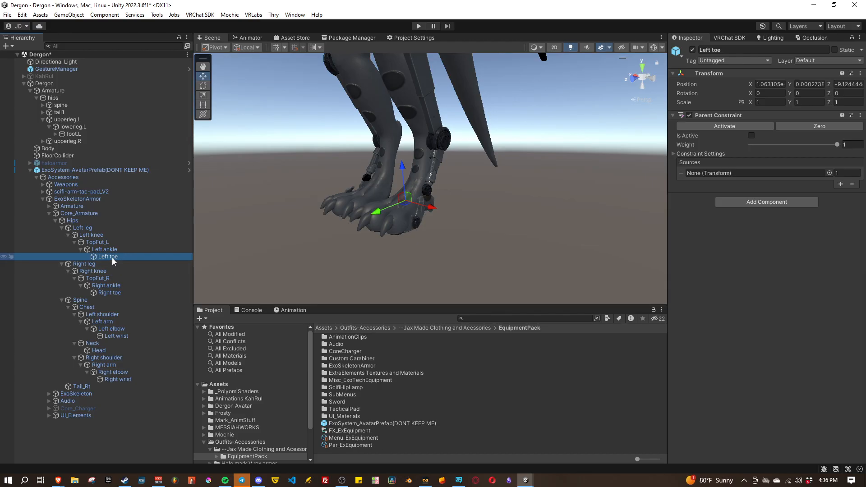
Expose the avatar's right leg bones and assign upperleg.R as the source of Right leg's parent constraint.
left_click(62, 228)
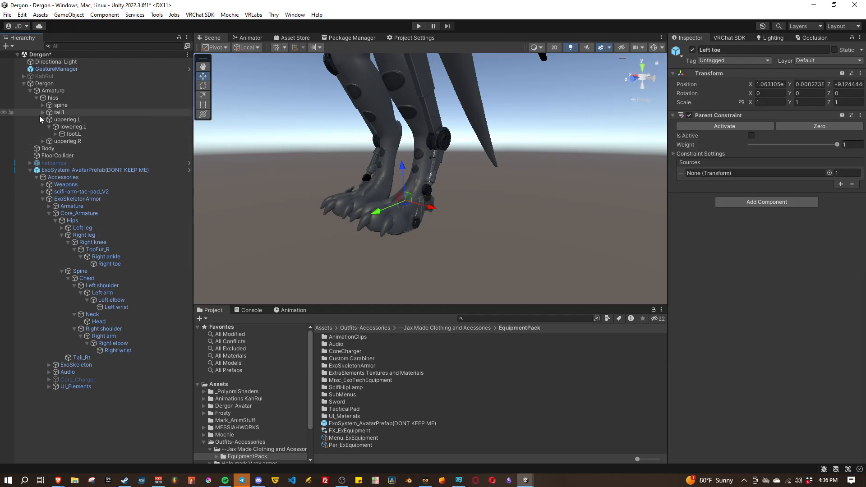
left_click(43, 120)
left_click(42, 126)
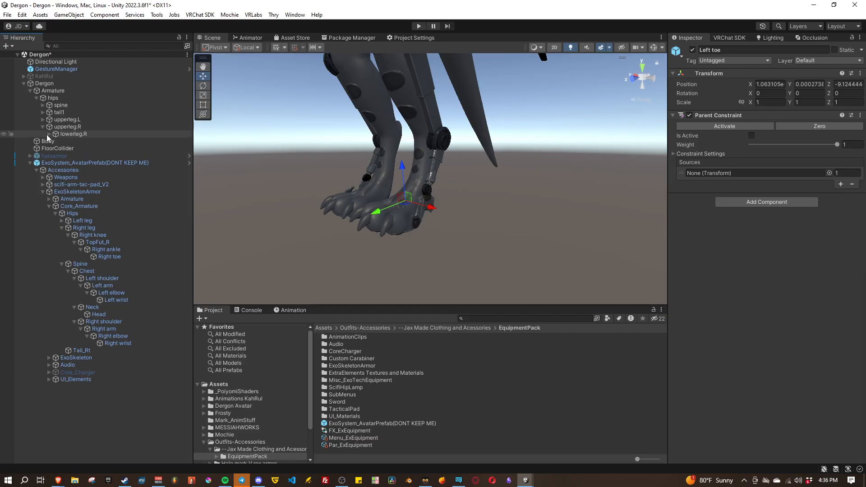
left_click(50, 134)
left_click(55, 141)
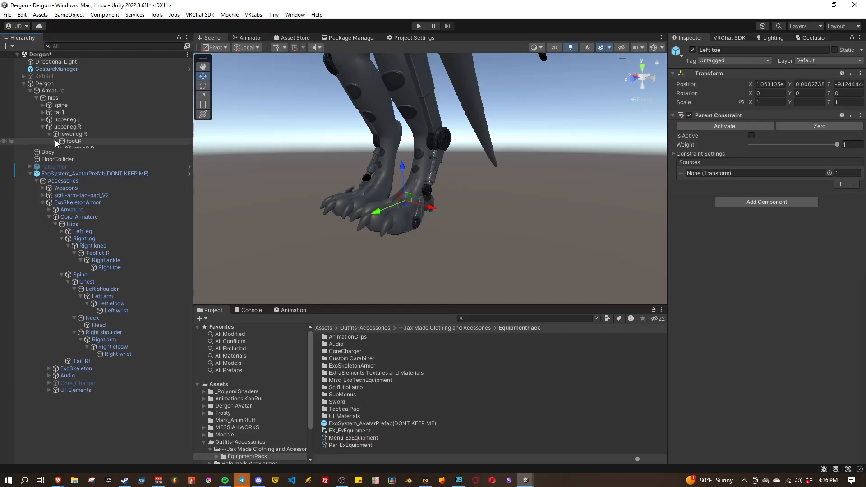
left_click(55, 140)
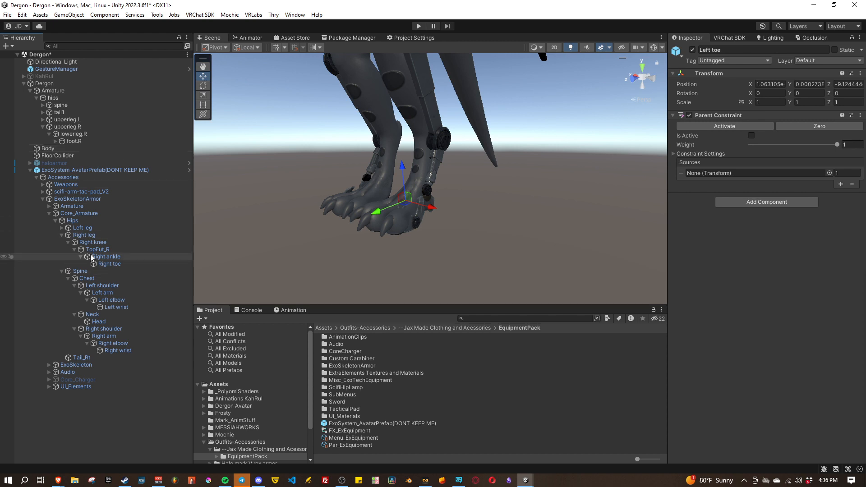
left_click(85, 235)
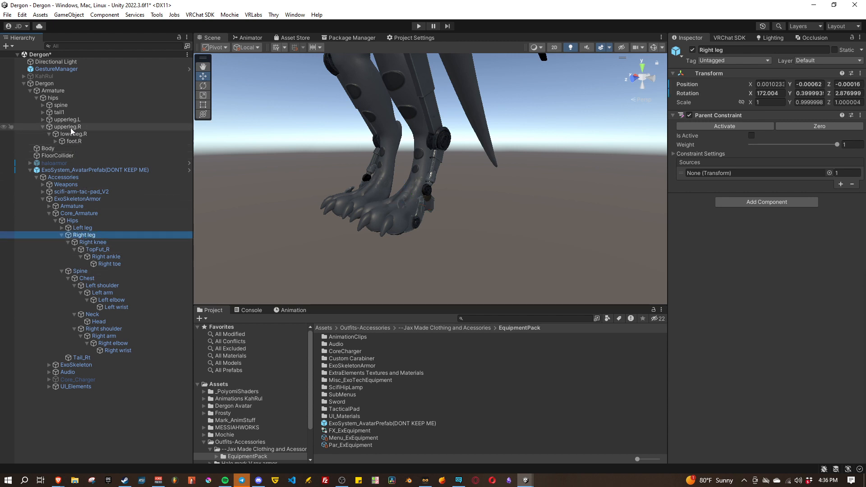
left_click_drag(71, 128, 721, 174)
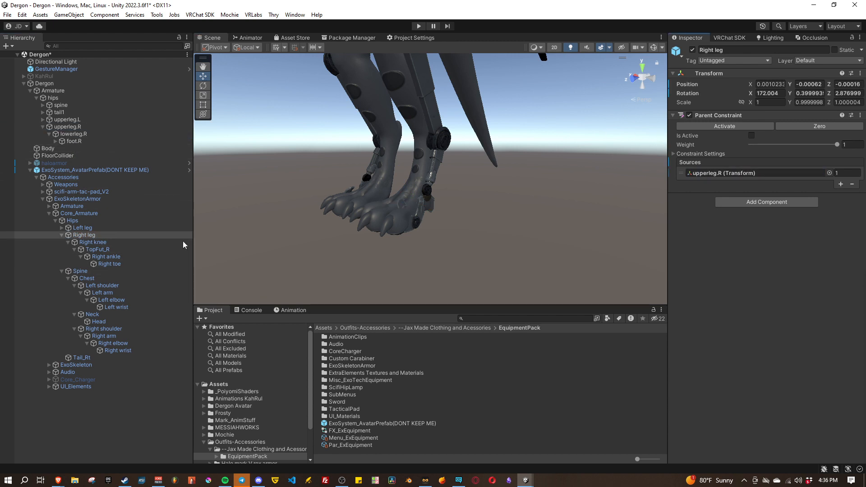
Assign the avatar's lowerleg.R bone as the parent constraint source of Right knee and TopFut_R together.
left_click(95, 243)
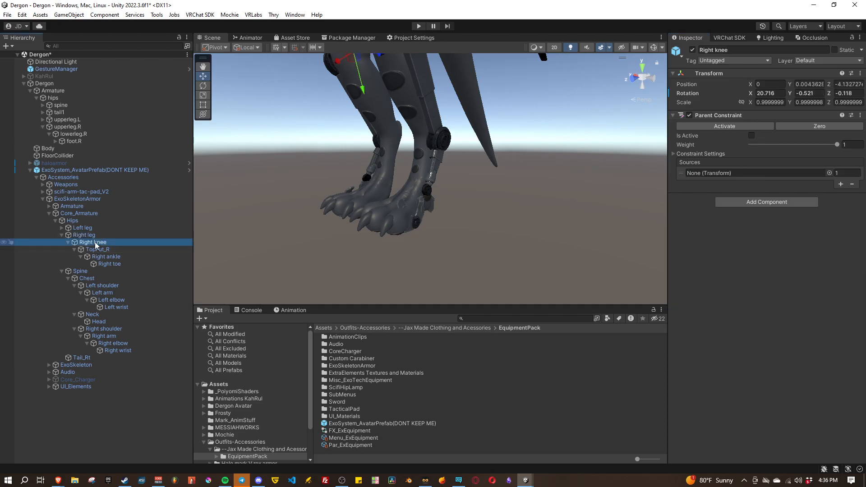
right_click_drag(395, 222, 365, 201)
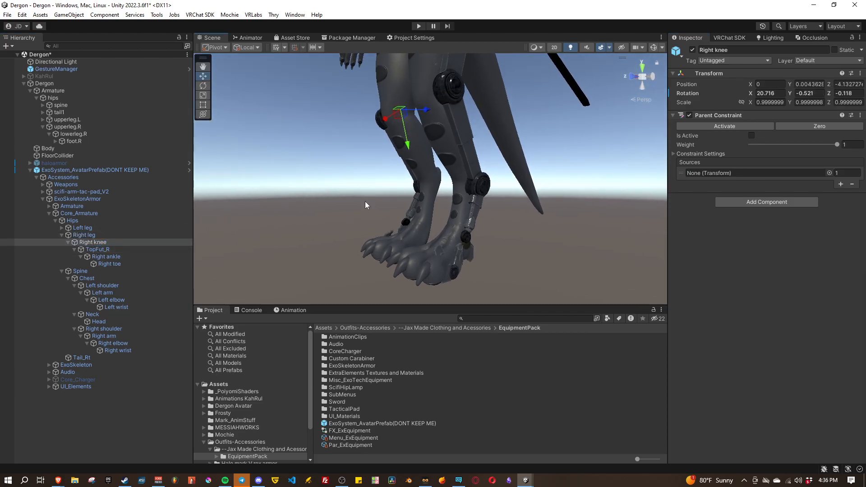
left_click(107, 249, "ctrl")
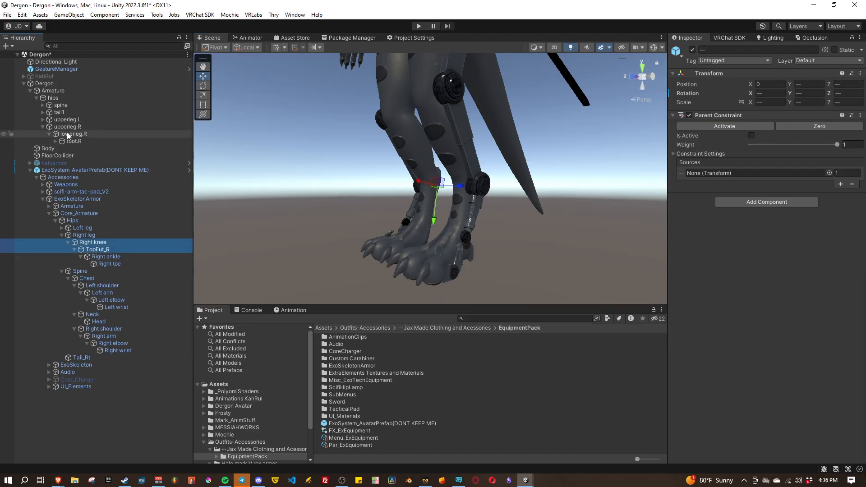
left_click_drag(67, 134, 721, 173)
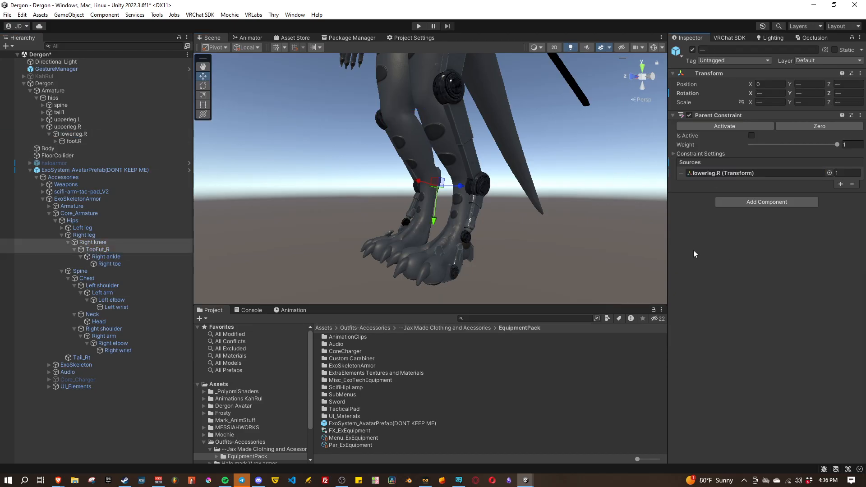
Assign the avatar's foot.R bone as the source of the parent constraint on the exoskeleton's Right ankle.
left_click_drag(460, 222, 762, 179, "alt")
left_click_drag(408, 160, 405, 96, "alt")
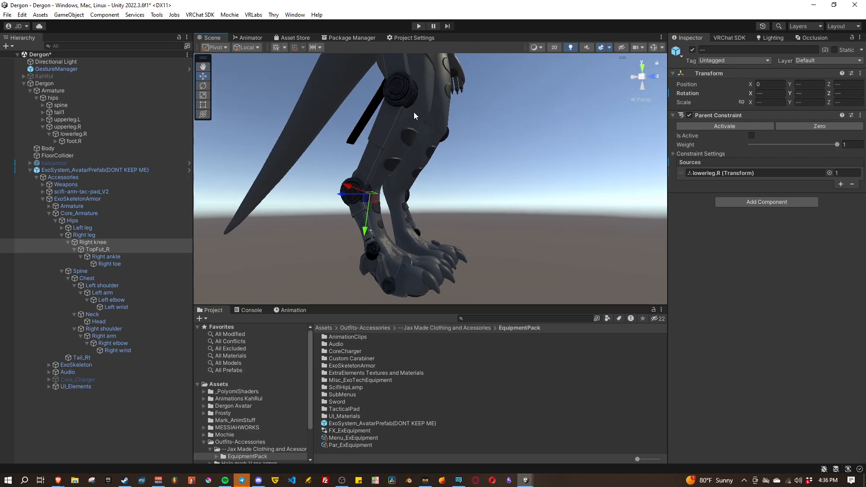
right_click_drag(469, 180, 463, 175)
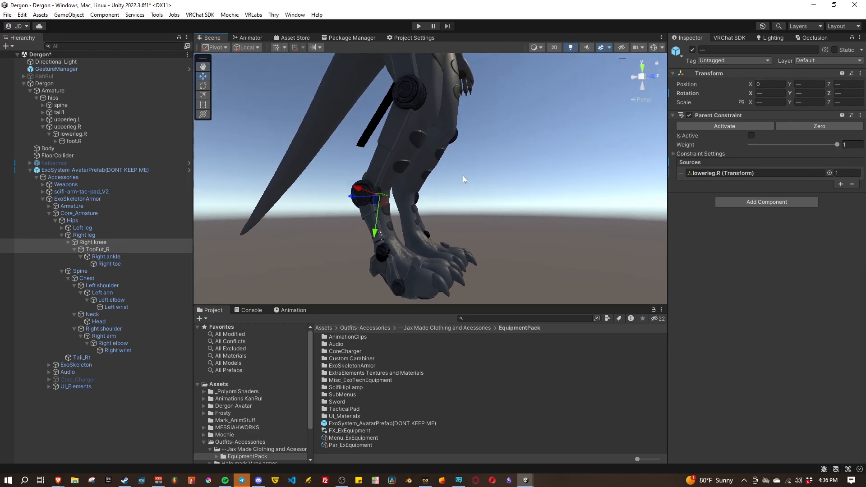
left_click(103, 256)
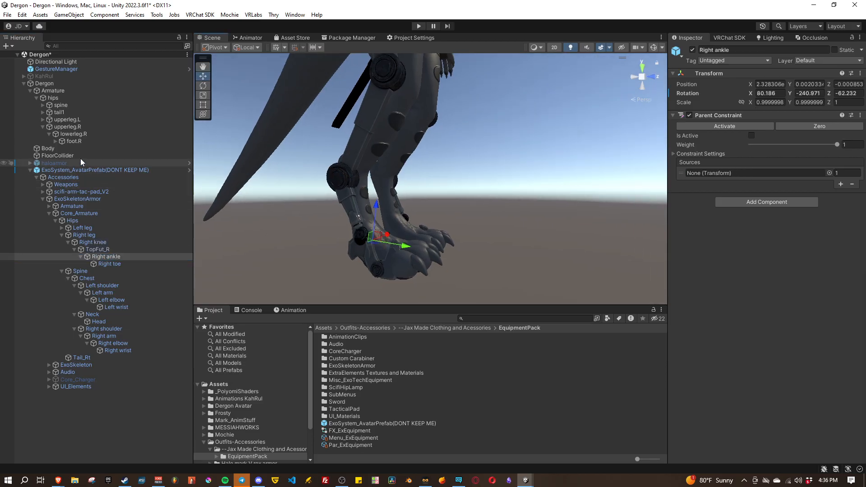
left_click_drag(71, 140, 726, 173)
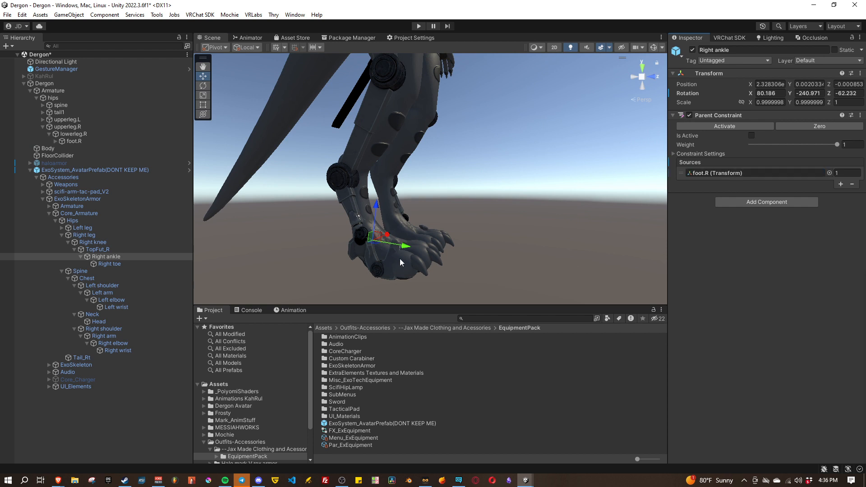
Collapse the right leg hierarchies, expose the avatar's spine bones and assign spine as the source of the exoskeleton Spine's parent constraint.
left_click(108, 265)
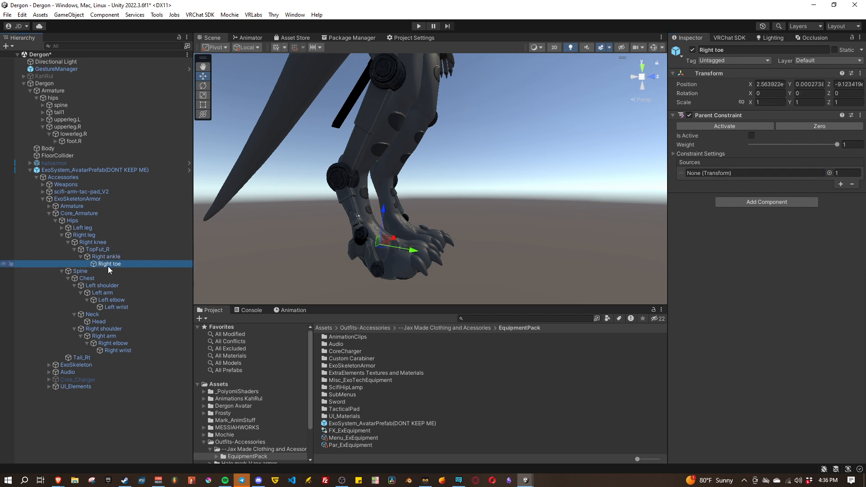
left_click(81, 256)
left_click(61, 235)
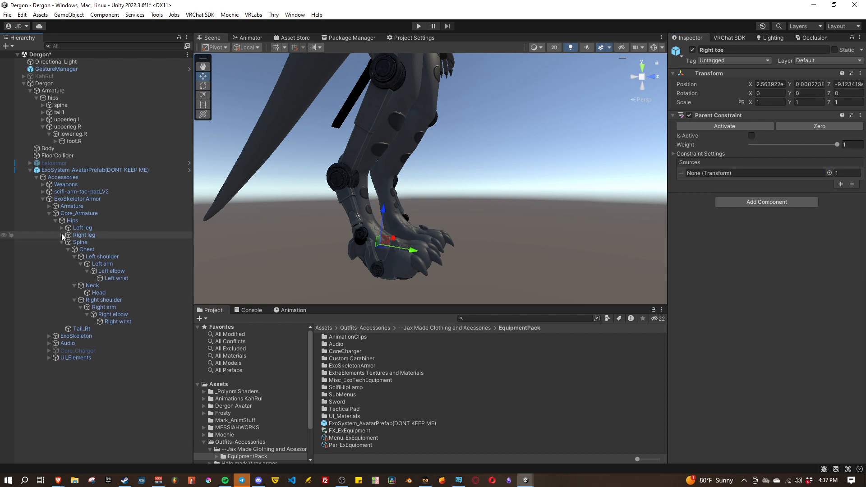
left_click(79, 243)
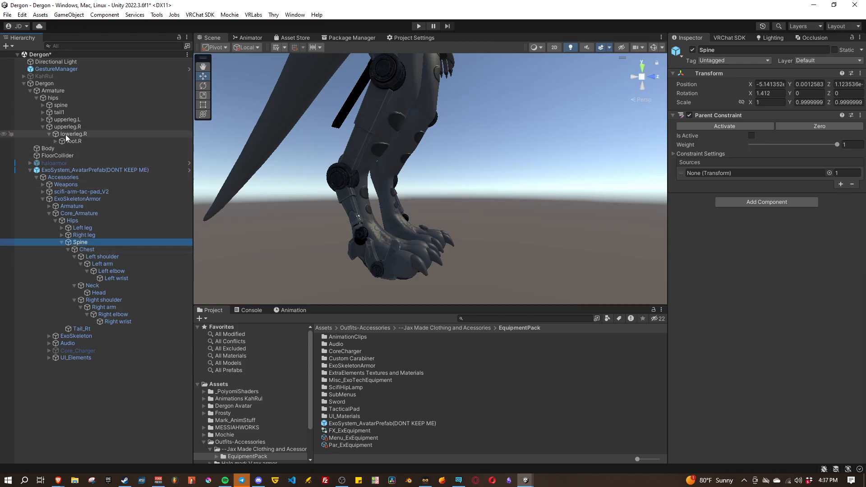
left_click(43, 127)
left_click(42, 104)
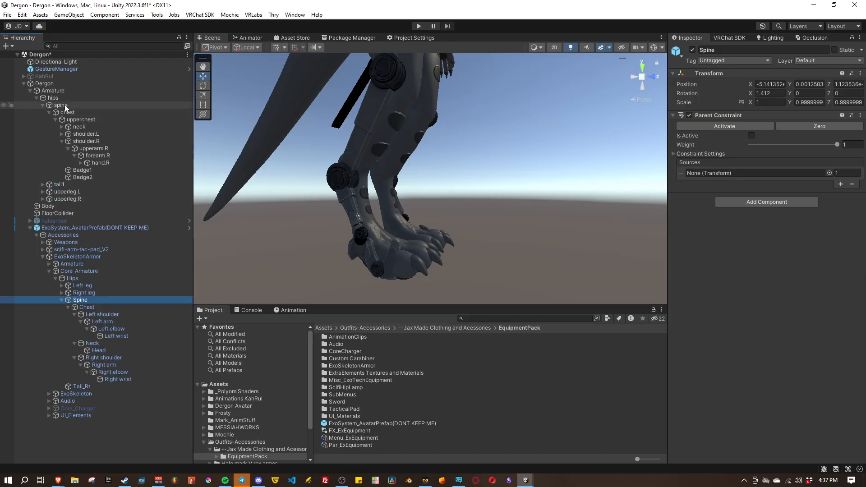
left_click_drag(64, 105, 724, 180)
Assign the avatar's chest bone to the exoskeleton Chest's parent constraint and replace that source with the upperchest bone.
left_click(91, 307)
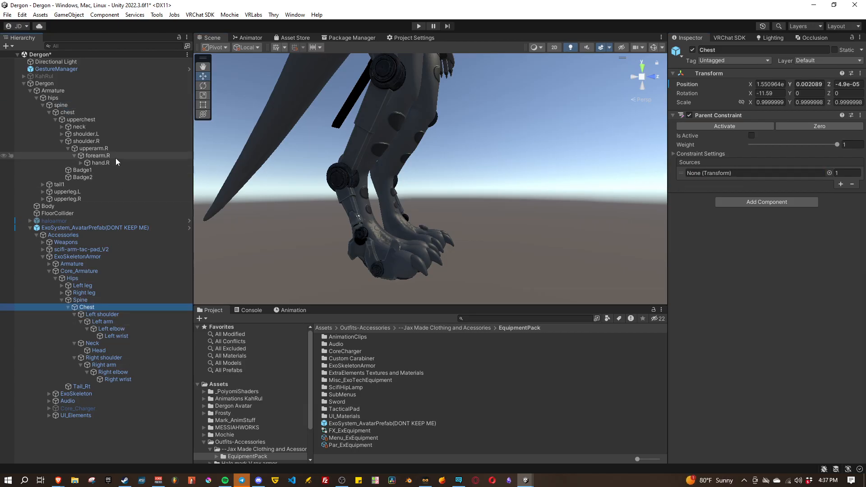
left_click_drag(69, 112, 708, 174)
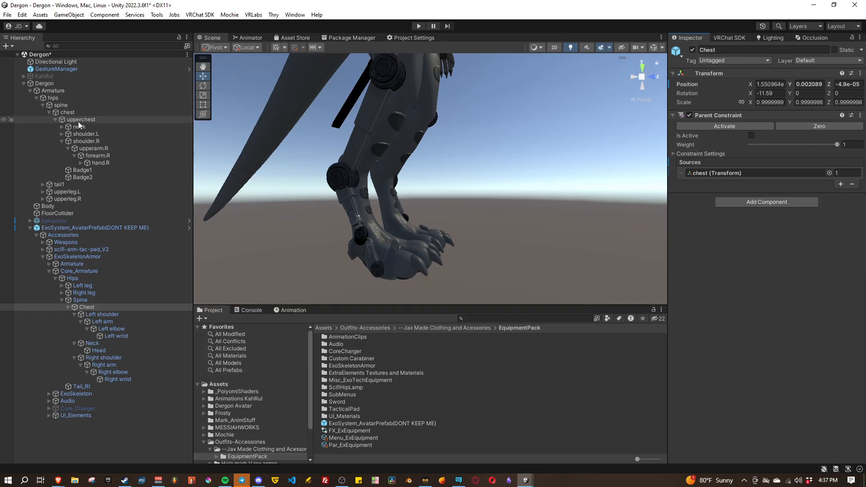
left_click(55, 120)
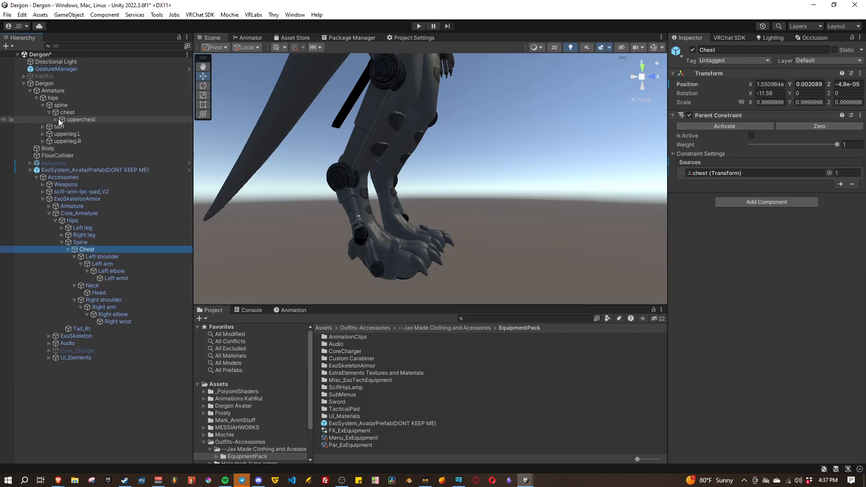
left_click(55, 120)
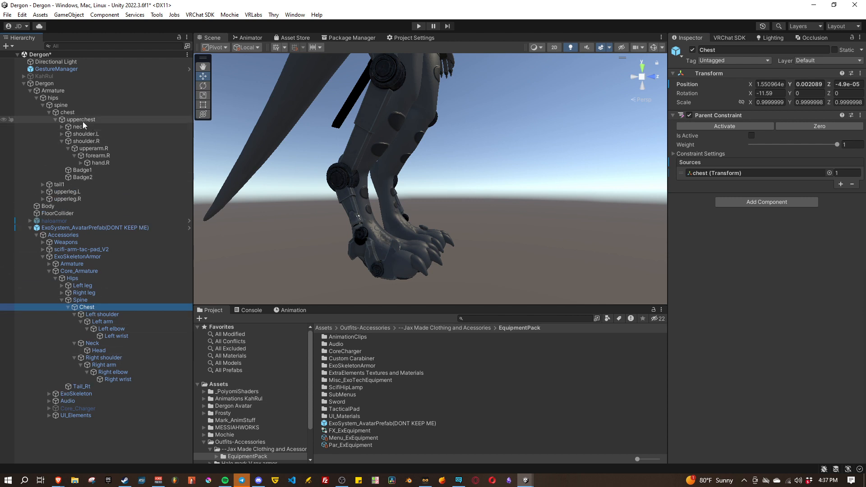
left_click_drag(76, 121, 743, 175)
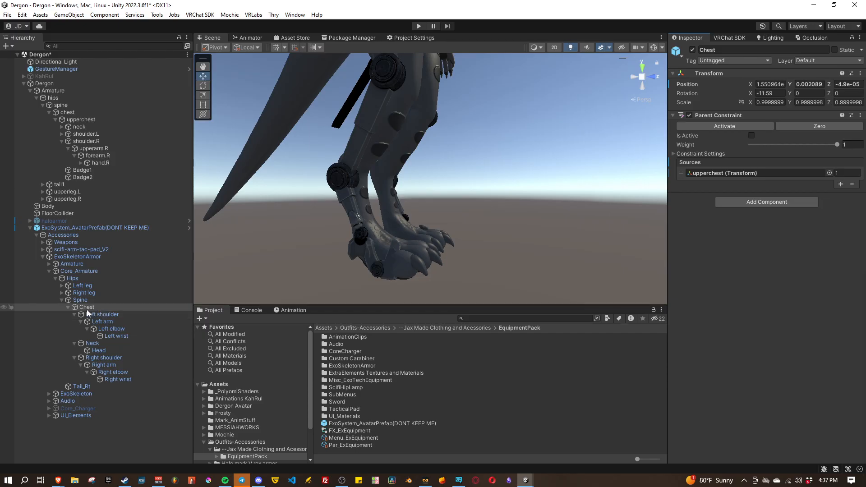
left_click(94, 307)
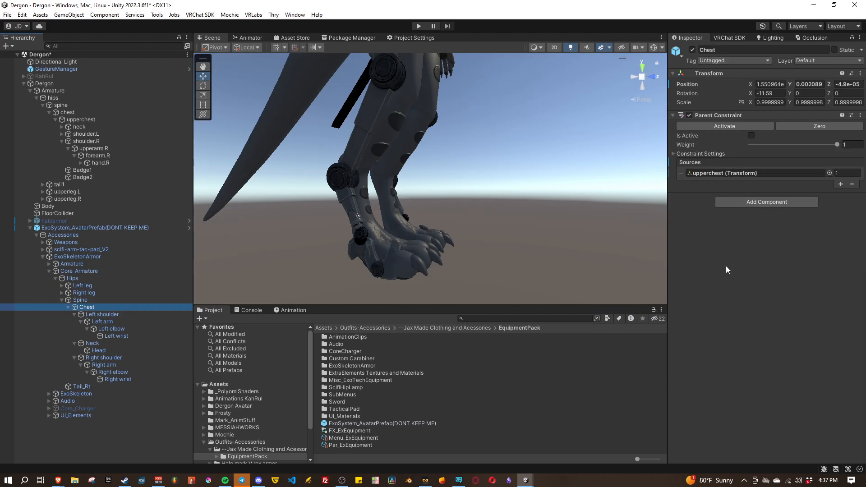
left_click(77, 121)
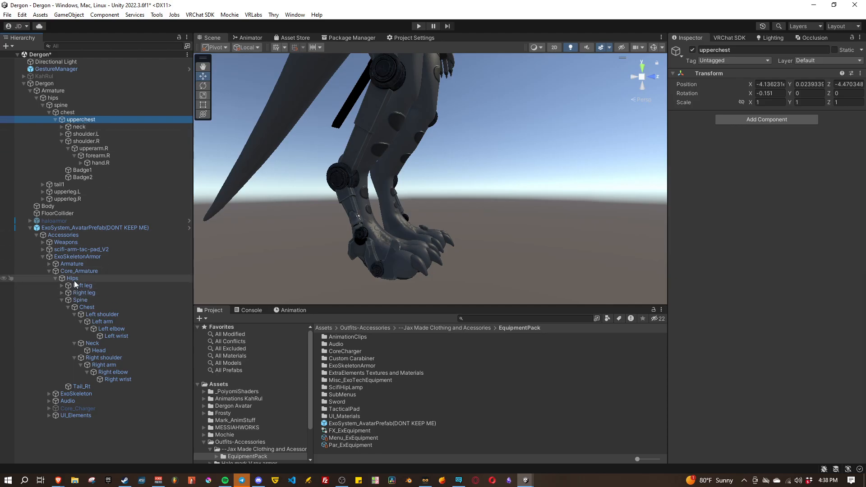
Expose the avatar's left arm bones and assign shoulder.L as the source of the exoskeleton Left shoulder's parent constraint.
left_click(98, 314)
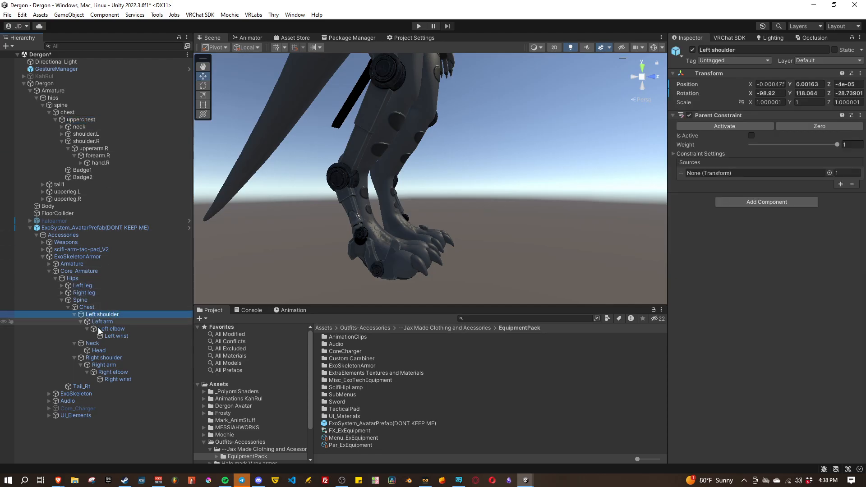
left_click(62, 134)
left_click(68, 141)
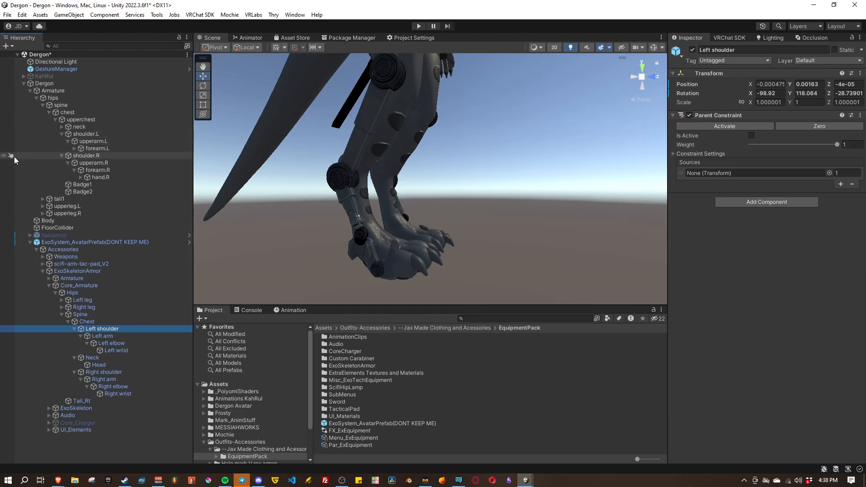
left_click(75, 149)
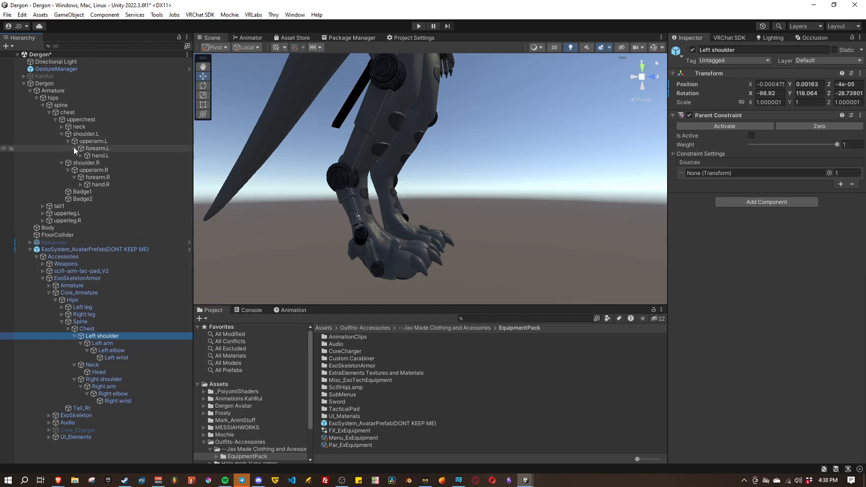
left_click(81, 185)
left_click(80, 184)
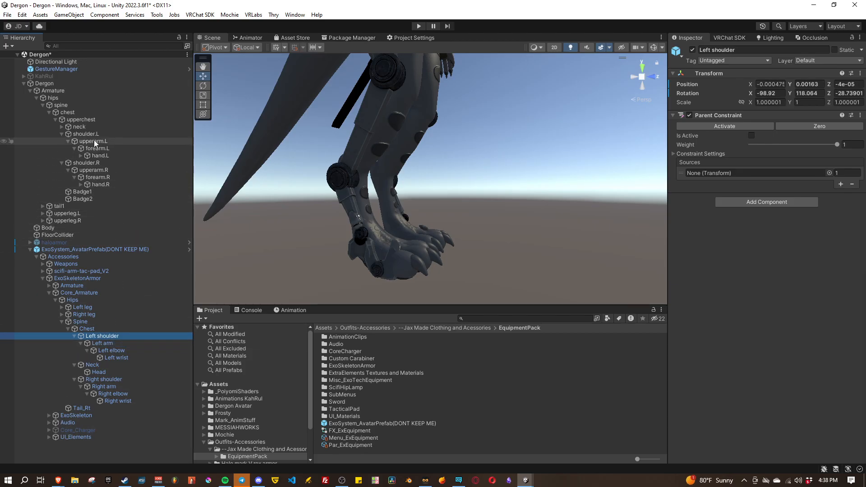
left_click_drag(88, 134, 707, 173)
Assign the avatar's upperarm.L bone to the exoskeleton Left arm's parent constraint and forearm.L to the Left elbow's.
left_click(104, 344)
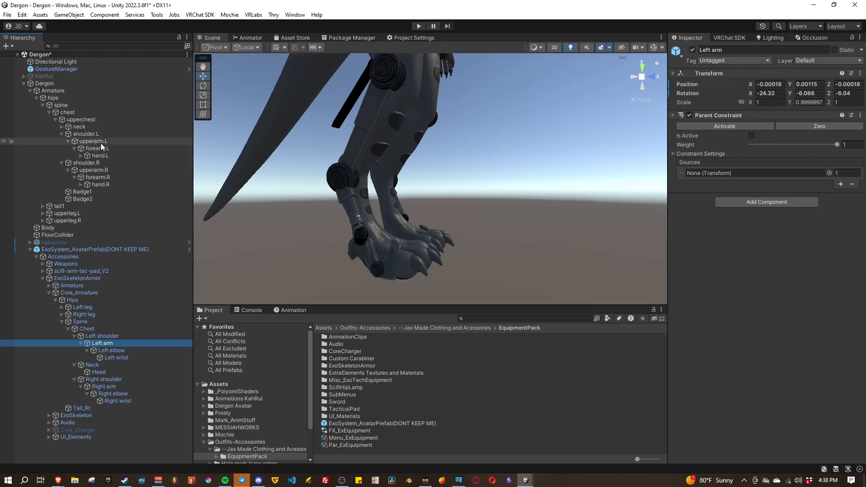
left_click_drag(101, 142, 712, 169)
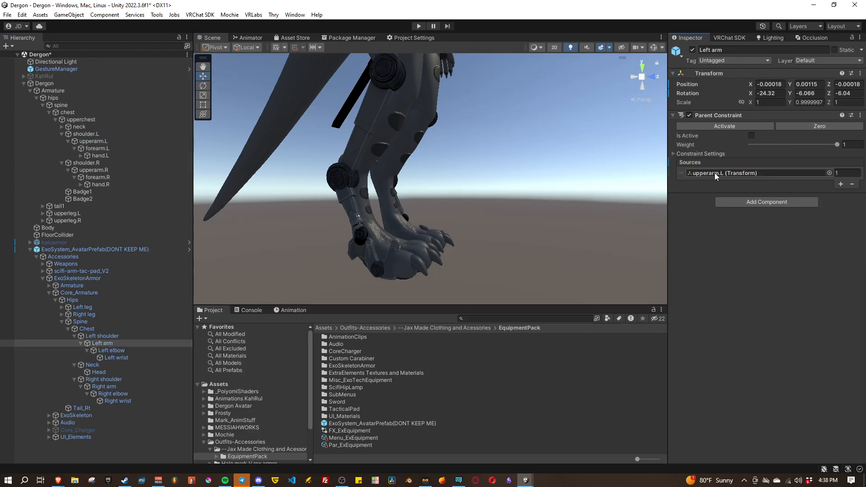
left_click(116, 351)
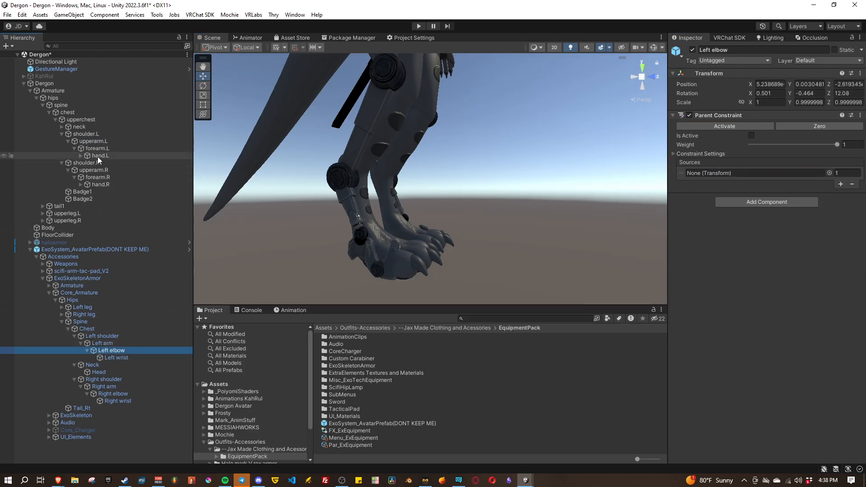
left_click_drag(105, 152, 703, 174)
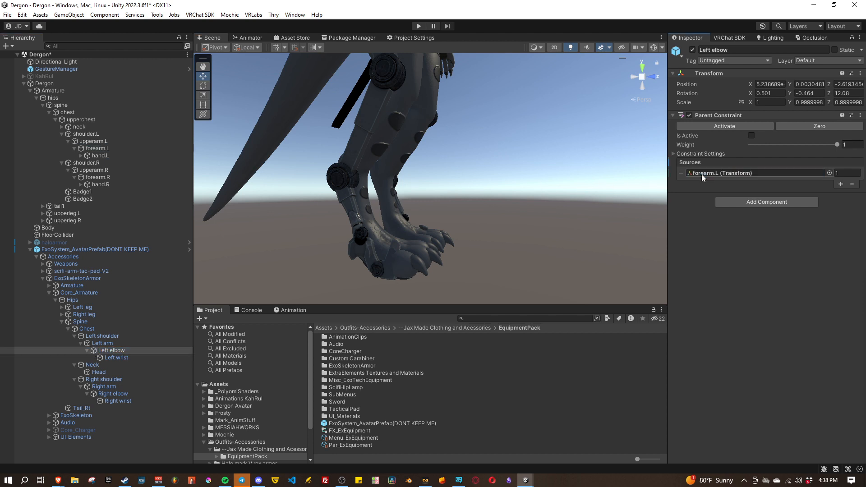
Assign the avatar's hand.L bone as the Left wrist's parent constraint source and collapse the exoskeleton's Left shoulder hierarchy.
left_click(117, 358)
left_click_drag(102, 155, 708, 172)
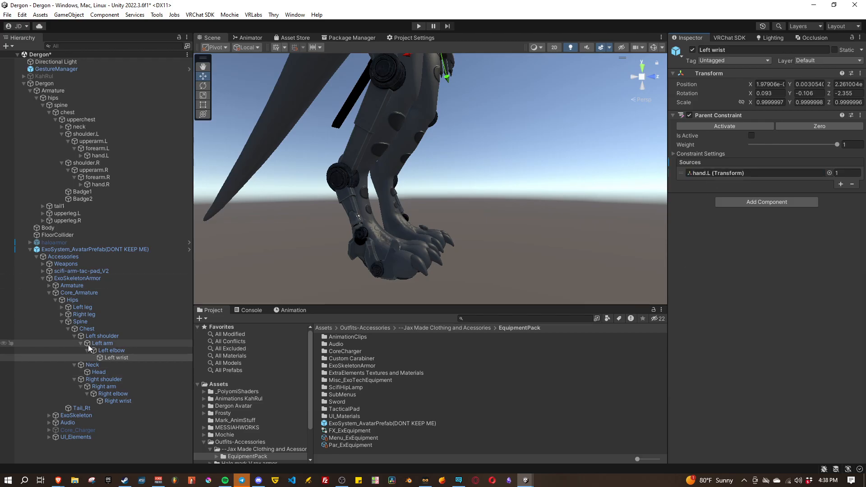
left_click(75, 338)
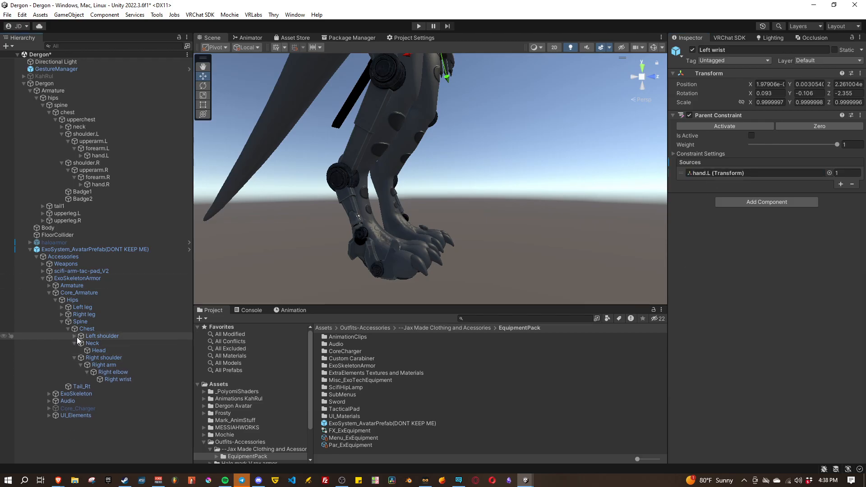
Expand the avatar's neck bone and assign it as the source of the exoskeleton Neck's parent constraint.
left_click(92, 343)
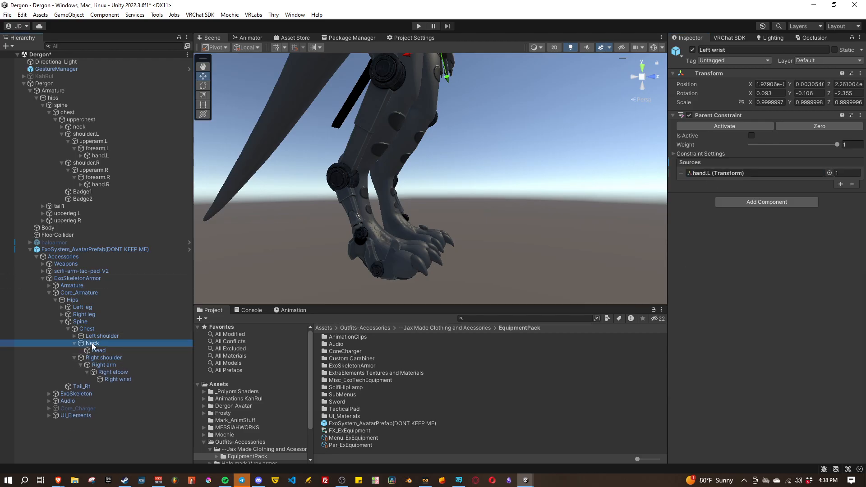
left_click(62, 127)
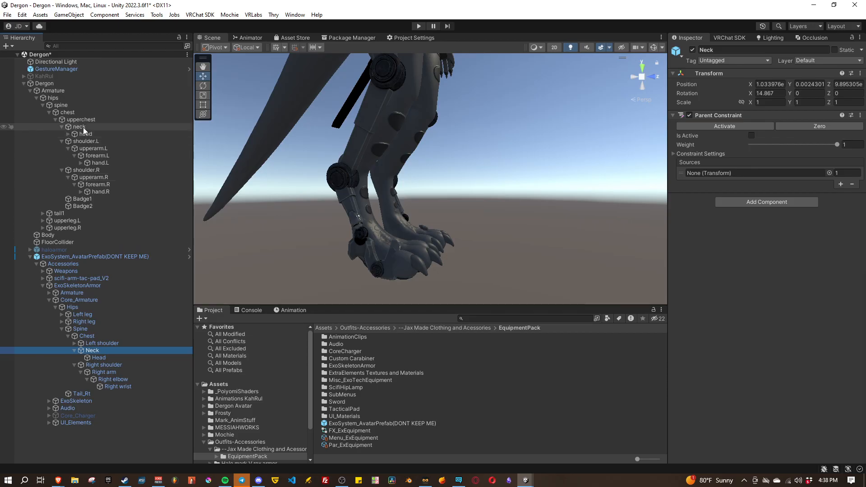
left_click_drag(83, 127, 705, 176)
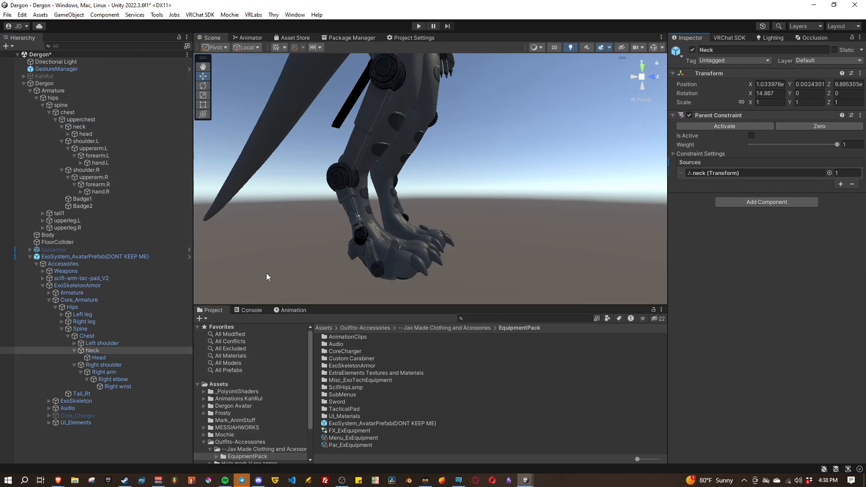
Assign the avatar's head bone to the exoskeleton Head's parent constraint and collapse the finished neck and left shoulder hierarchies.
left_click(97, 358)
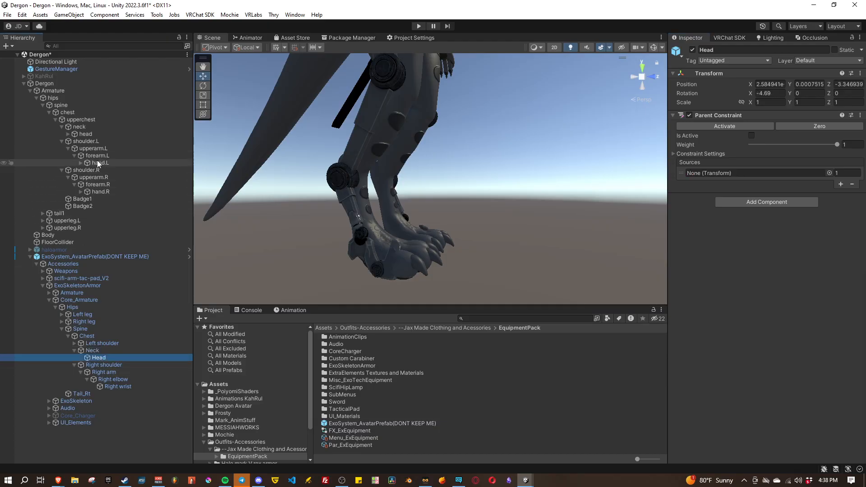
left_click(85, 135)
left_click_drag(87, 134, 744, 173)
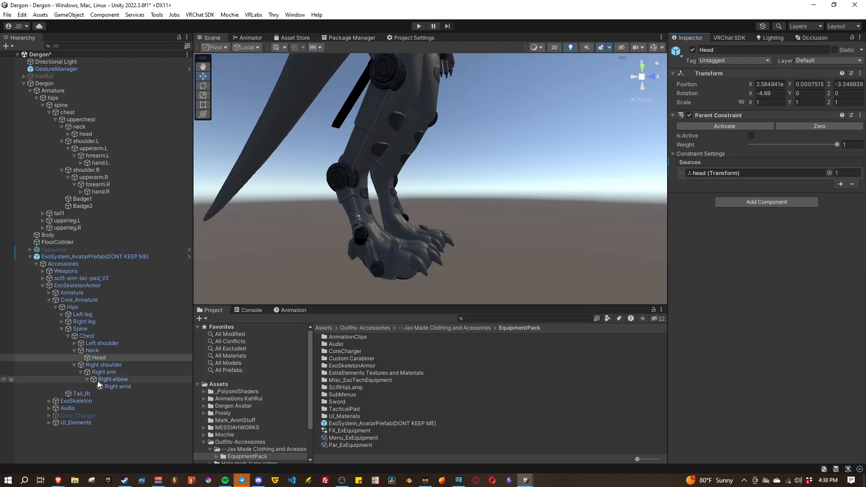
left_click(75, 350)
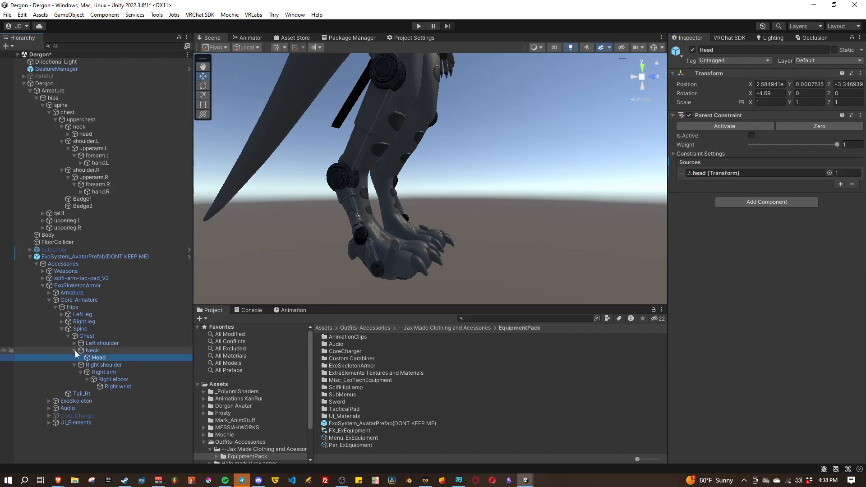
left_click(61, 126)
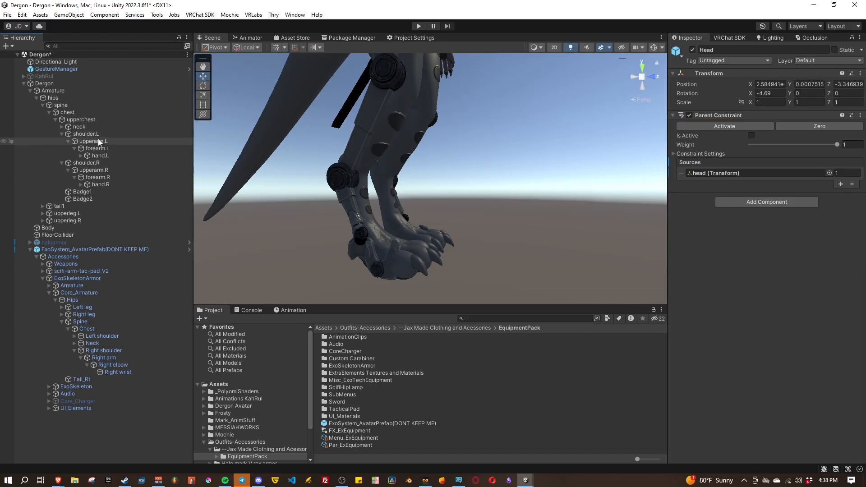
left_click(62, 134)
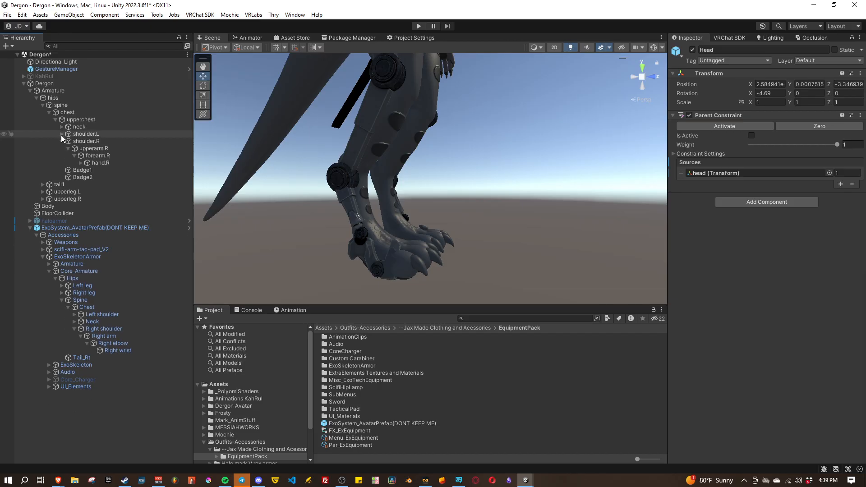
Assign the avatar's shoulder.R bone to the exoskeleton Right shoulder's parent constraint and upperarm.R to the Right arm's.
left_click(94, 315)
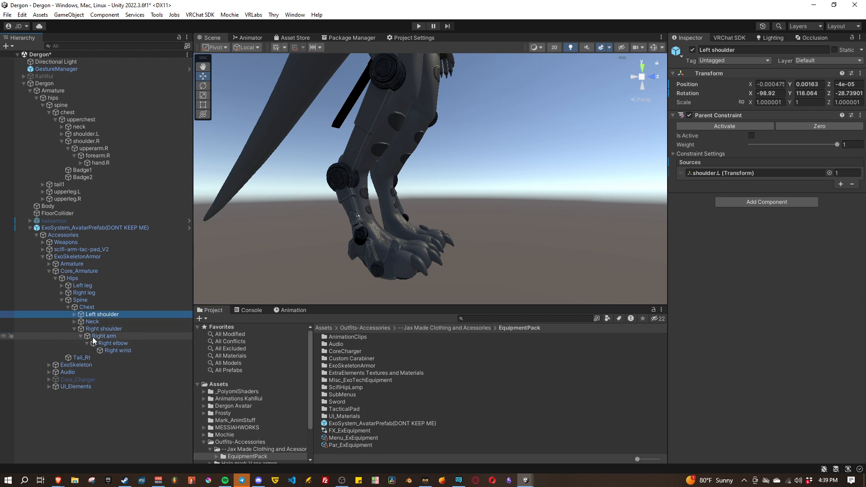
left_click(101, 329)
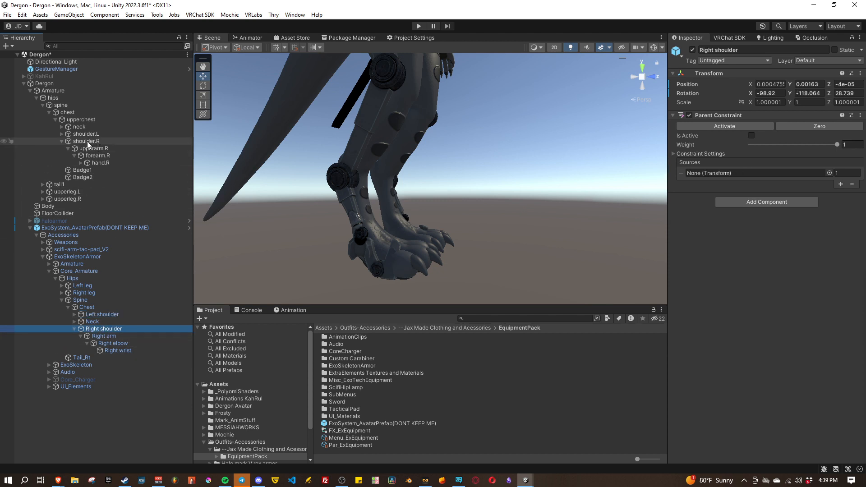
left_click_drag(87, 142, 740, 173)
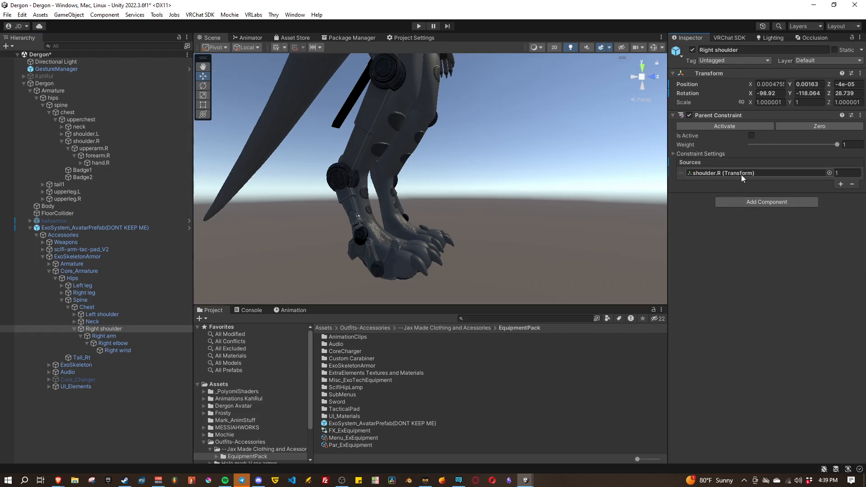
left_click(107, 337)
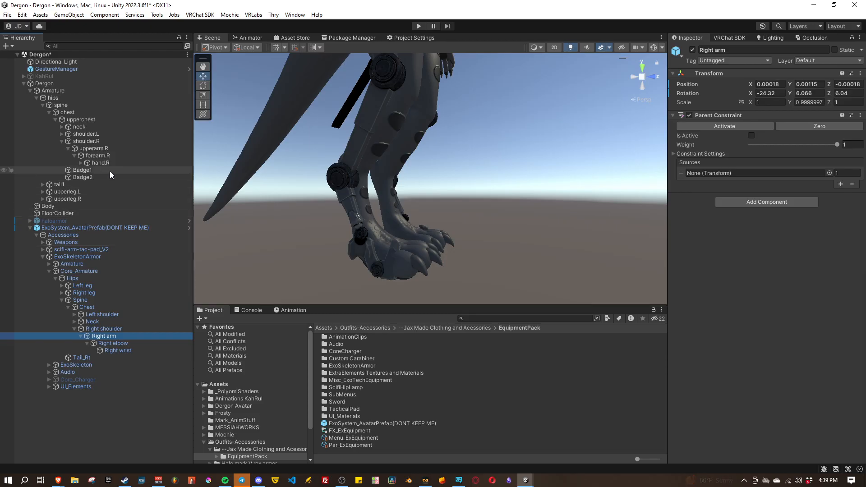
left_click_drag(92, 147, 749, 173)
Assign the avatar's forearm.R bone to the exoskeleton Right elbow's parent constraint and hand.R to the Right wrist's.
left_click(119, 342)
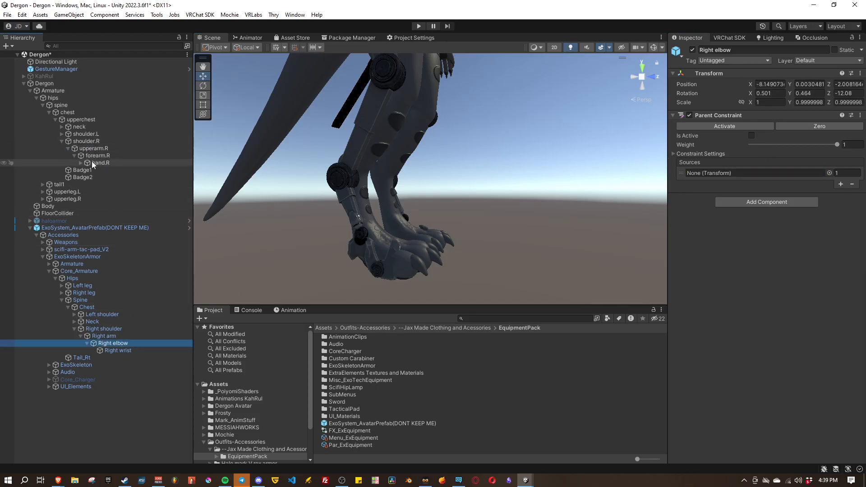
left_click_drag(94, 155, 715, 174)
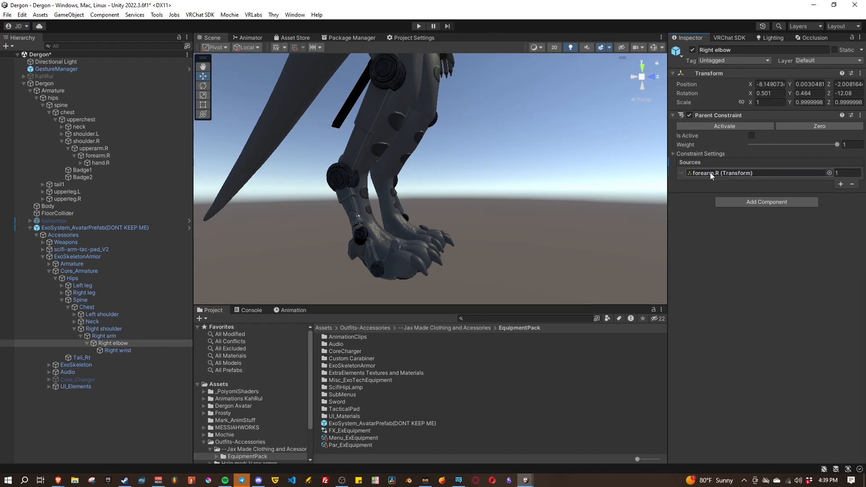
left_click(115, 350)
left_click_drag(100, 162, 738, 176)
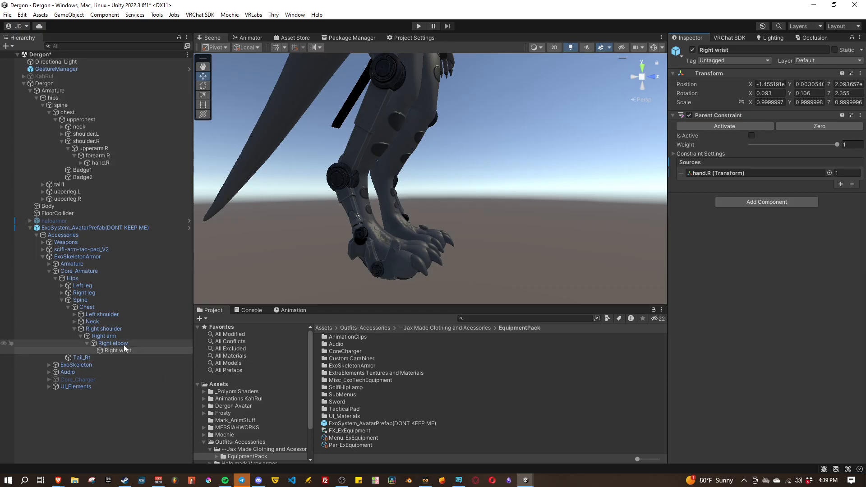
Select the exoskeleton's Hips with all its child bones except Tail_Rt and enable Is Active on their parent constraints together.
key("s")
right_click_drag(489, 197, 412, 197)
key("w")
key("s")
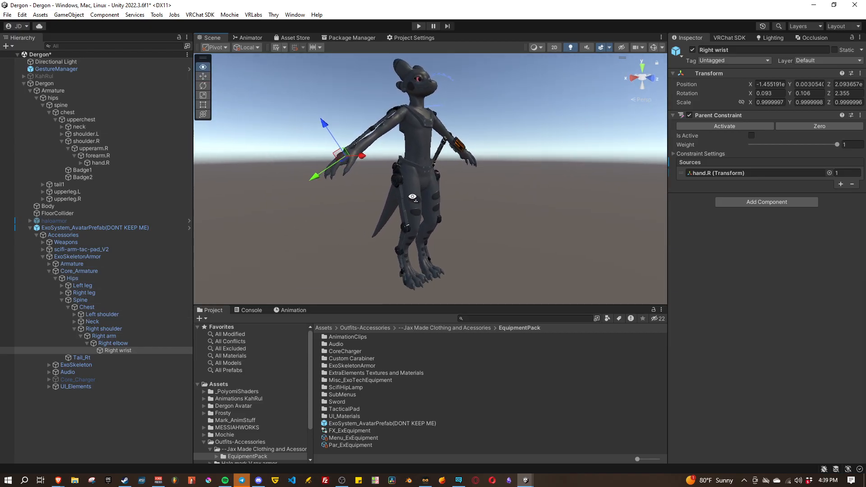
left_click(80, 272)
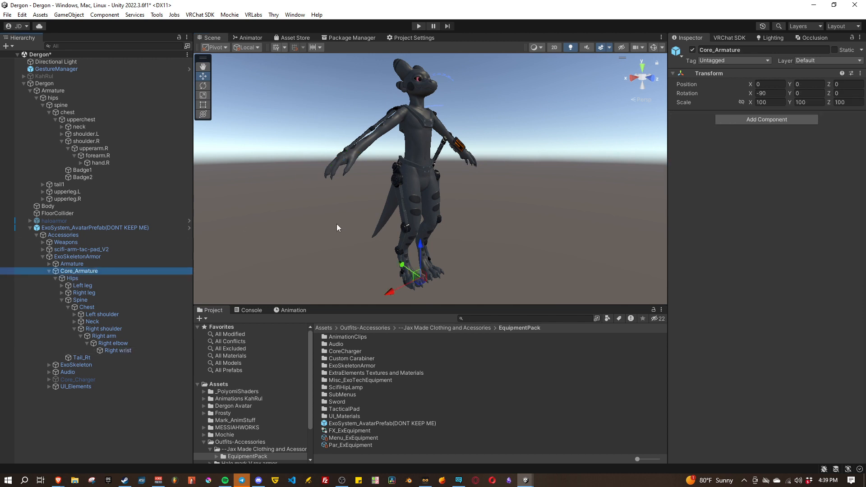
right_click_drag(337, 223, 218, 244)
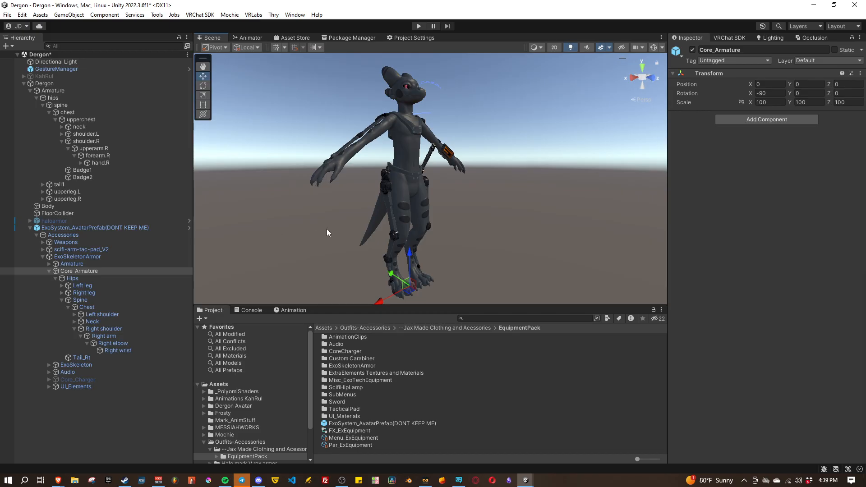
left_click(72, 278)
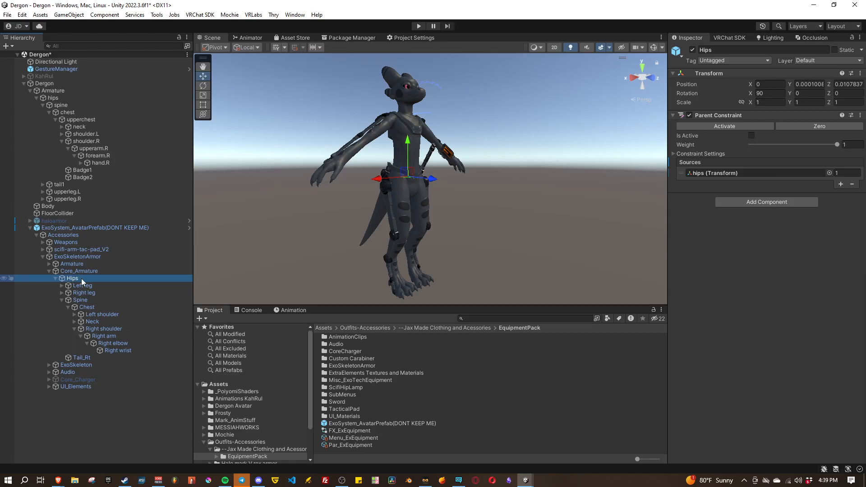
right_click(82, 277)
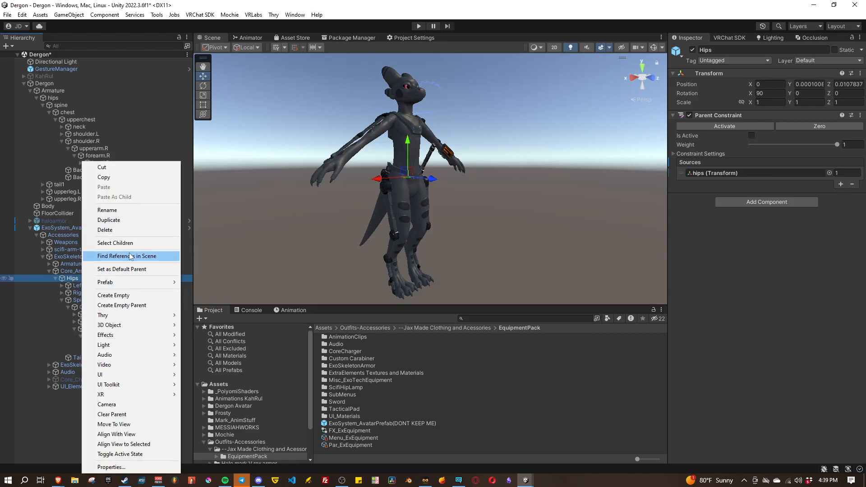
left_click(116, 242)
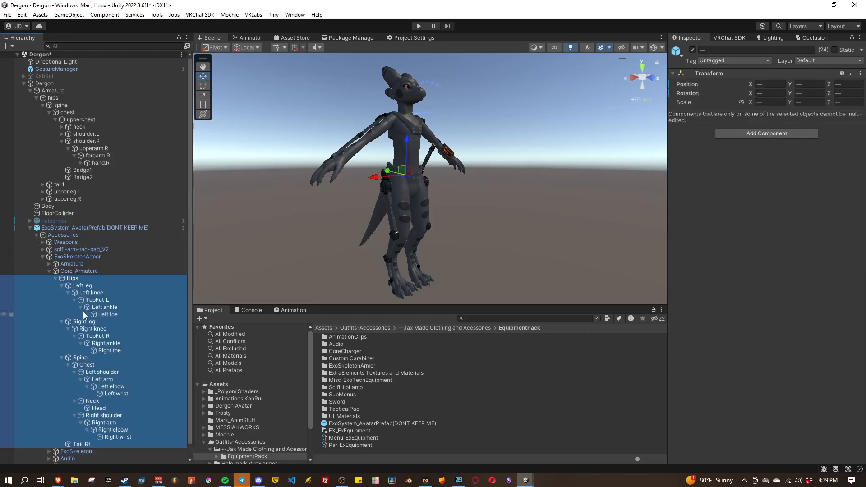
scroll(83, 312, "down", 1)
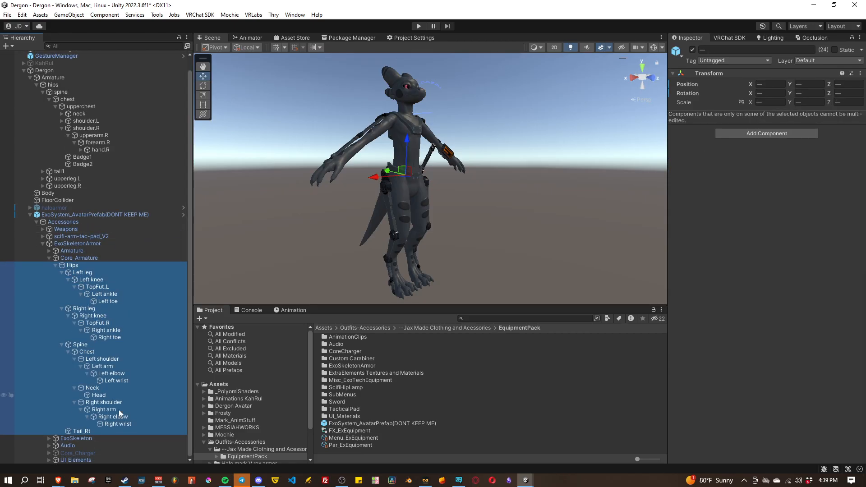
left_click(82, 432, "ctrl")
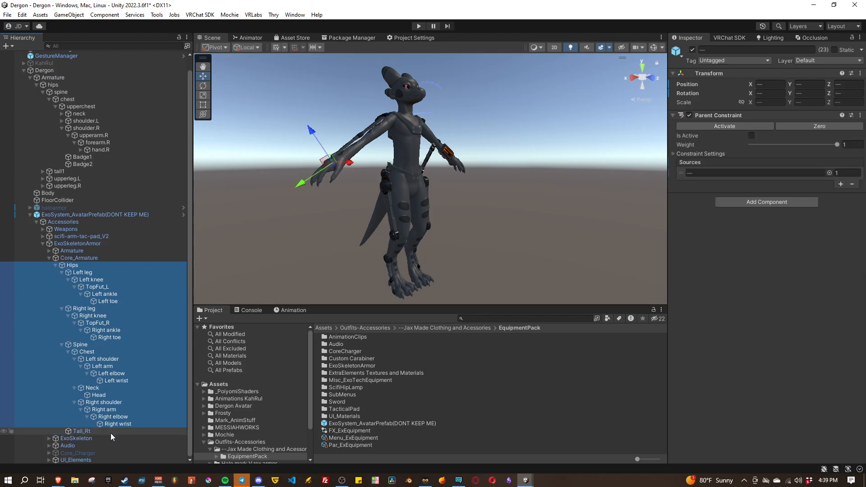
left_click(673, 154)
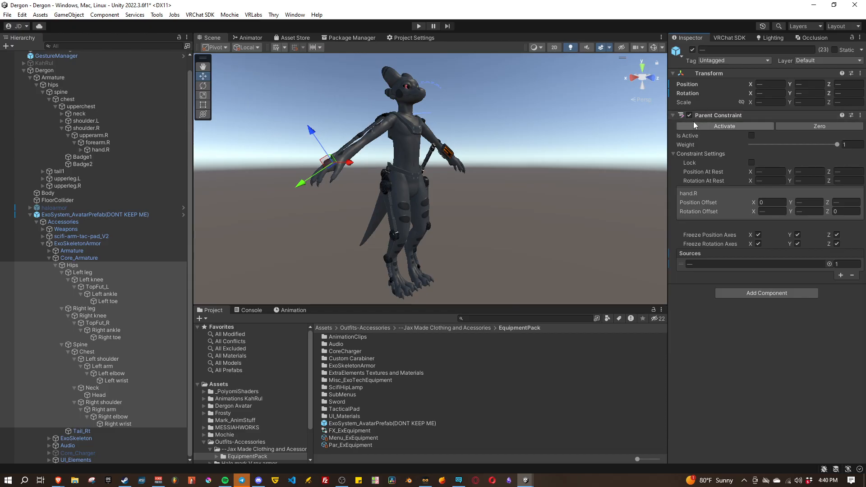
left_click(752, 135)
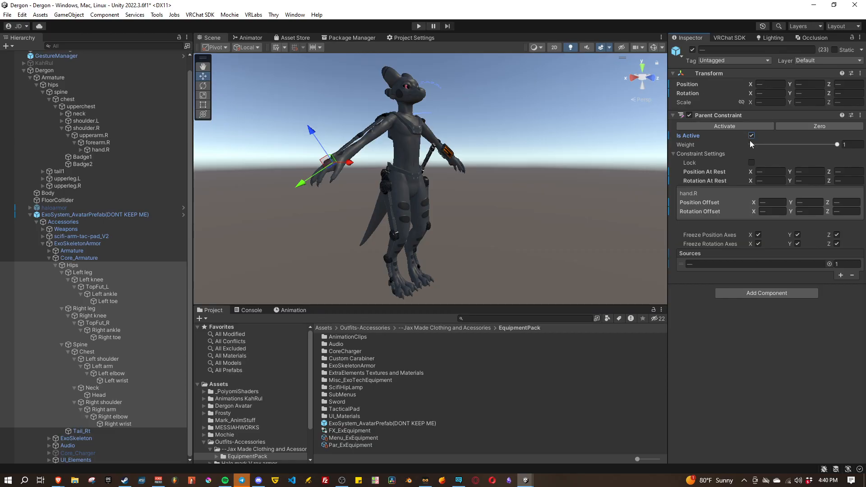
Lock the parent constraints of the selected exoskeleton bones, and collapse the finished ExoSkeletonArmor hierarchy.
left_click(751, 162)
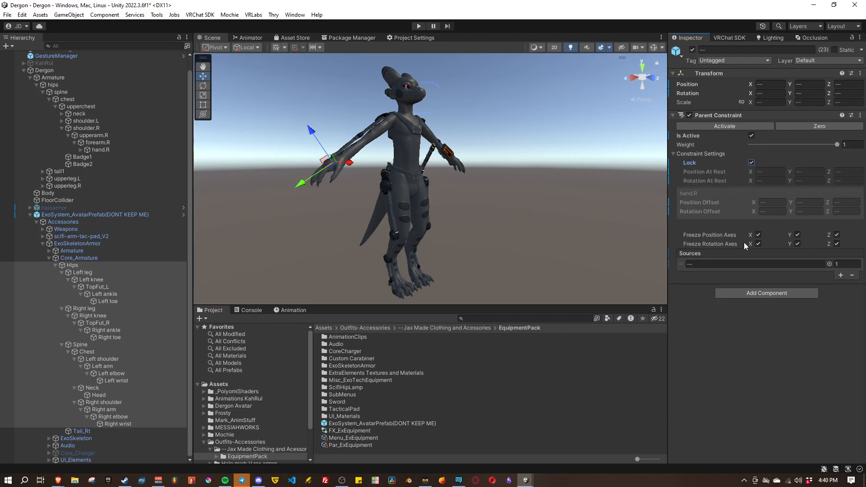
right_click_drag(545, 230, 522, 223)
key("s")
key("d")
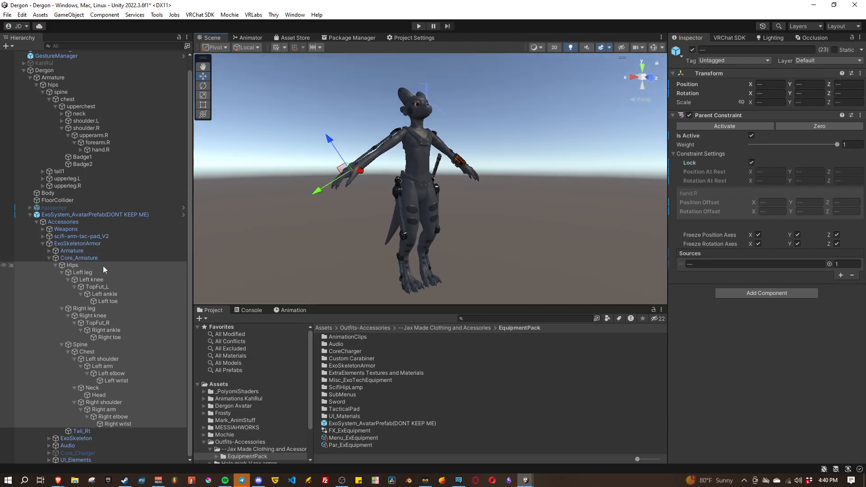
scroll(103, 266, "up", 2)
scroll(95, 268, "down", 1)
left_click(42, 245)
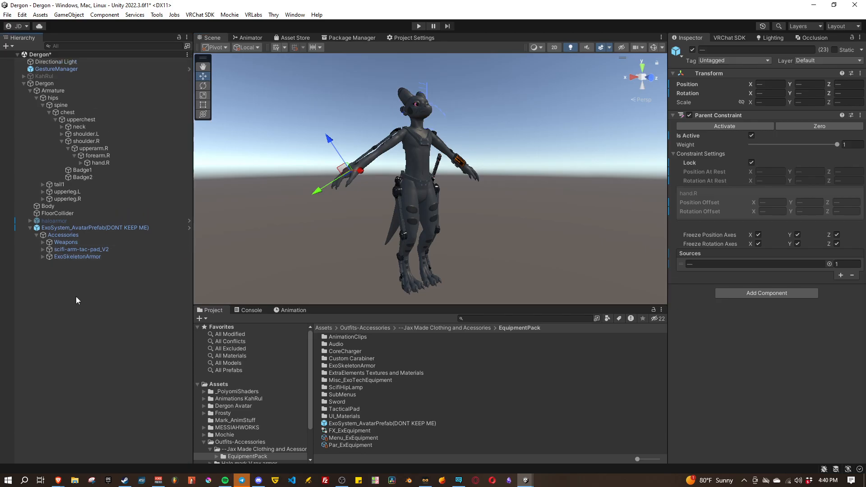
left_click(75, 297)
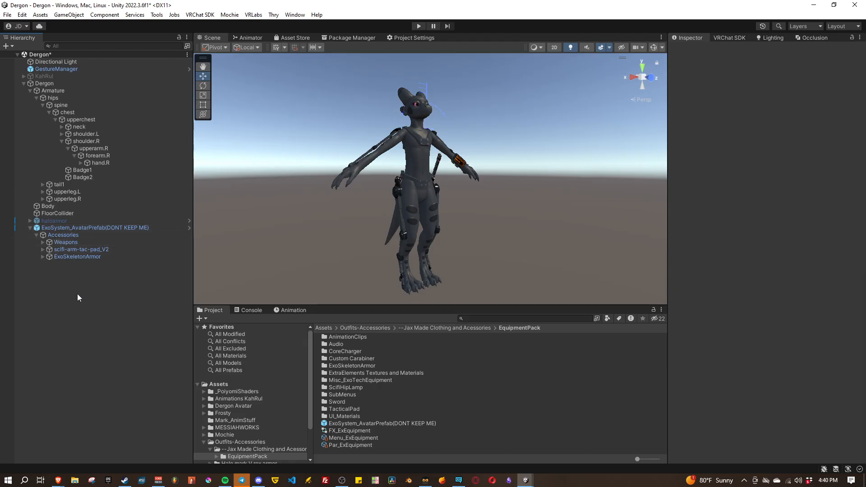
Unpack the ExoSystem_AvatarPrefab(DONT KEEP ME) prefab completely.
right_click(87, 231)
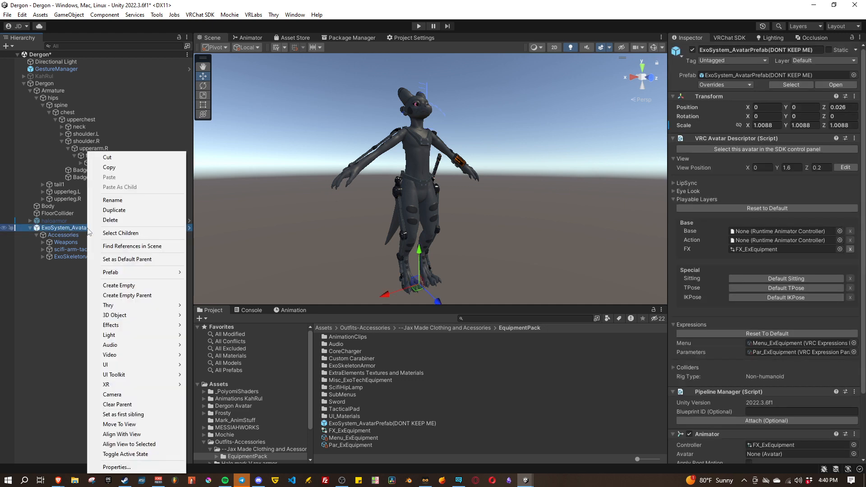
mouse_move(165, 275)
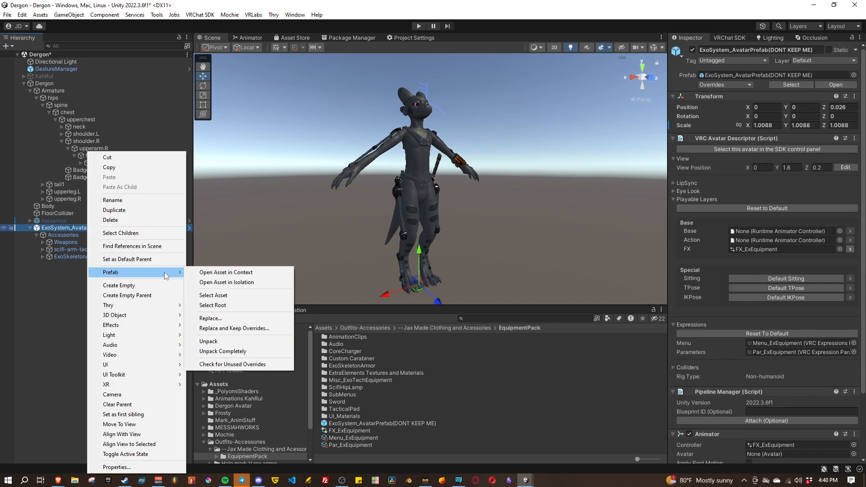
left_click(221, 352)
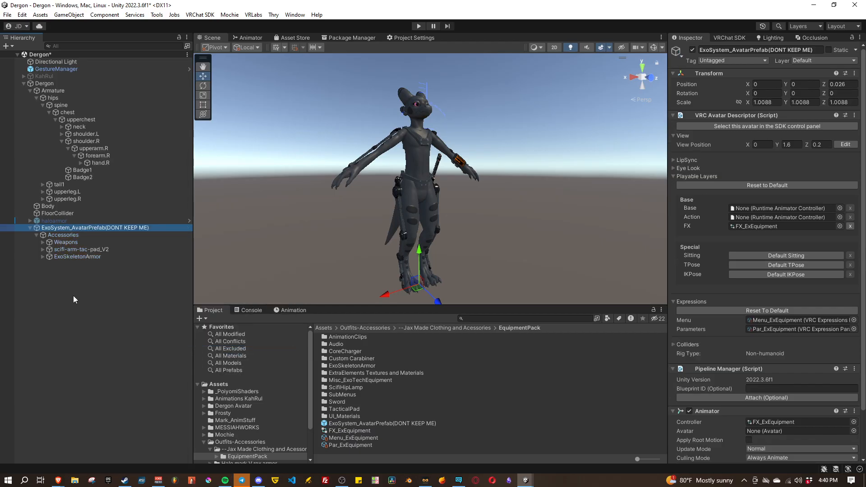
Move the Accessories object out of the ExoSystem prefab object to sit directly under Dergon, and collapse it.
left_click(31, 90)
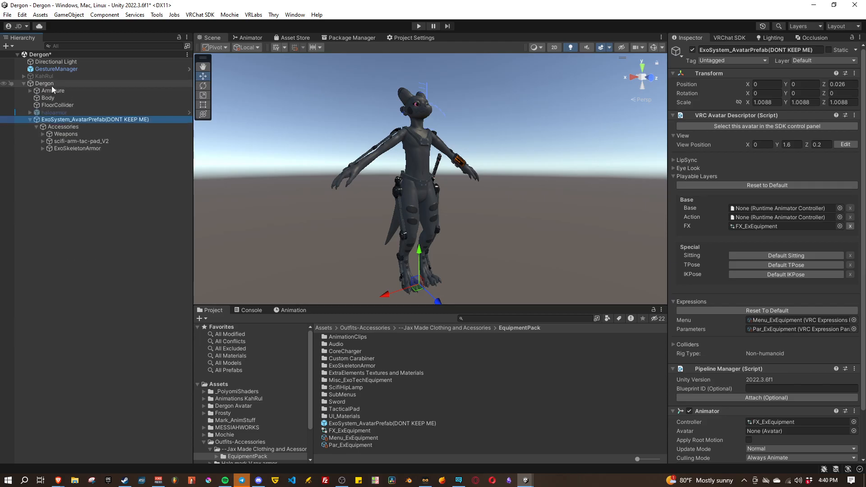
left_click(55, 126)
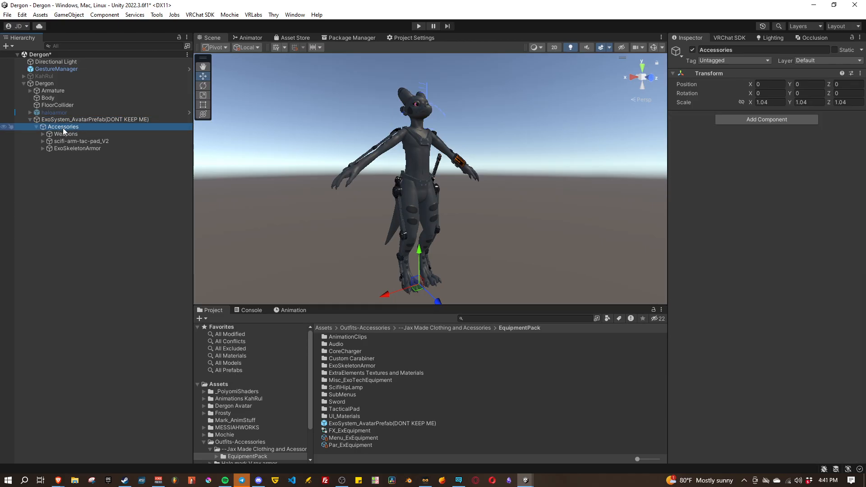
left_click_drag(64, 129, 50, 85)
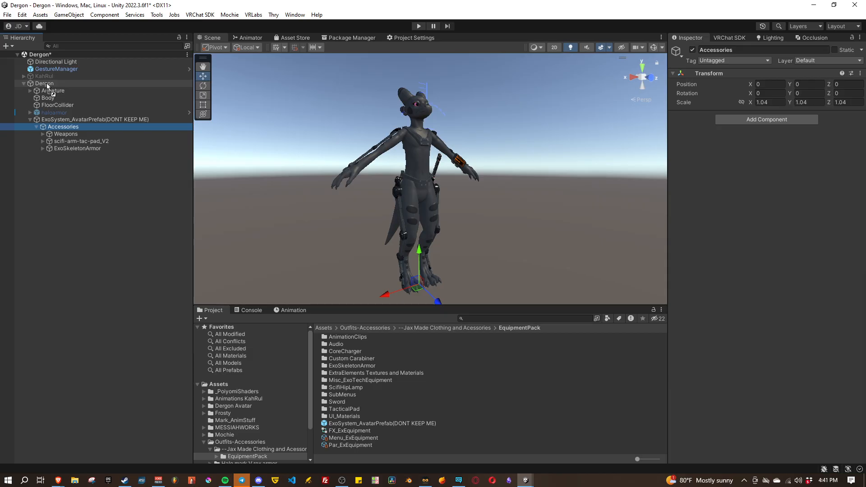
left_click_drag(46, 83, 47, 83)
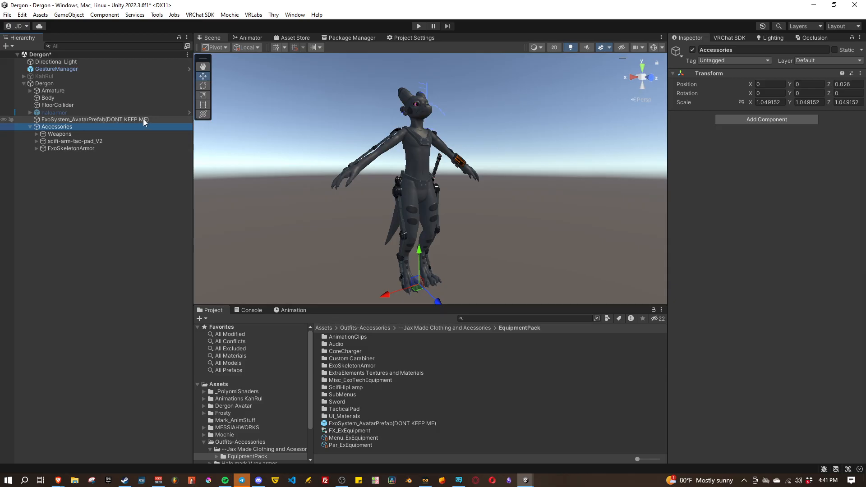
left_click(30, 127)
left_click(44, 135)
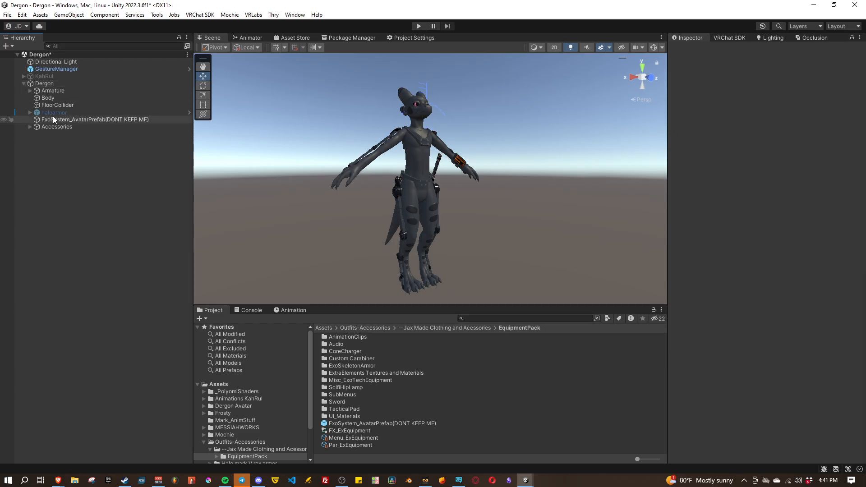
Delete the emptied ExoSystem_AvatarPrefab(DONT KEEP ME) object from the avatar and save the scene.
left_click(110, 119)
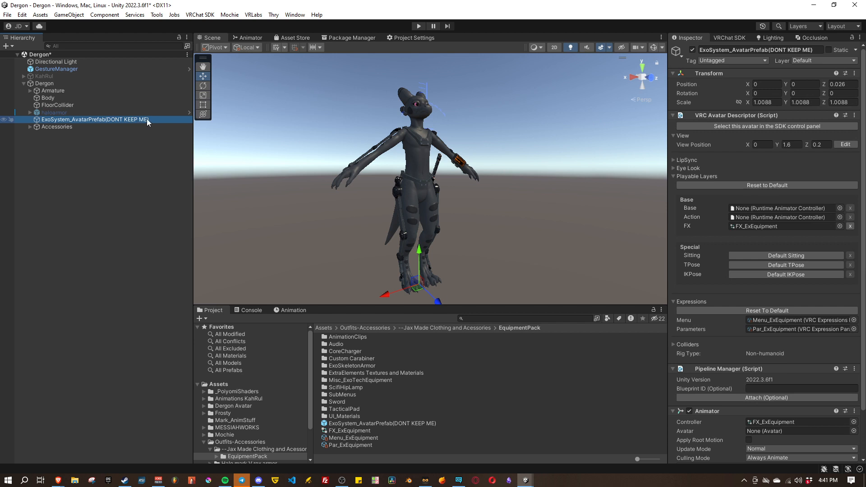
key("Delete")
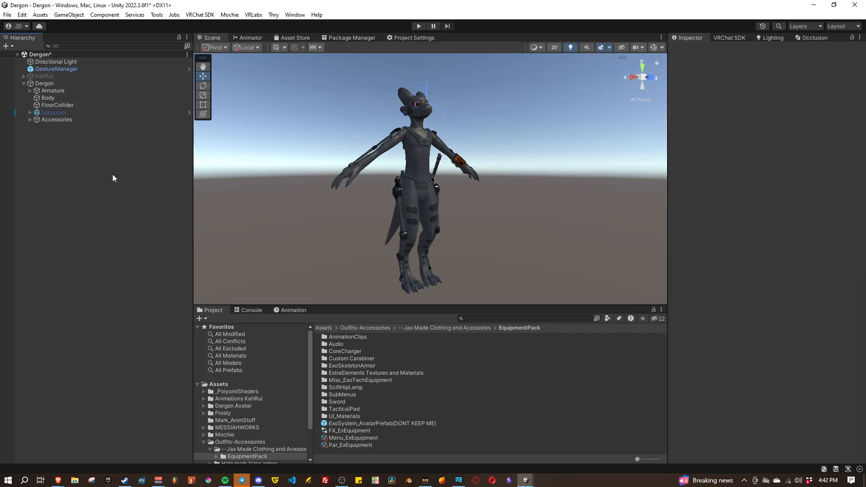
key("ctrl+s")
key("w")
right_click_drag(490, 233, 513, 239)
key("s")
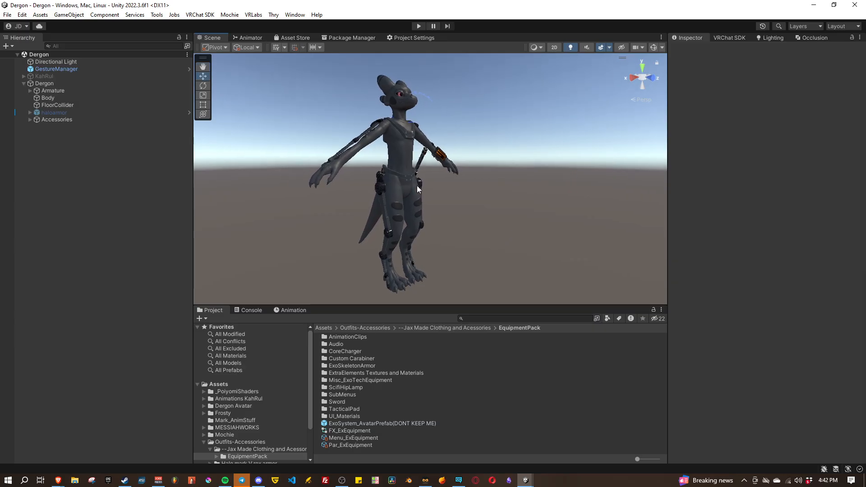
right_click_drag(415, 186, 412, 186)
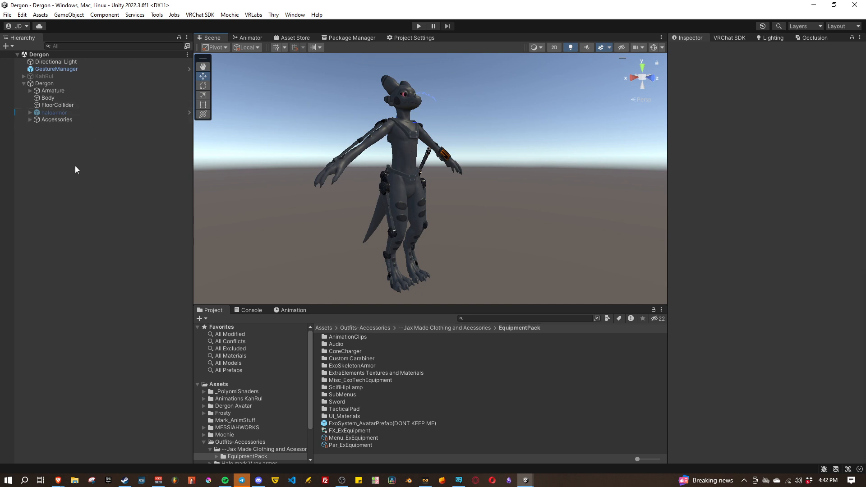
Select the Dergon avatar and open the VRLabs Avatars 3.0 Manager, placing its window over the scene view.
left_click(47, 84)
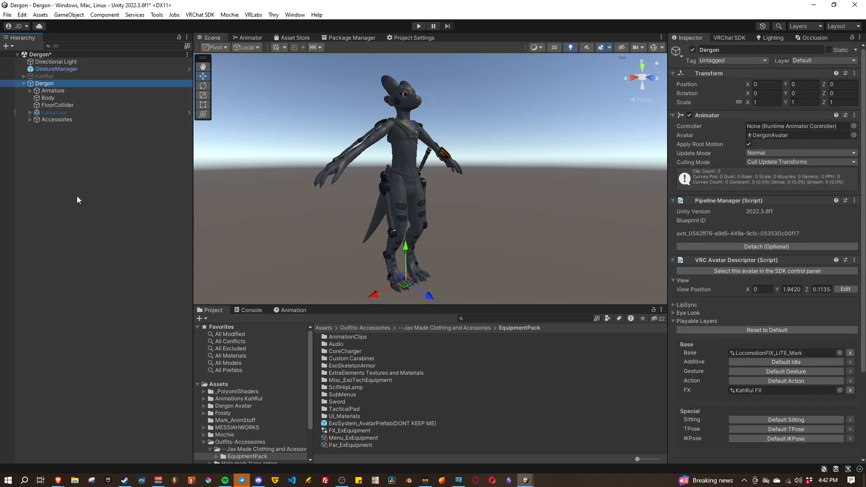
left_click(156, 15)
mouse_move(182, 16)
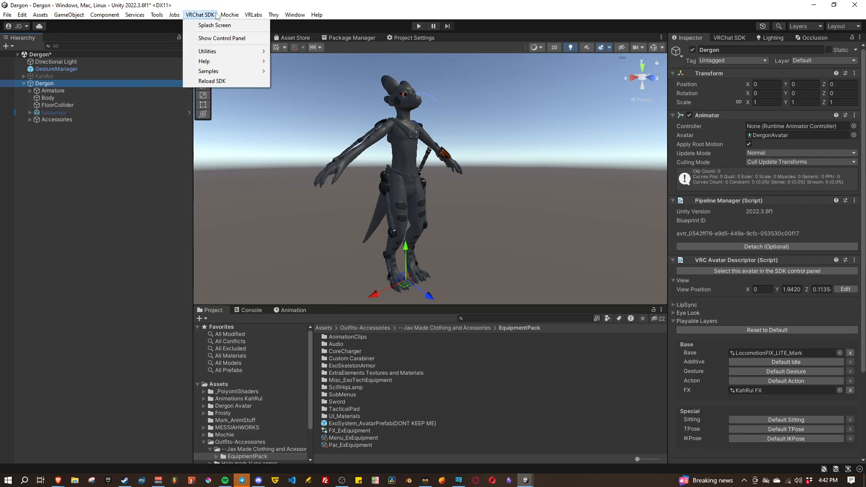
mouse_move(204, 53)
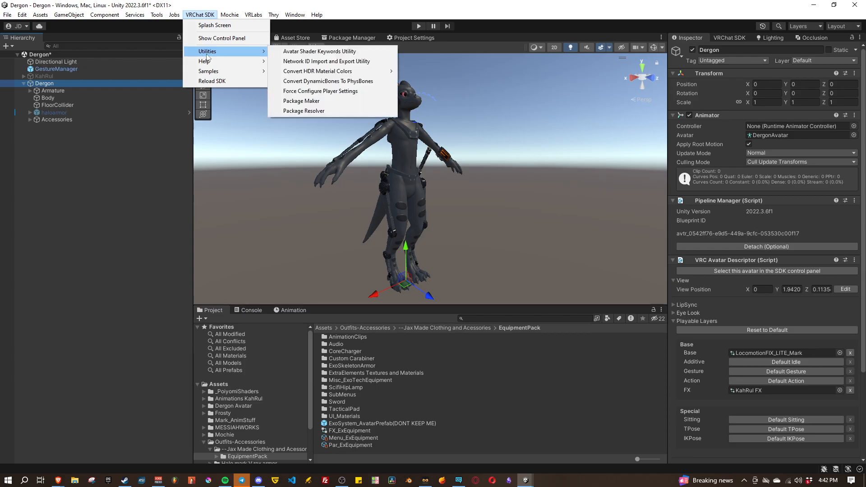
mouse_move(254, 17)
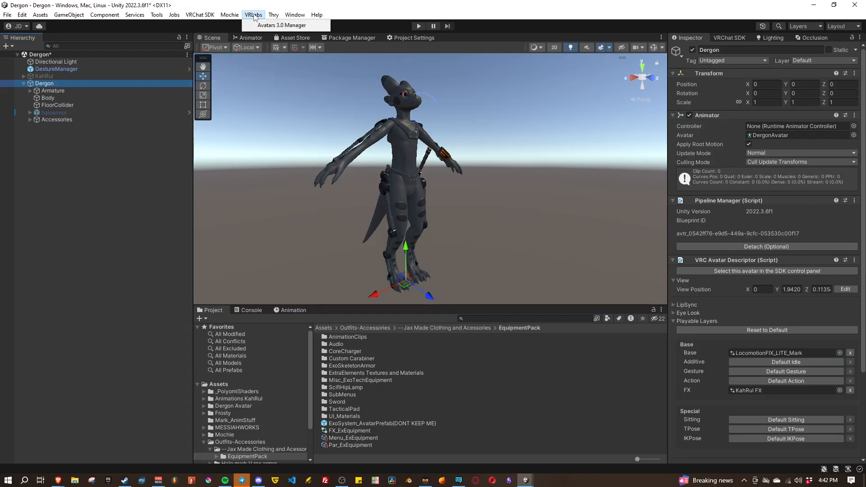
left_click(263, 26)
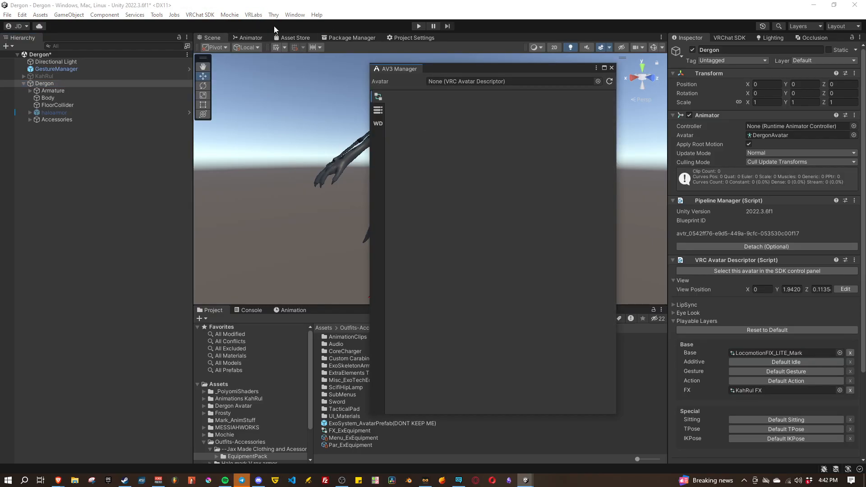
left_click(254, 15)
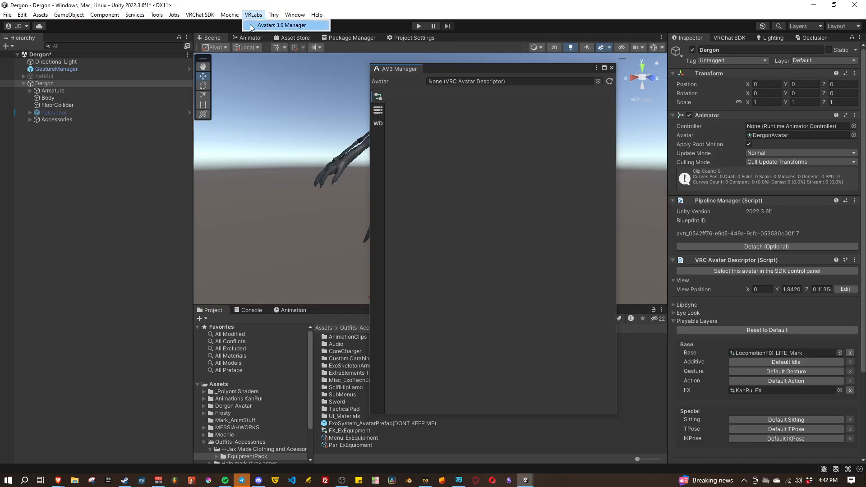
left_click(457, 69)
left_click_drag(454, 72, 382, 65)
Switch to Creator Companion and check the Dergon project's package list for Avatars 3.0 Manager, returning to Unity when done.
left_click(457, 481)
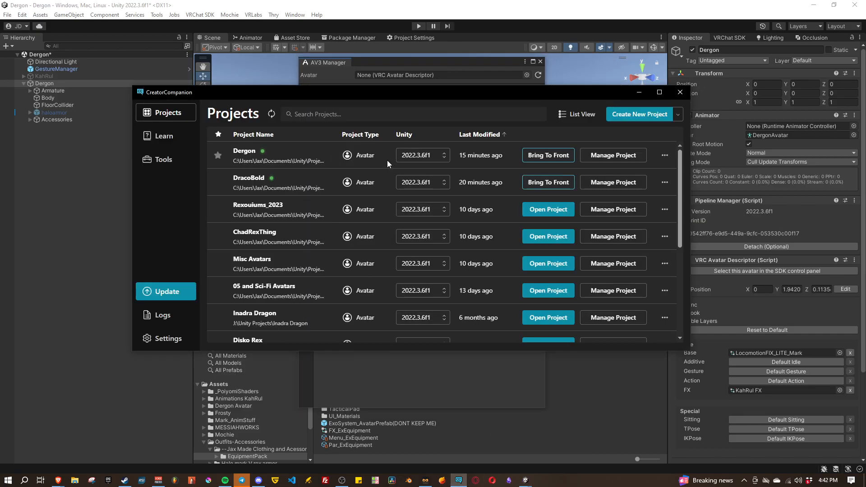
left_click(610, 156)
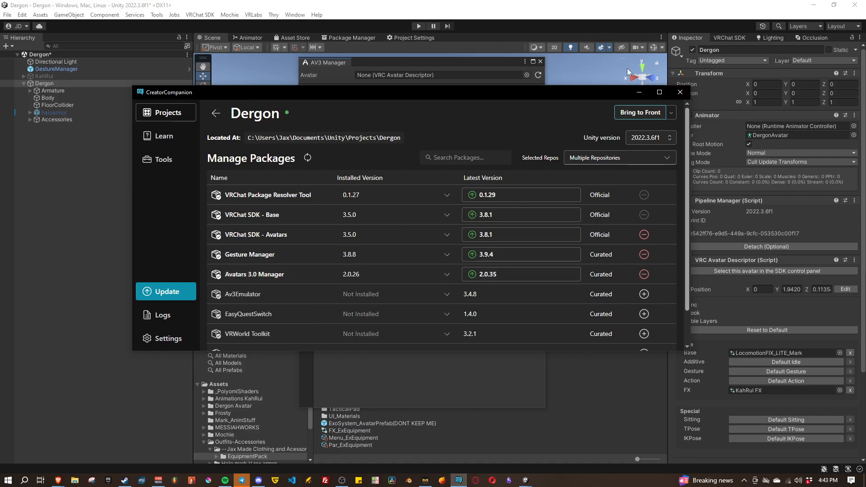
left_click(478, 65)
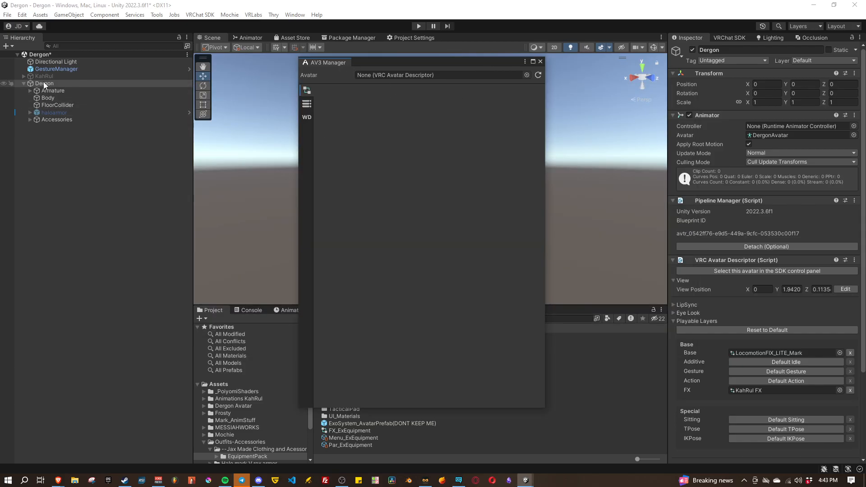
Assign Dergon as the avatar in the AV3 Manager and expand its FX layer down to the merge options.
left_click_drag(43, 83, 381, 75)
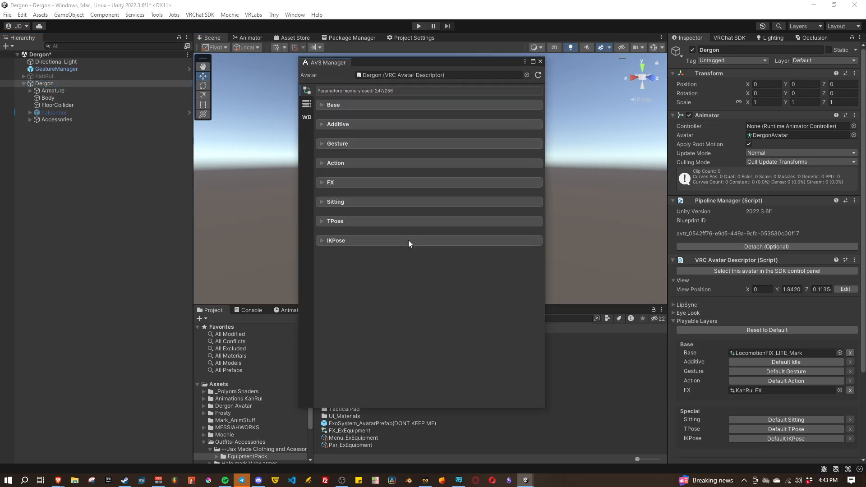
left_click_drag(400, 63, 553, 55)
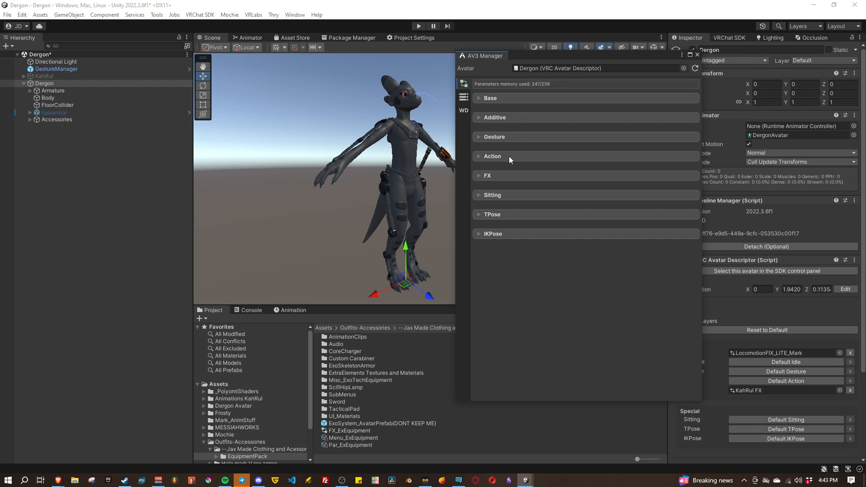
left_click(478, 175)
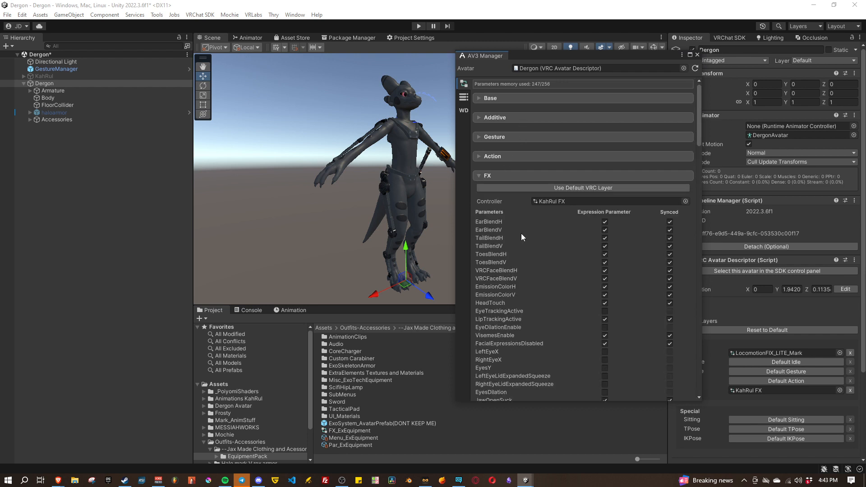
scroll(521, 237, "down", 20)
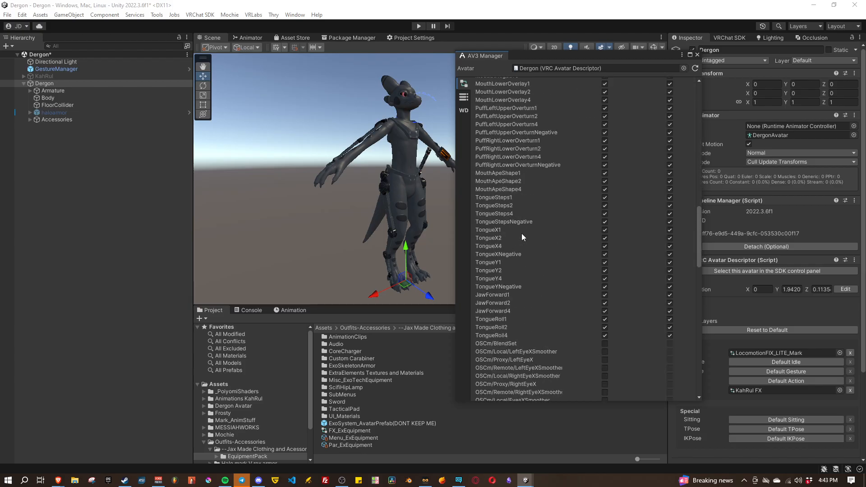
scroll(521, 233, "down", 12)
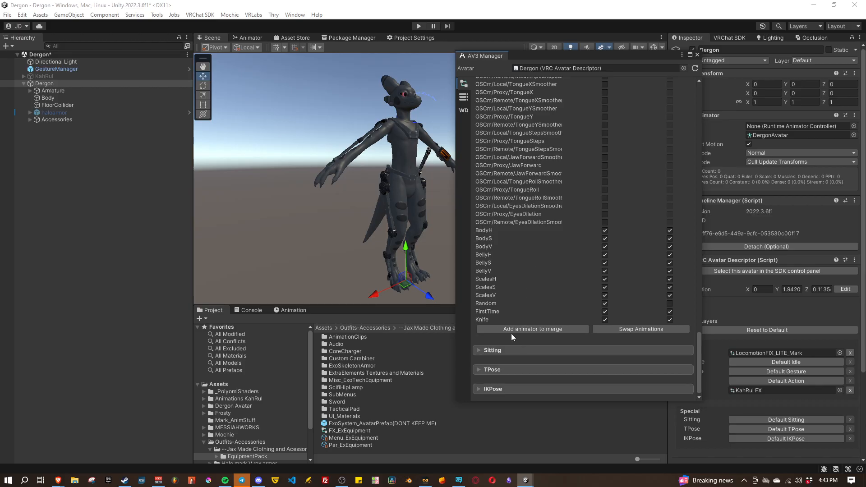
Add FX_ExEquipment as the animator to merge in the AV3 Manager and merge it on the current FX controller with all suffixes empty.
left_click(548, 329)
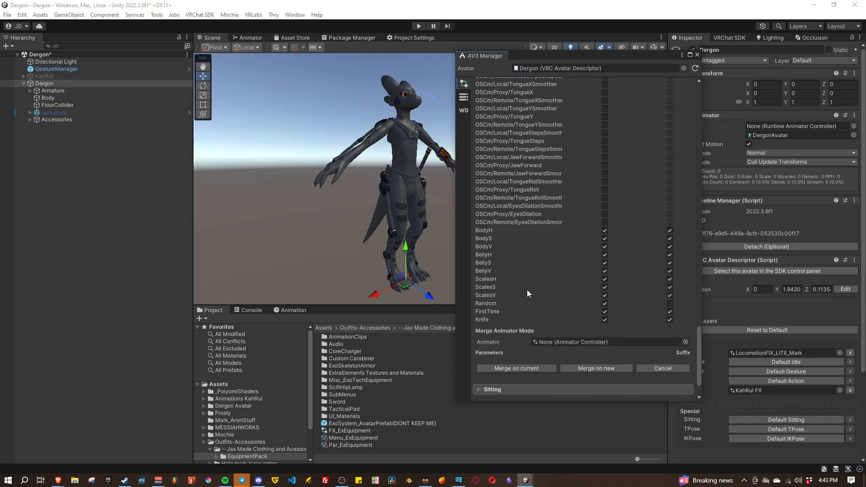
scroll(527, 290, "down", 1)
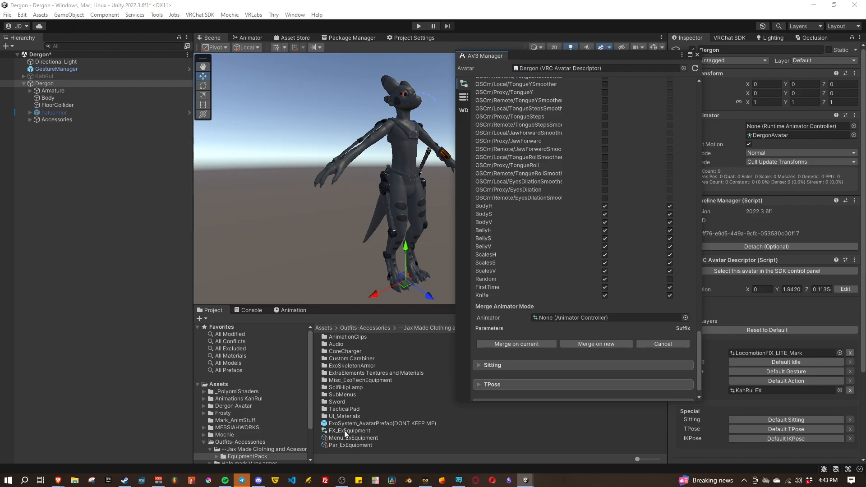
left_click_drag(348, 430, 562, 318)
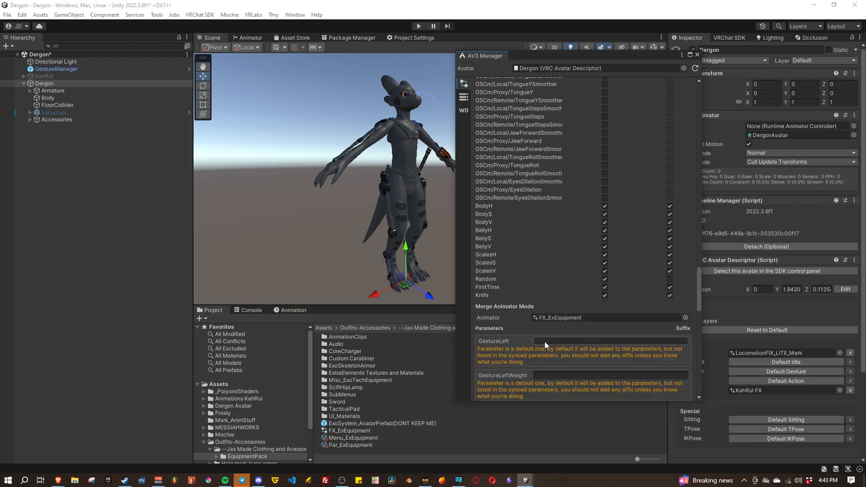
scroll(514, 270, "down", 5)
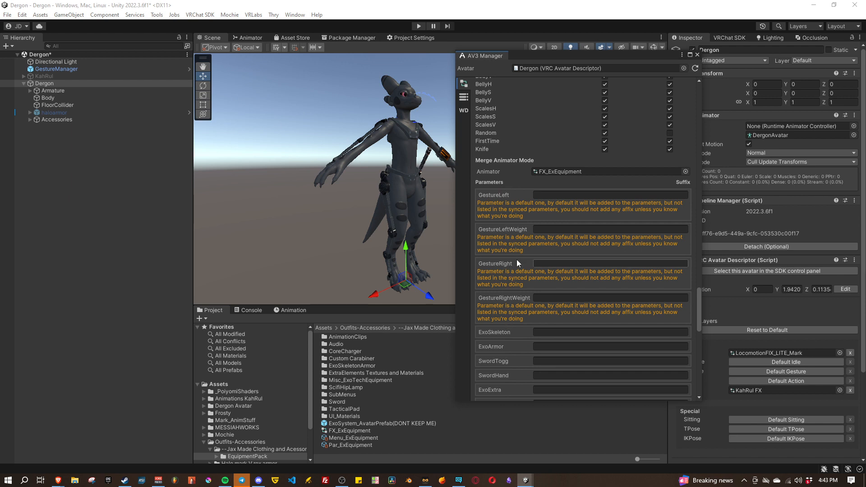
scroll(516, 259, "down", 2)
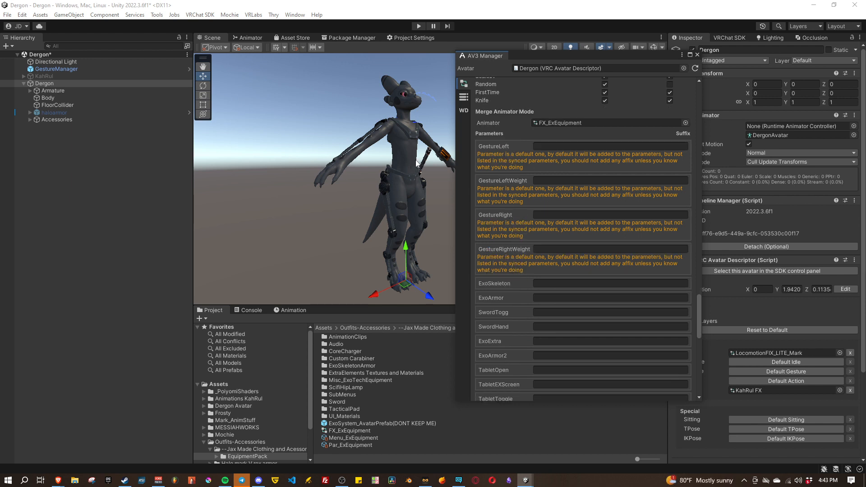
scroll(503, 204, "down", 5)
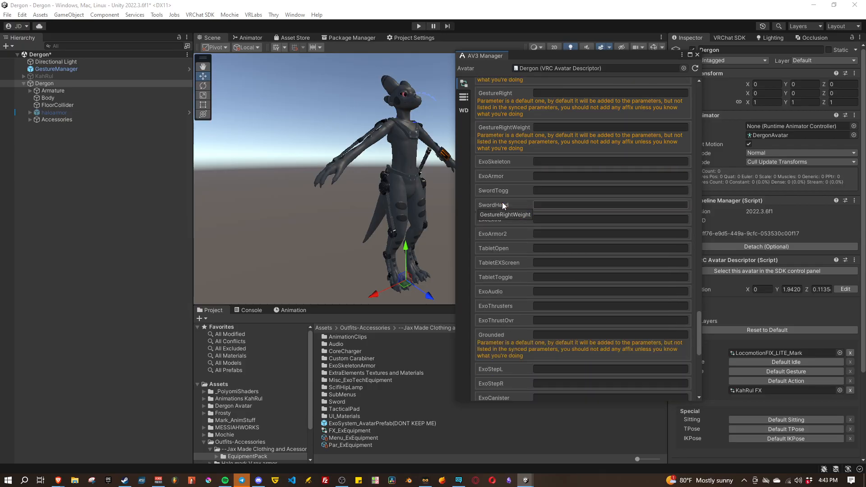
scroll(503, 205, "down", 10)
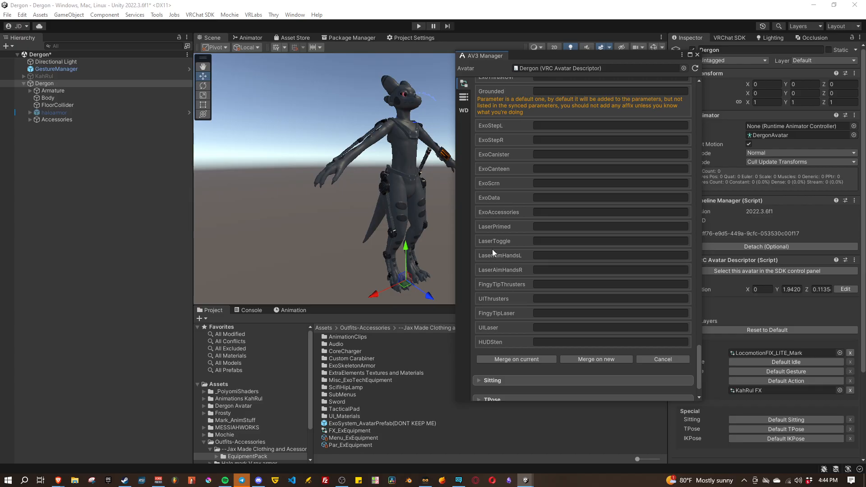
scroll(492, 249, "up", 15)
scroll(521, 303, "down", 15)
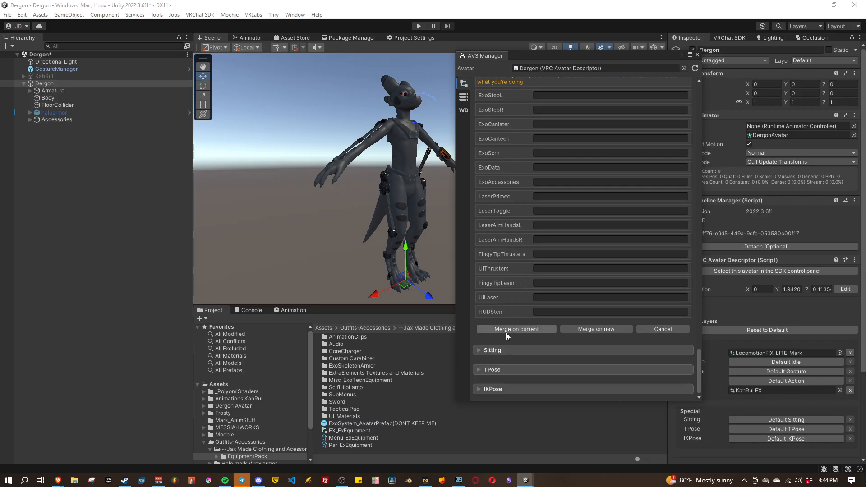
left_click(517, 329)
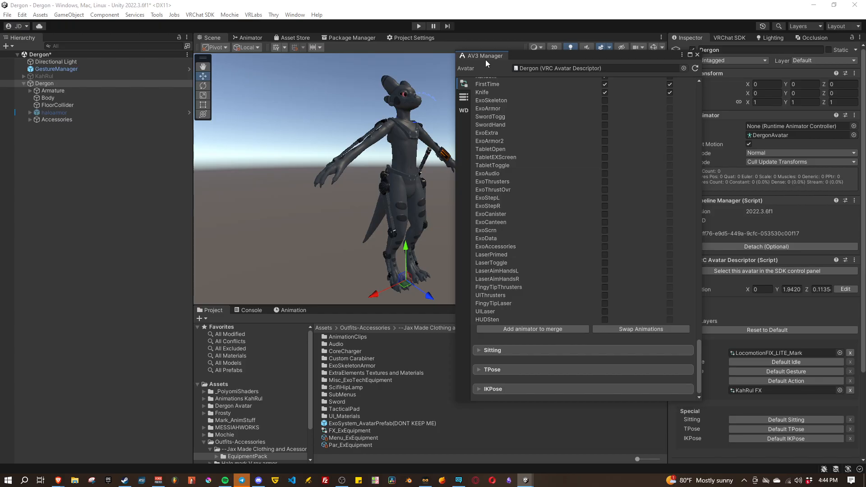
Set Par_ExEquipment as the parameters to copy in the AV3 Manager, and dock its window alongside the Scene view.
left_click(466, 98)
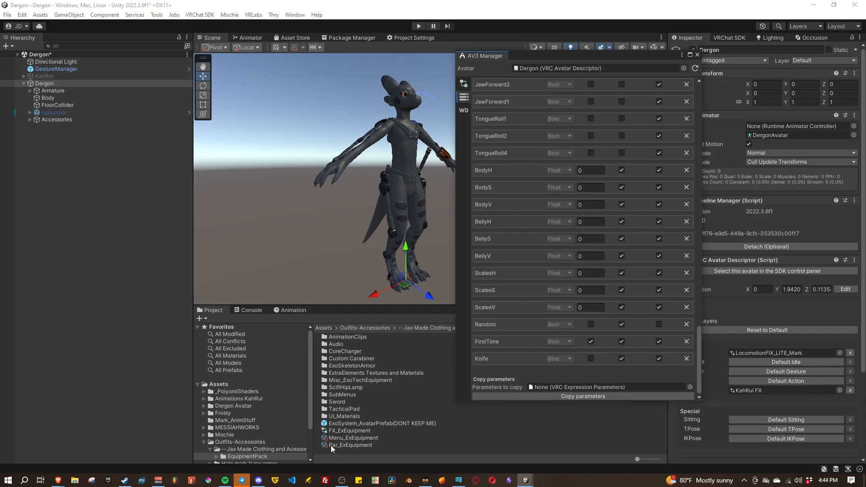
left_click_drag(351, 445, 549, 388)
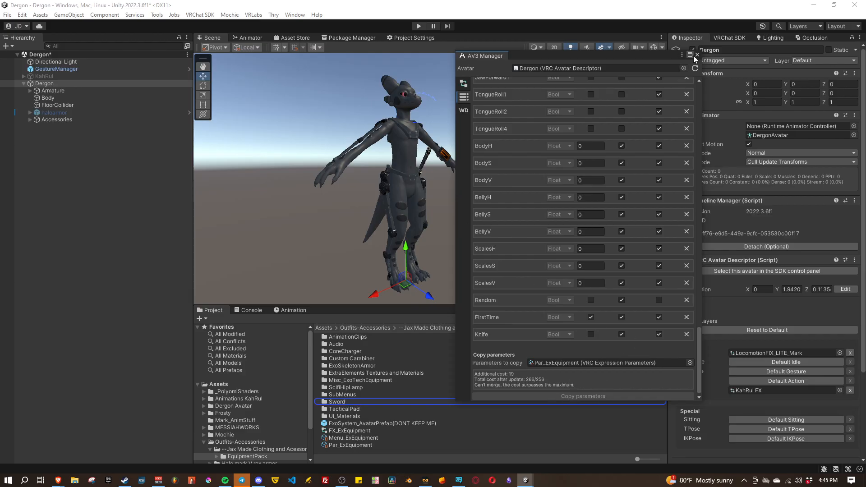
mouse_move(568, 55)
left_mouse_down()
mouse_move(556, 69)
mouse_move(579, 50)
left_mouse_up()
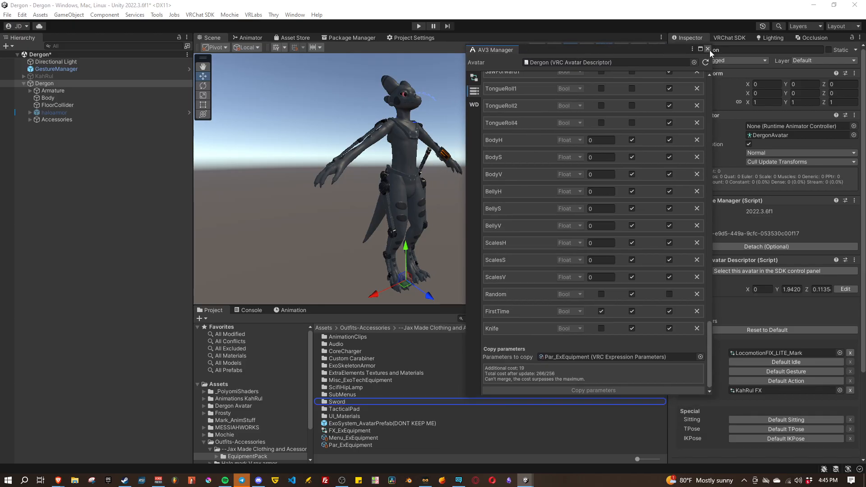
left_click_drag(499, 48, 480, 39)
left_click(211, 38)
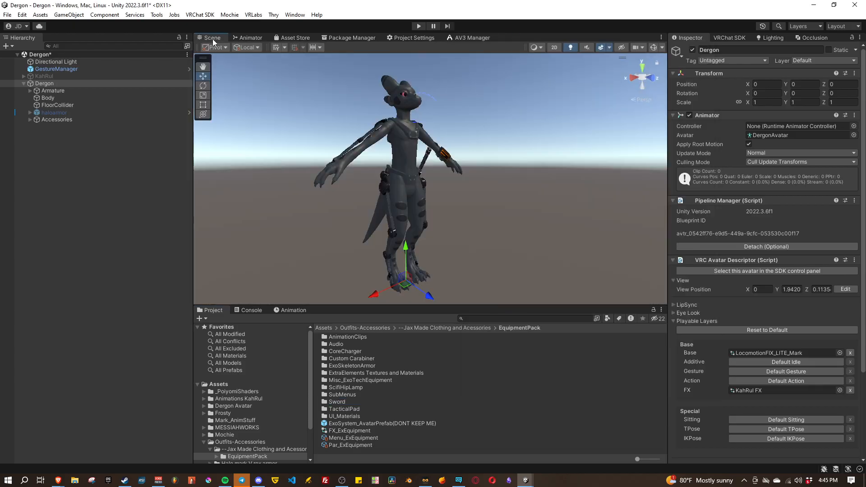
Locate the expression parameters asset assigned to the Dergon avatar and open KahRulParameters for editing.
left_click(49, 82)
scroll(767, 325, "down", 5)
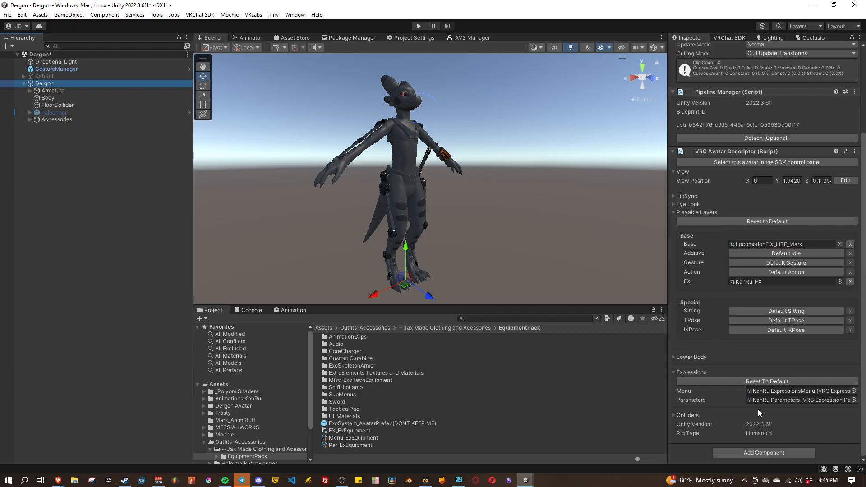
left_click(766, 401)
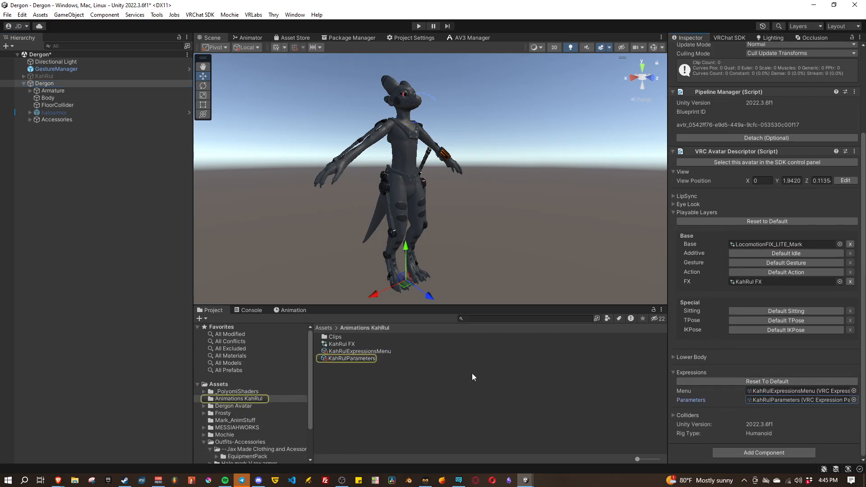
left_click(370, 359)
scroll(684, 236, "up", 5)
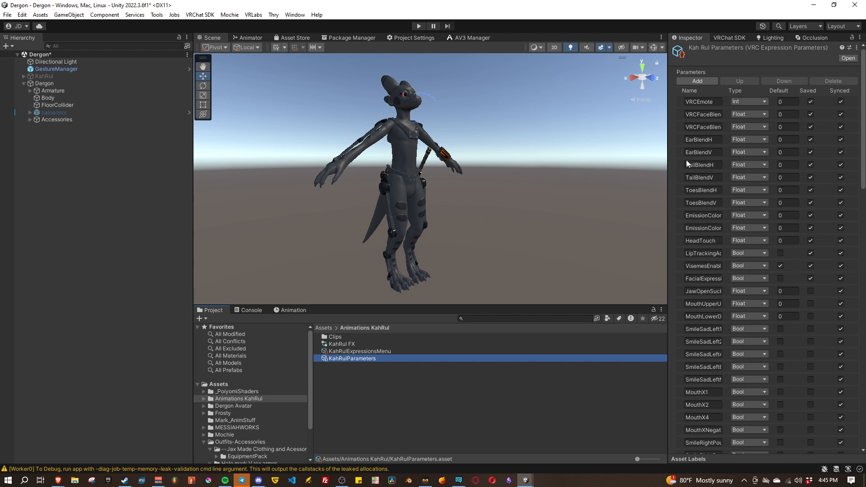
Delete the two Float parameters starting with MouthUpperU and MouthLowerD from KahRulParameters.
scroll(679, 191, "down", 5)
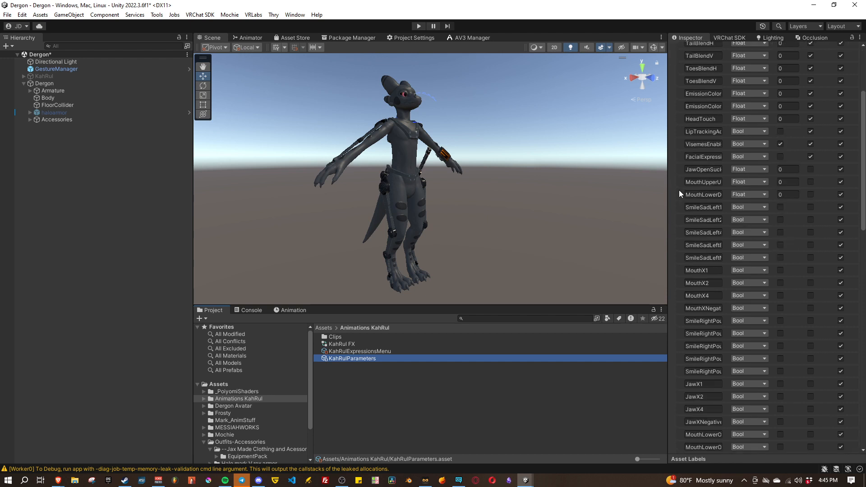
scroll(681, 193, "up", 1)
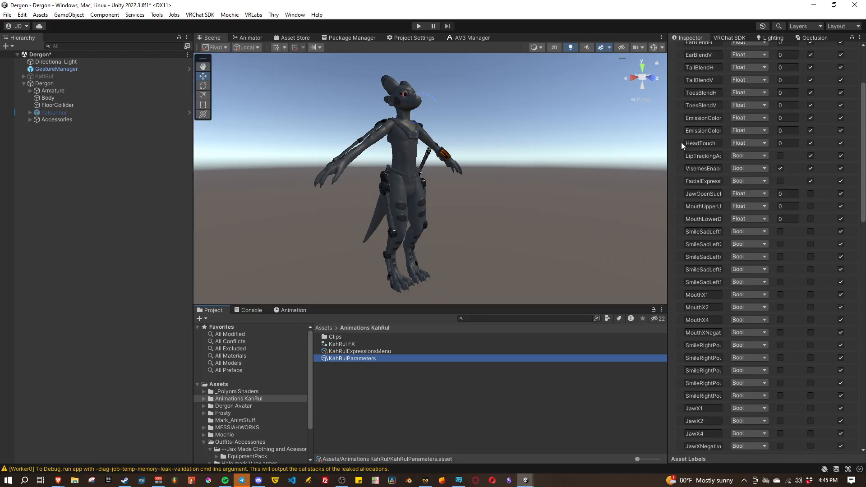
left_click(682, 195)
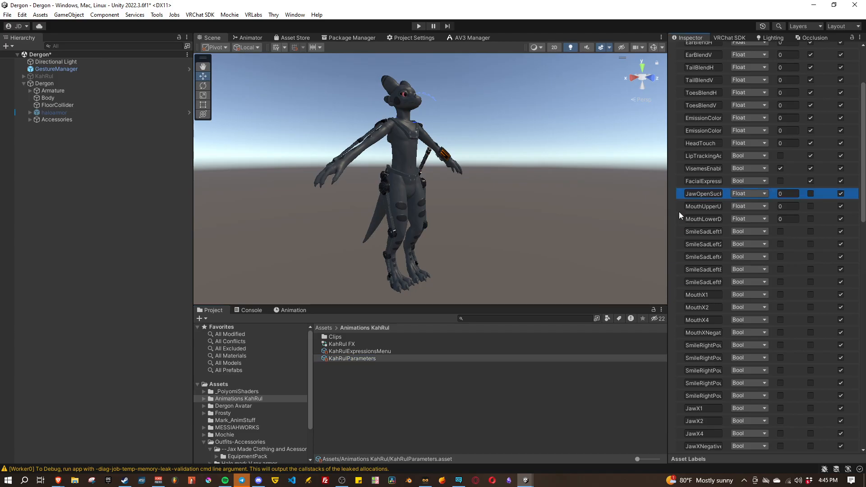
scroll(682, 208, "down", 10)
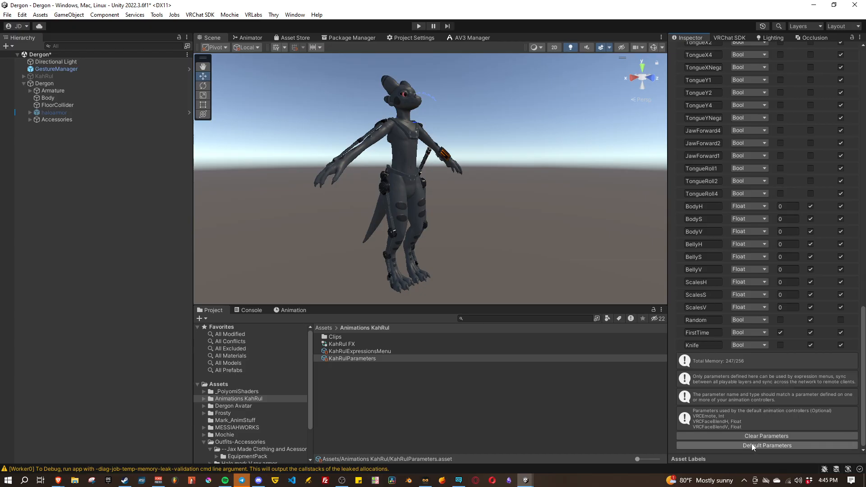
scroll(695, 347, "up", 5)
scroll(694, 346, "up", 15)
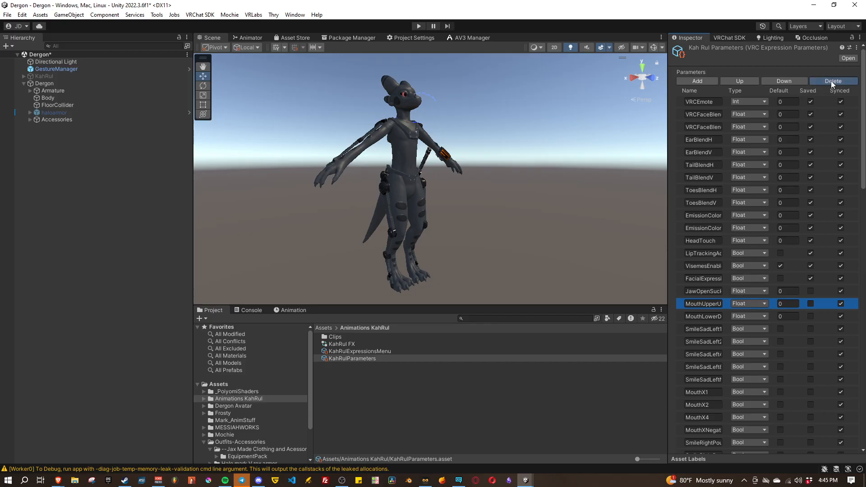
left_click(830, 80)
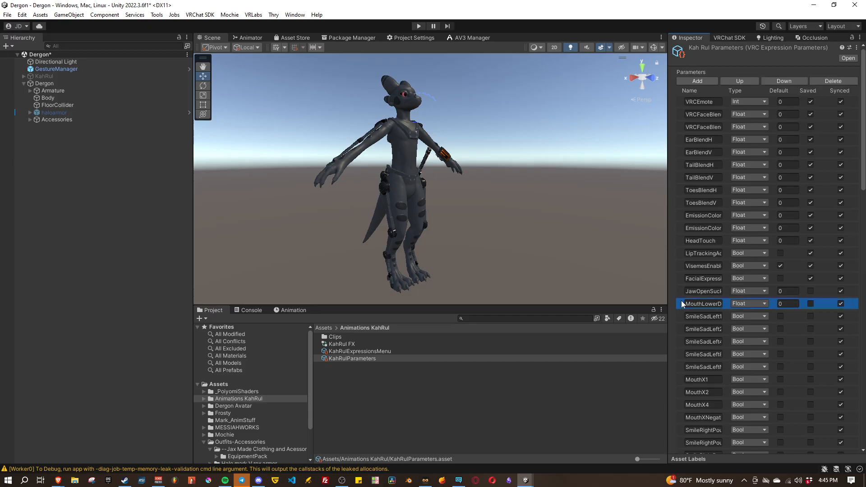
left_click(831, 82)
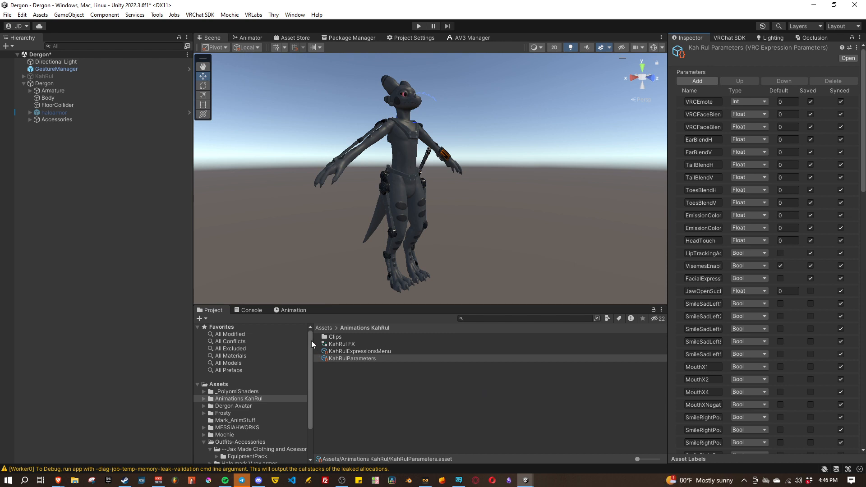
Return to the EquipmentPack folder and undock the AV3 Manager, narrowing its window and placing it over the scene view.
left_click(244, 456)
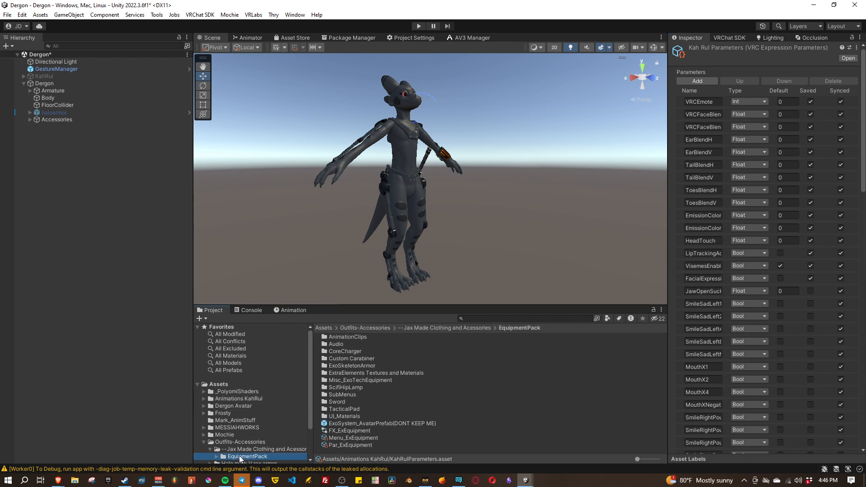
left_click(472, 38)
left_click_drag(476, 96, 467, 164)
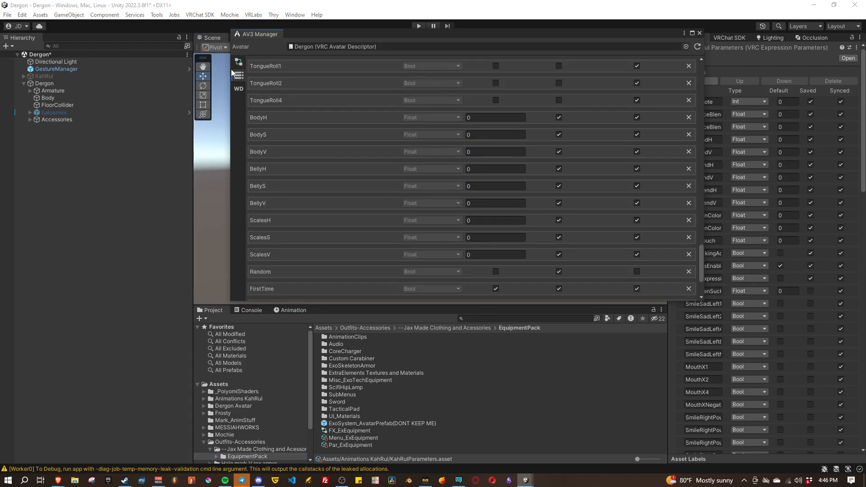
left_click_drag(231, 69, 451, 70)
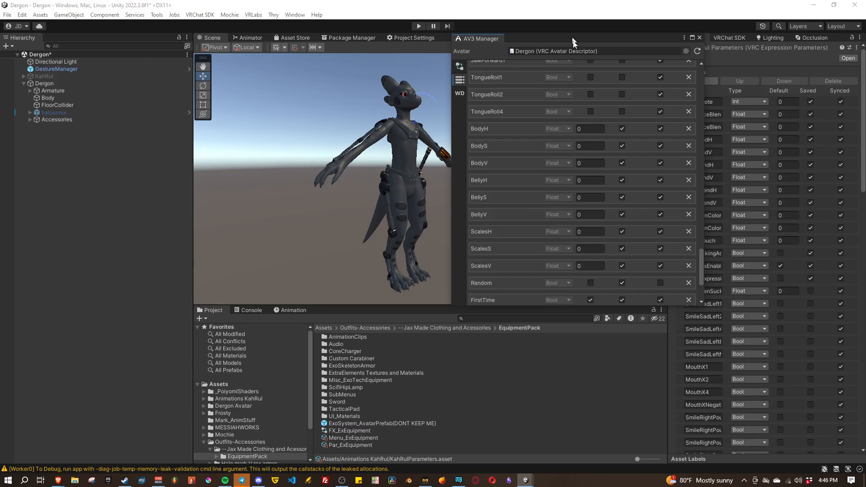
left_click_drag(574, 42, 550, 89)
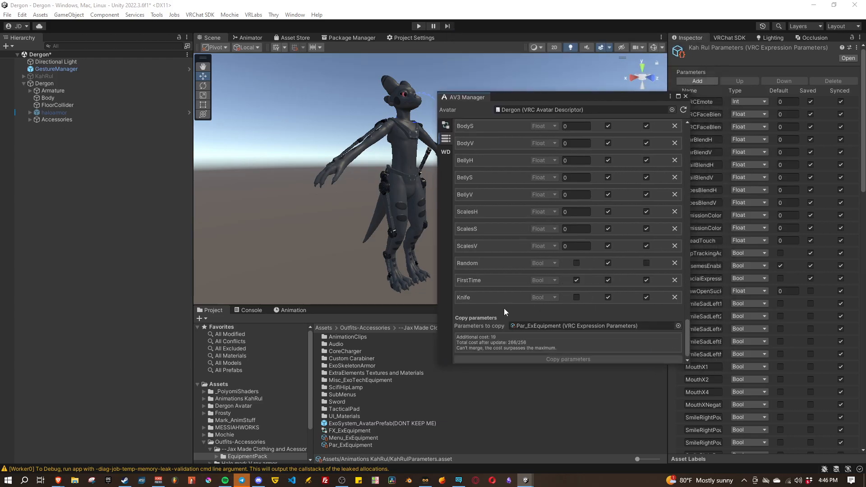
Clear and reassign Par_ExEquipment as the parameters to copy, copy them to the avatar, and check the resulting parameter list.
left_click(526, 327)
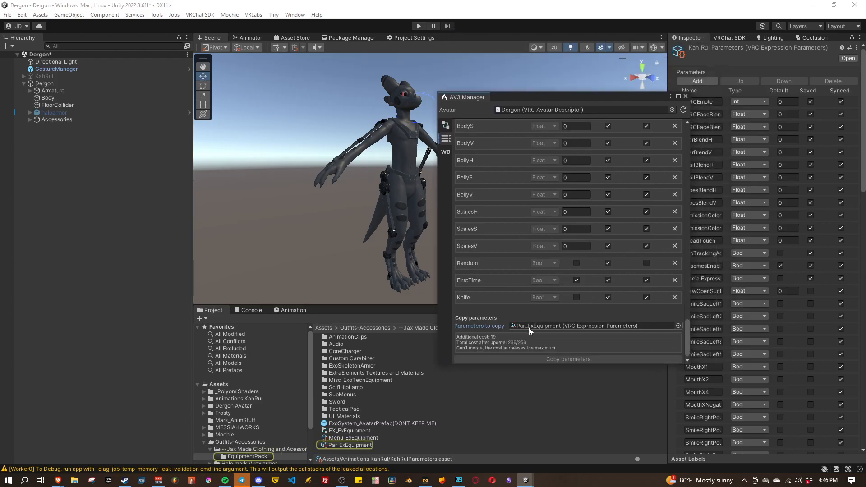
key("Delete")
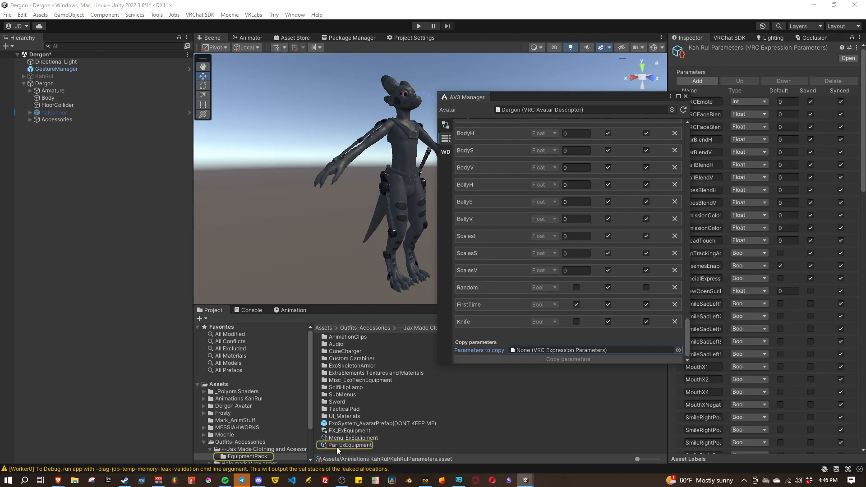
left_click_drag(334, 445, 585, 347)
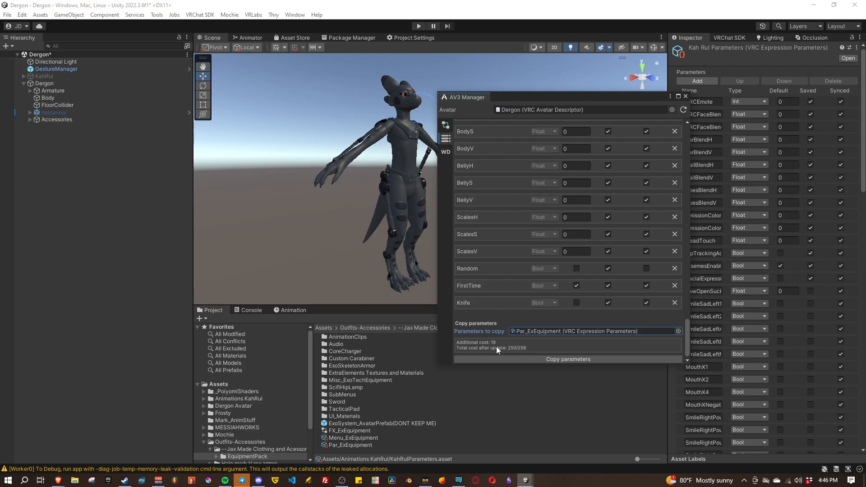
left_click(580, 359)
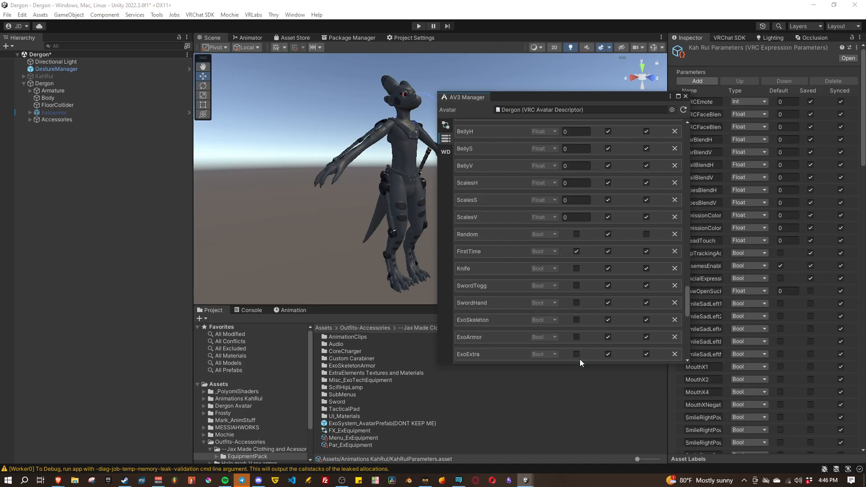
scroll(514, 292, "down", 3)
scroll(513, 292, "up", 5)
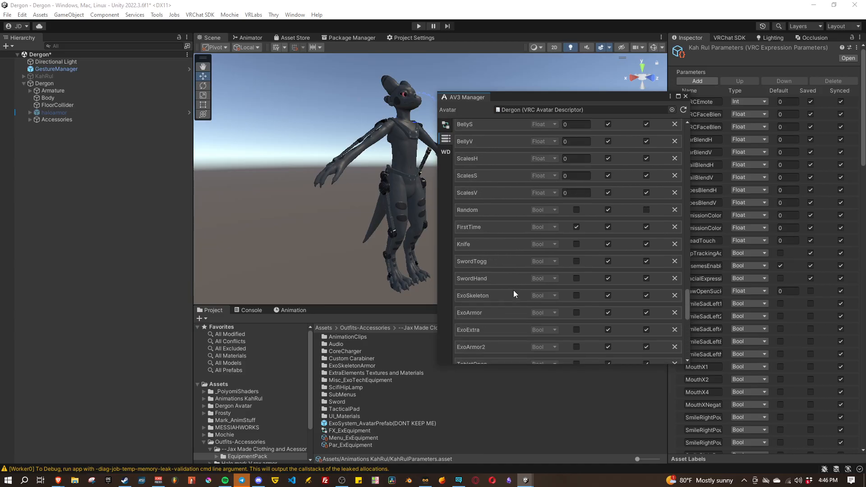
scroll(514, 293, "down", 3)
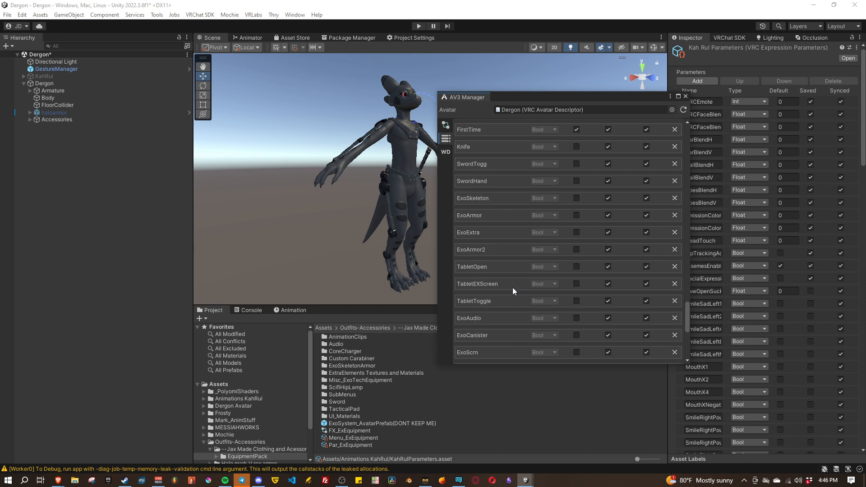
scroll(513, 288, "down", 5)
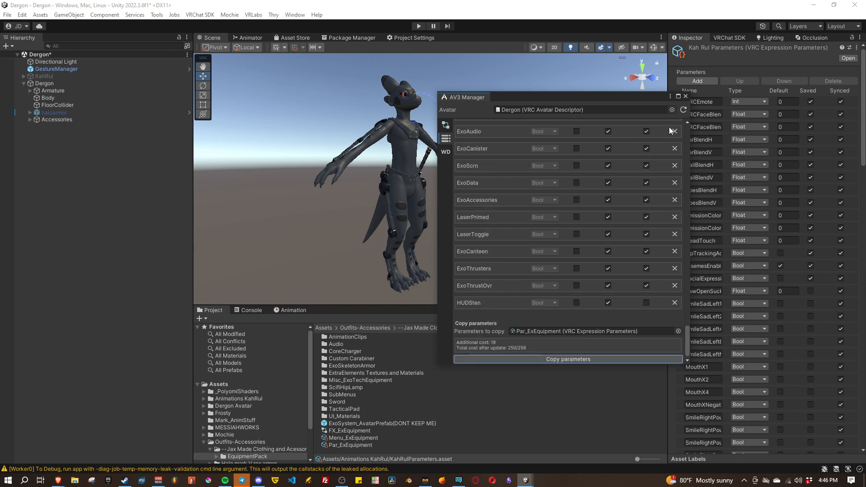
left_click_drag(537, 93, 464, 89)
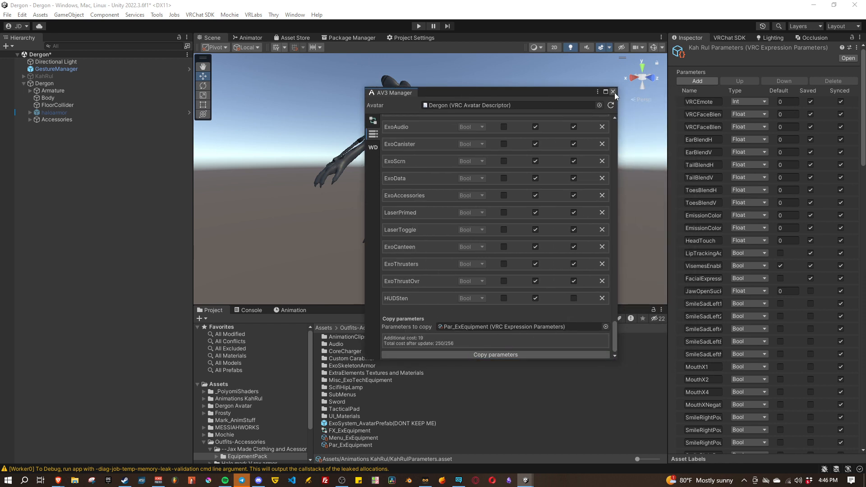
Review the Write Defaults list for the avatar's Base and FX states in the AV3 Manager, and close the manager window.
left_click(372, 145)
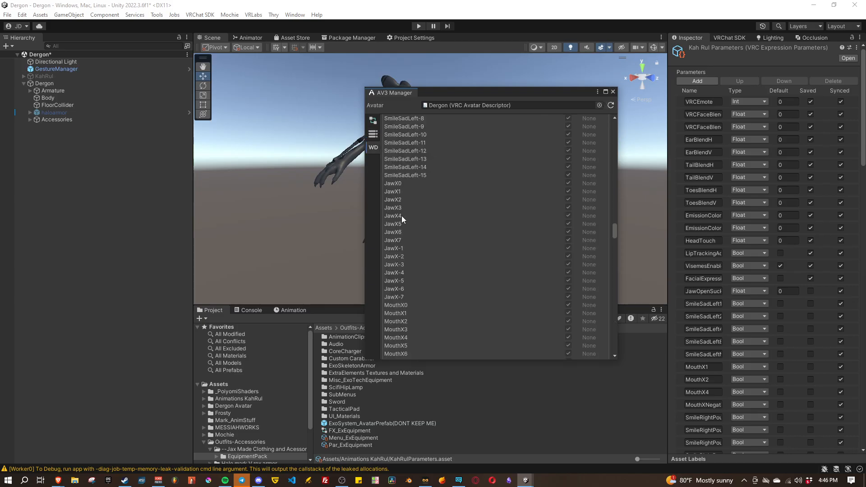
scroll(457, 231, "down", 5)
scroll(491, 251, "down", 15)
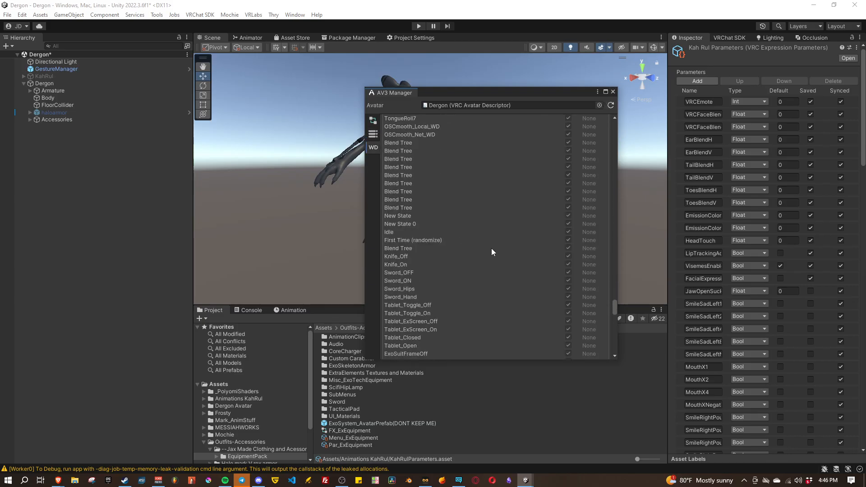
scroll(502, 285, "up", 20)
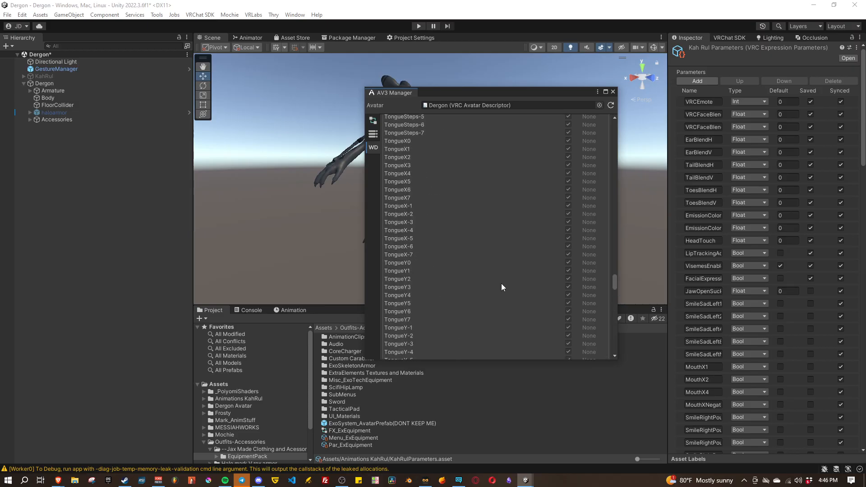
scroll(503, 283, "down", 5)
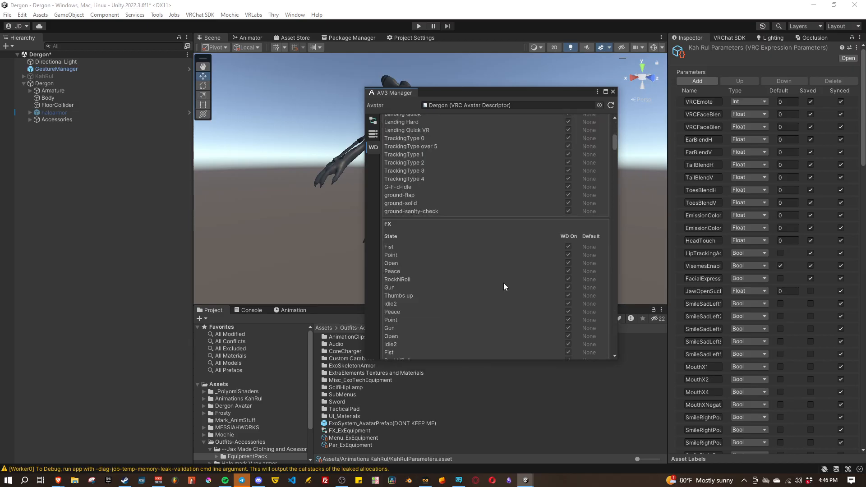
scroll(503, 283, "up", 5)
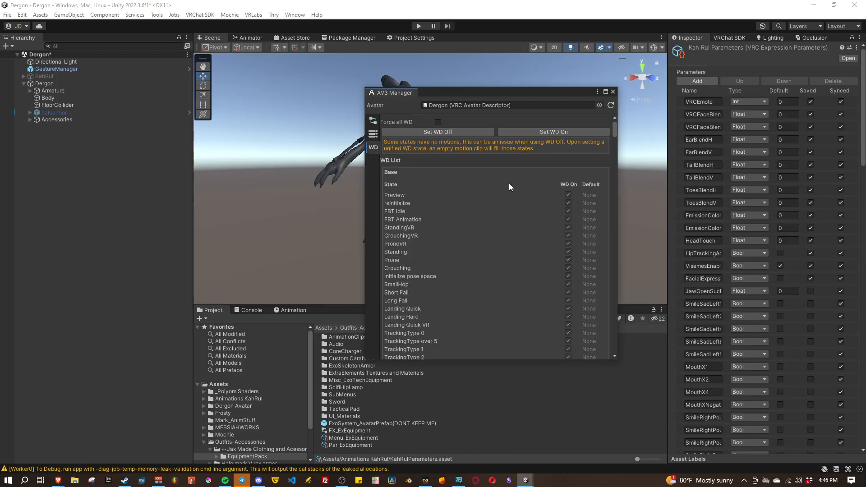
scroll(500, 208, "down", 20)
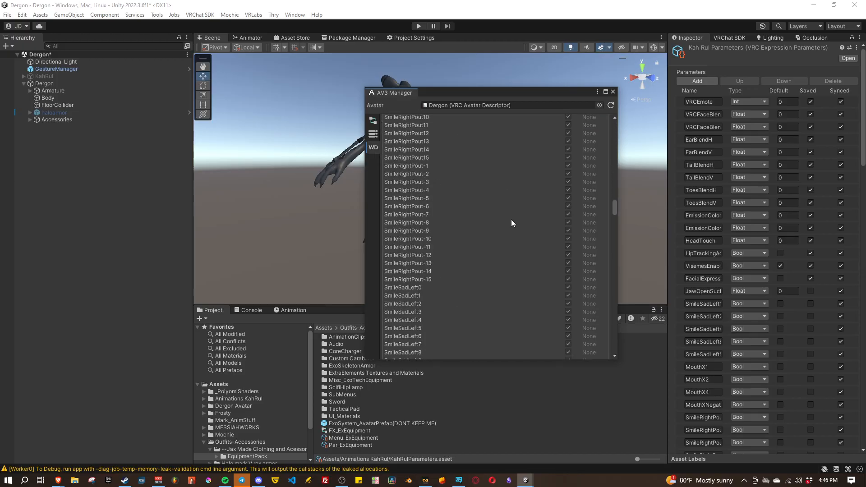
scroll(510, 223, "down", 20)
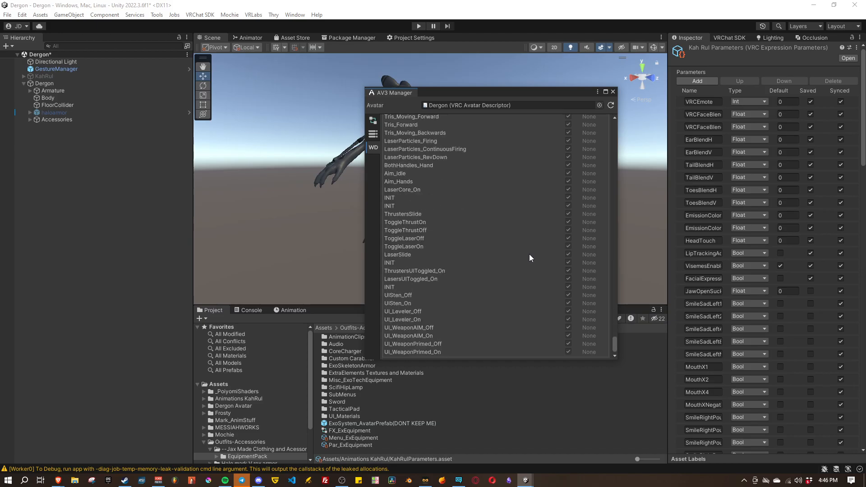
scroll(525, 276, "up", 20)
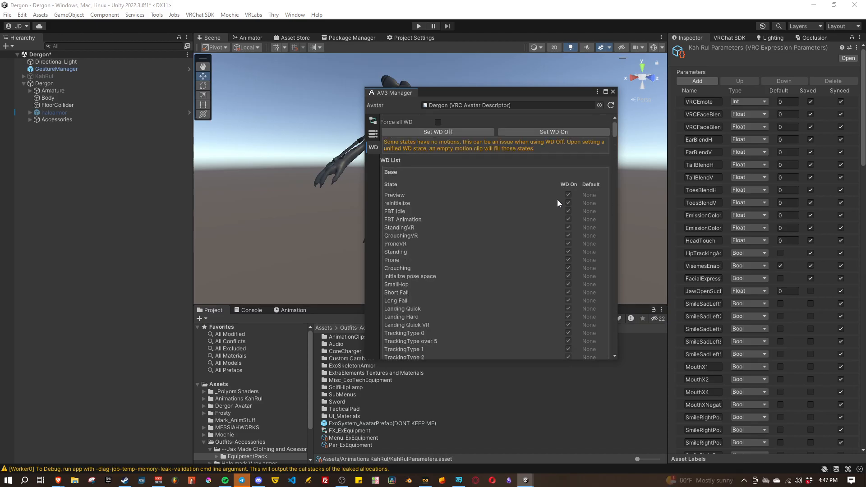
scroll(521, 196, "down", 5)
scroll(571, 204, "up", 5)
left_click(613, 92)
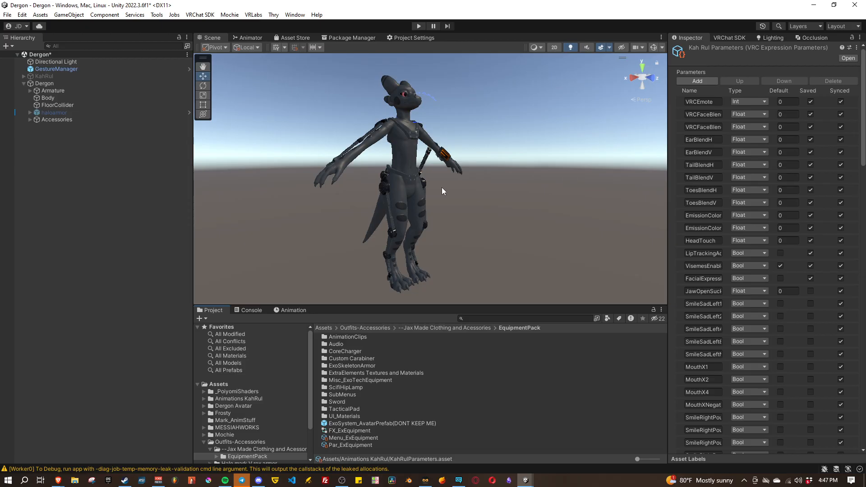
Locate the expressions menu assigned to the Dergon avatar, open KahRulExpressionsMenu for editing and collapse its Knife control.
left_click_drag(496, 198, 434, 188, "alt")
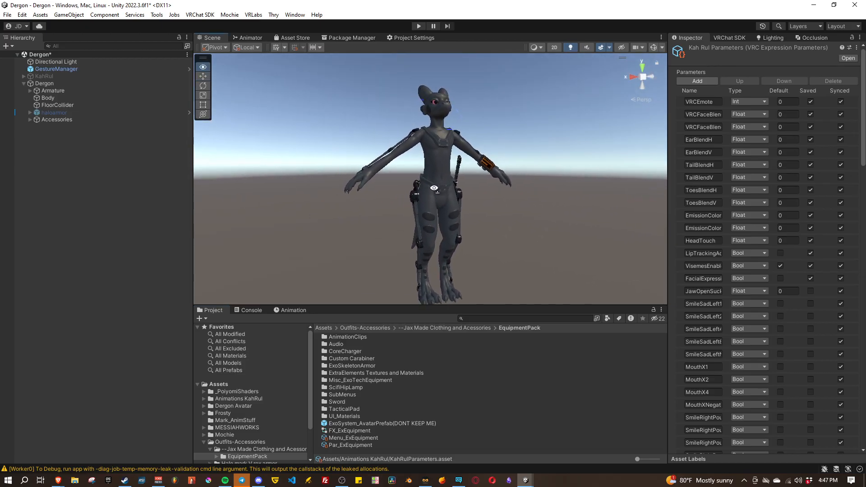
left_click(50, 86)
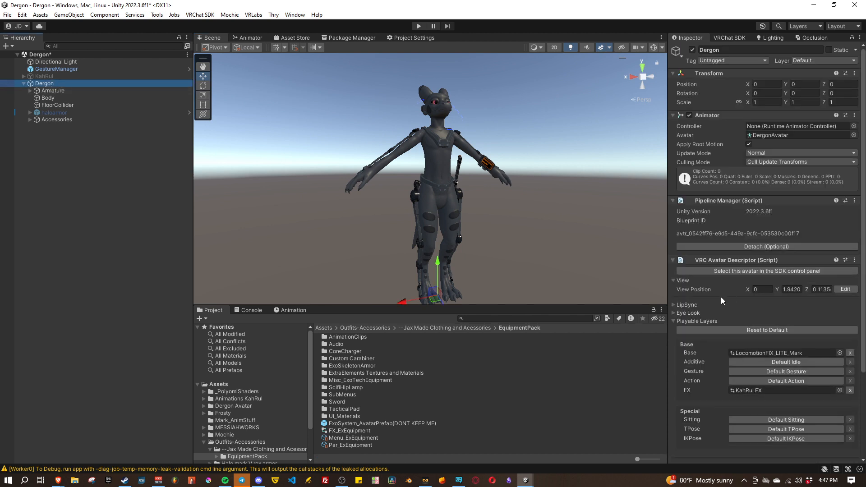
scroll(717, 298, "down", 3)
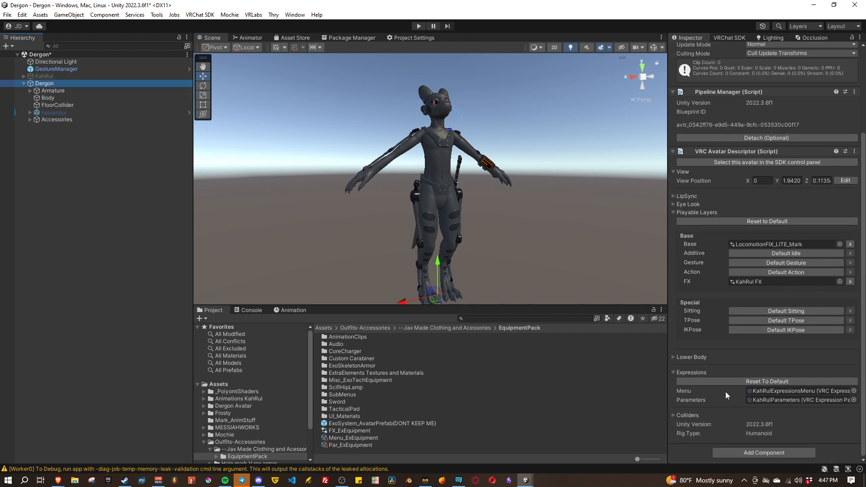
left_click(772, 391)
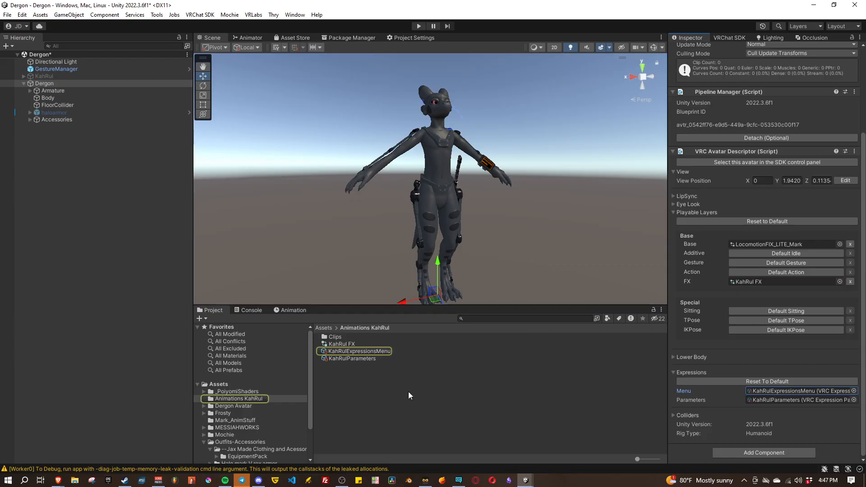
left_click(347, 352)
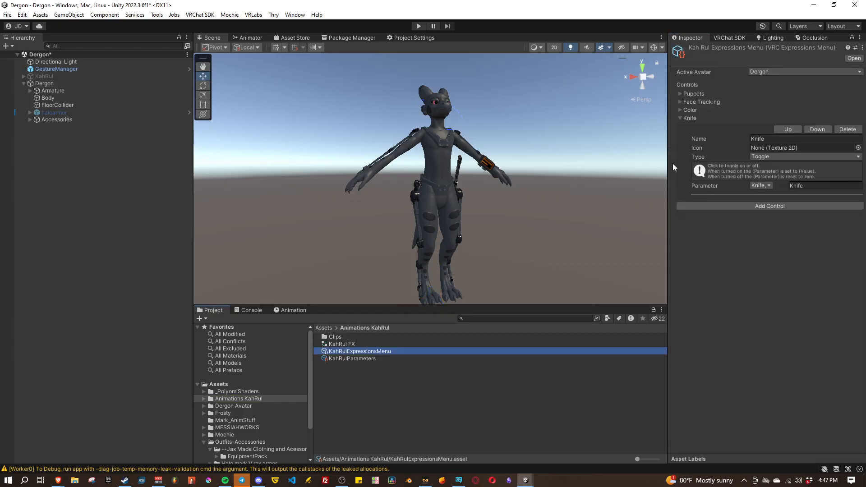
left_click(680, 118)
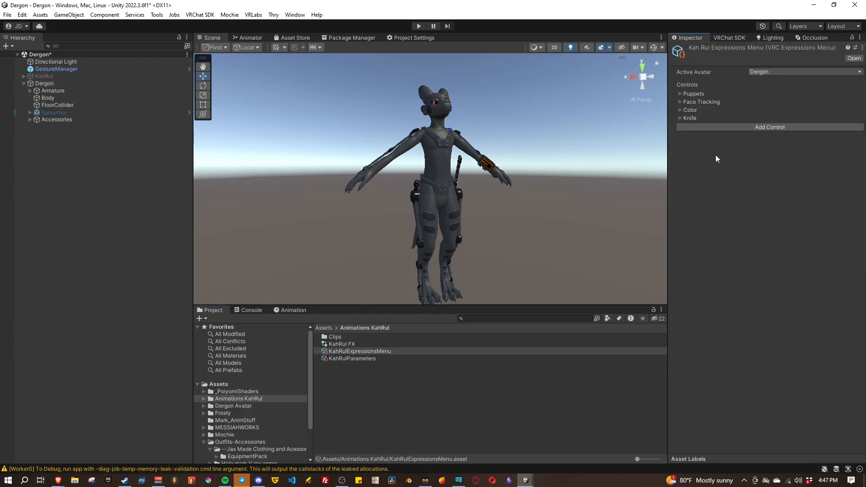
Add a new control to KahRulExpressionsMenu, name it ExoSuit and set its type to Sub Menu.
left_click(763, 127)
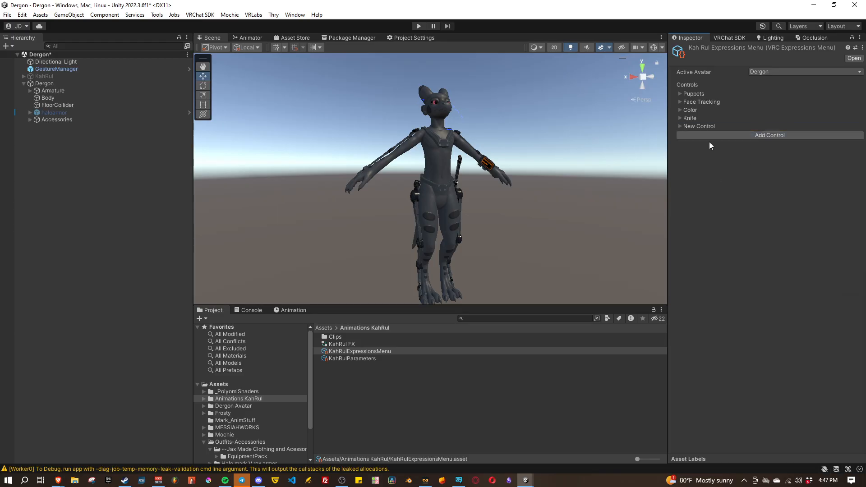
left_click(680, 126)
left_click(767, 147)
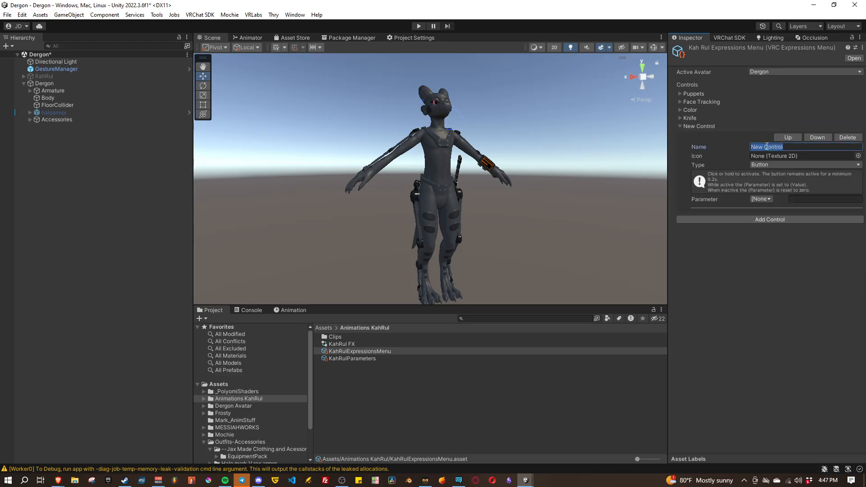
type("ExoSuit")
left_click(767, 164)
left_click(776, 194)
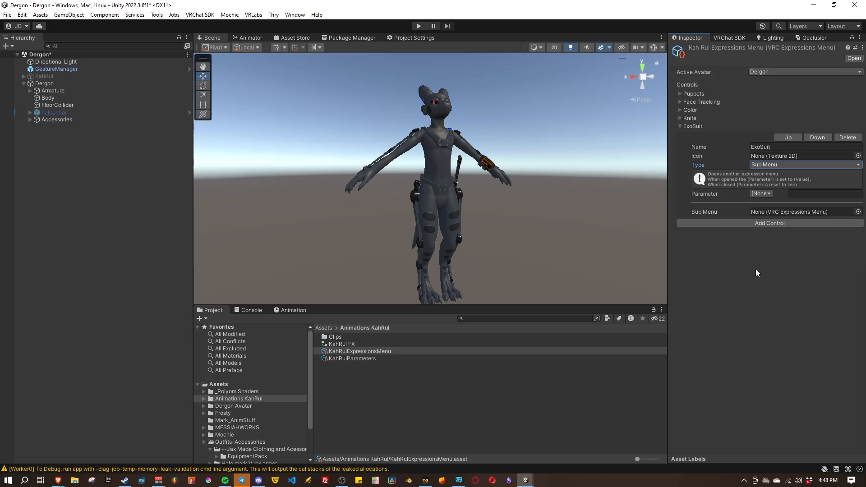
Assign Menu_ExEquipment from the EquipmentPack folder as the sub menu of the ExoSuit control.
scroll(269, 379, "down", 3)
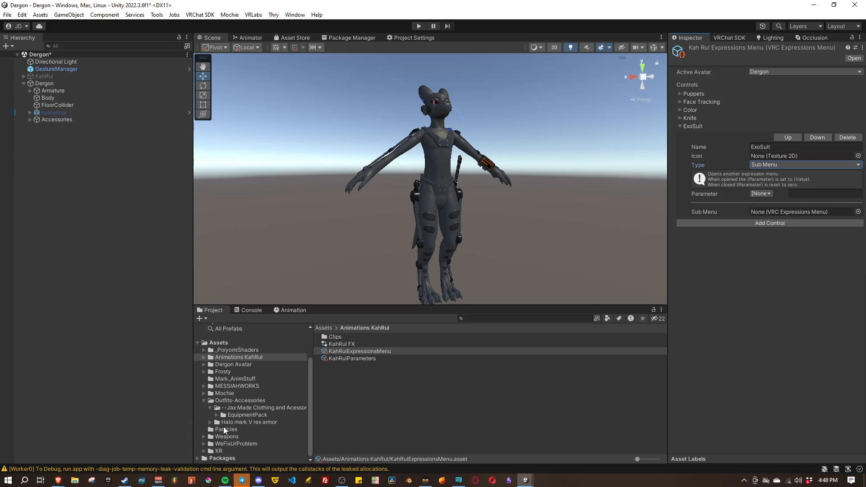
left_click(244, 415)
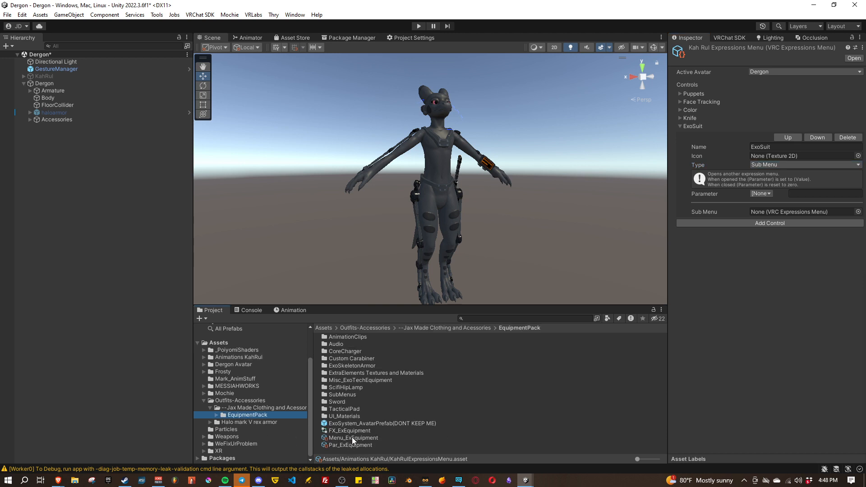
left_click_drag(369, 439, 797, 210)
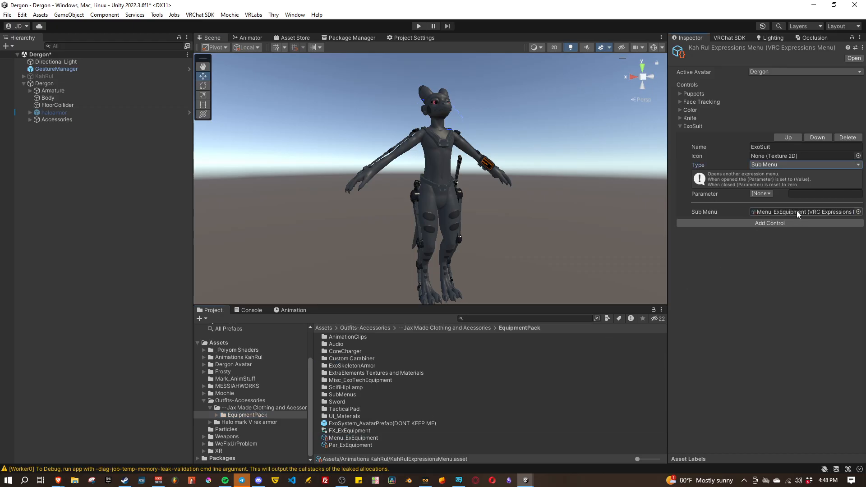
Check the VRChat SDK authentication page, return to the menu asset's properties, deselect everything and save the Dergon scene.
left_click(724, 39)
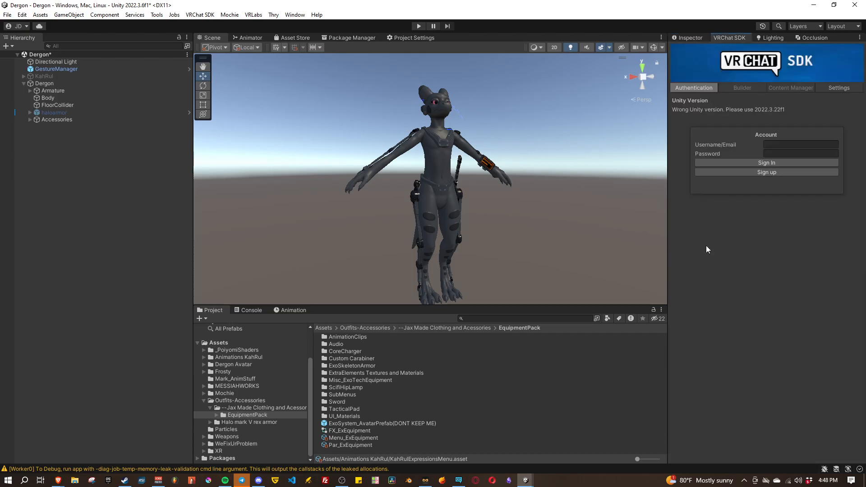
left_click(696, 38)
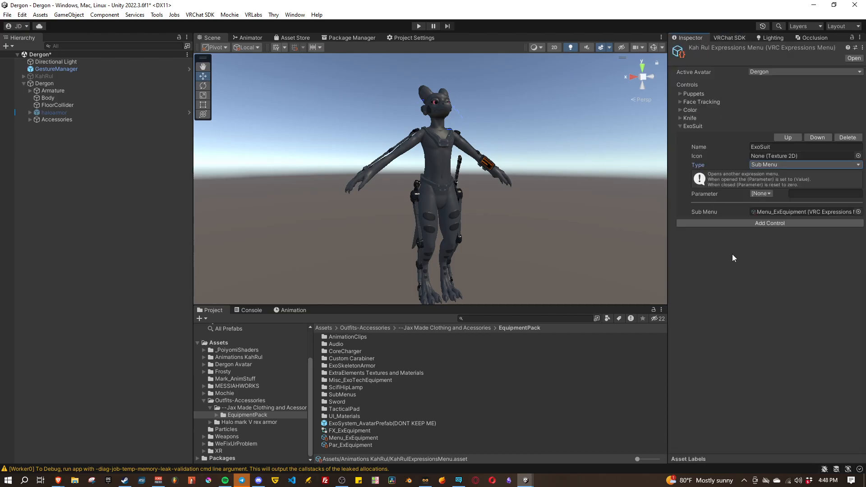
right_click_drag(527, 224, 514, 232)
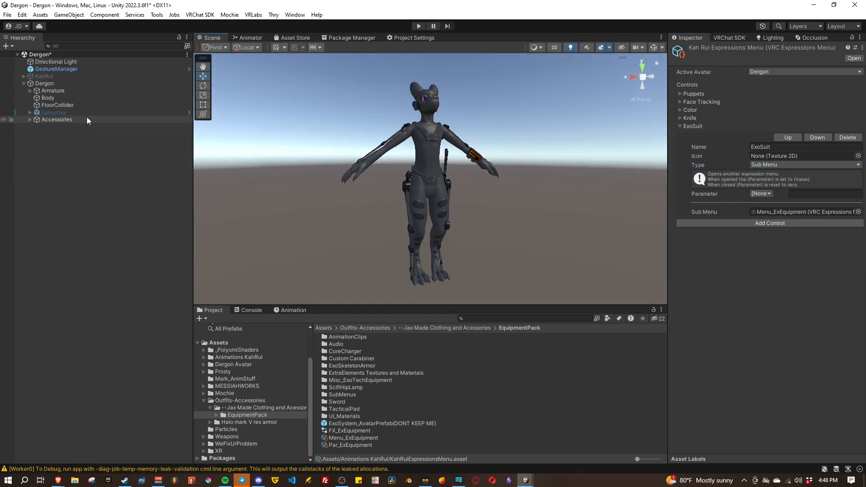
left_click(83, 222)
key("ctrl+s")
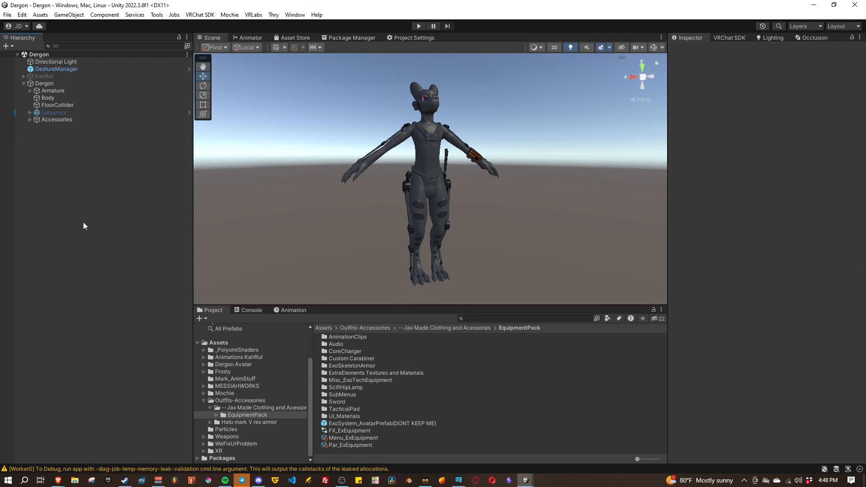
Inspect the equipped Dergon avatar and the HUD elements in front of its face up close.
right_click_drag(404, 210, 422, 214)
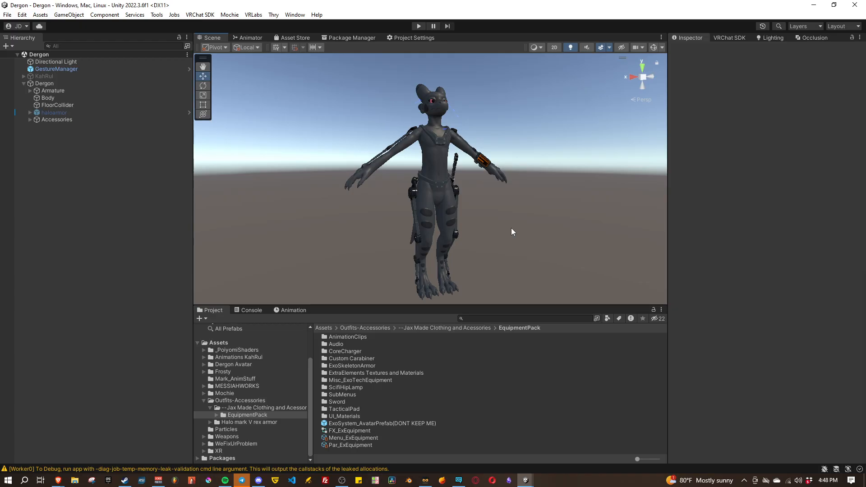
right_click_drag(482, 242, 568, 240)
key("w")
left_click_drag(575, 212, 545, 229, "alt")
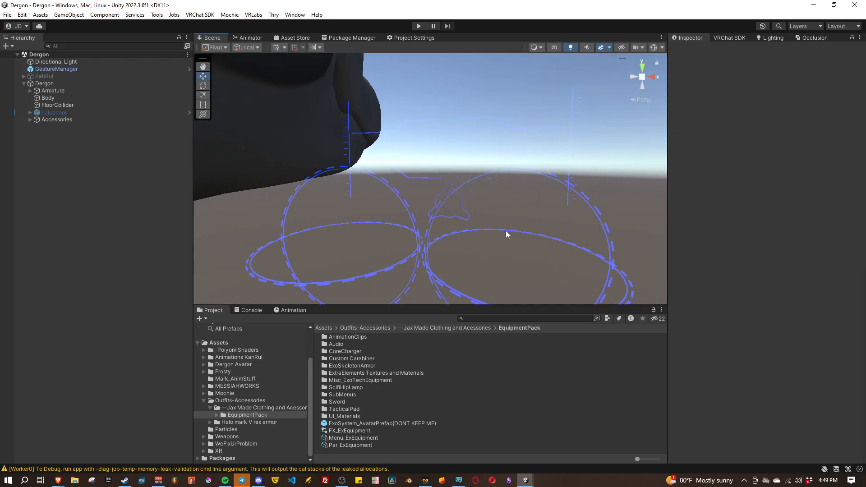
left_click_drag(493, 232, 156, 194, "alt")
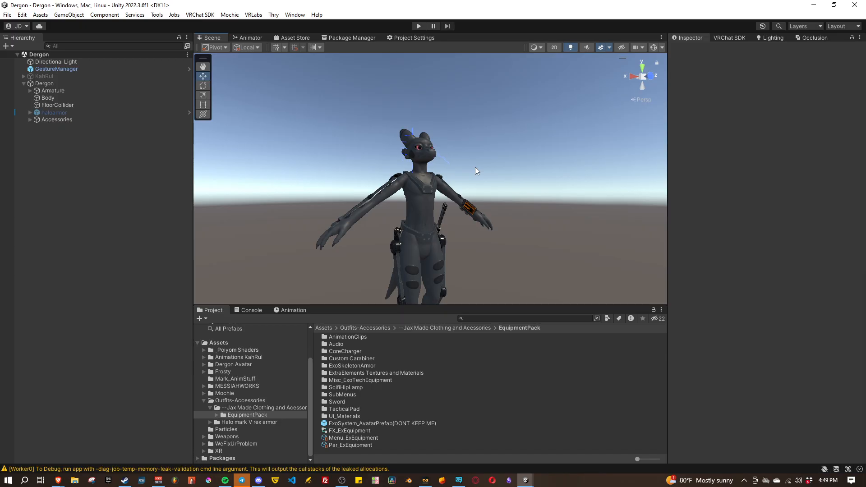
left_click_drag(486, 197, 496, 198, "alt")
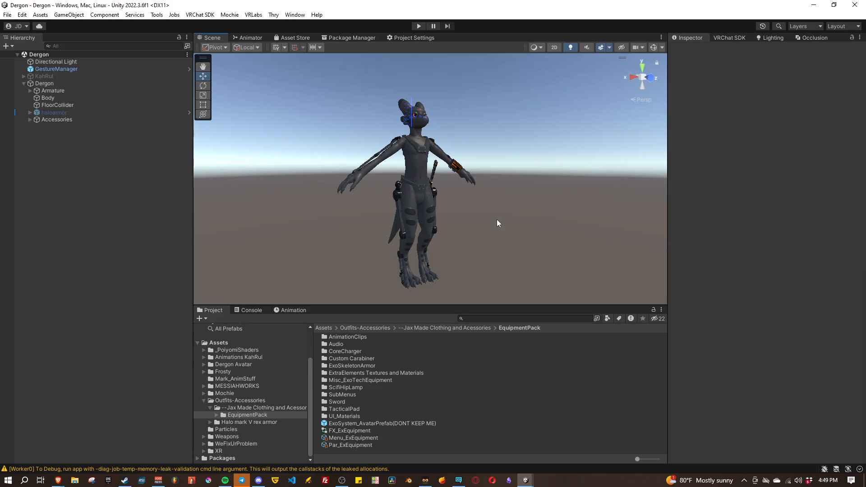
left_click_drag(497, 219, 503, 212, "alt")
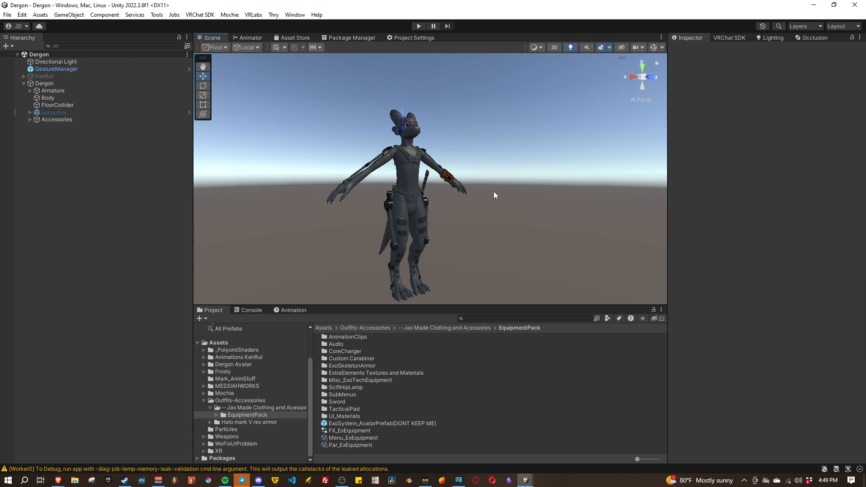
right_click_drag(494, 192, 494, 195)
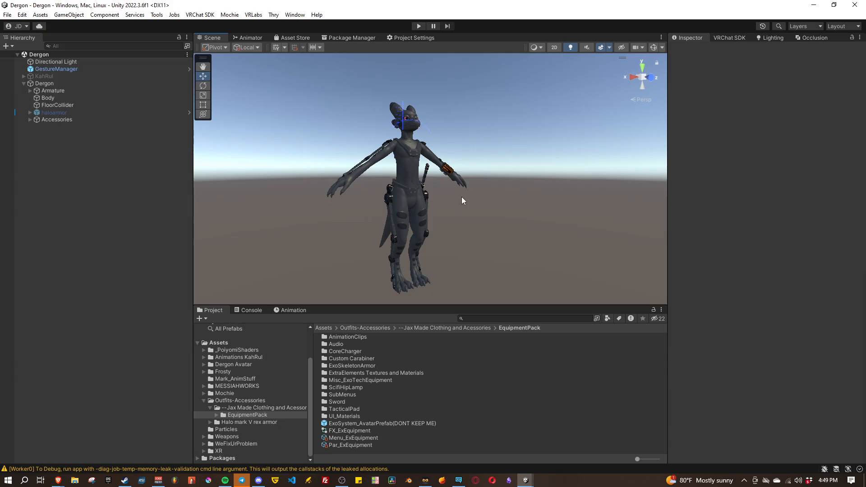
right_click_drag(510, 216, 516, 230)
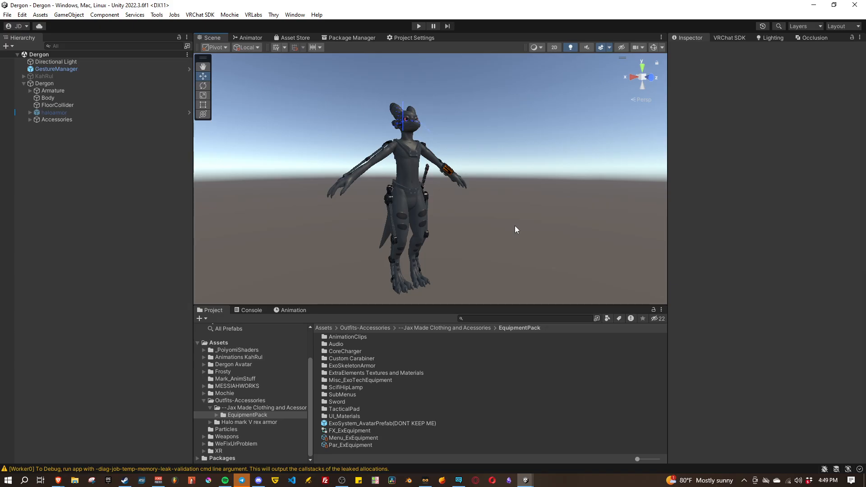
right_click_drag(500, 237, 501, 231)
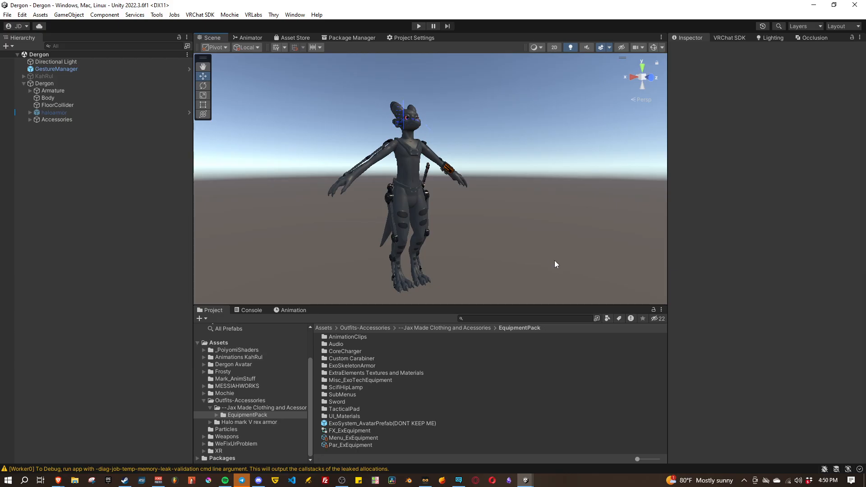
left_click(730, 245)
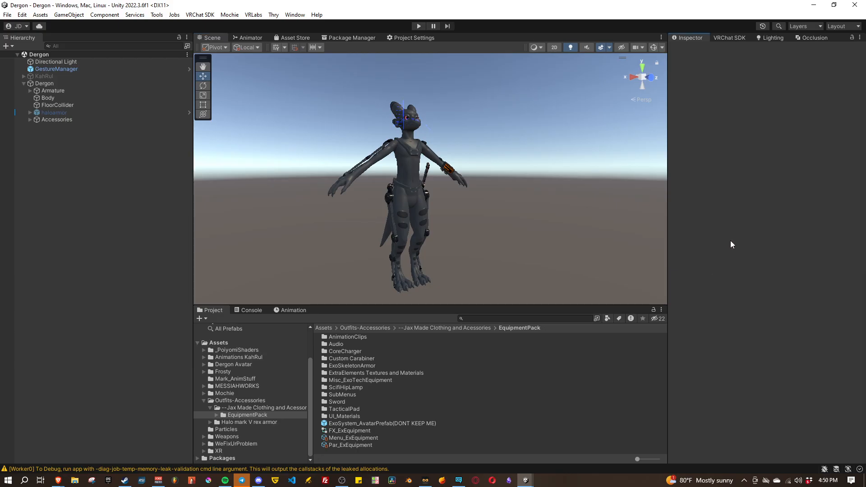